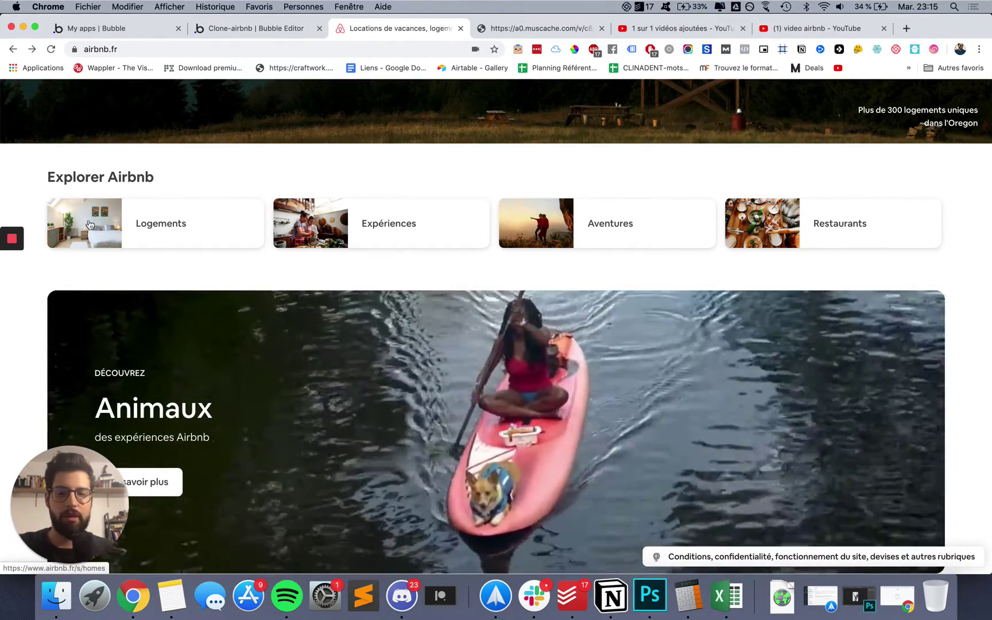
- Examine the Explorer Airbnb section of the Airbnb home page and the page its Logements card opens
scroll(198, 230, "down", 1)
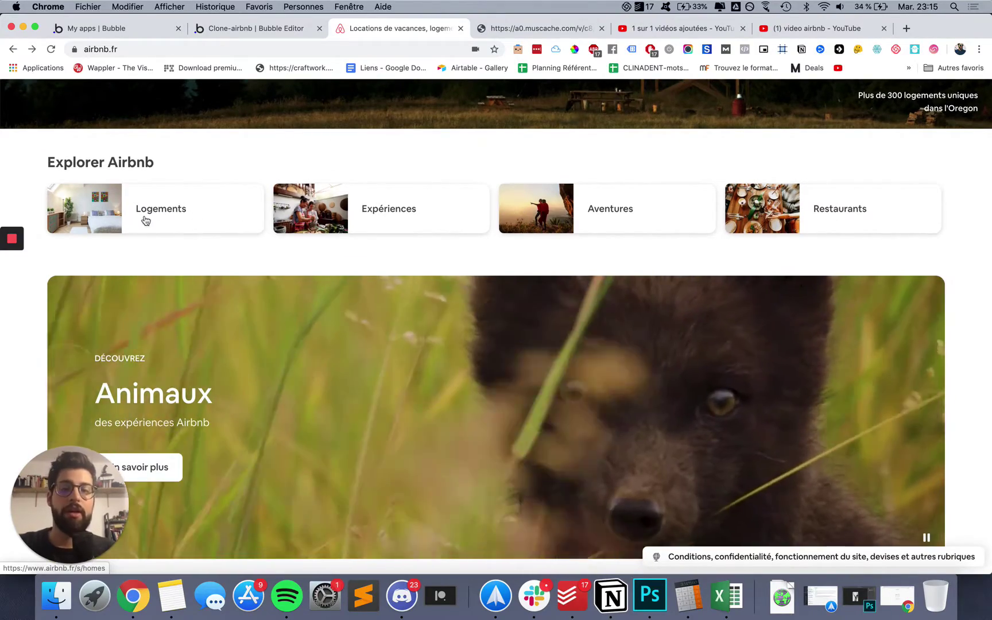
left_click(140, 223)
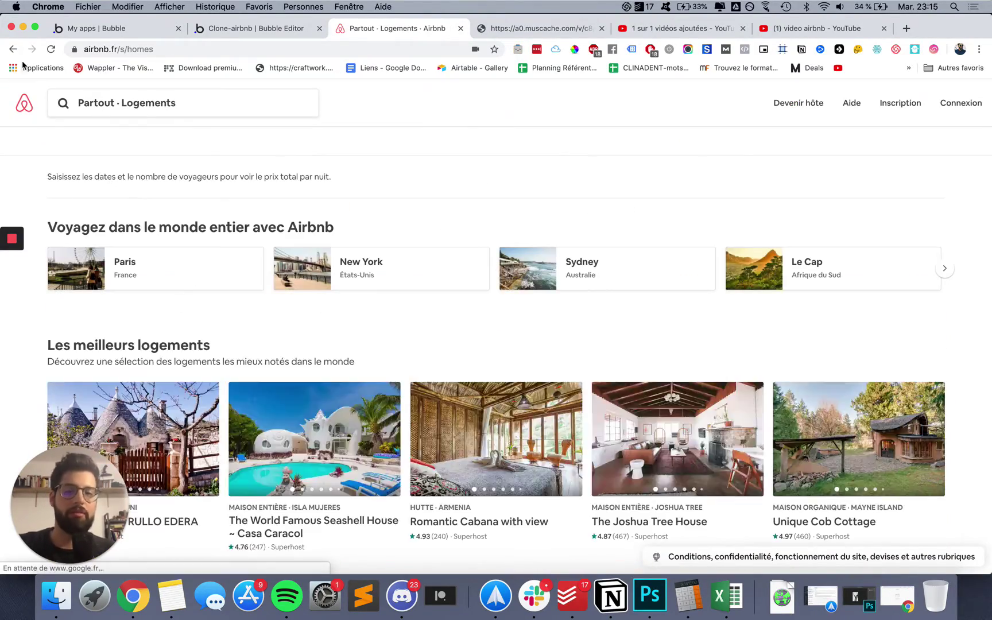
left_click(15, 51)
scroll(140, 207, "down", 4)
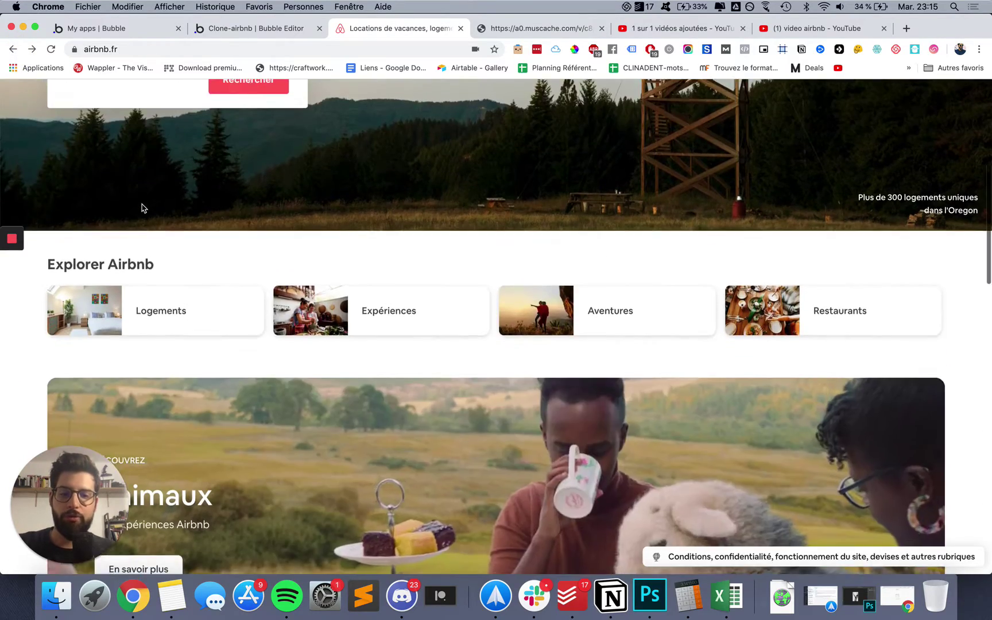
scroll(240, 284, "down", 3)
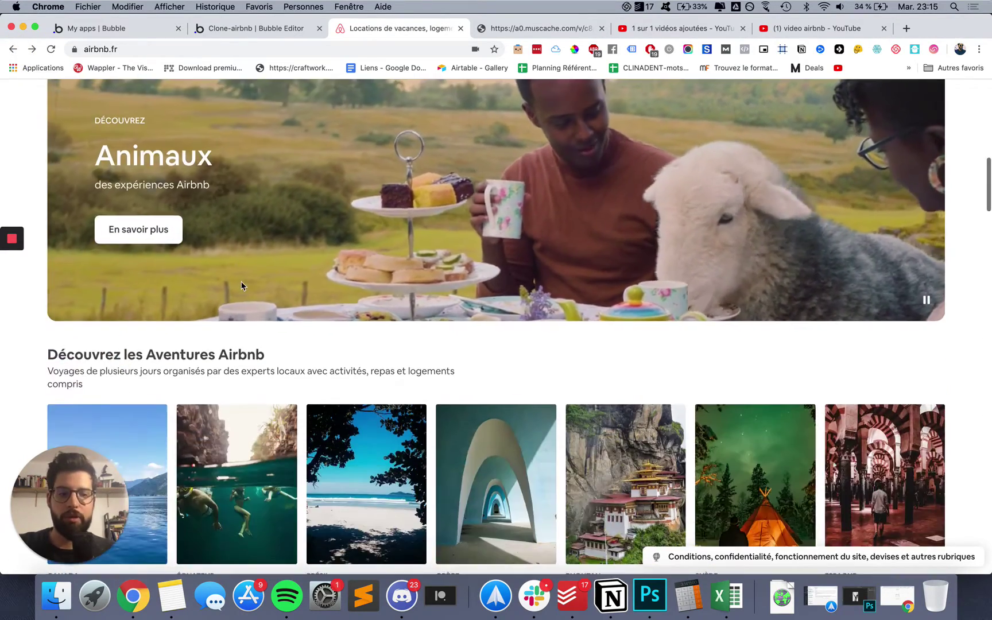
scroll(241, 285, "up", 3)
scroll(241, 285, "up", 5)
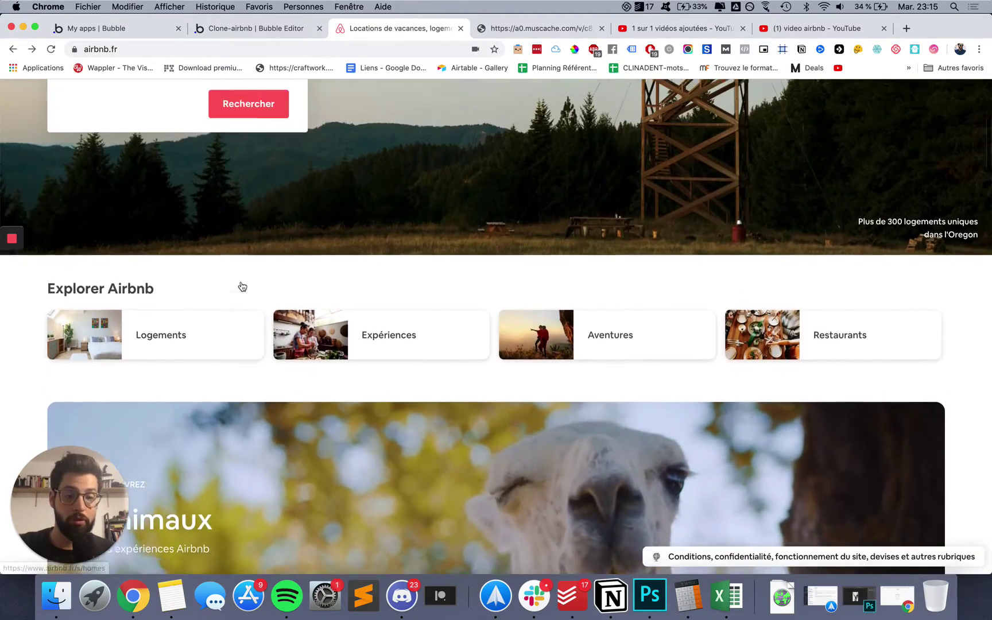
scroll(246, 295, "down", 2)
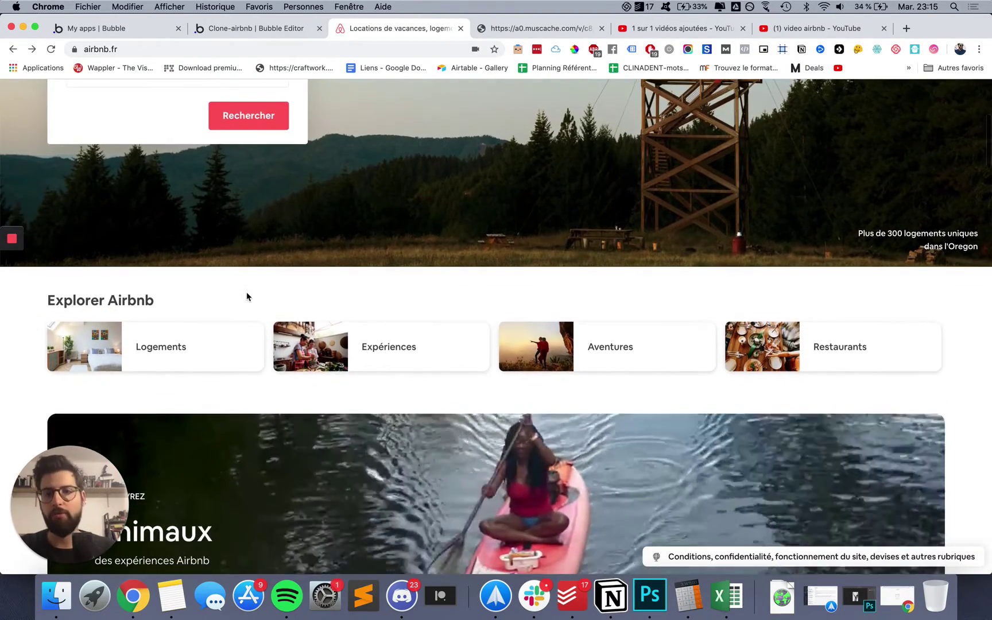
- In the Bubble editor, move the bridge background image up to the top of the page and the search group to about X 93, Y 134
left_click(272, 31)
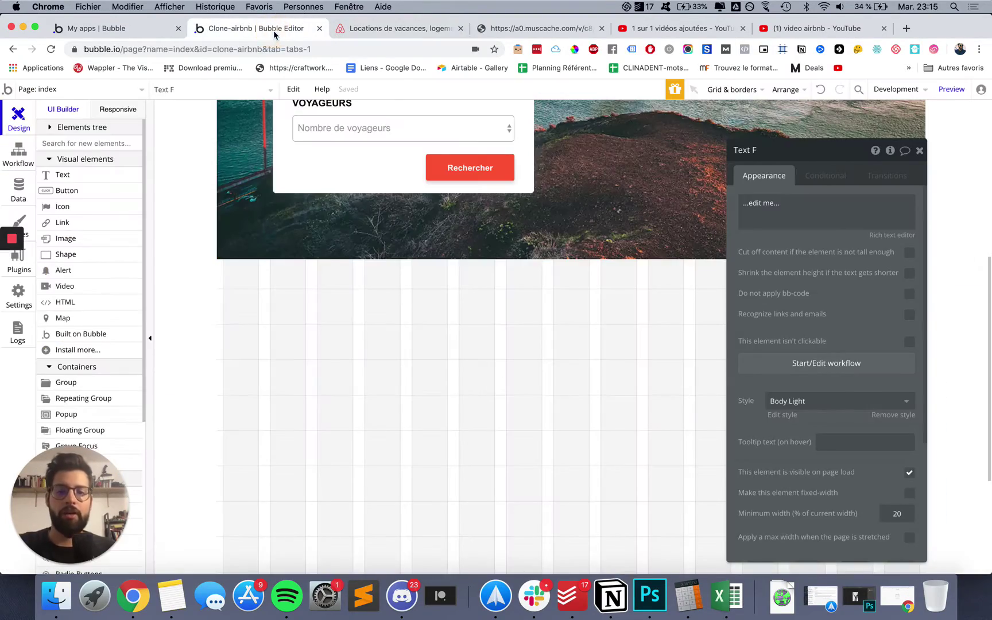
left_click(343, 318)
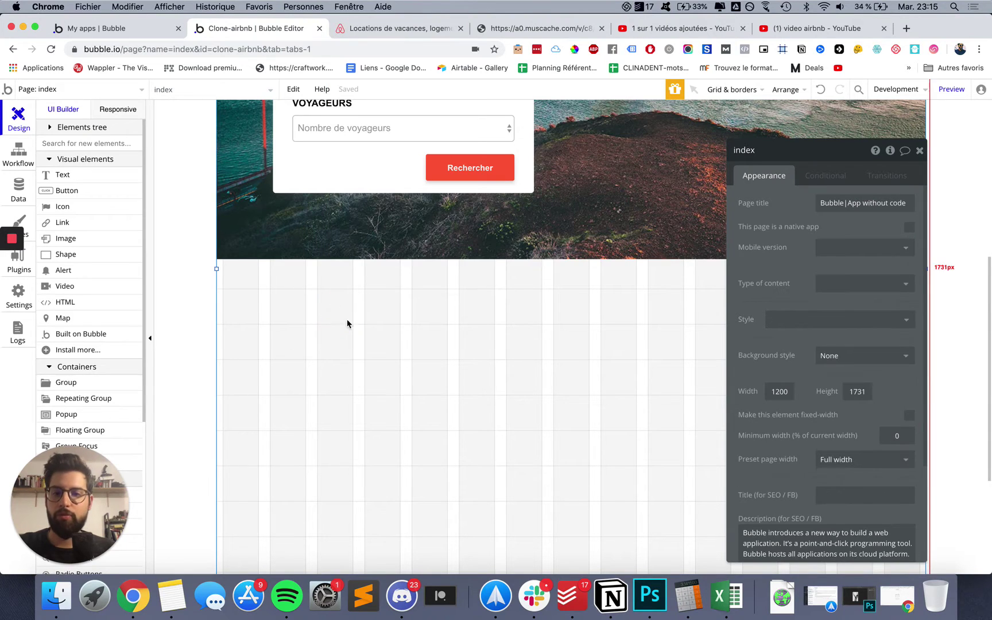
scroll(309, 358, "up", 6)
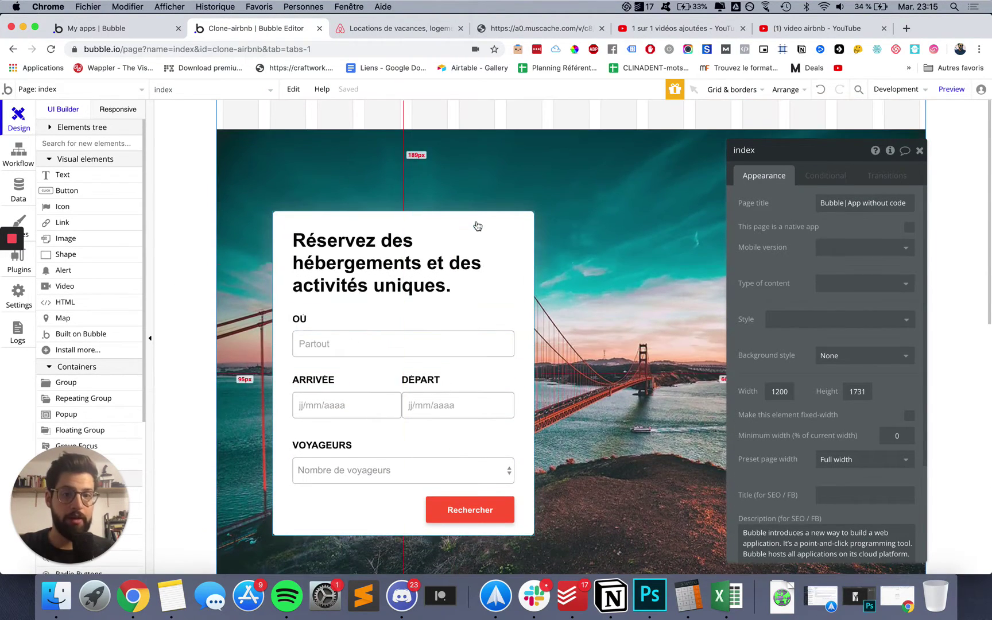
left_click_drag(486, 169, 482, 135)
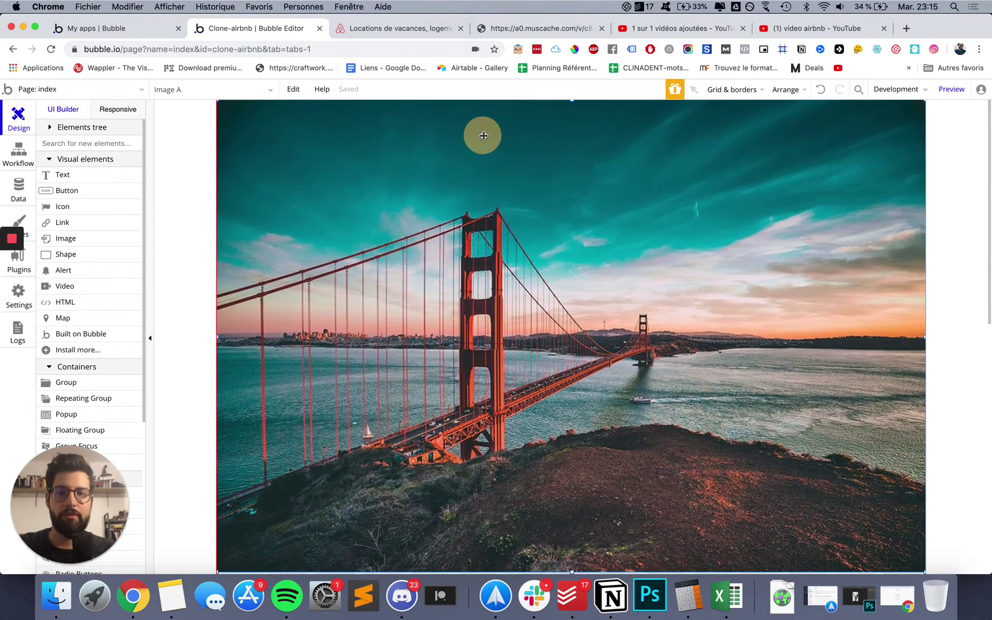
left_click_drag(337, 222, 333, 191)
- Check the "Explorer Airbnb" heading on the Airbnb page and return to the empty area below the hero image in the Bubble editor
scroll(345, 227, "down", 4)
scroll(333, 299, "down", 1)
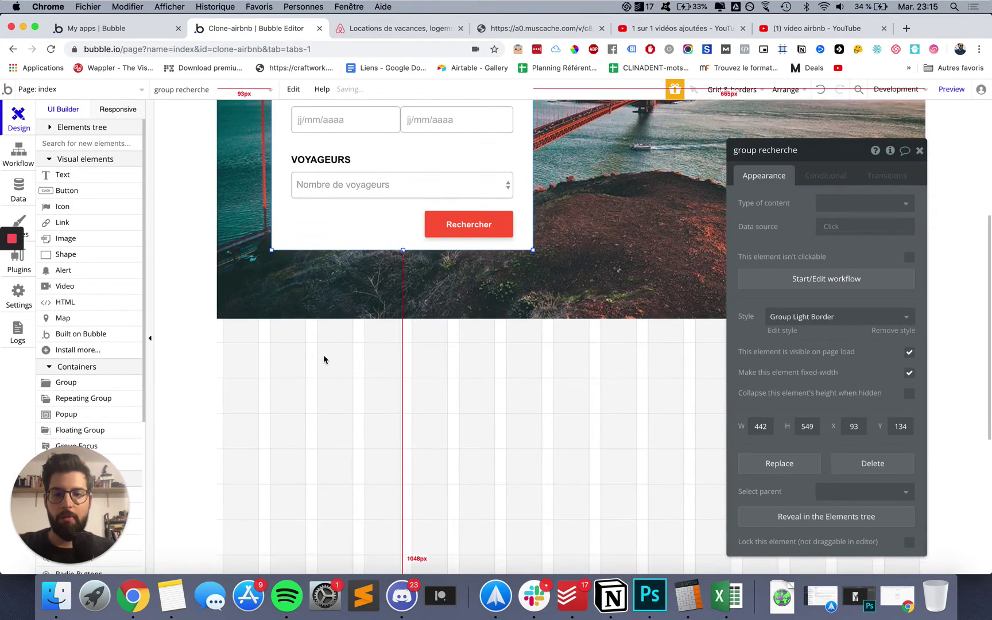
left_click(357, 26)
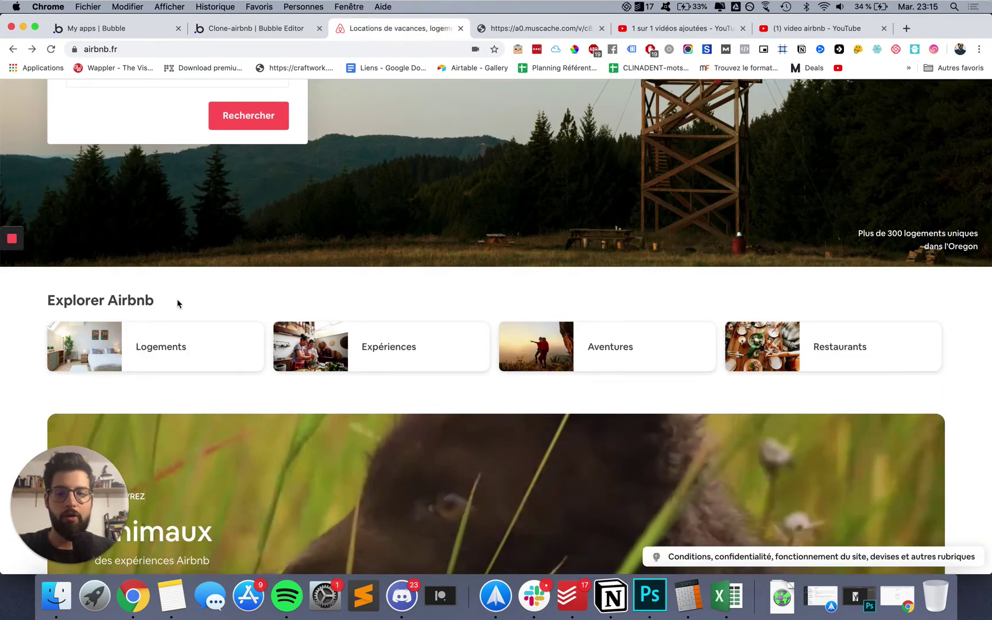
left_click_drag(177, 299, 43, 299)
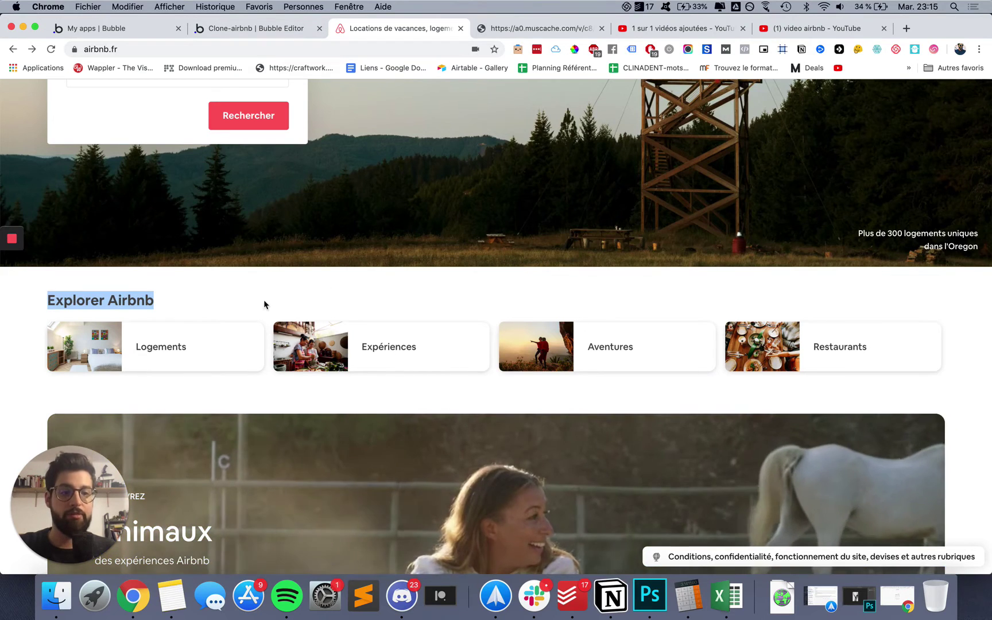
left_click(231, 28)
scroll(315, 321, "down", 3)
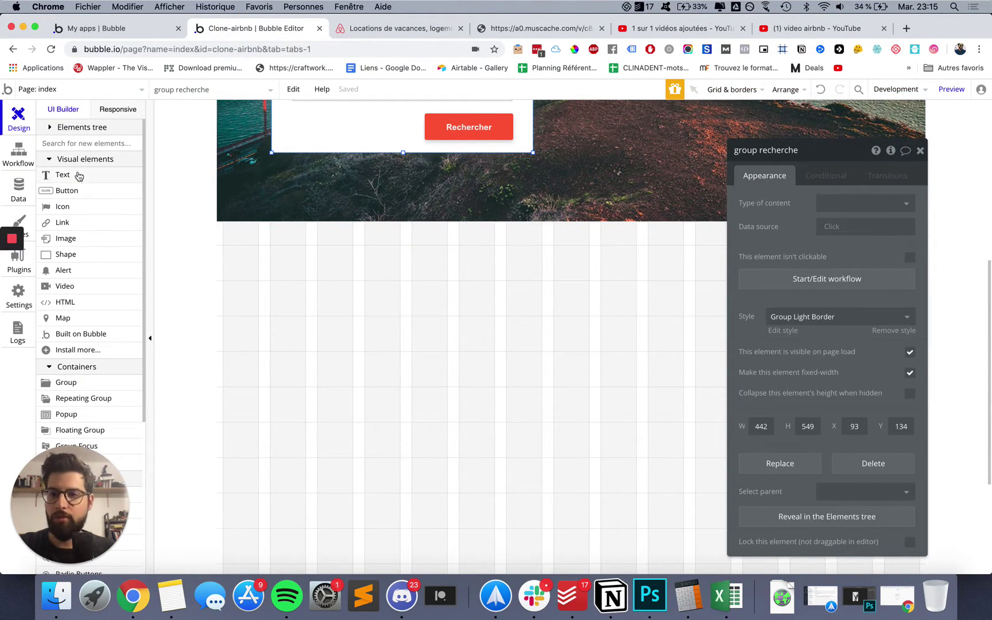
- Add a text element of about 200 × 45 px below the hero image and place it at about X 88, Y 841
left_click_drag(62, 174, 285, 271)
left_click_drag(363, 282, 400, 314)
left_click(302, 290)
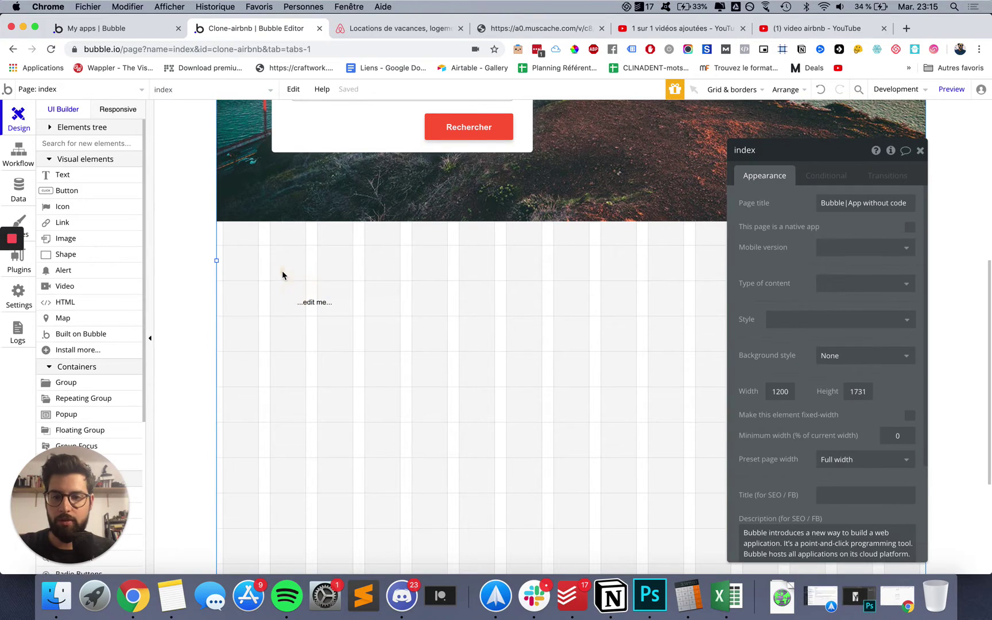
left_click_drag(229, 245, 452, 332)
left_click(310, 256)
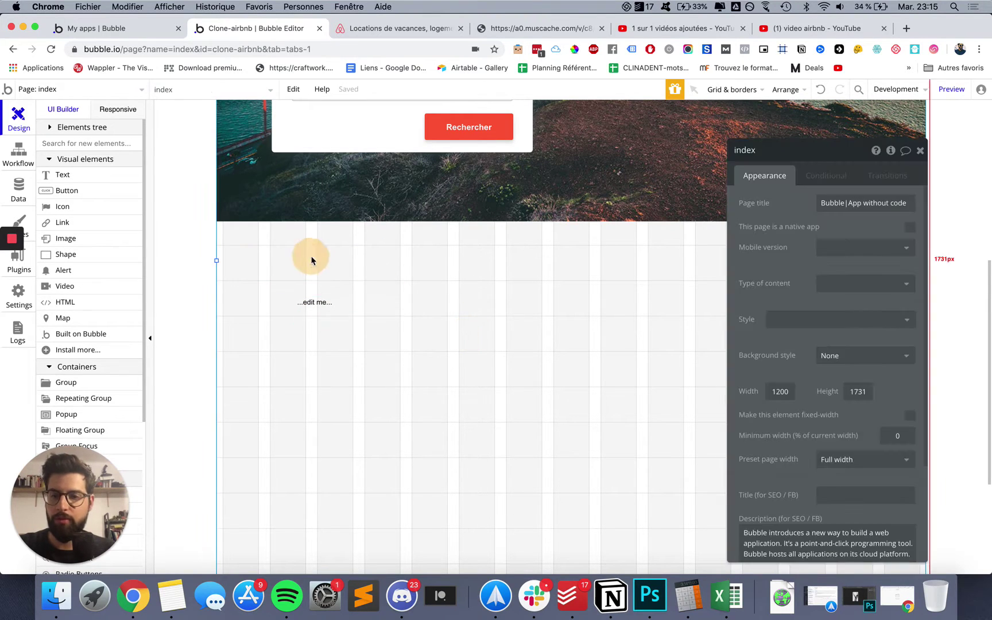
left_click(313, 299)
left_click_drag(305, 292, 299, 258)
- Shift the search group slightly to the left to align it with the new text element, comparing with the Airbnb page
left_click(317, 125)
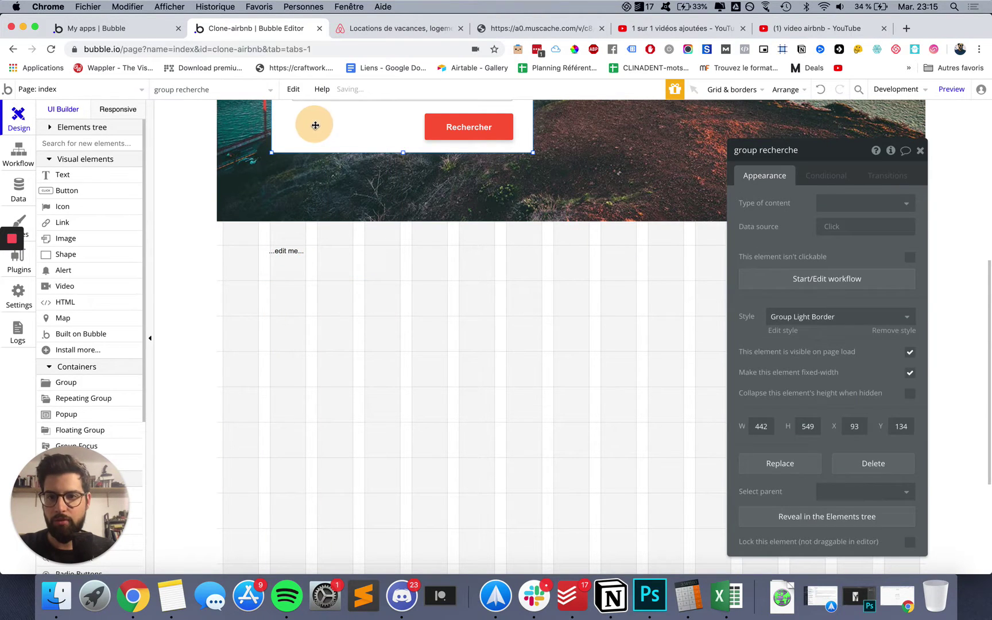
left_click_drag(315, 125, 315, 126)
left_click(361, 34)
scroll(39, 328, "up", 3)
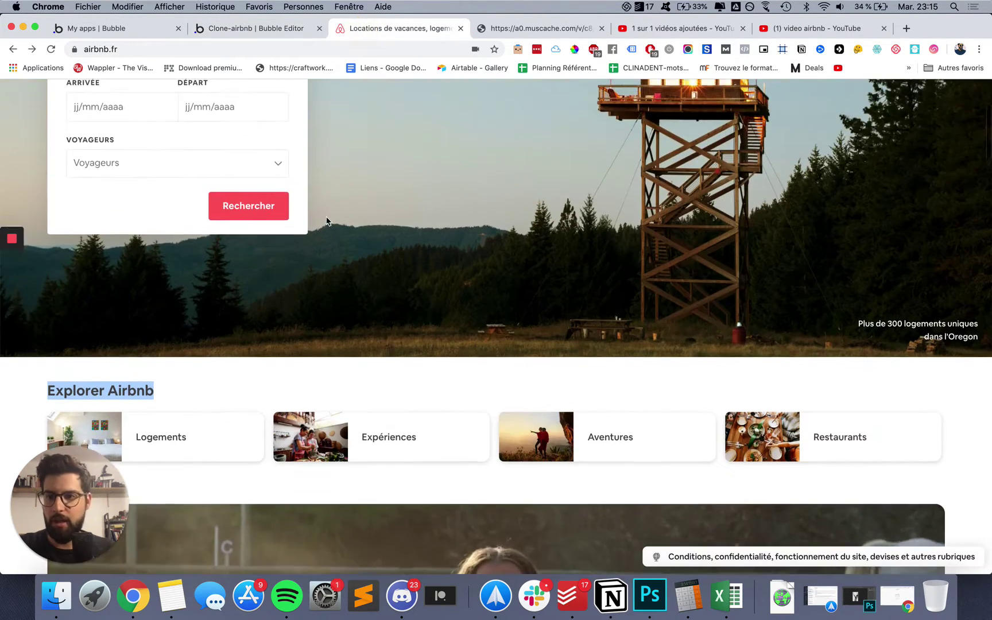
left_click(221, 28)
- Replace the new text element's placeholder content with "Explorer Airbnb"
left_click(301, 262)
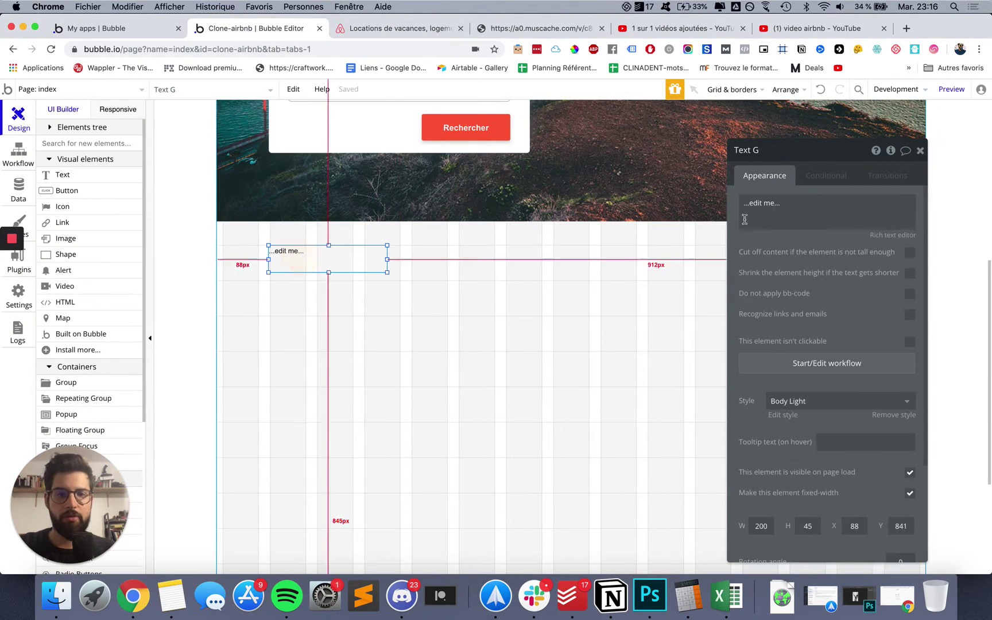
left_click_drag(744, 203, 889, 274)
type("Explorer Airbnb")
left_click(794, 255)
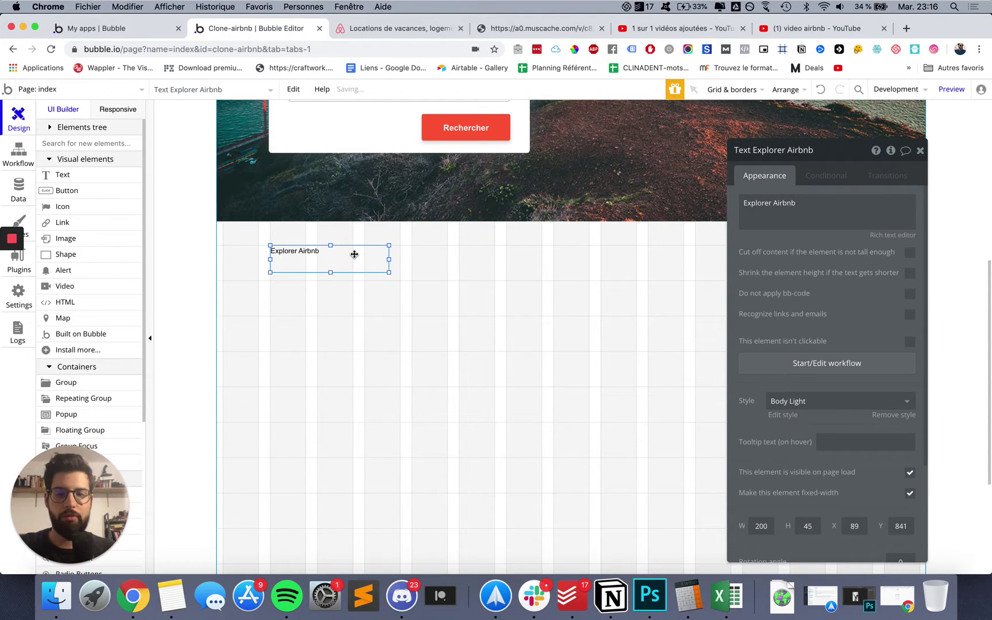
- Apply the Heading 2 Light style to the Explorer Airbnb text and widen it so the heading fits on one line
left_click(806, 408)
scroll(801, 450, "down", 3)
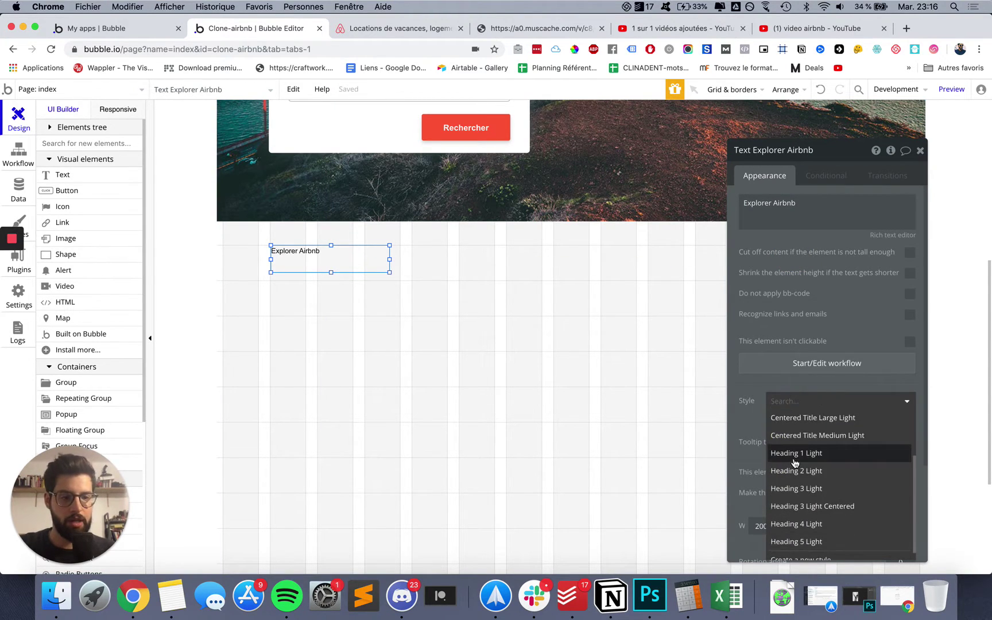
left_click(794, 467)
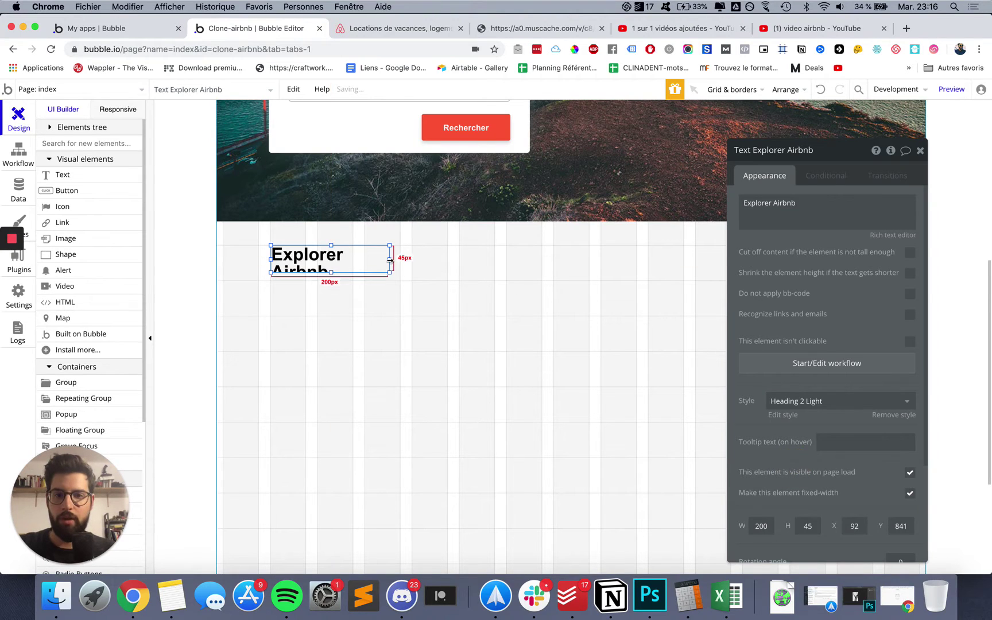
left_click_drag(390, 260, 427, 260)
left_click(389, 297)
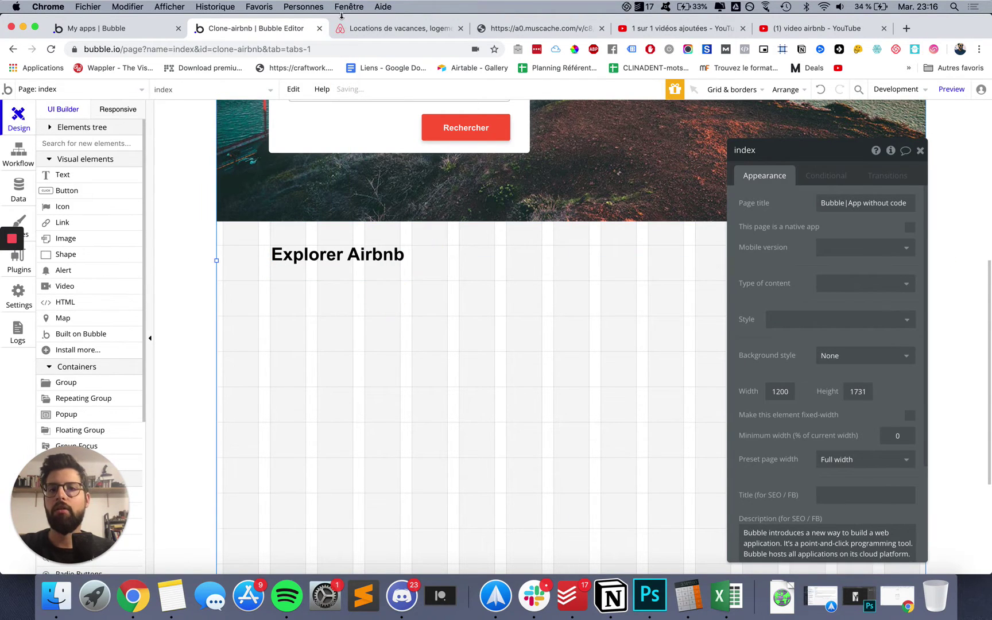
- Review the category cards under Explorer Airbnb on the Airbnb page, opening the Logements page and going back
left_click(343, 29)
left_click(210, 408)
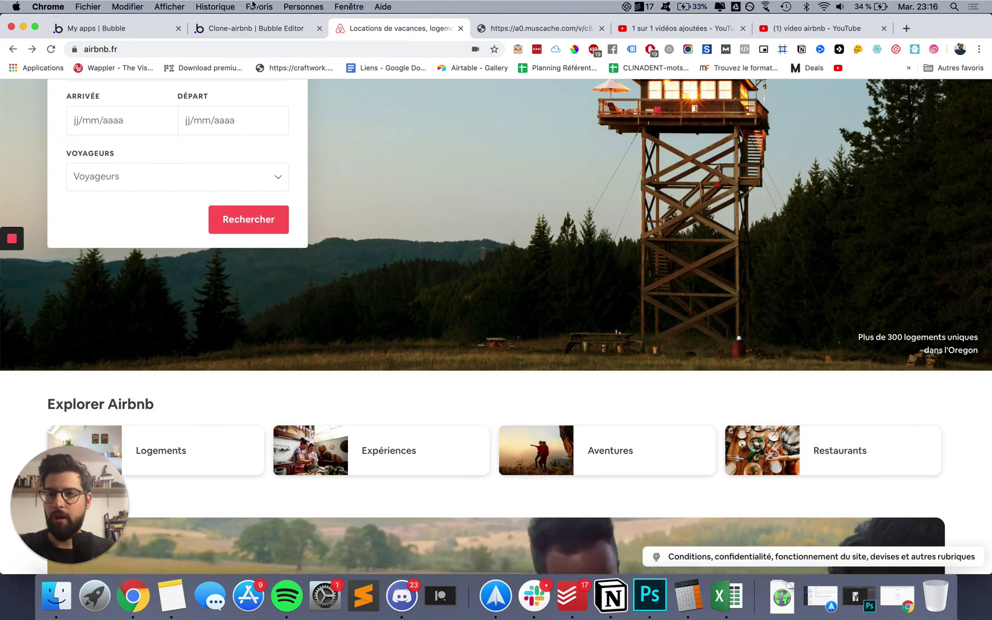
scroll(228, 317, "down", 3)
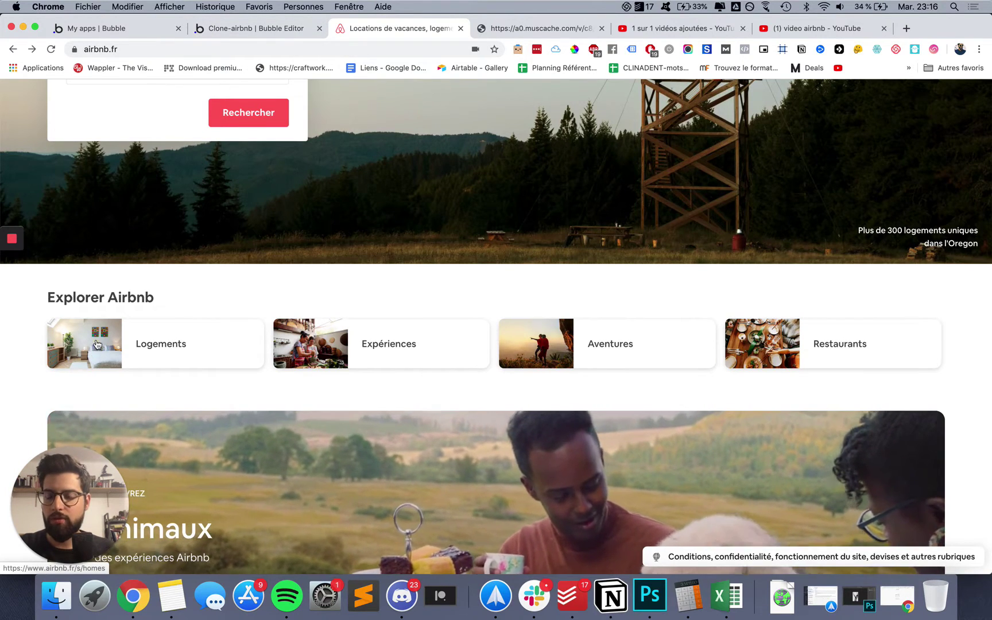
left_click(96, 344)
left_click(12, 49)
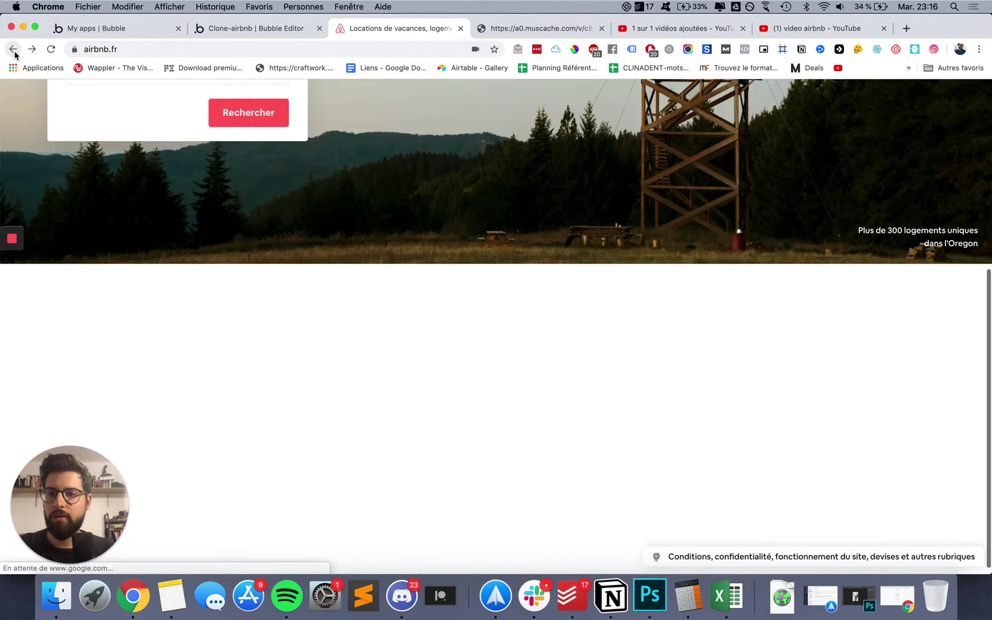
- Inspect the Logements card's image on the Airbnb page with the browser's developer tools
scroll(103, 304, "down", 3)
right_click(134, 303)
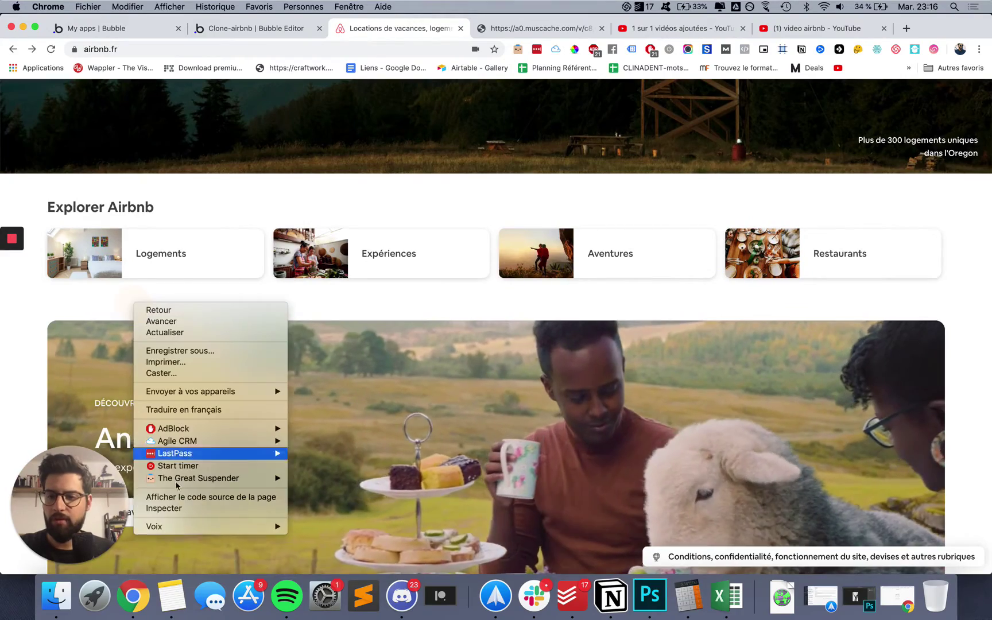
left_click(178, 511)
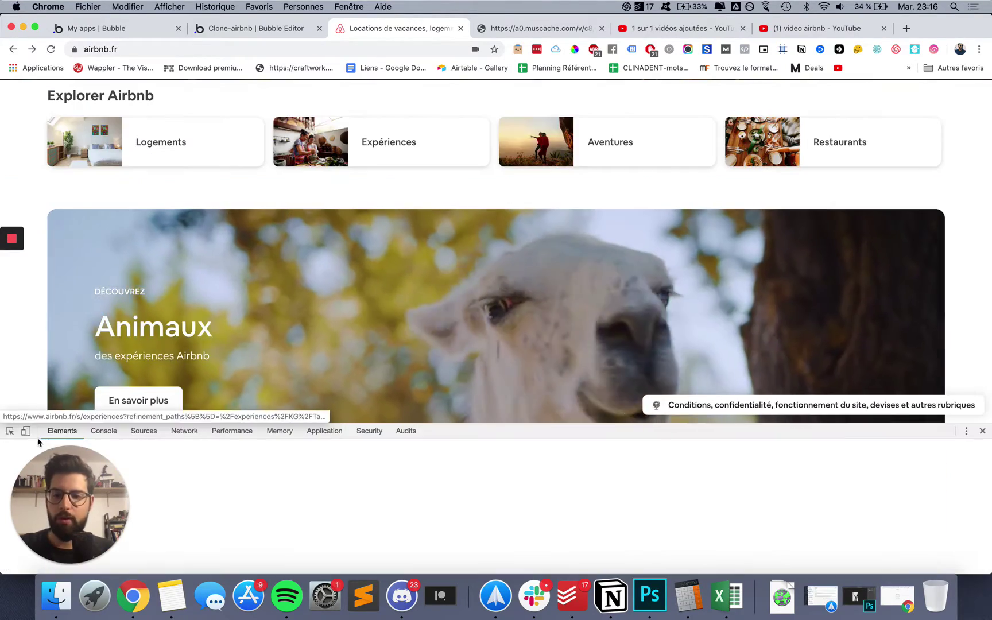
left_click(12, 432)
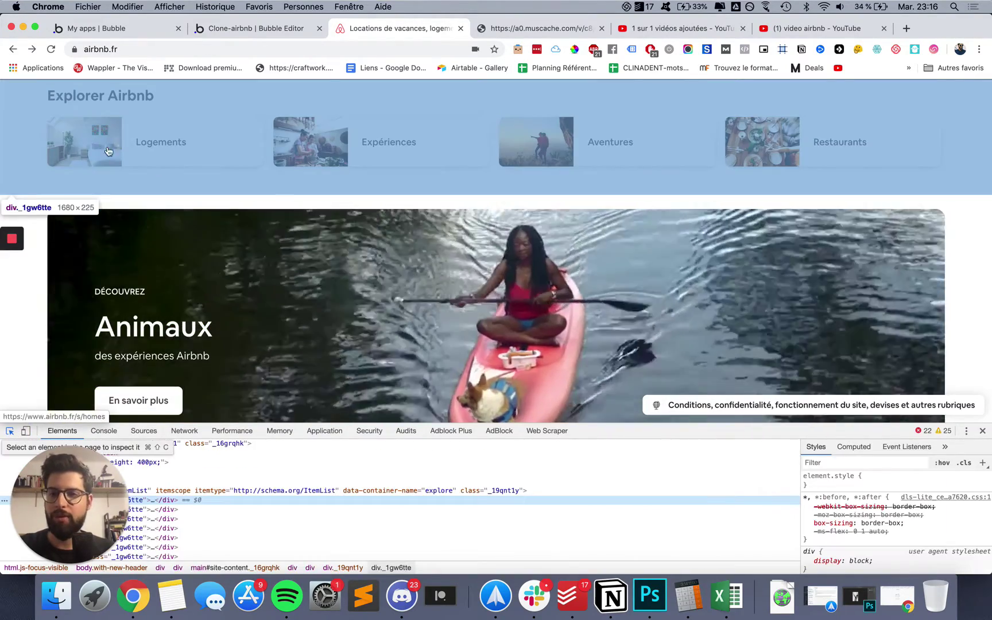
scroll(230, 201, "up", 3)
left_click(80, 257)
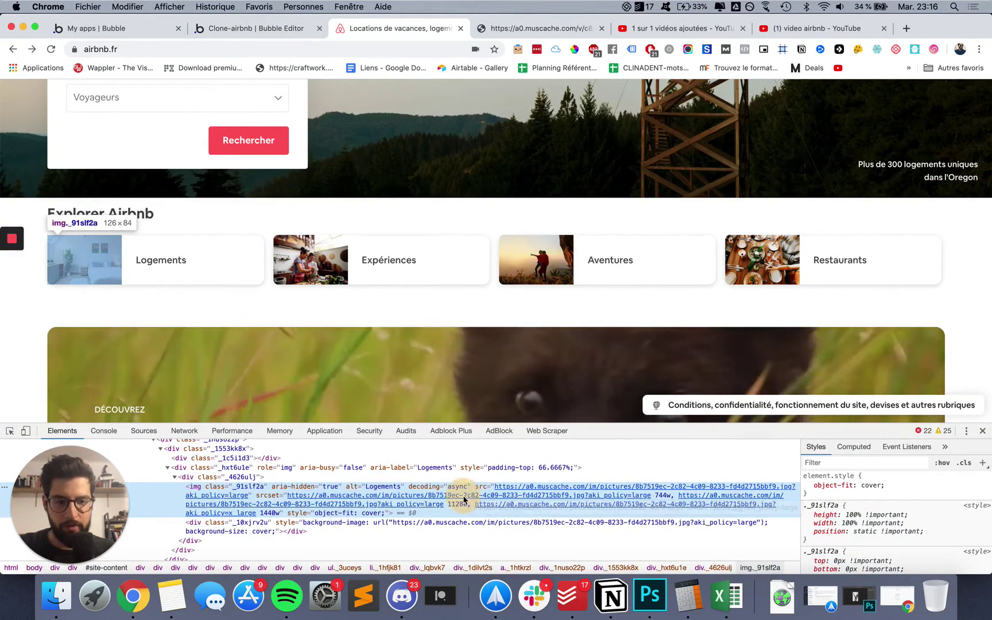
- Copy the Logements image address from its srcset attribute, ending at .jpg
double_click(506, 497)
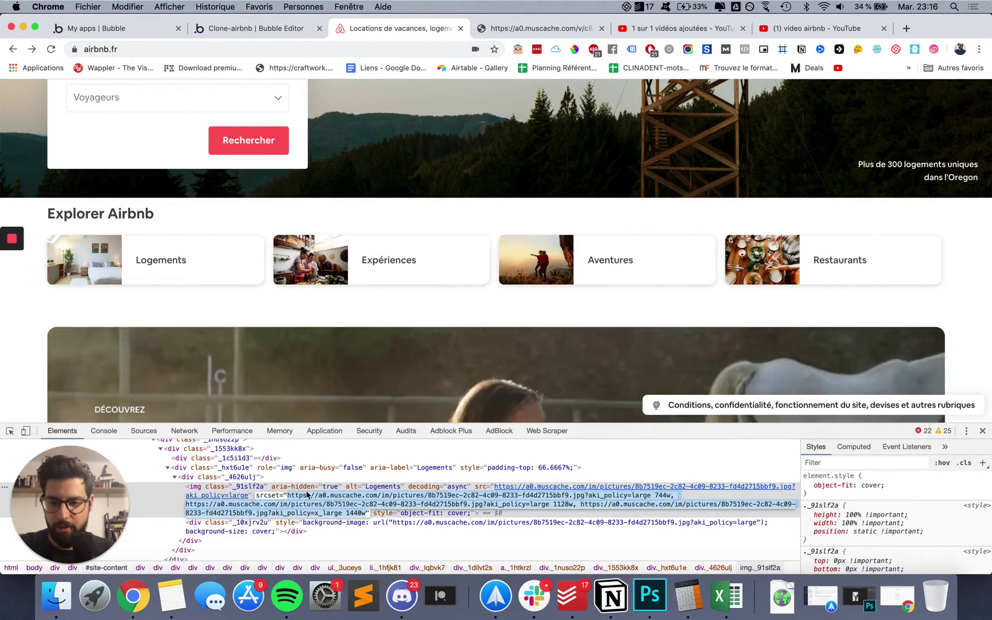
left_click(289, 496)
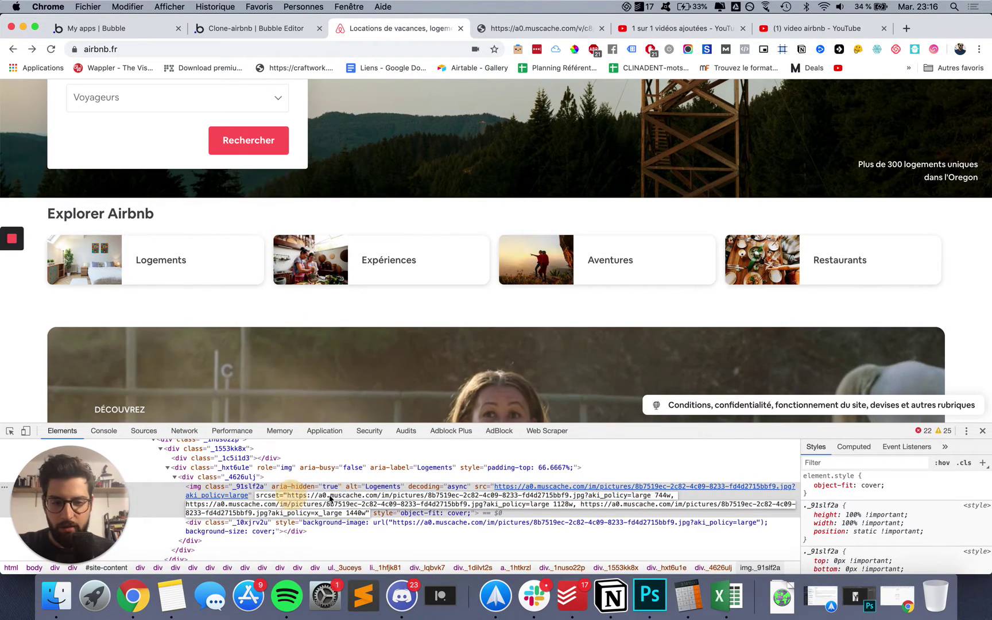
left_click_drag(331, 498, 585, 498)
key("super+c")
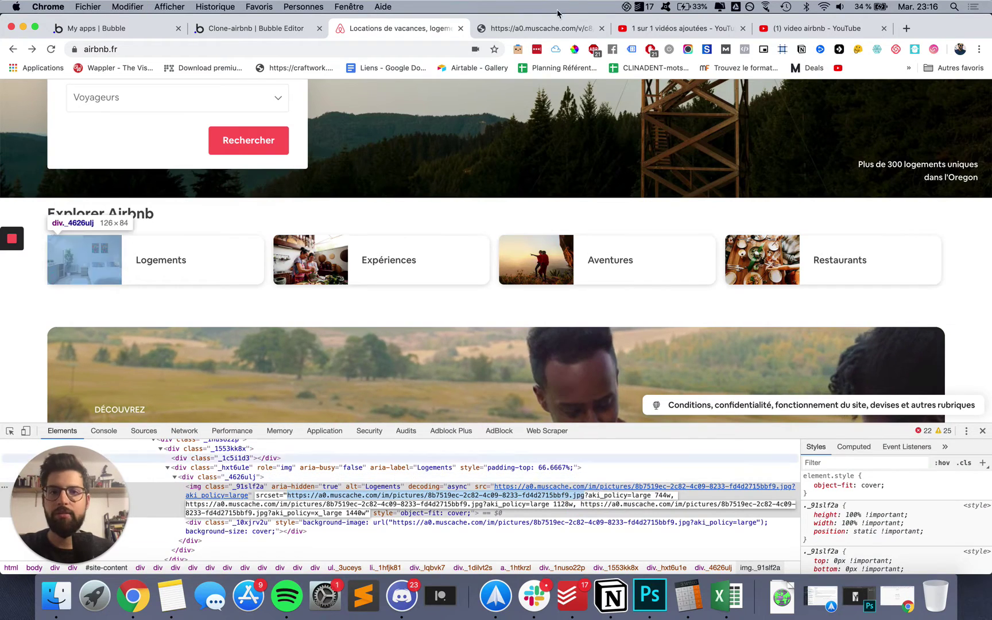
- Open the copied Logements image address in the browser tab showing the parrot video, replacing the current address
left_click(546, 27)
left_click(378, 50)
key("super+v")
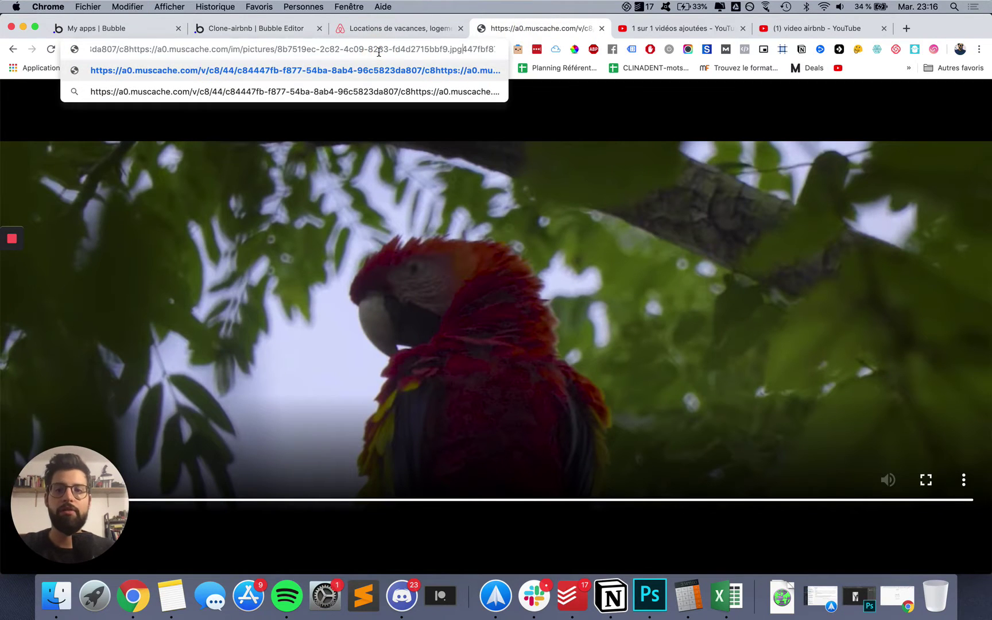
key("super+a")
key("super+v")
key("Return")
- Save the bedroom image in Téléchargements as a JPEG named bed
right_click(432, 209)
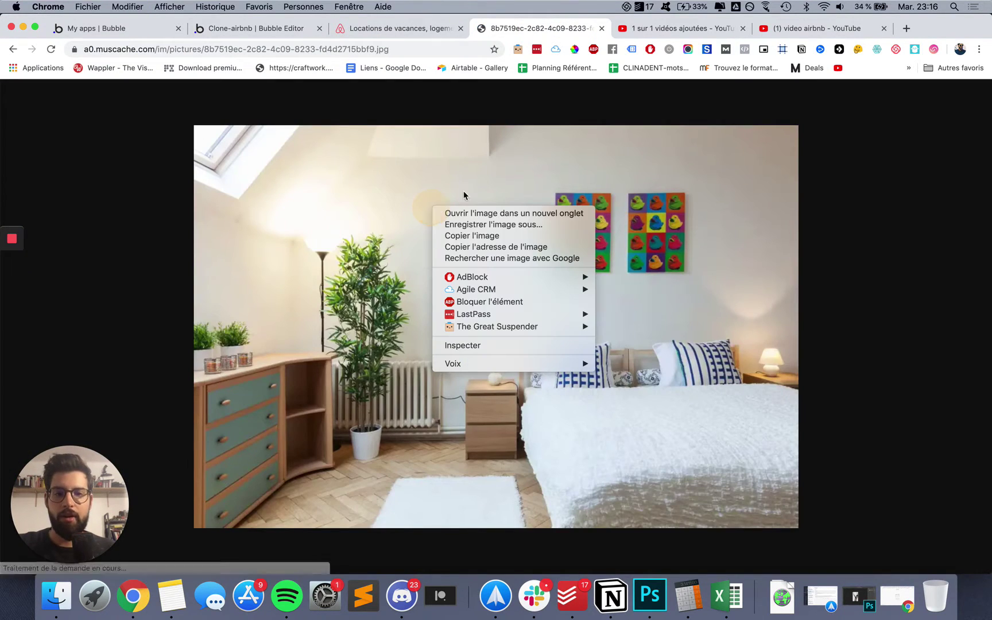
left_click(501, 225)
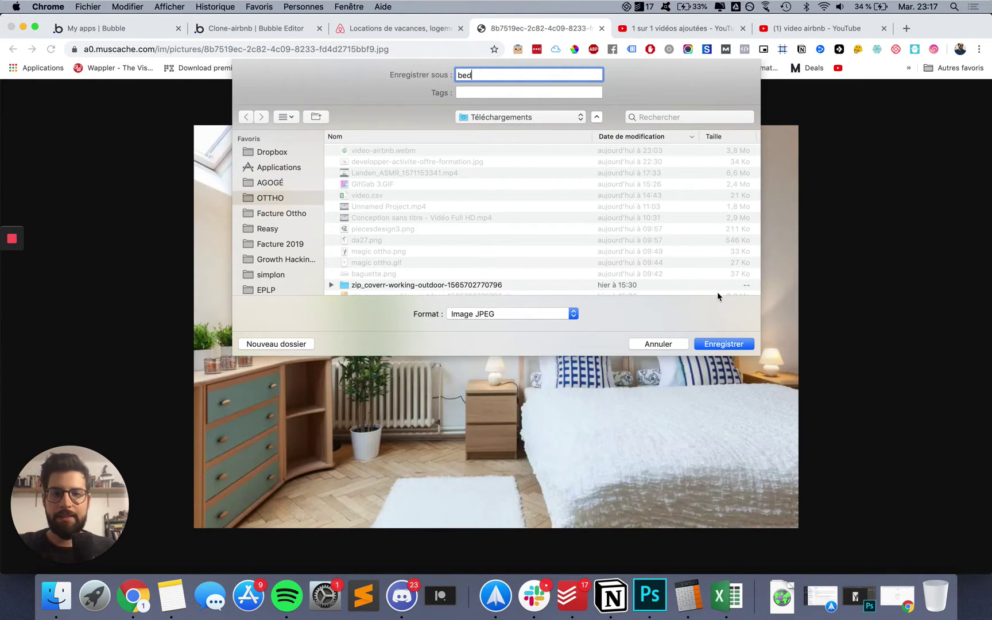
left_click(714, 344)
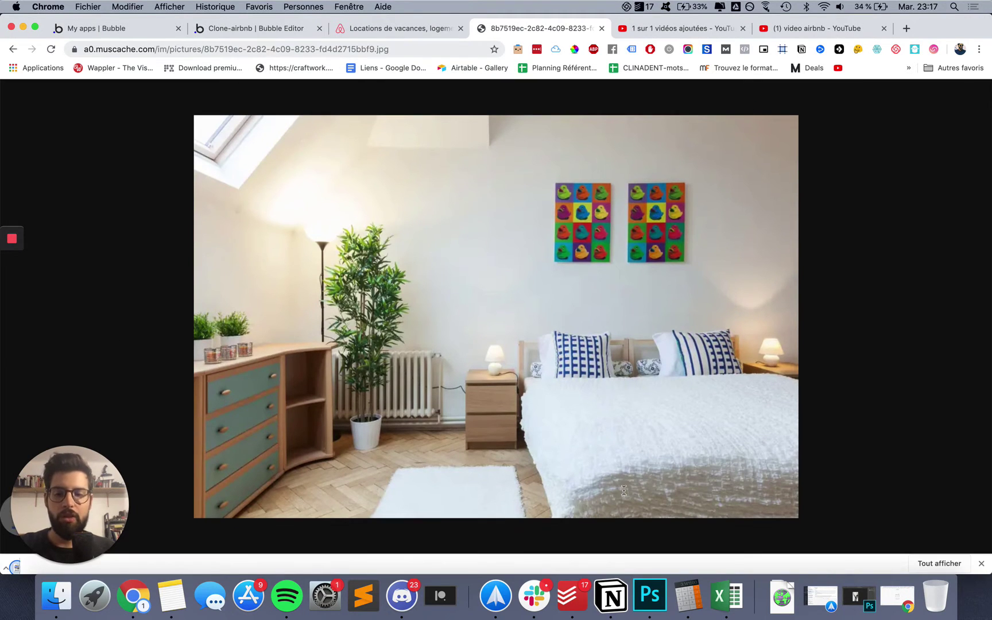
- Return to the Bubble editor and draw a group about 295 by 78 px under the Explorer Airbnb heading
left_click(362, 32)
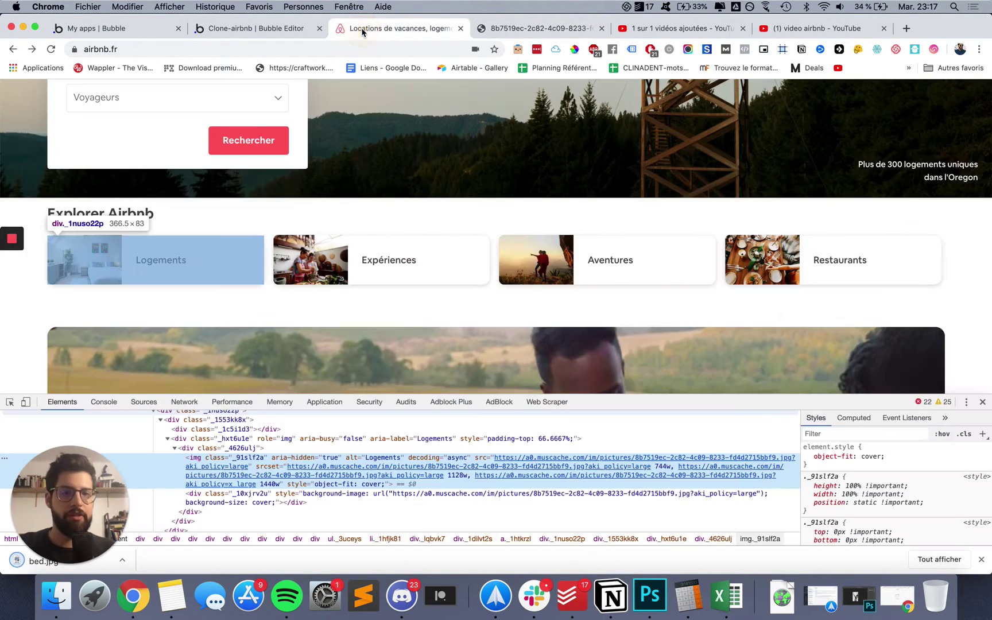
left_click(213, 28)
scroll(259, 253, "down", 2)
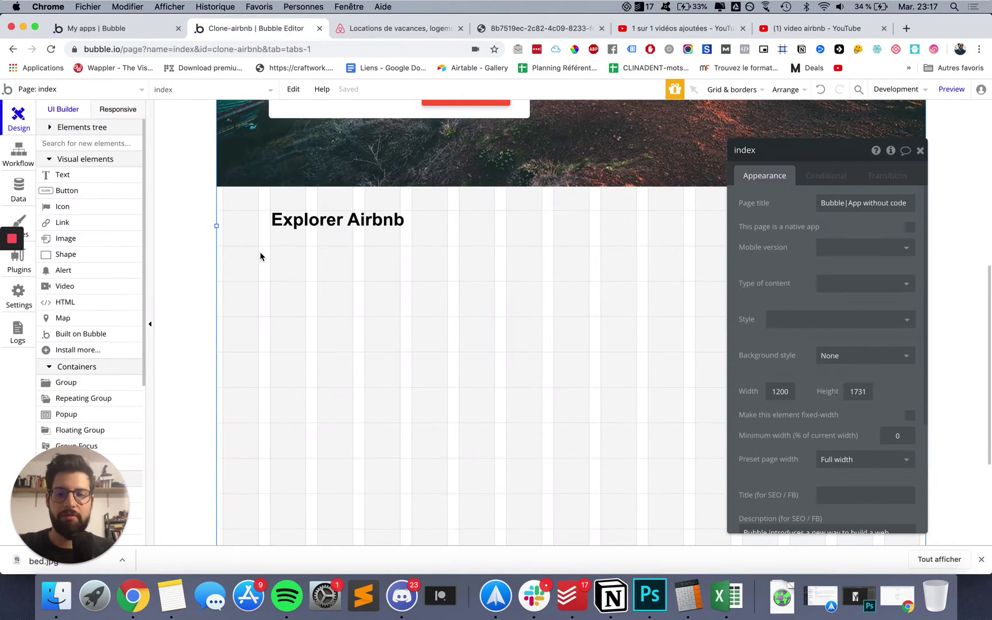
scroll(93, 303, "down", 3)
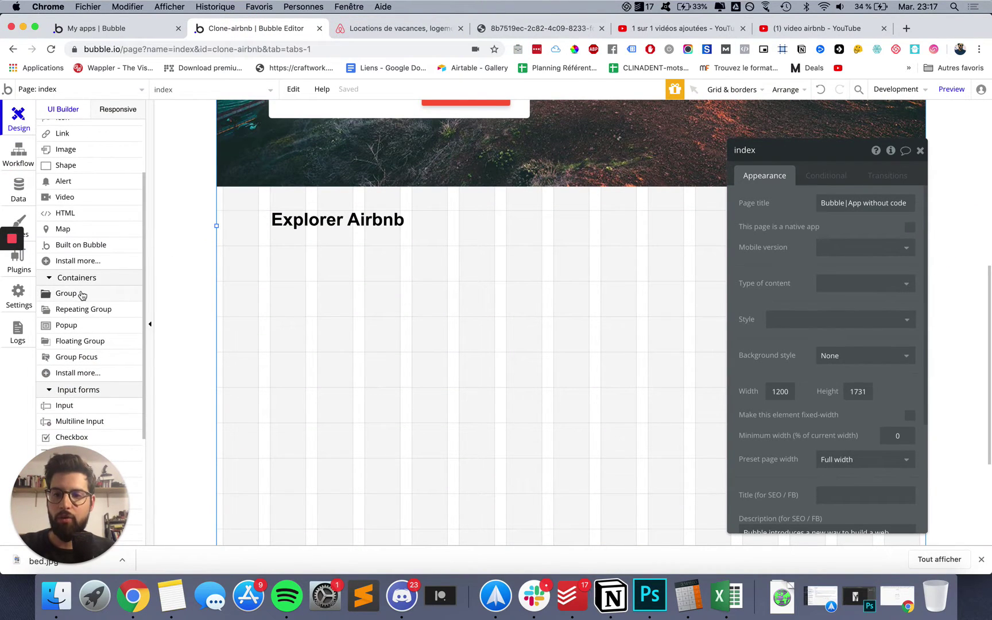
left_click(66, 293)
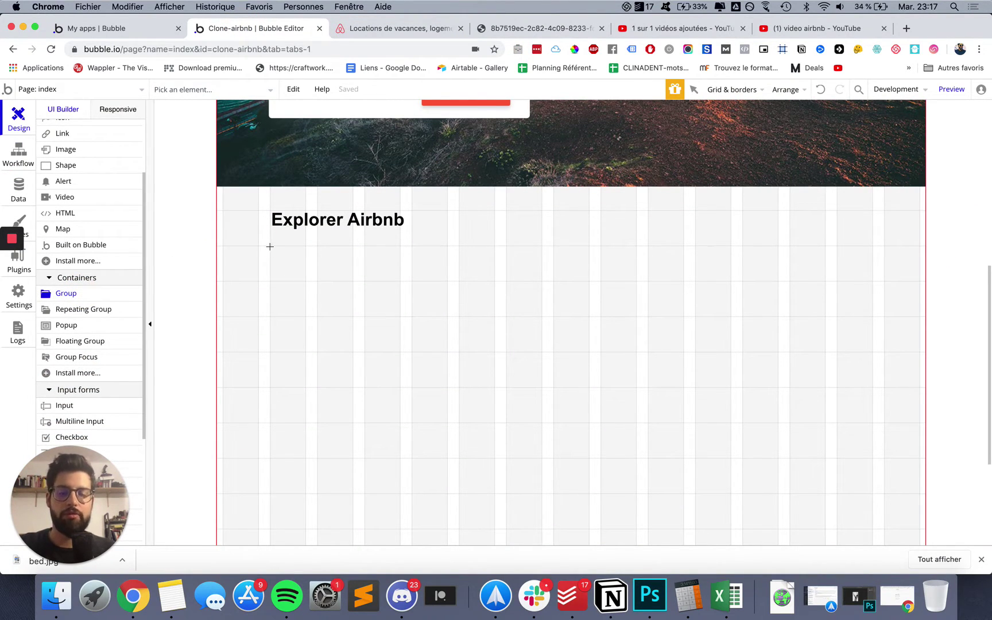
left_click_drag(270, 246, 443, 301)
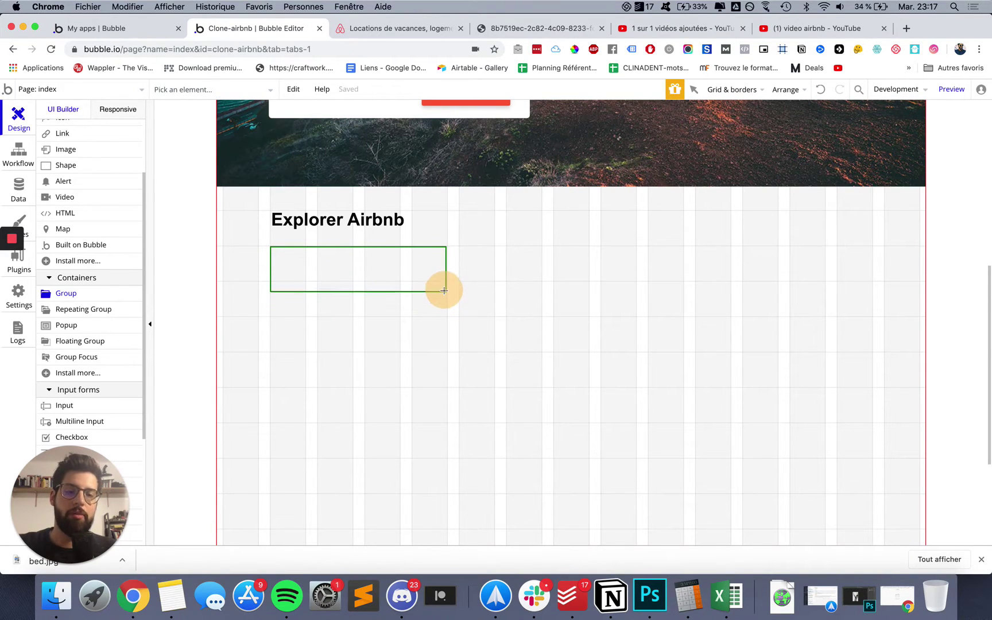
left_click_drag(444, 292, 446, 294)
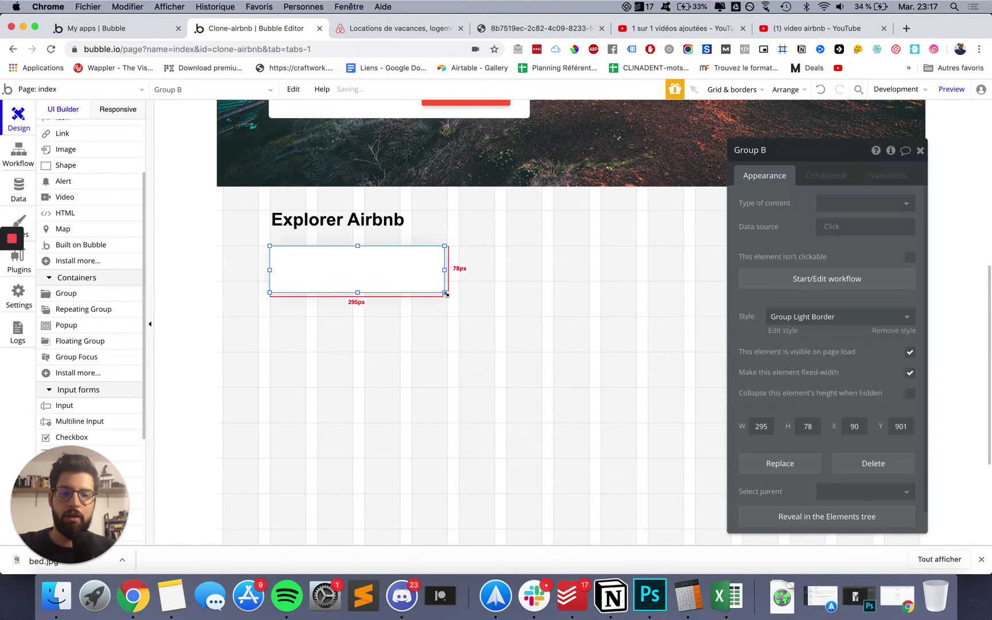
- Widen the new group under Explorer Airbnb to about 299 px
left_click(395, 254)
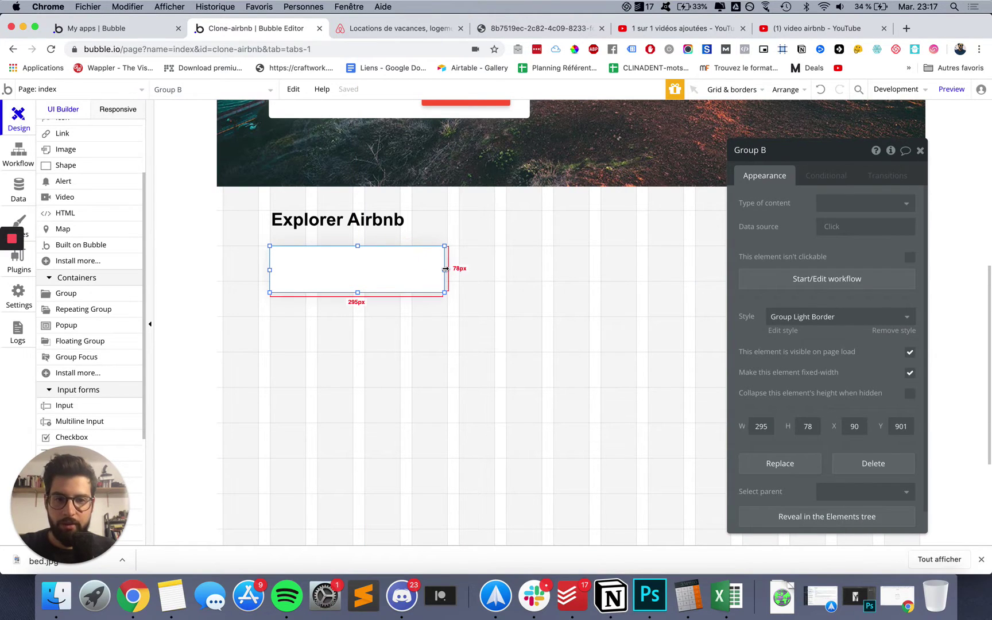
left_click_drag(445, 268, 458, 259)
left_click(447, 321)
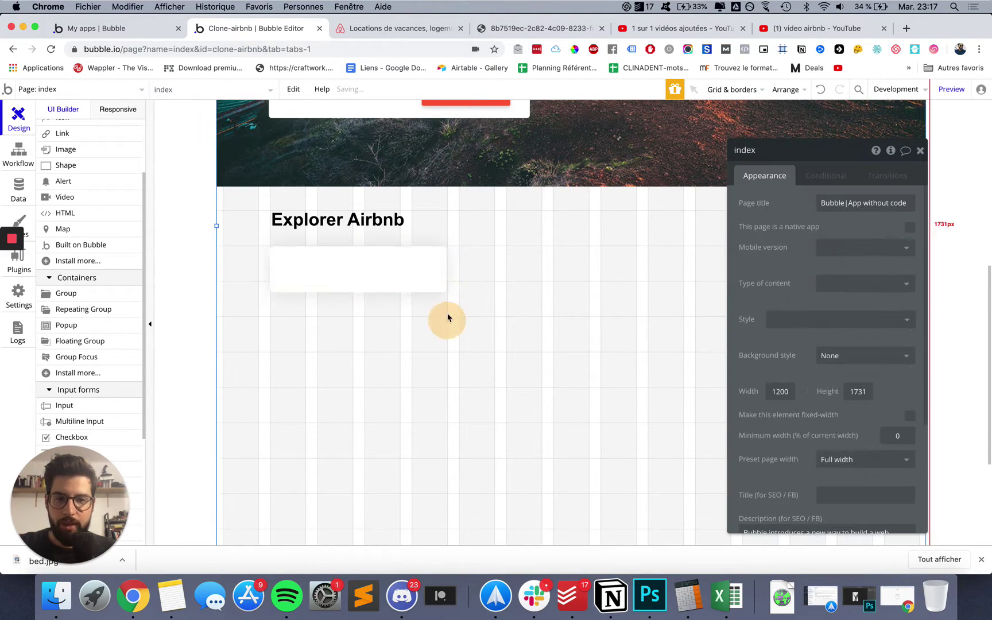
left_click(436, 265)
- Examine the shape and shadow of the category cards on the Airbnb page, returning to the Bubble editor
left_click(373, 43)
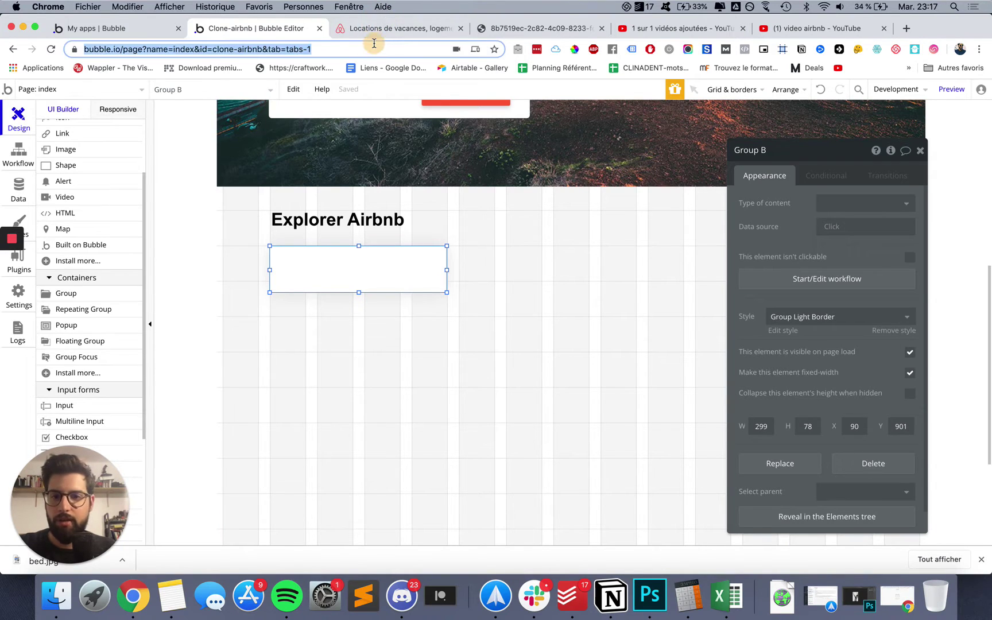
left_click(378, 34)
scroll(204, 289, "up", 5)
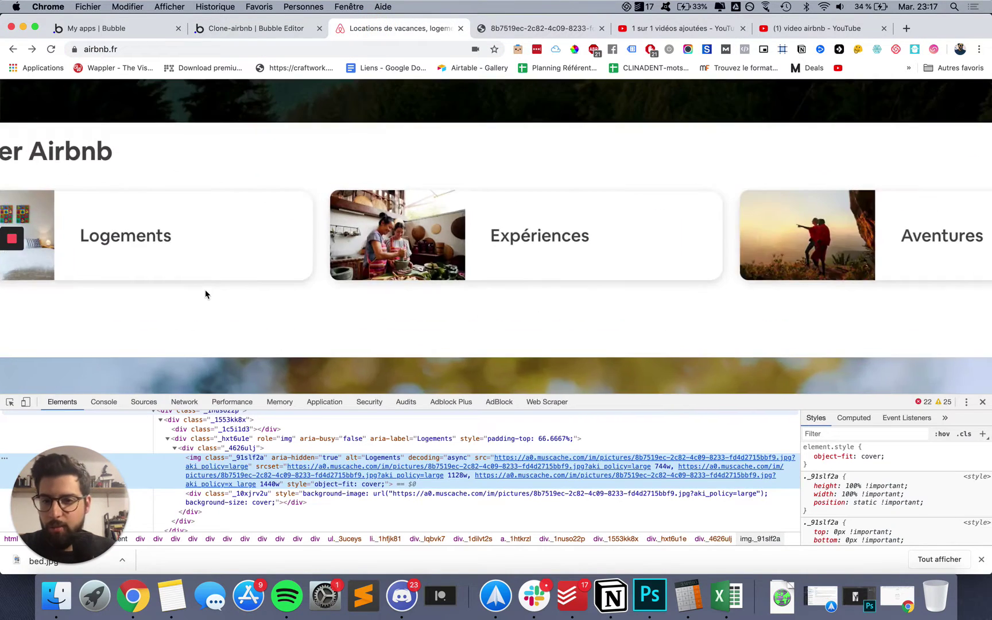
scroll(435, 224, "down", 5)
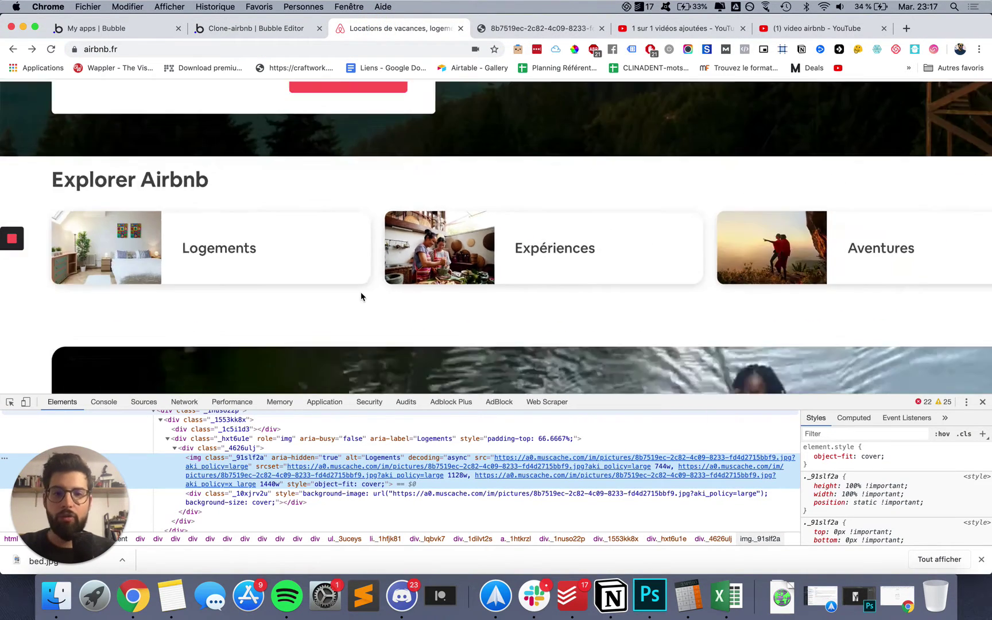
left_click(266, 28)
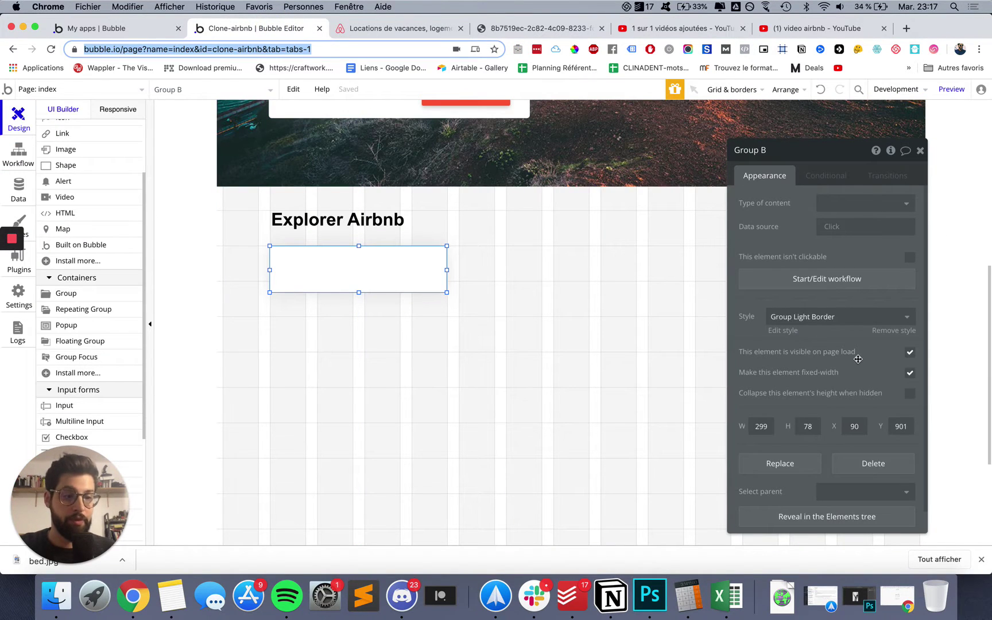
- Review the roundness and shadow settings of the group's Group Light Border style, returning to the page design
left_click(807, 319)
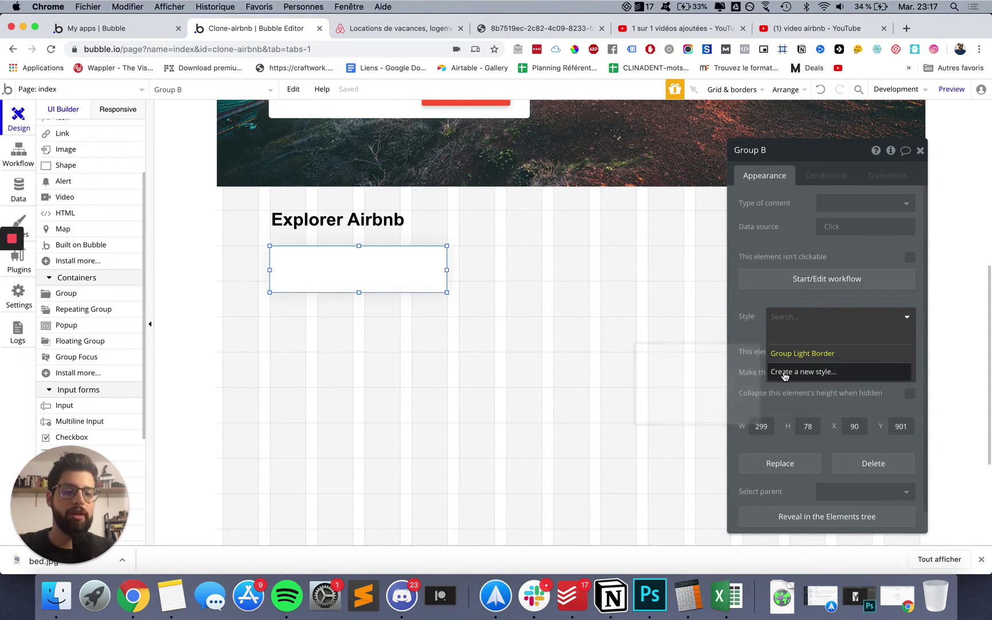
left_click(770, 352)
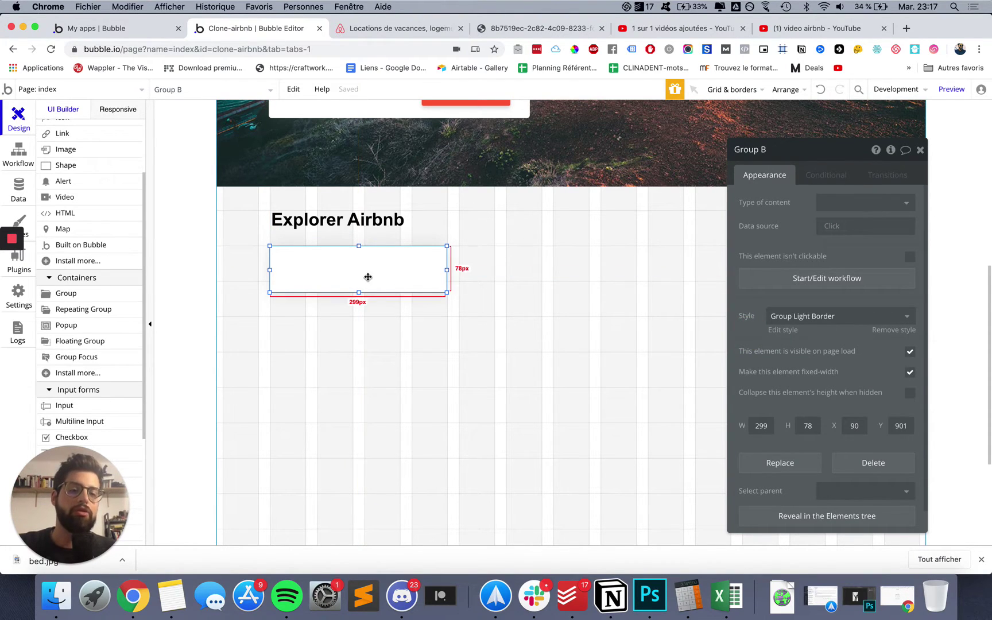
left_click(795, 335)
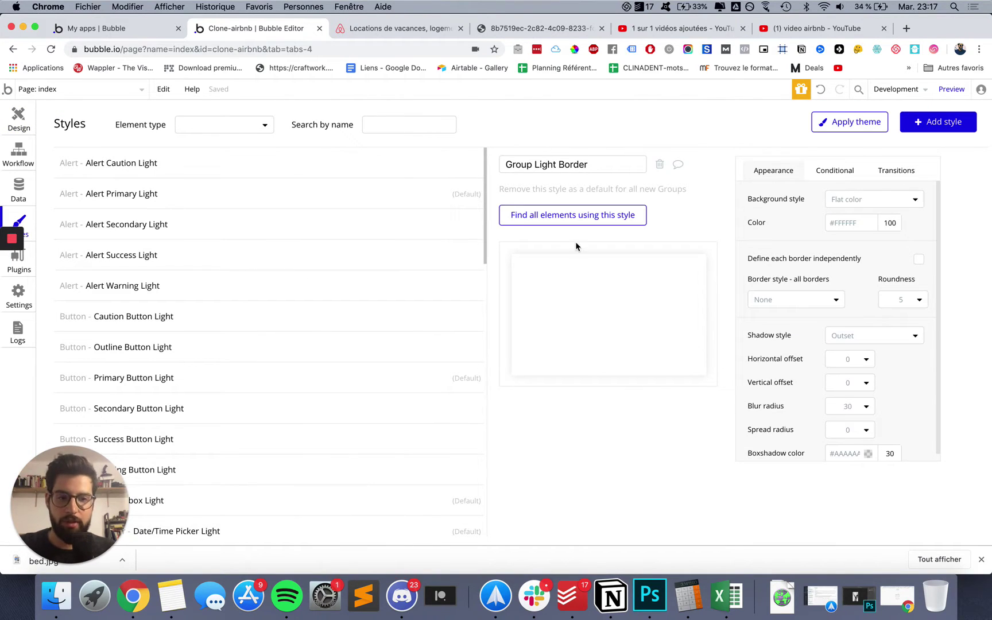
scroll(853, 293, "down", 1)
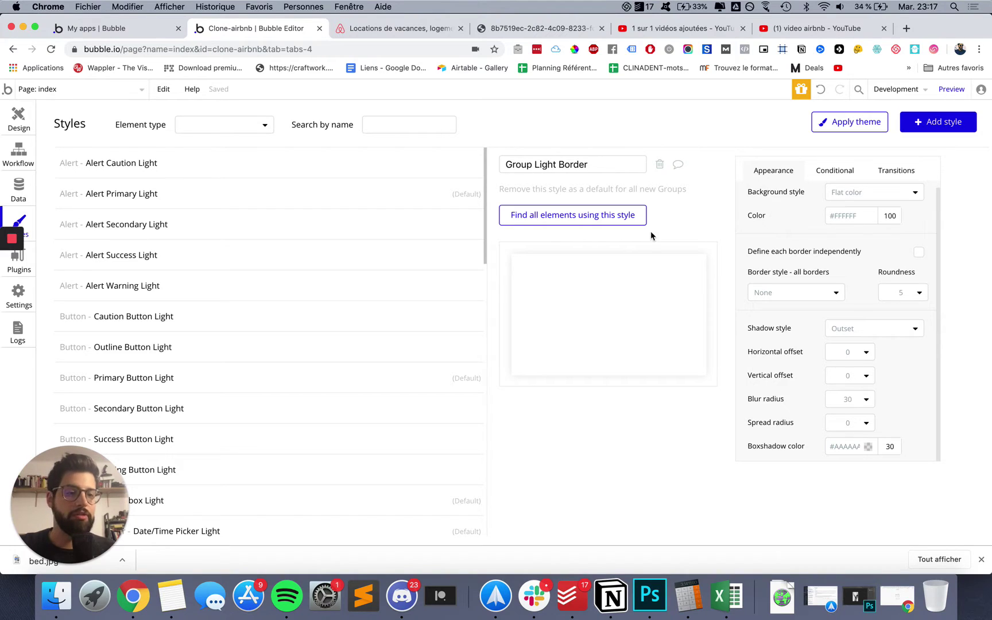
left_click(5, 124)
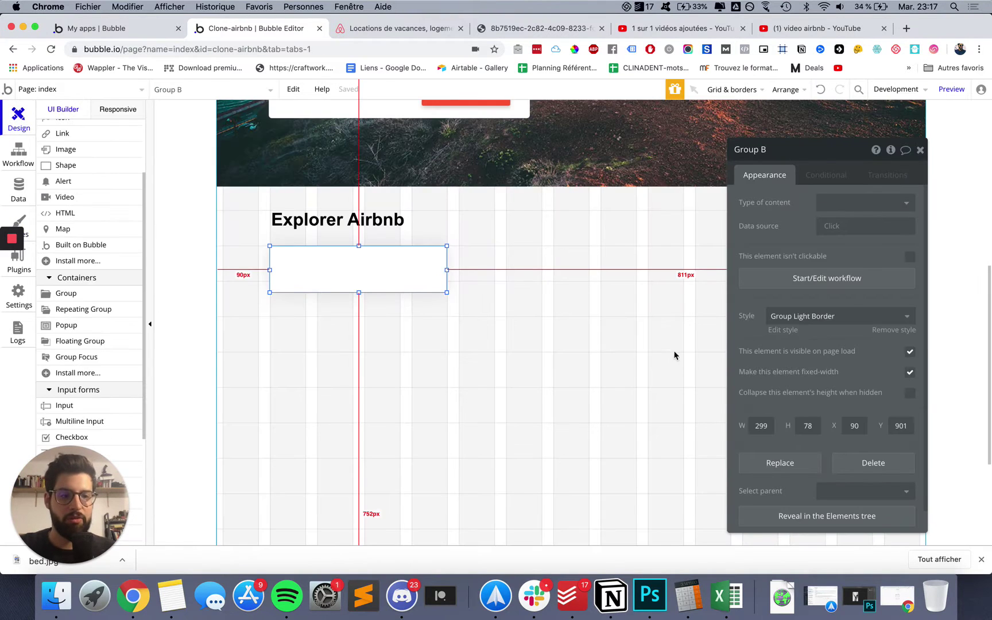
- Create a new group style named etiquette-ronde for the card group, using Group B's style as its base
left_click(826, 317)
left_click(790, 370)
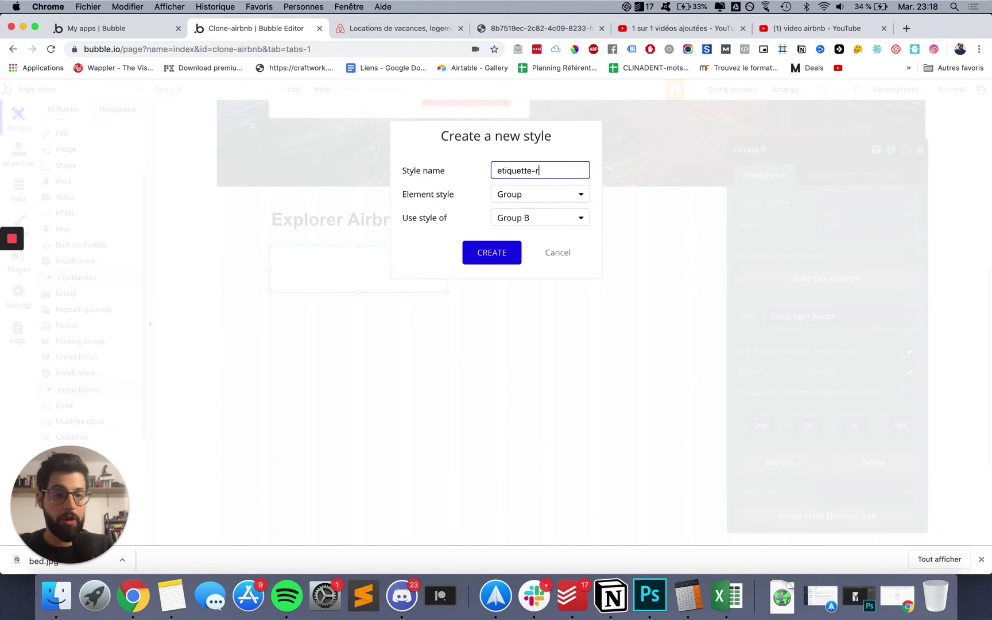
left_click(497, 256)
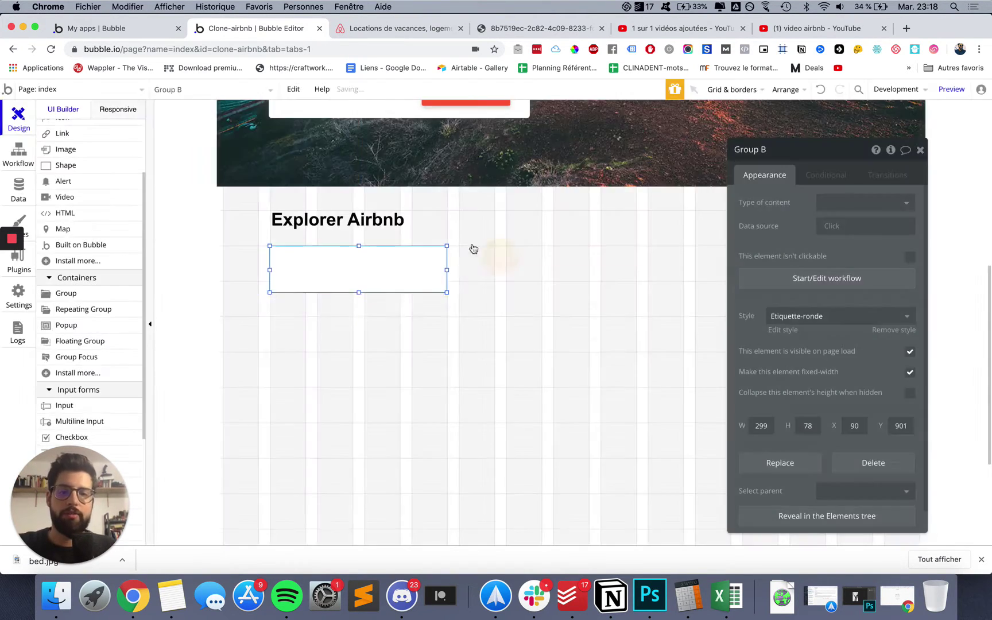
left_click(479, 288)
left_click(420, 270)
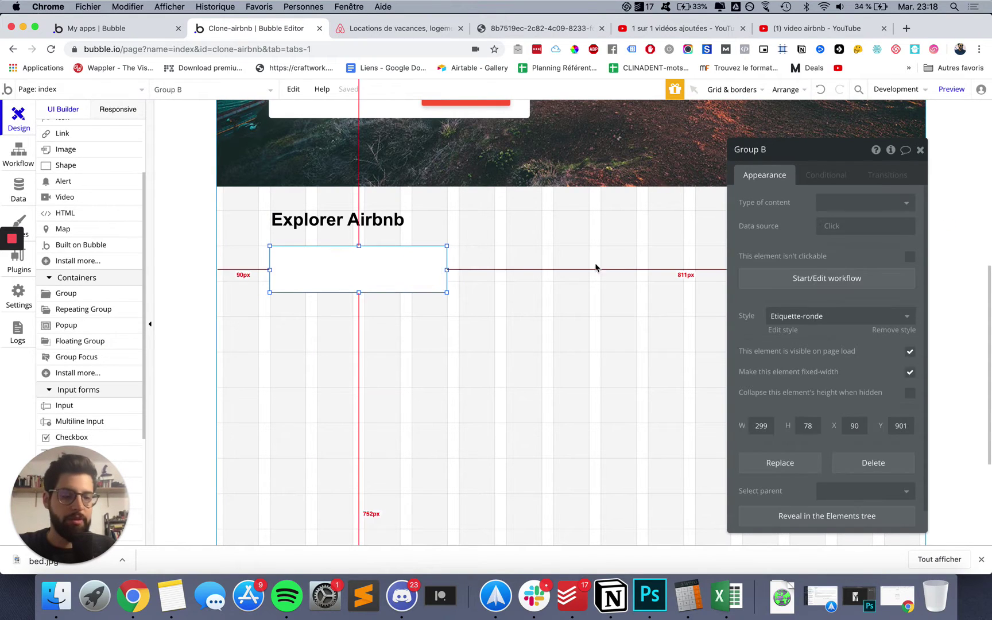
- Edit the etiquette-ronde style with roundness 10 and an outset shadow with 0 horizontal offset, 0 vertical offset and a blur radius of 30
left_click(773, 331)
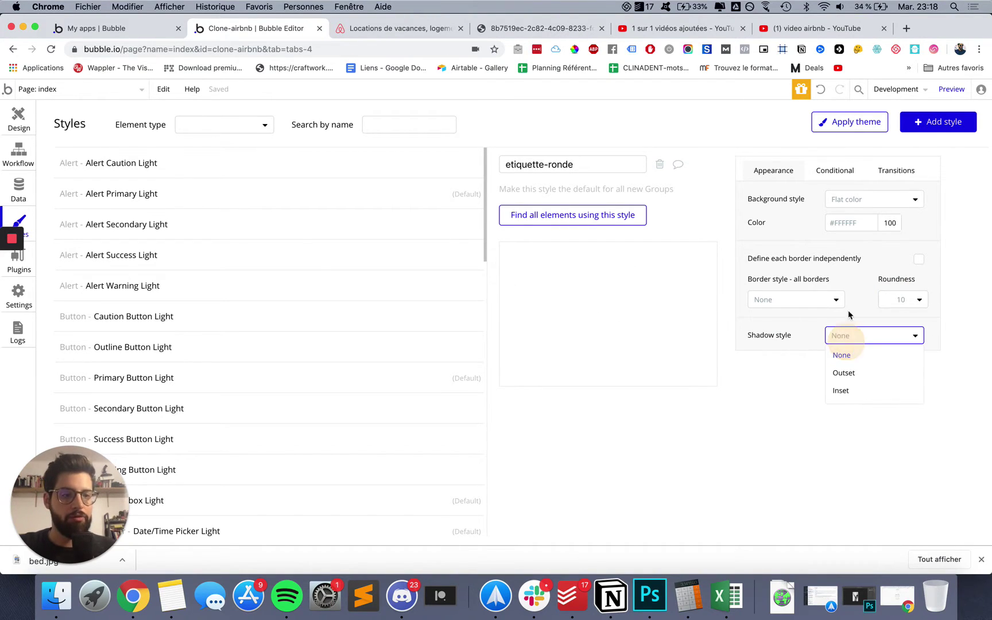
left_click(842, 375)
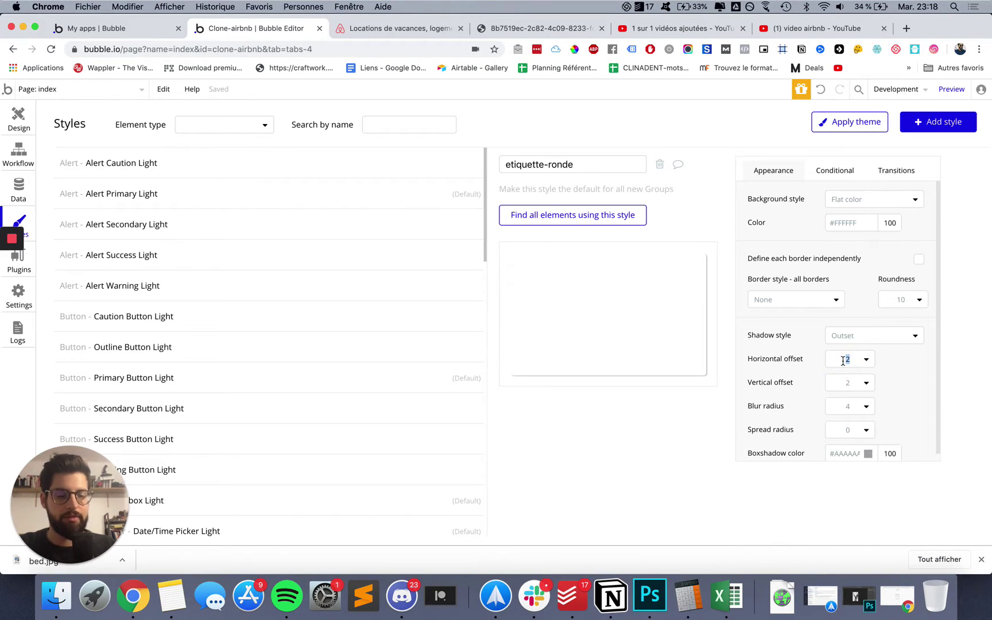
left_click(852, 382)
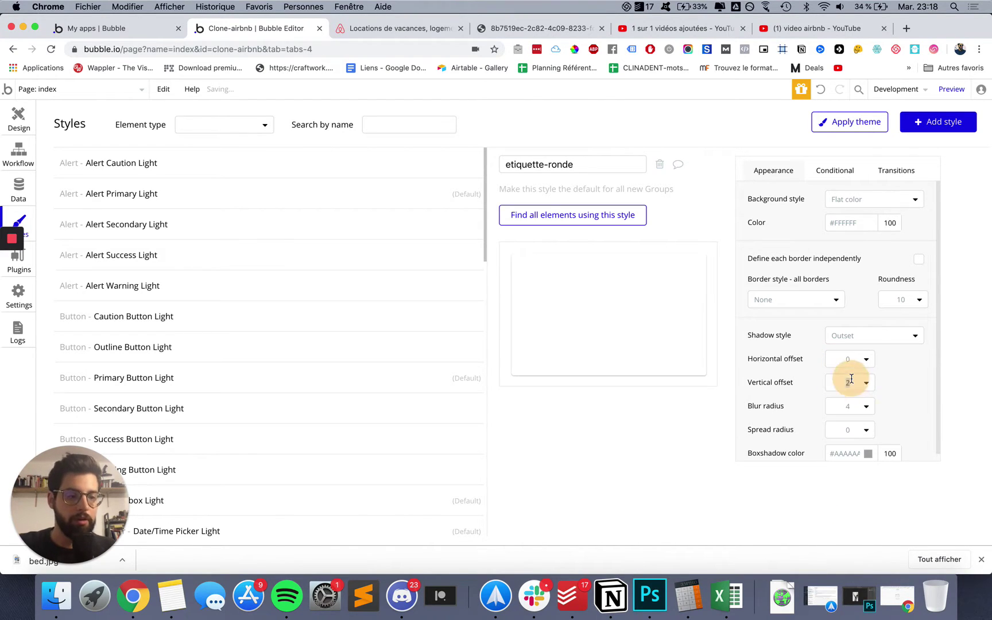
left_click(856, 408)
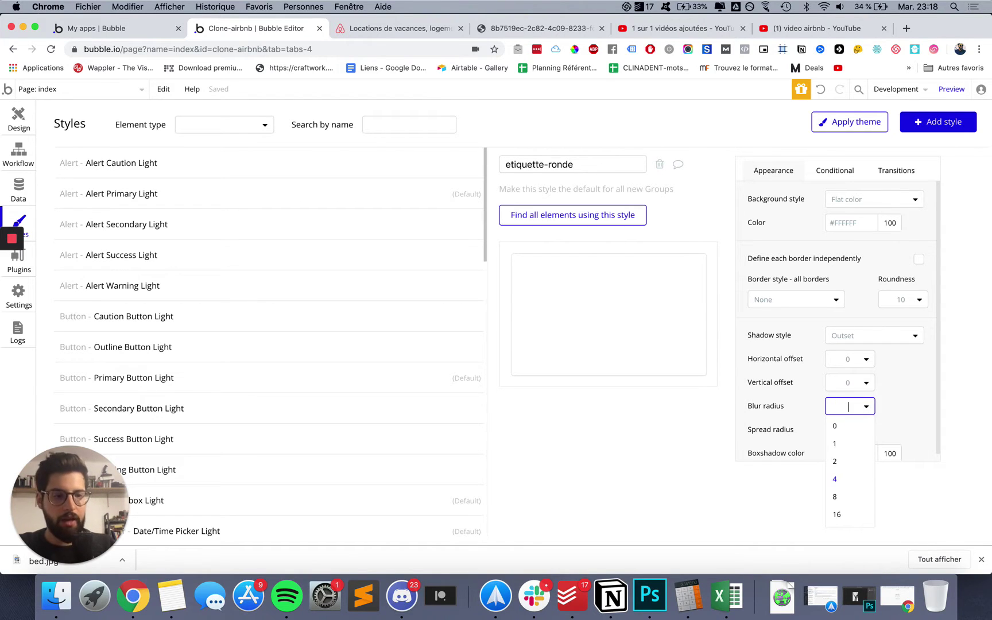
type("30")
key("Return")
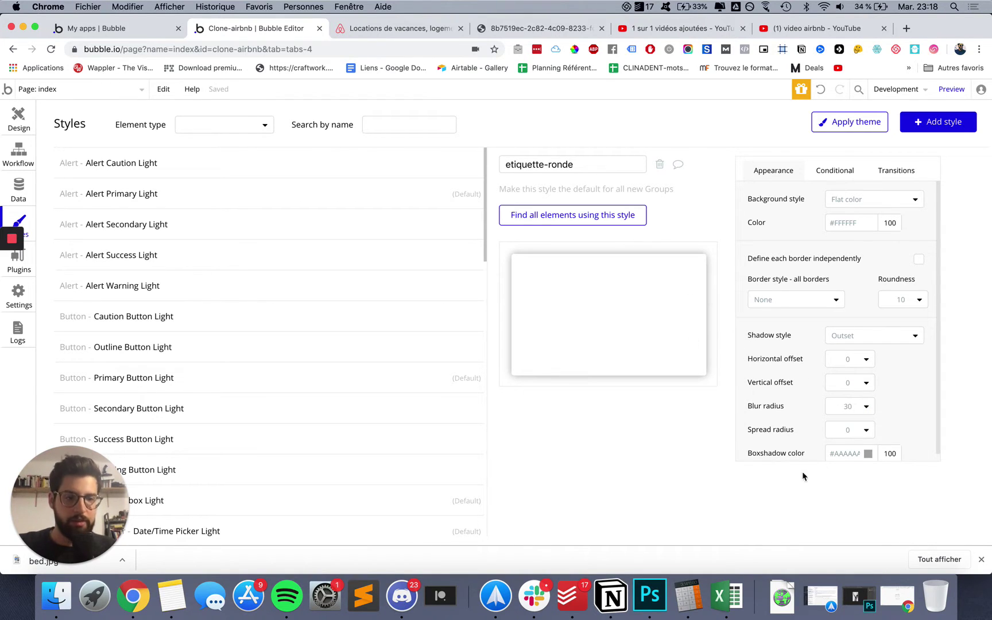
- Set the opacity of the etiquette-ronde style's box shadow color to 30
left_click(887, 453)
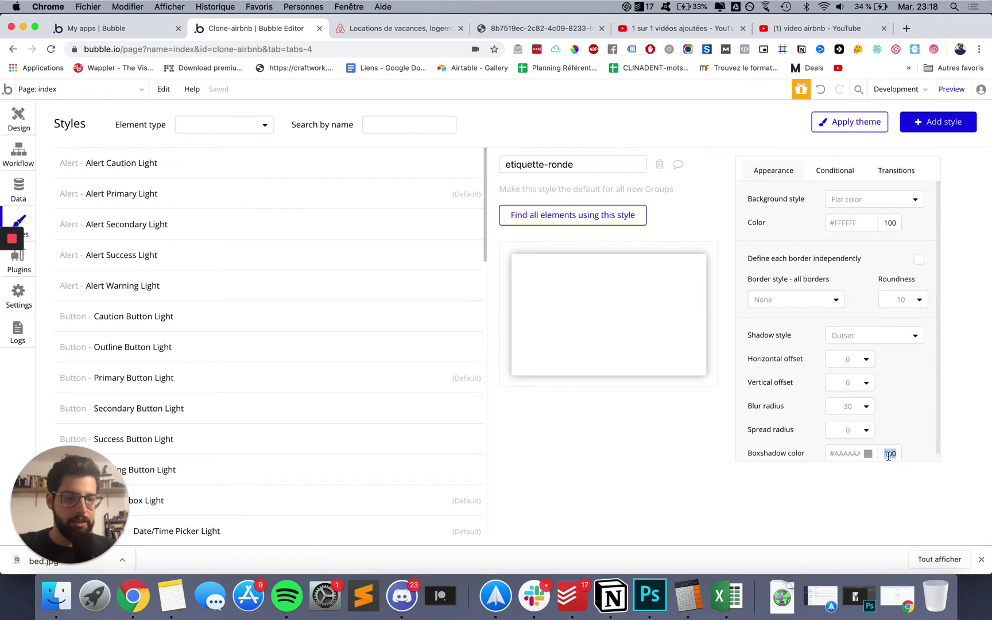
key("Return")
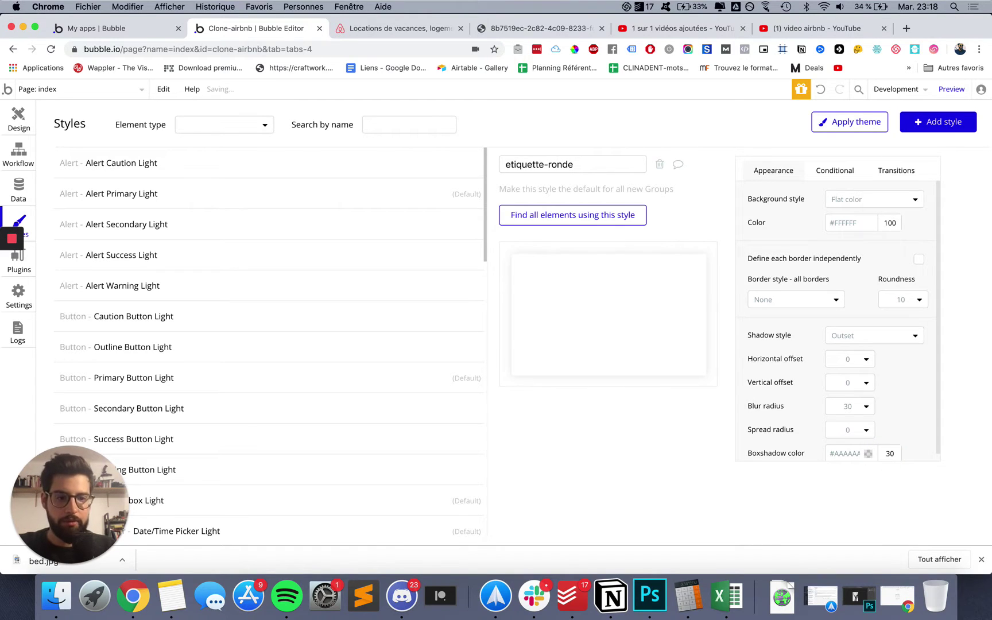
double_click(888, 454)
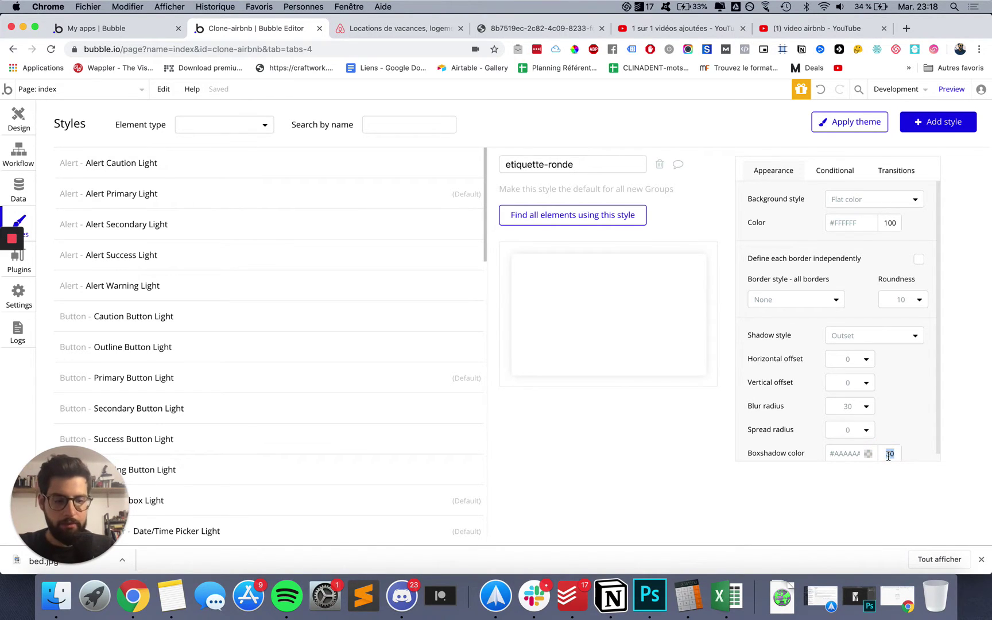
left_click(913, 416)
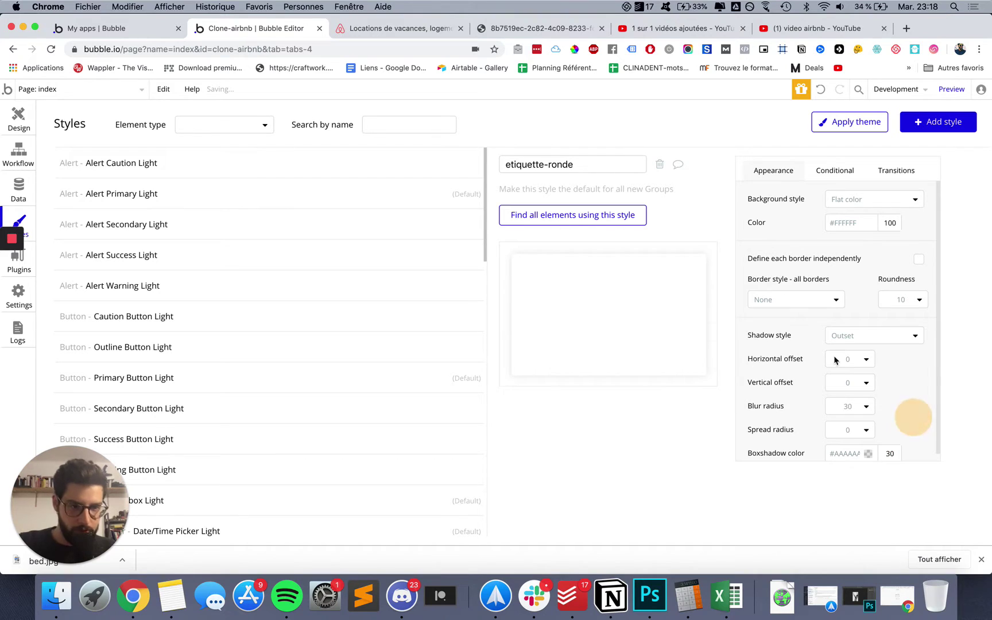
- Return to the page design, check the restyled card group and preview the page
left_click(17, 114)
left_click(383, 323)
left_click(414, 278)
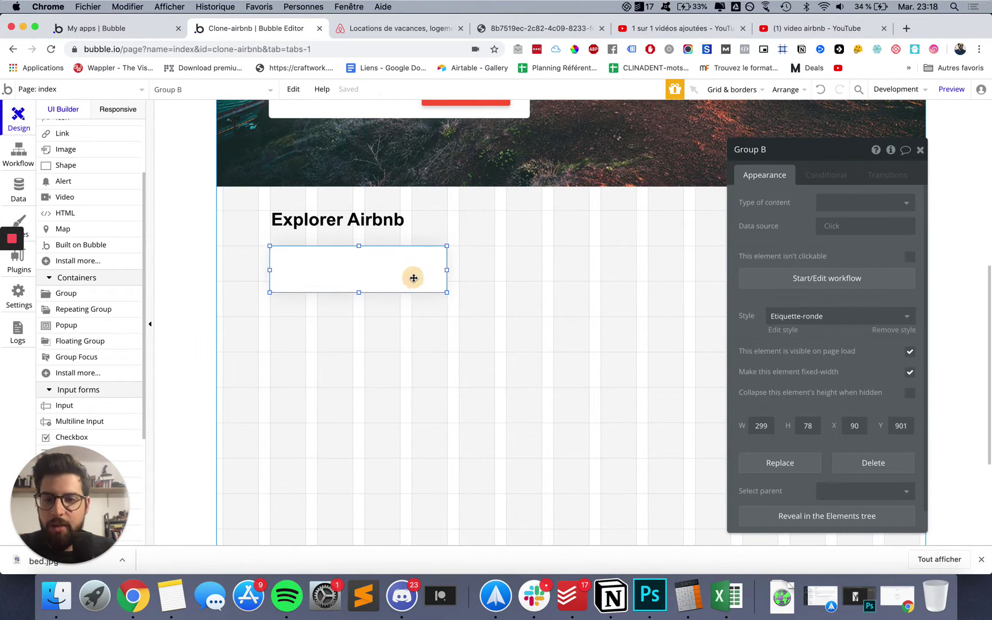
left_click(944, 96)
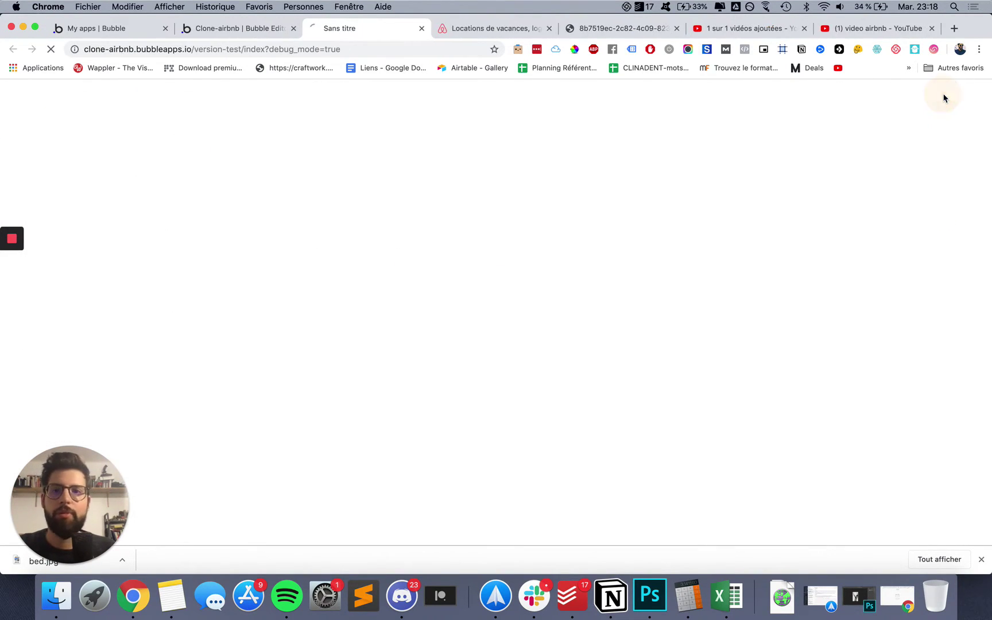
- Compare the card's corners and shadow in the page preview with the category cards on the Airbnb site
left_click(458, 29)
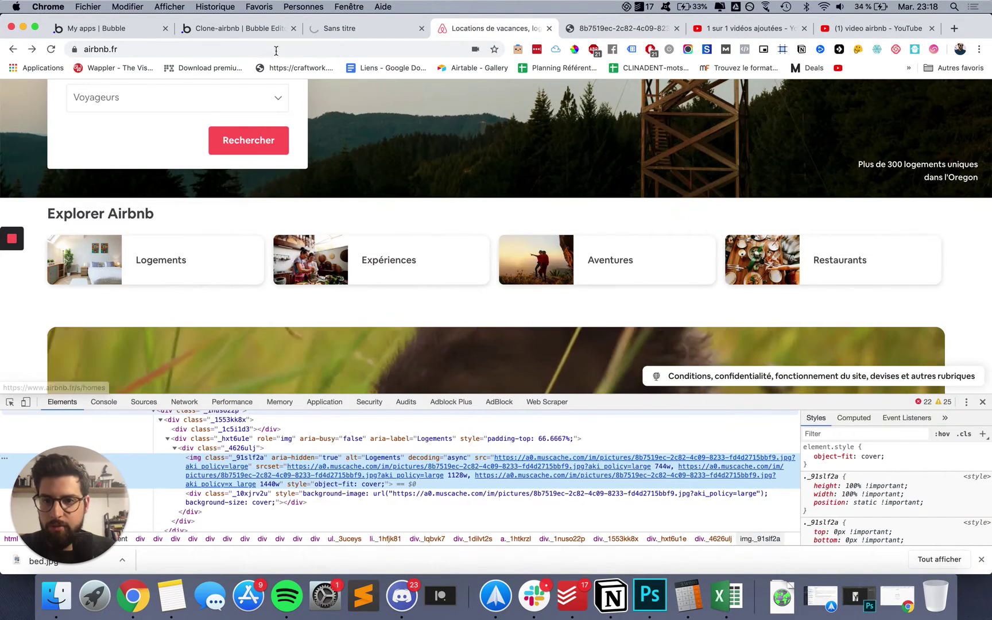
left_click(331, 31)
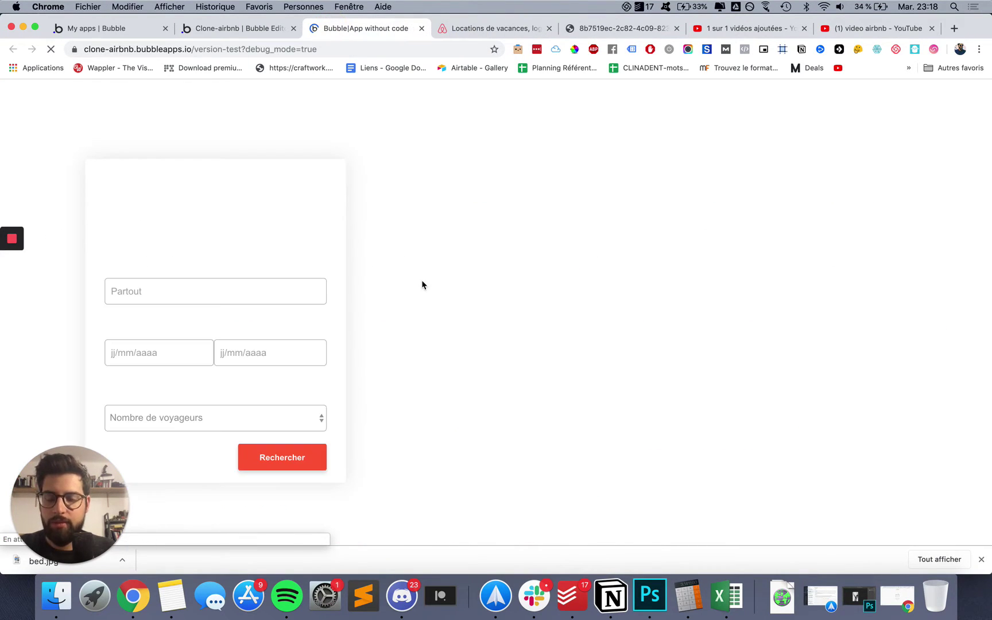
scroll(355, 373, "down", 5)
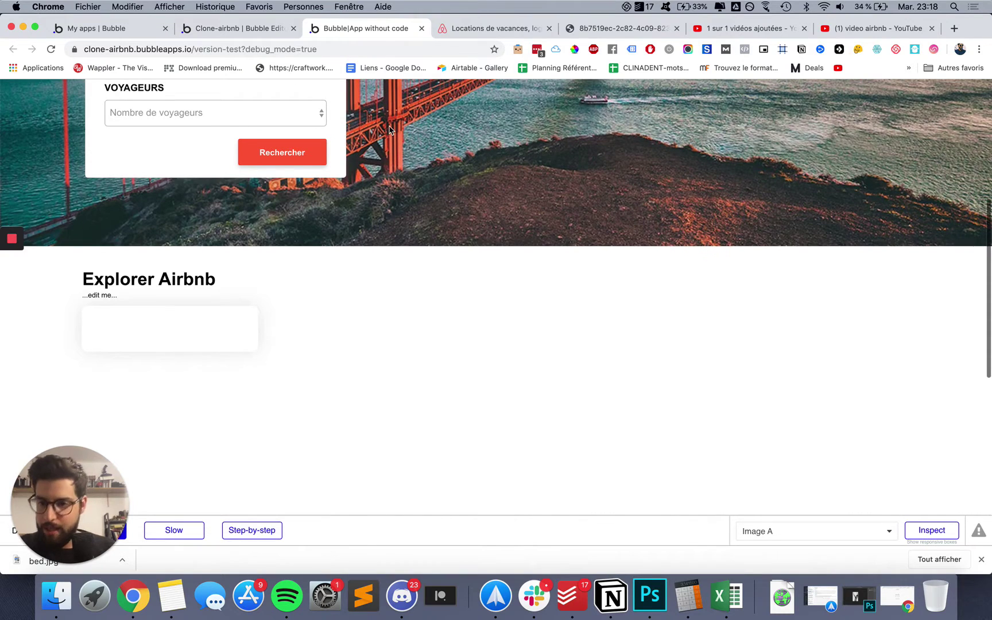
left_click(462, 28)
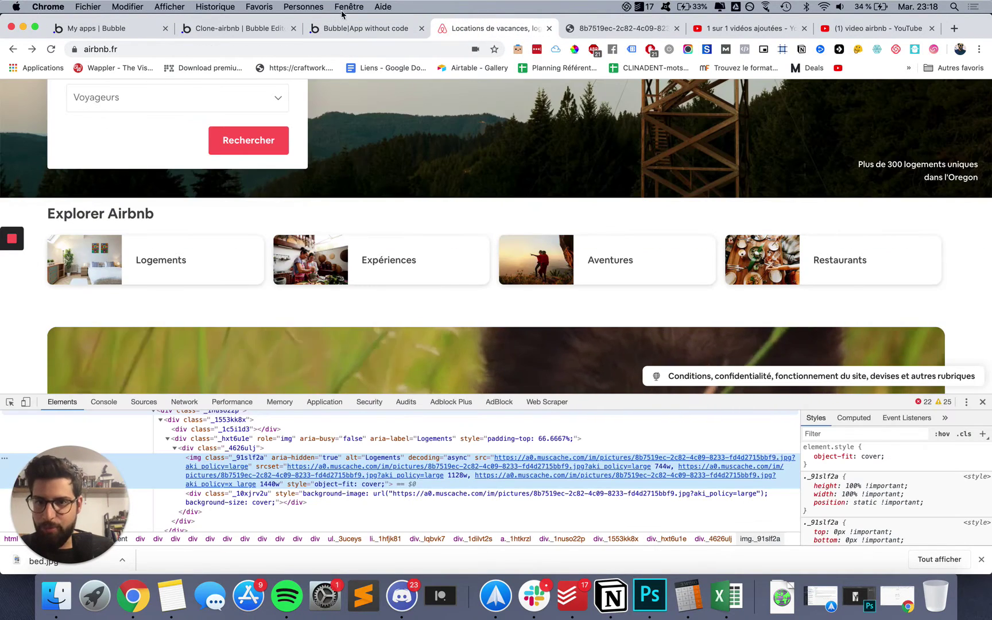
left_click(343, 31)
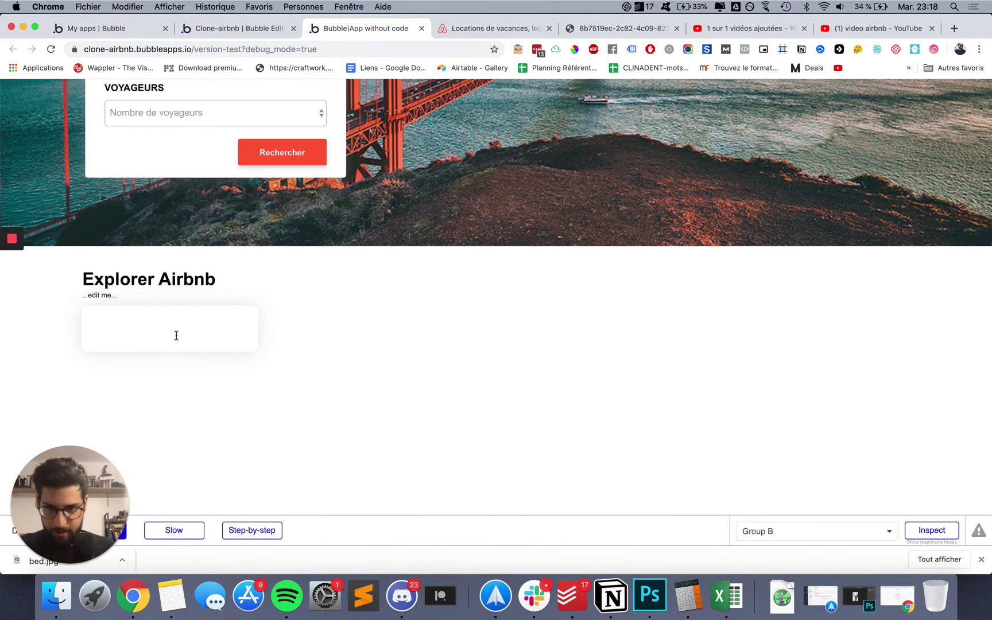
left_click(446, 28)
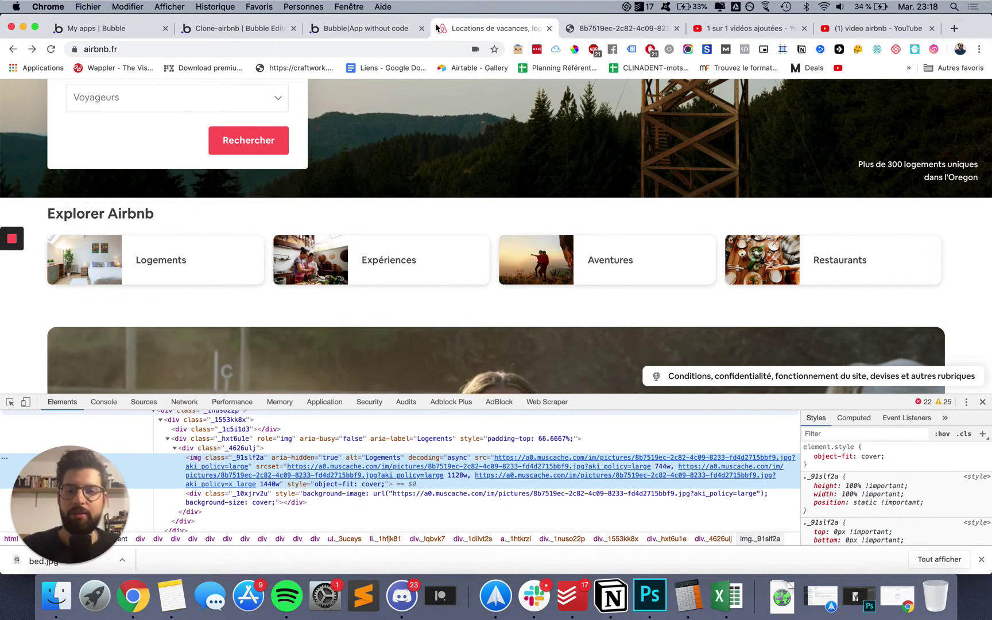
left_click(356, 29)
- Edit the etiquette-ronde style with a shadow blur radius of 20, box shadow color opacity of 40 and roundness of 15
left_click(235, 30)
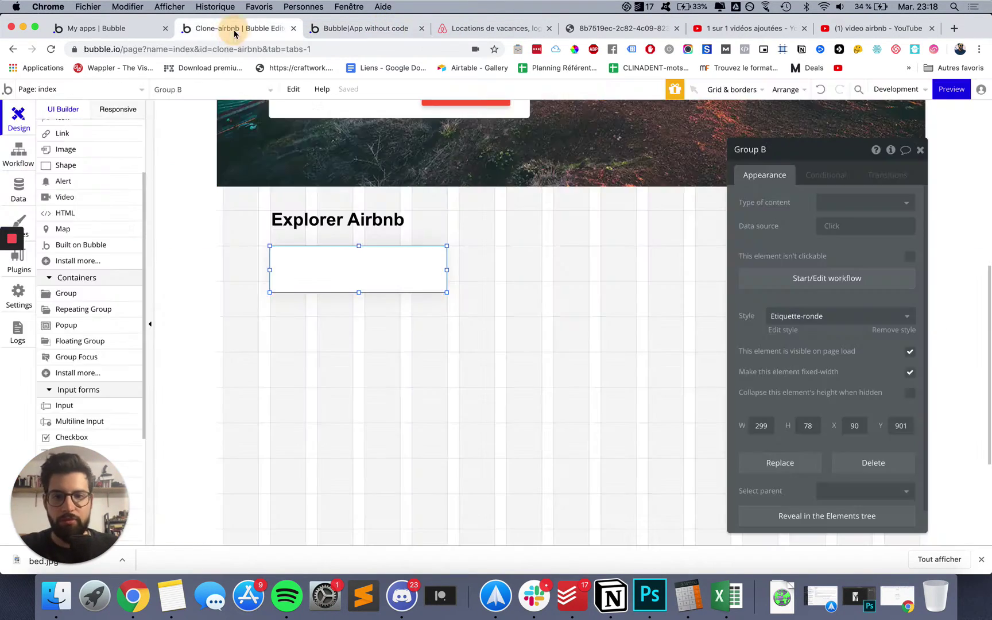
left_click(784, 331)
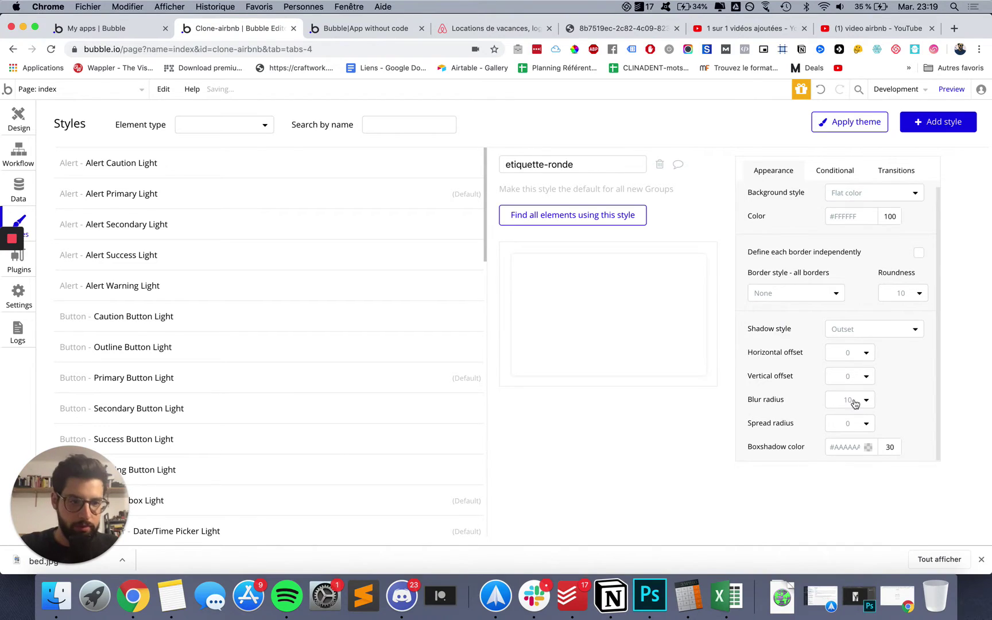
left_click(854, 401)
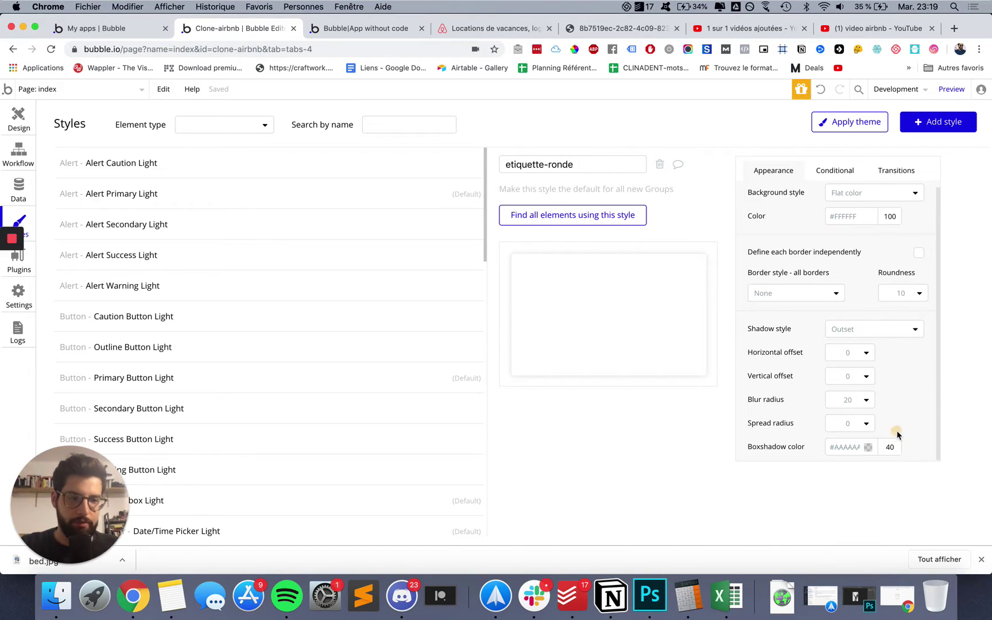
left_click(896, 294)
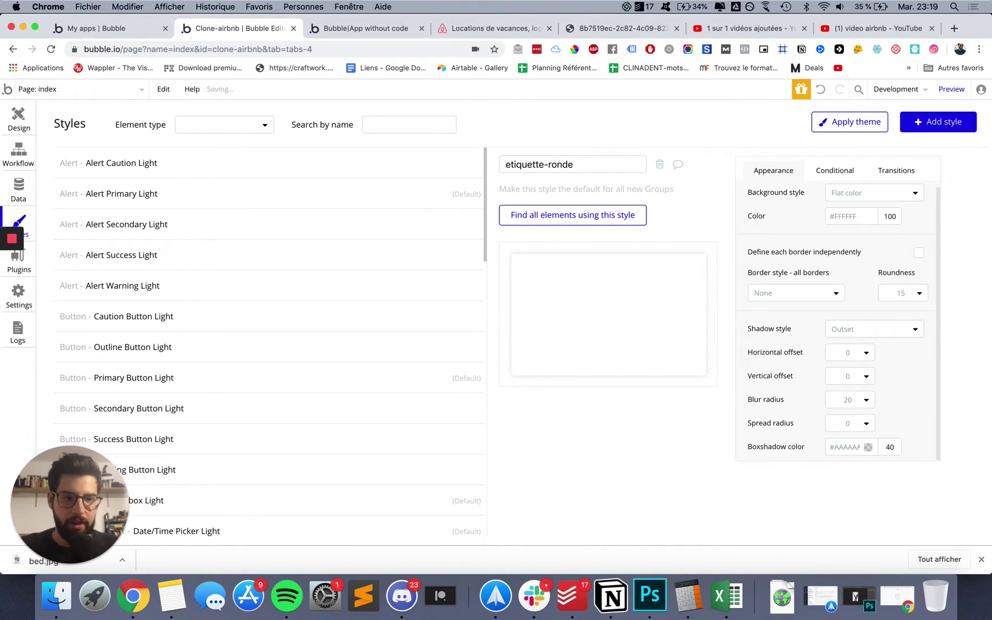
- Return to the page design, reload the preview and compare the restyled card with Airbnb's cards
left_click(16, 123)
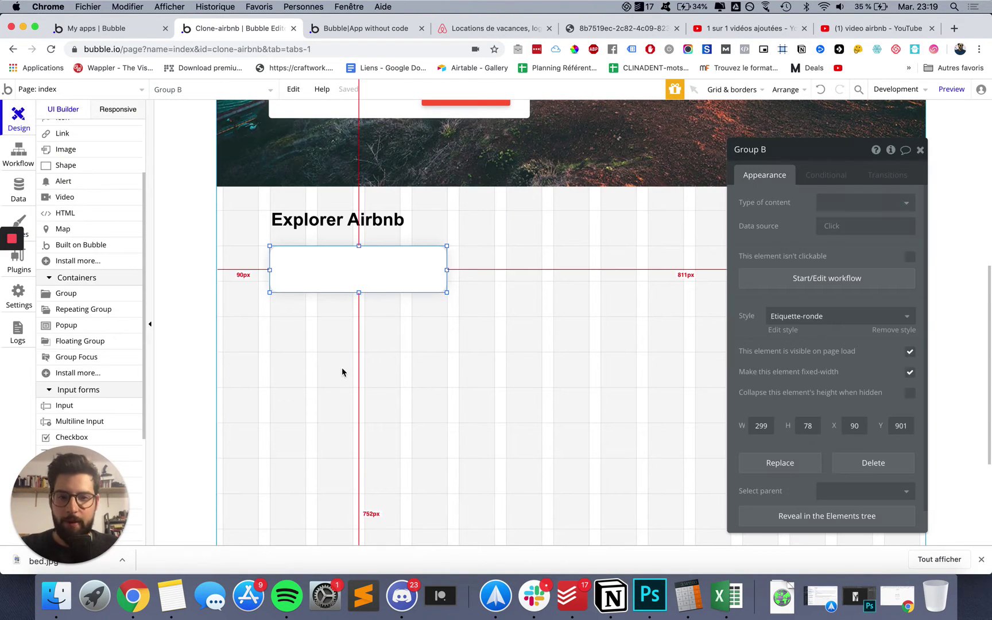
left_click(374, 364)
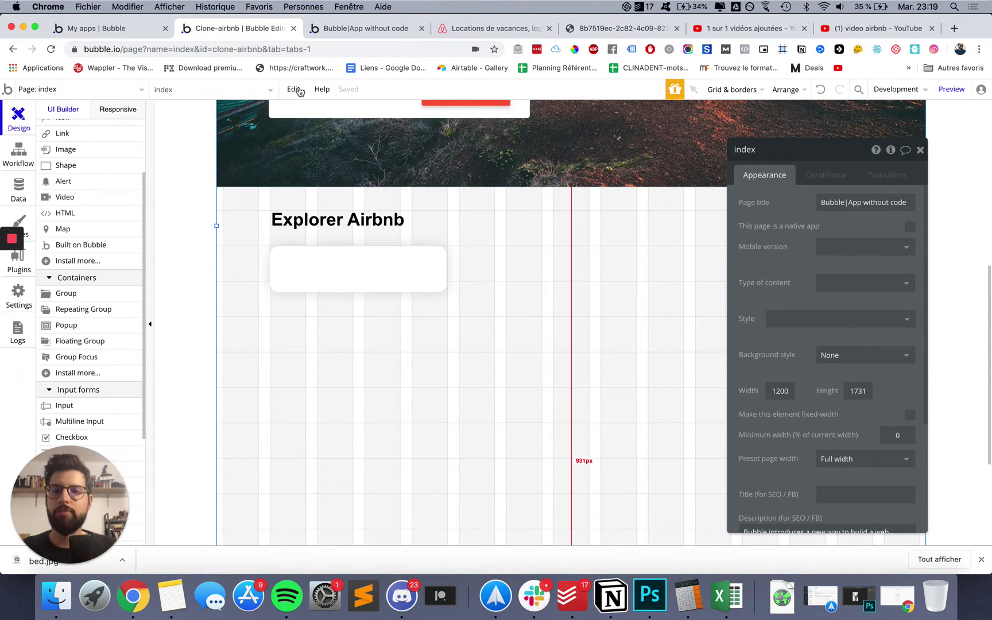
left_click(345, 29)
key("super+r")
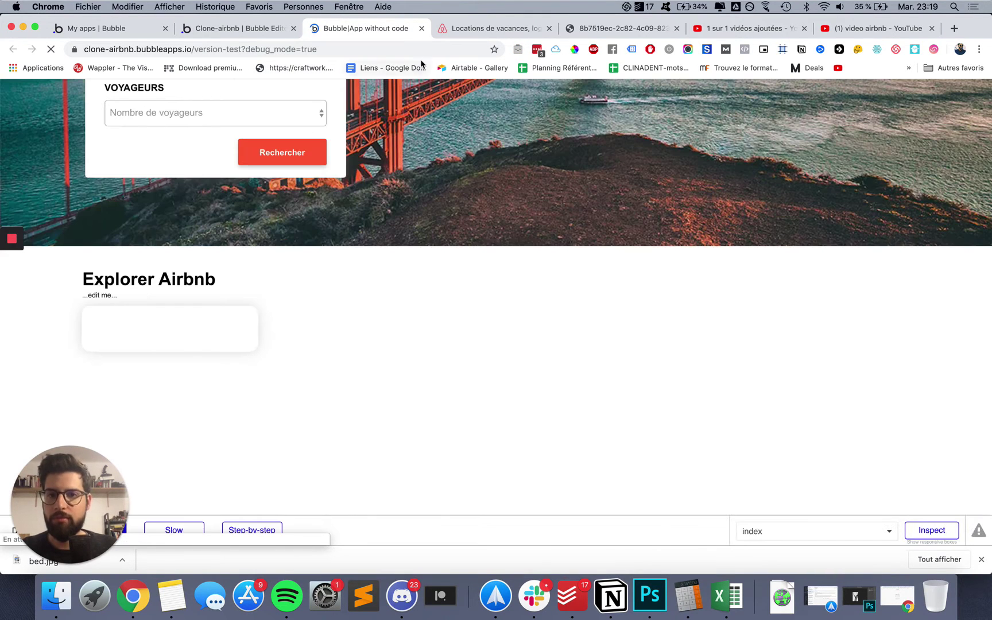
left_click(456, 29)
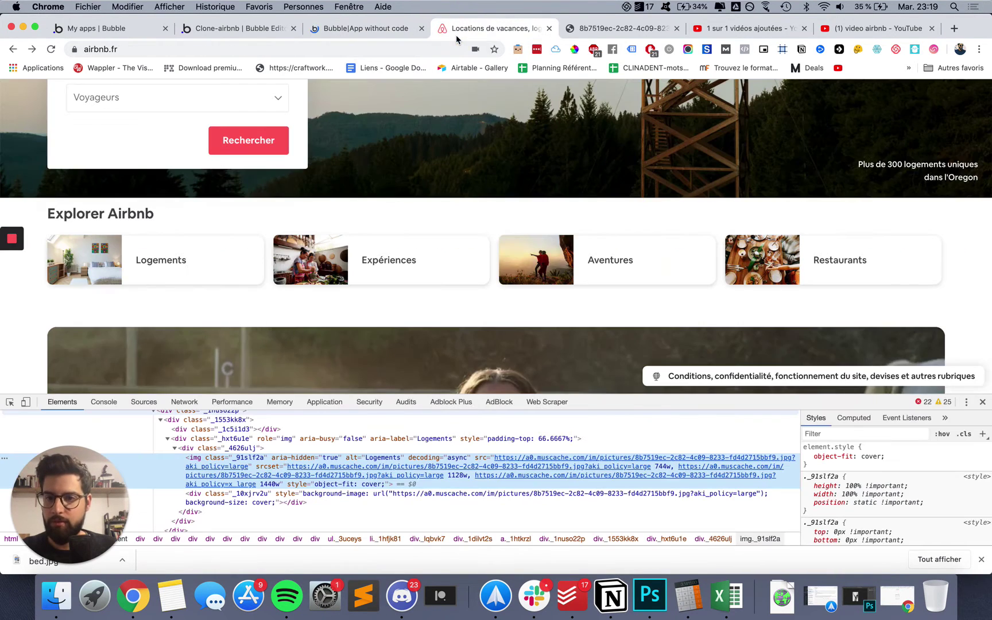
left_click(367, 26)
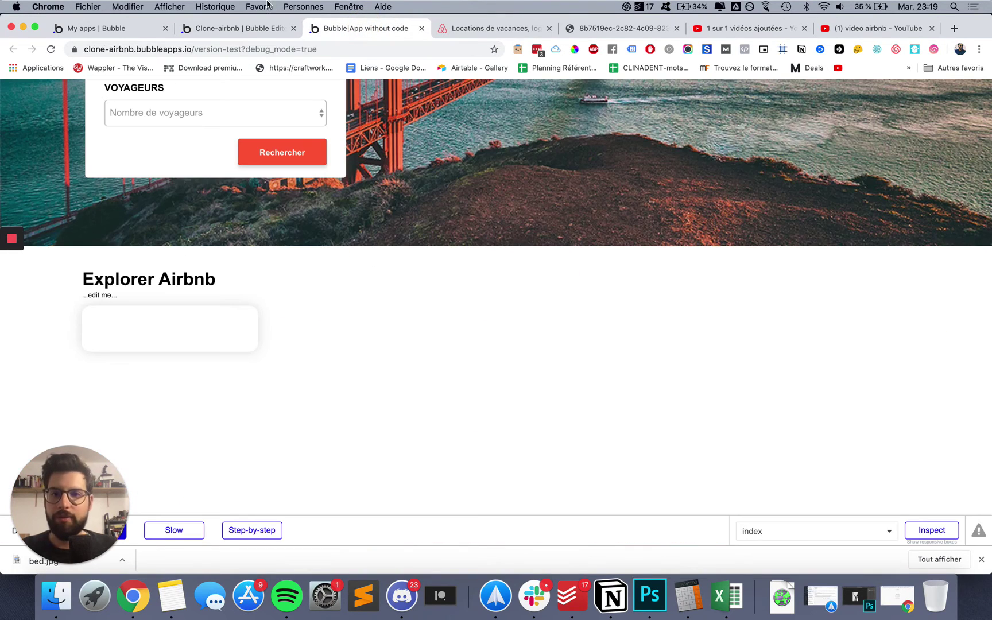
- Set the blur radius of the card group's etiquette-ronde style to 10
left_click(238, 29)
left_click(380, 268)
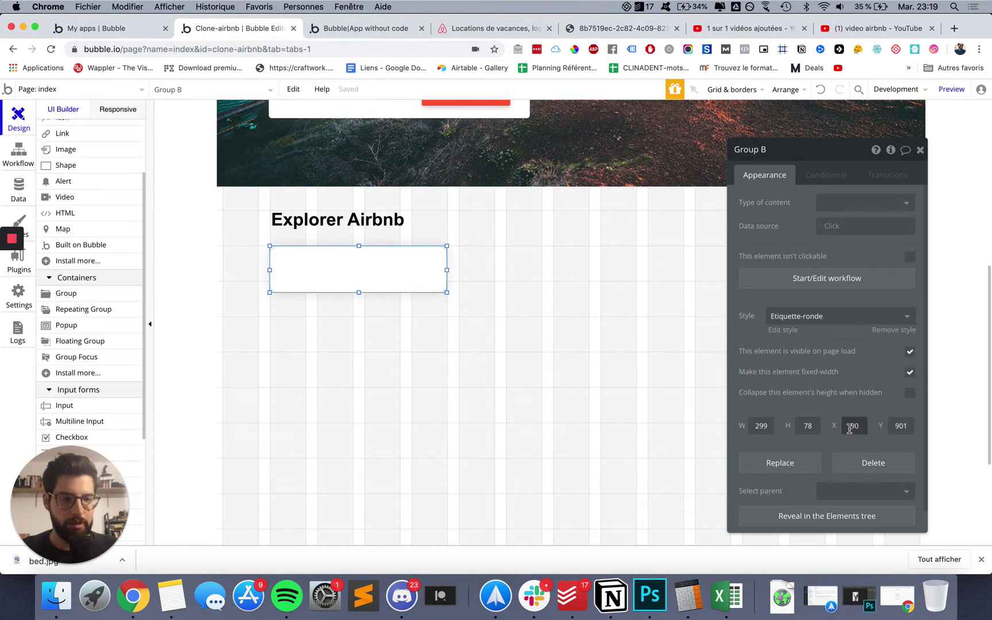
left_click(782, 330)
left_click(848, 406)
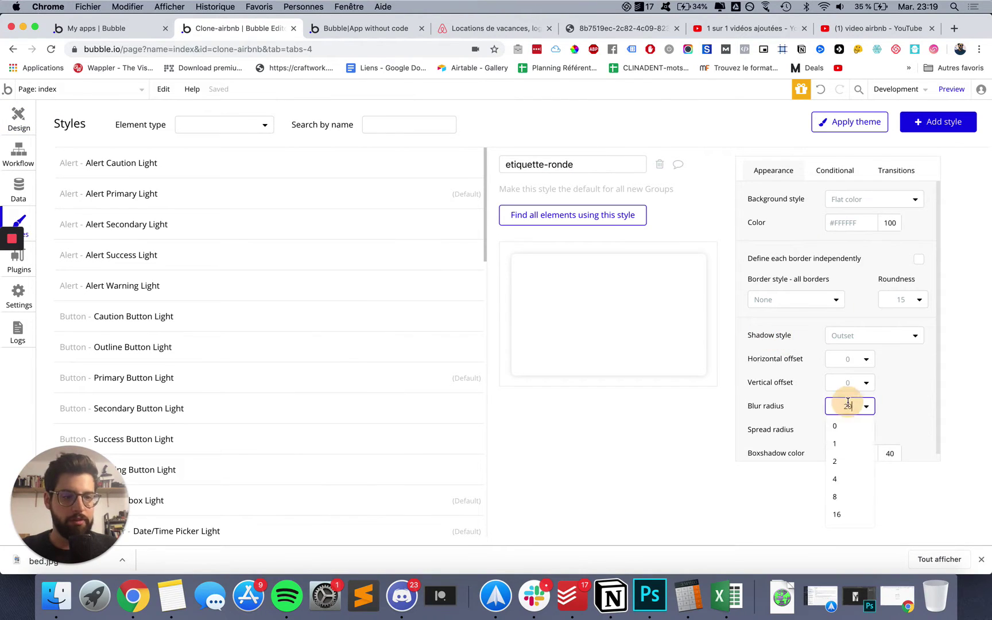
left_click(866, 407)
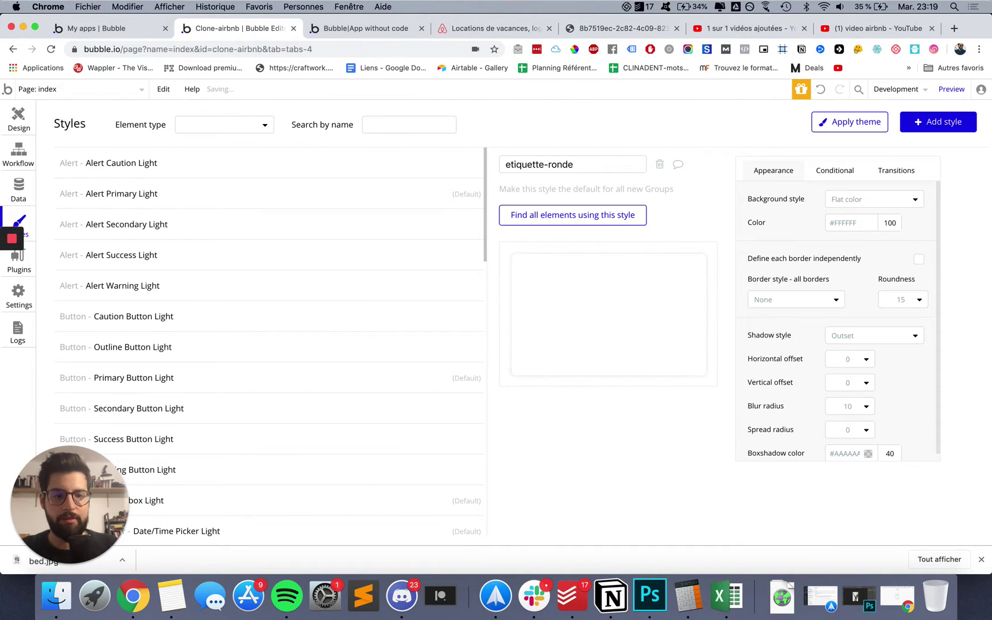
- Go back to the page design and check the card's reduced shadow blur in the reloaded preview against the Airbnb original
left_click(15, 129)
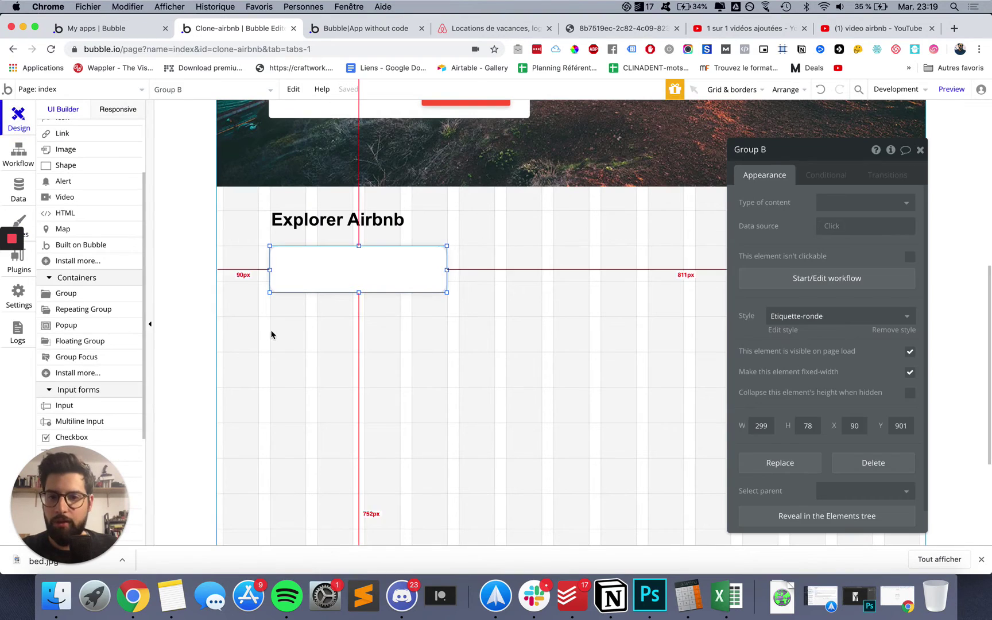
left_click(271, 331)
left_click(414, 278)
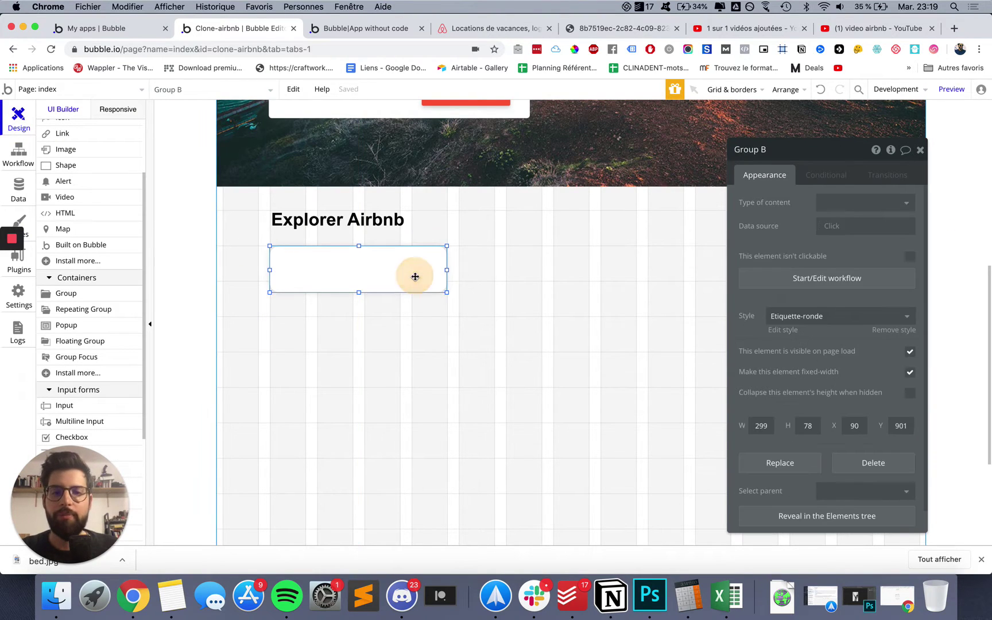
left_click(355, 31)
key("super+r")
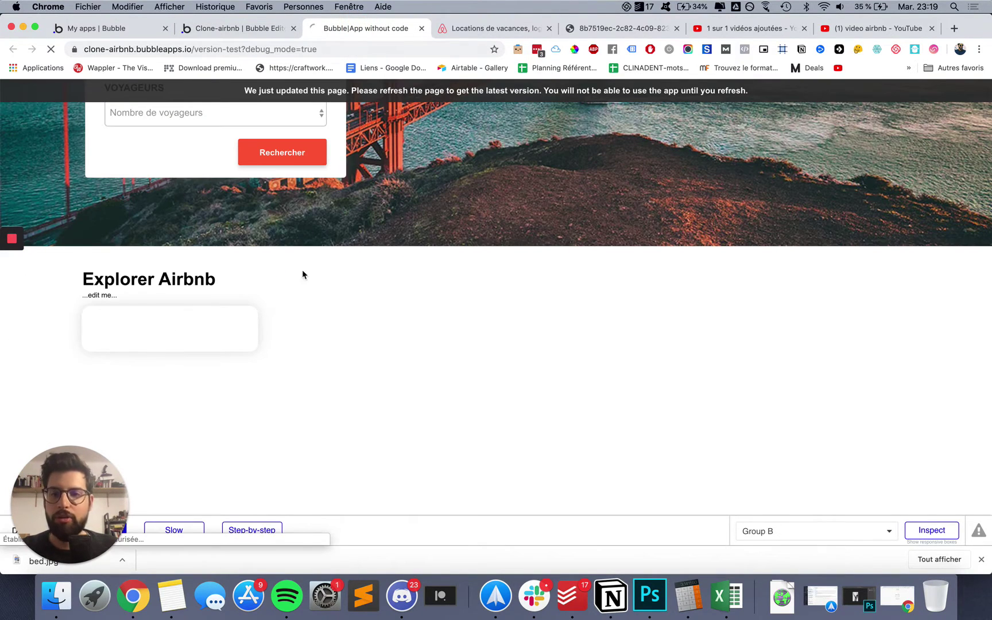
left_click(470, 27)
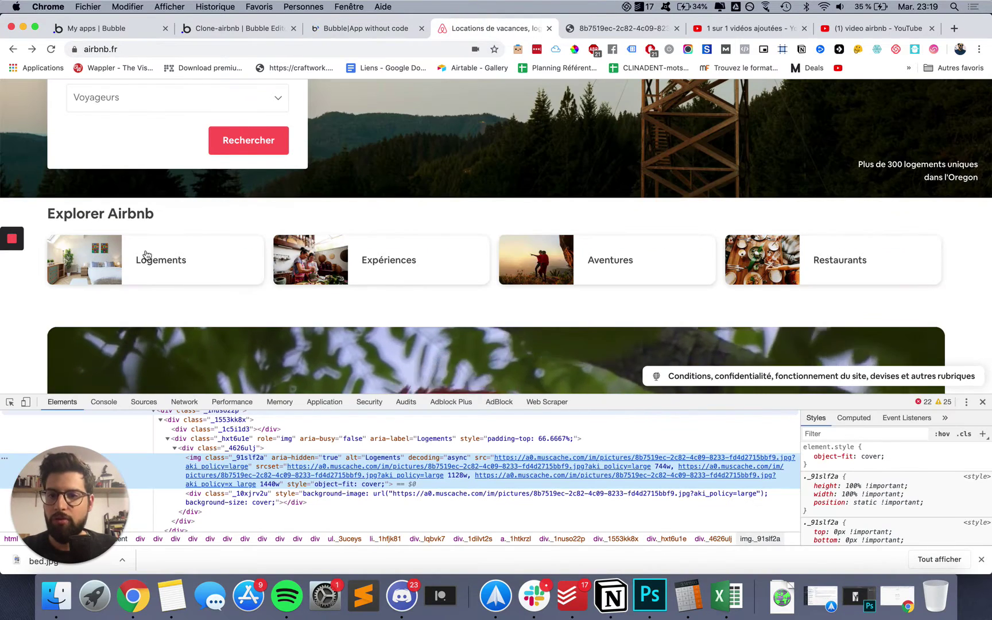
left_click(345, 28)
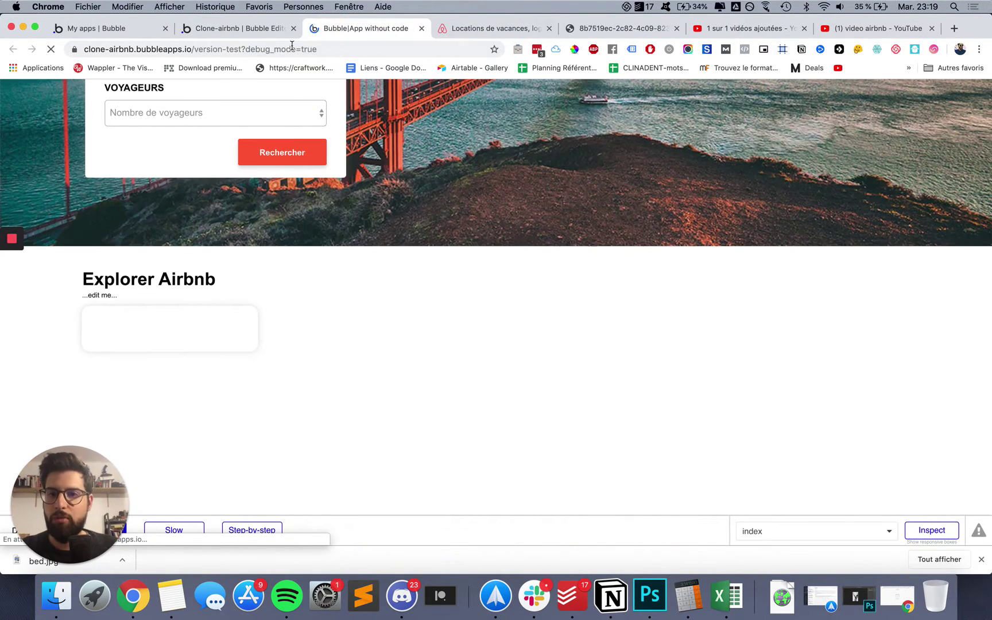
- Move the Explorer Airbnb heading and the card group aside to uncover the stray text, then undo the last accidental change
left_click(238, 28)
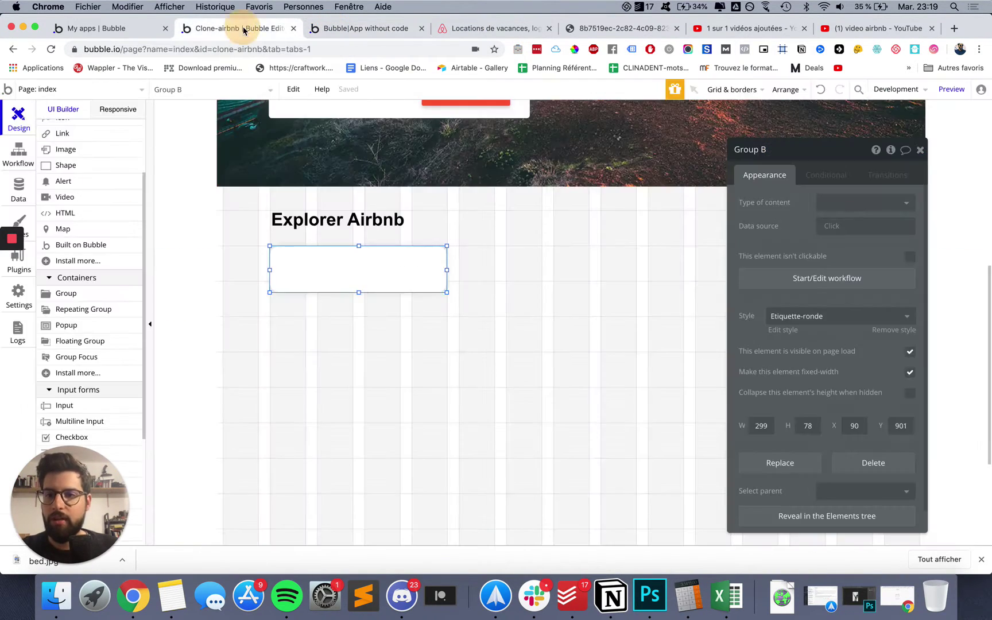
left_click_drag(278, 222, 457, 230)
left_click(270, 229)
mouse_move(236, 196)
left_mouse_down()
mouse_move(390, 256)
mouse_move(364, 292)
mouse_move(384, 308)
mouse_move(379, 255)
left_mouse_up()
left_click(310, 226)
key("super+z")
- Select the stray "...edit me..." text element, Text F, and locate it between the heading and the card
left_click(176, 91)
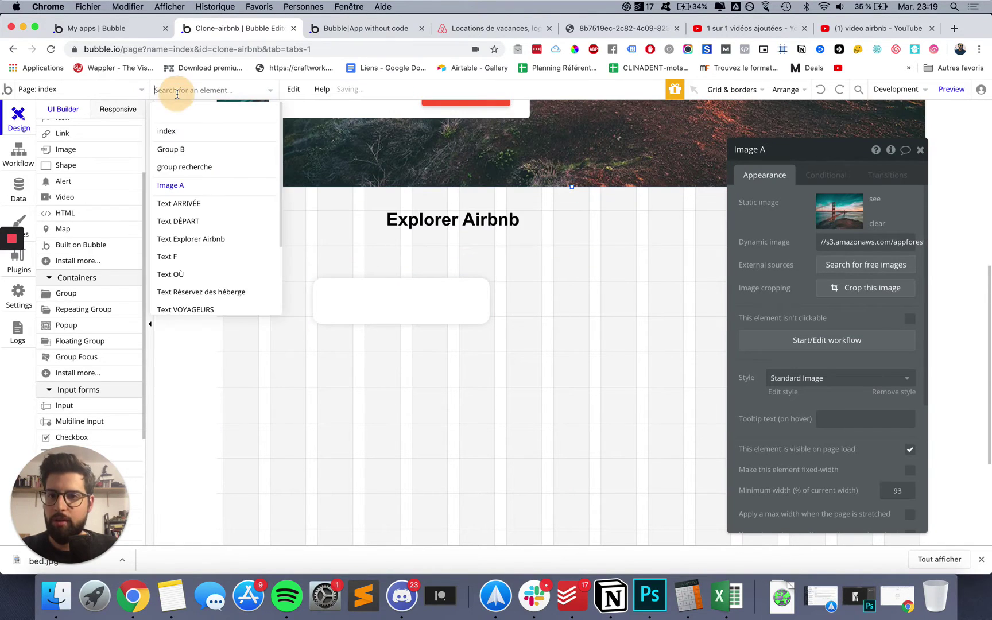
left_click(185, 256)
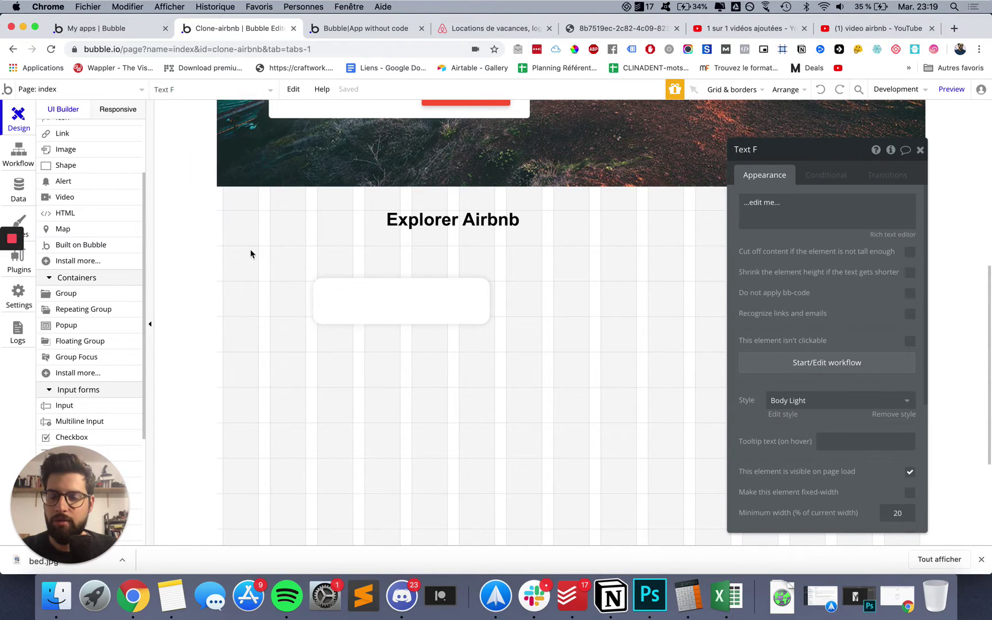
scroll(294, 258, "up", 5)
scroll(294, 258, "down", 10)
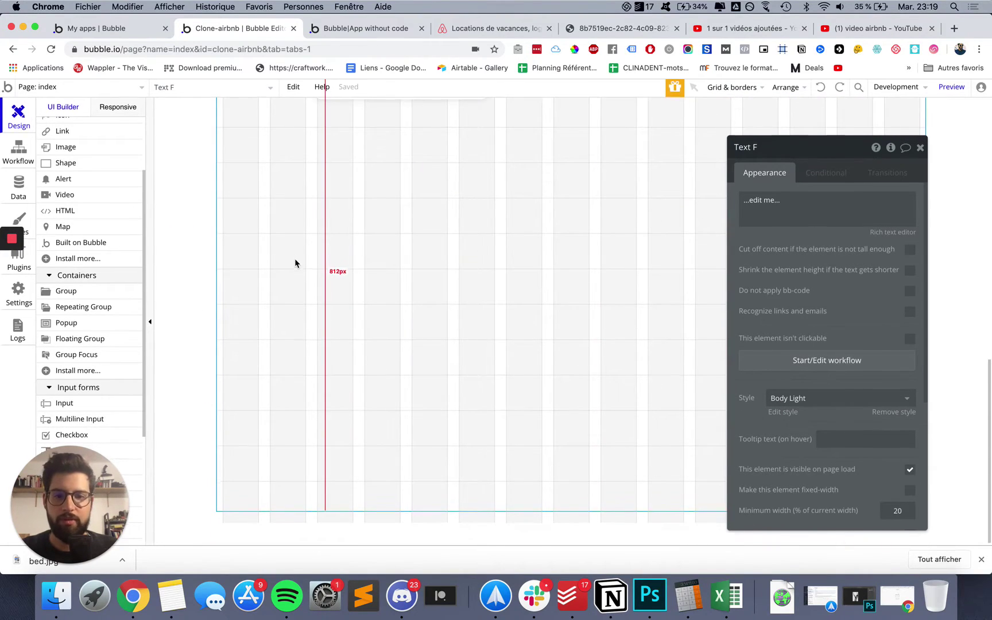
scroll(295, 263, "up", 5)
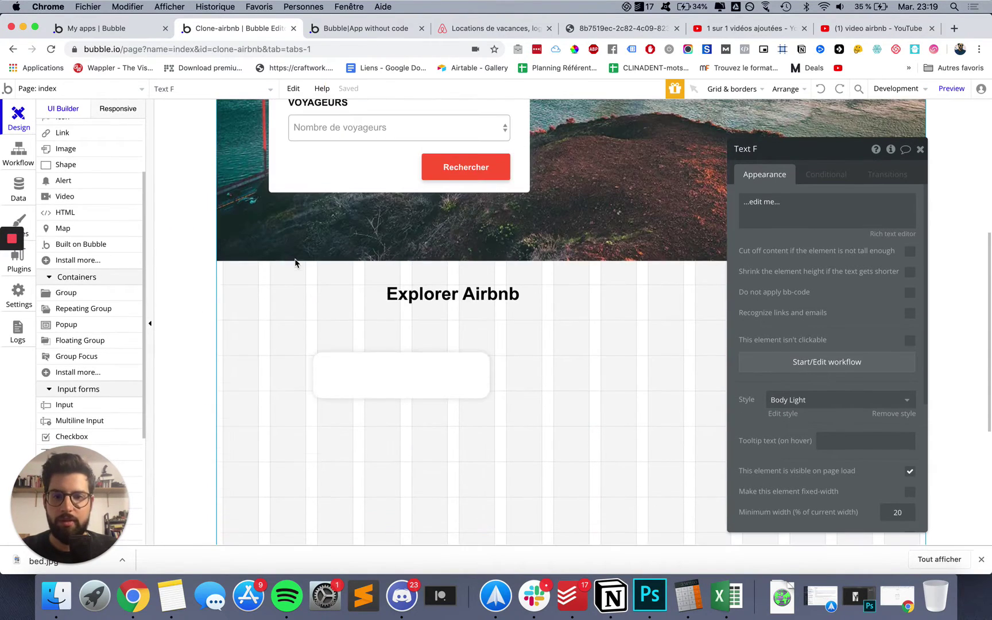
left_click(315, 321)
left_click_drag(255, 292, 407, 348)
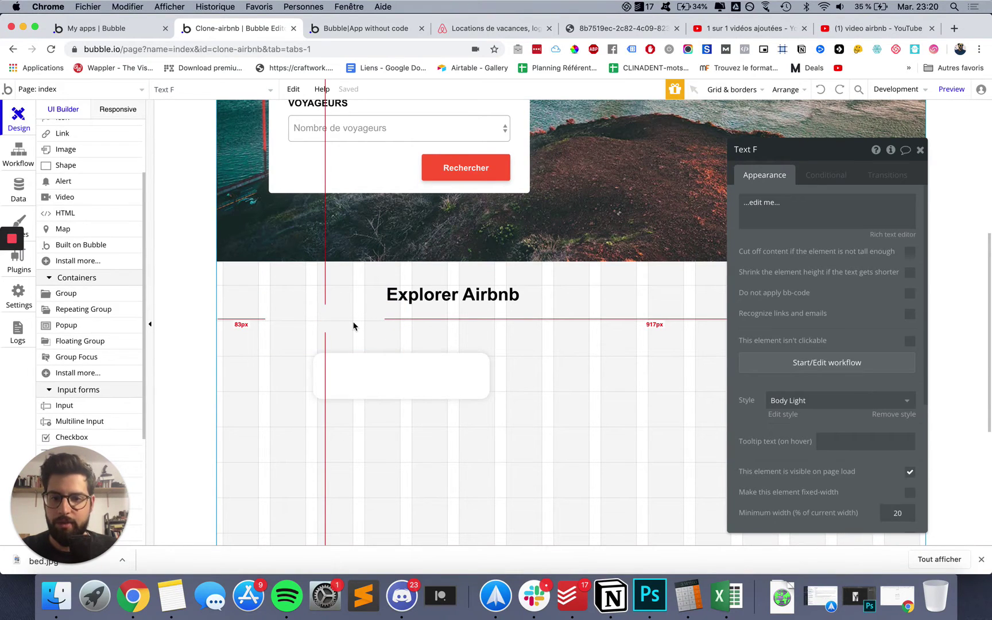
- Move the Explorer Airbnb heading and the card group back to the page's left margin, placing the group at X 88, Y 908, and check the preview
left_click_drag(405, 303, 294, 300)
left_click_drag(363, 365, 325, 339)
left_click(391, 29)
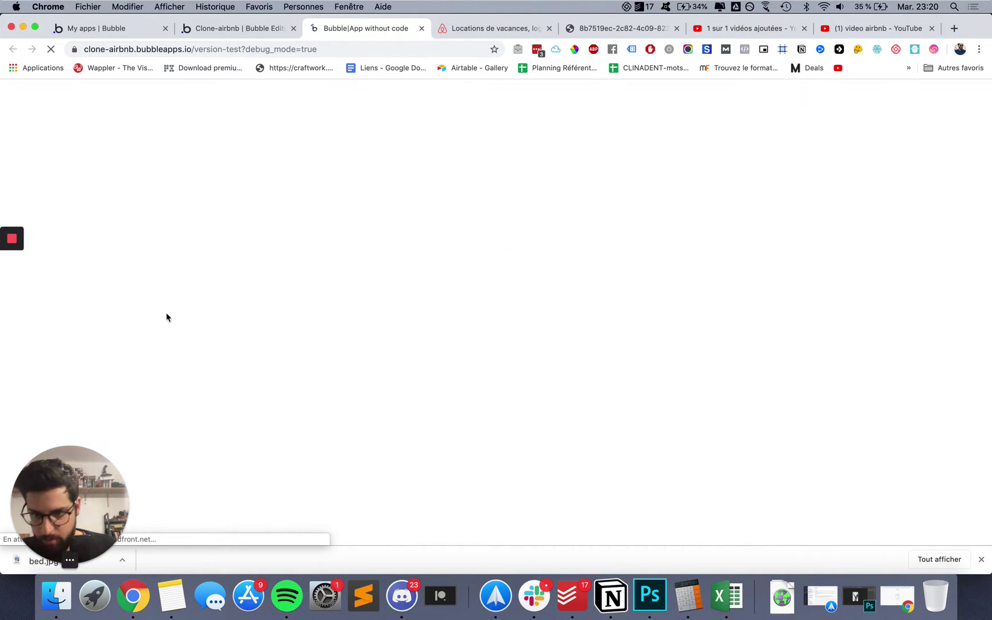
- Add a new image element to the page design, overlapping the empty card below the Explorer Airbnb heading
left_click(224, 32)
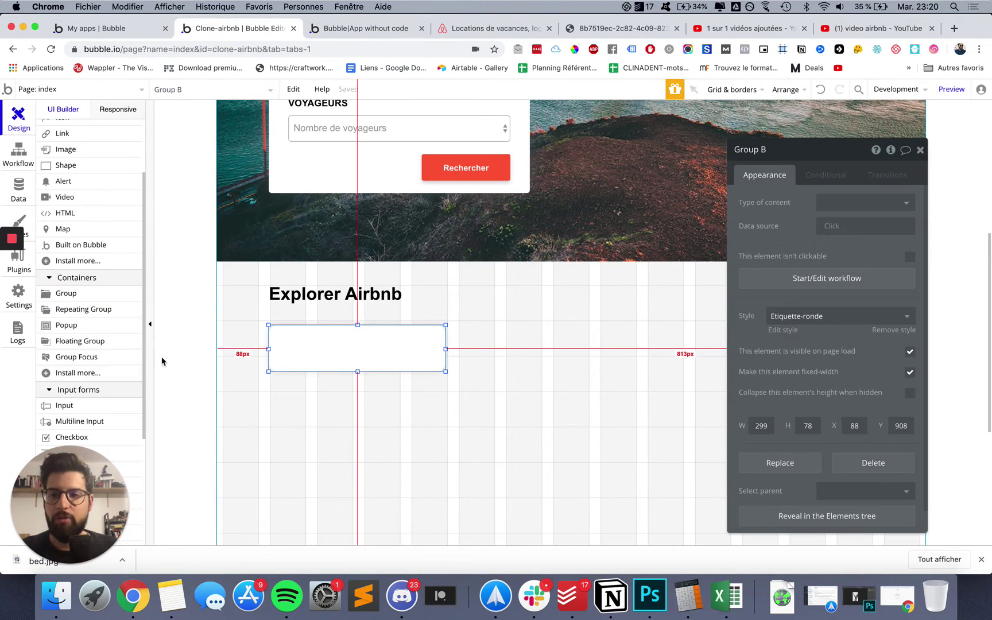
scroll(68, 371, "down", 5)
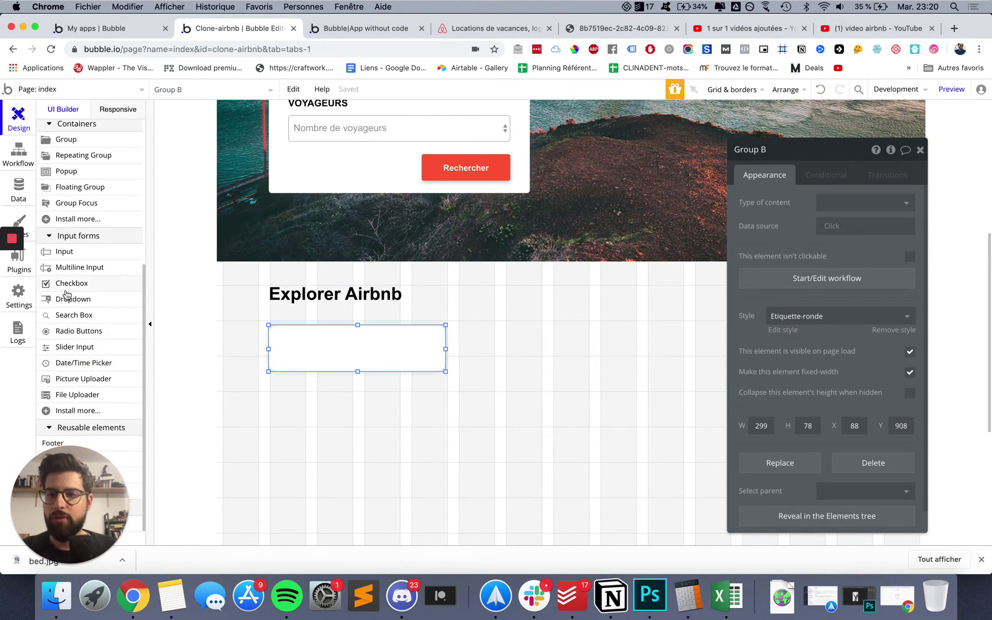
scroll(66, 294, "down", 1)
scroll(66, 294, "up", 8)
left_click(66, 239)
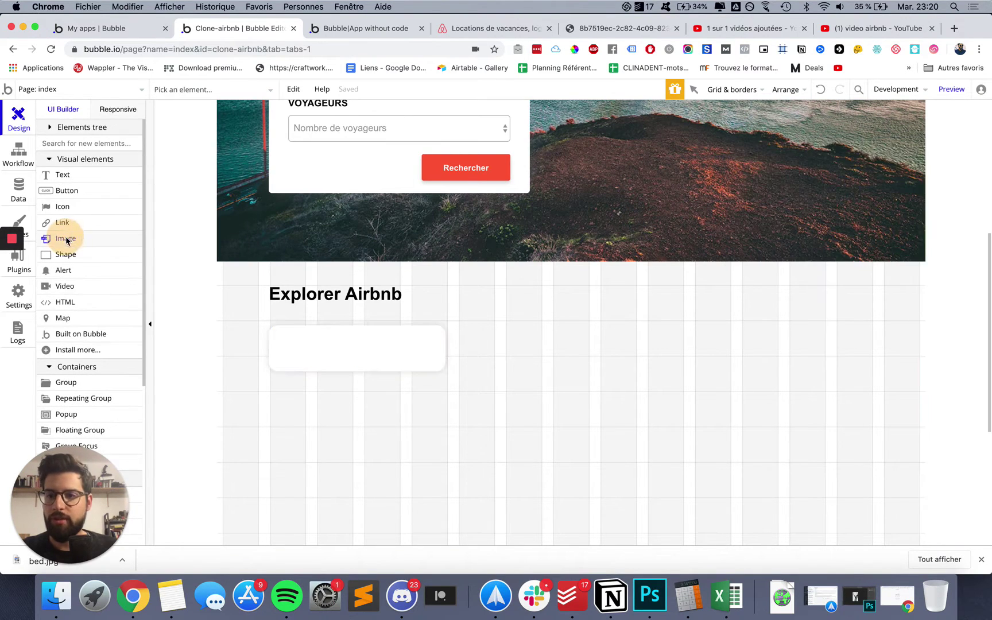
left_click(320, 344)
left_click_drag(335, 352, 305, 346)
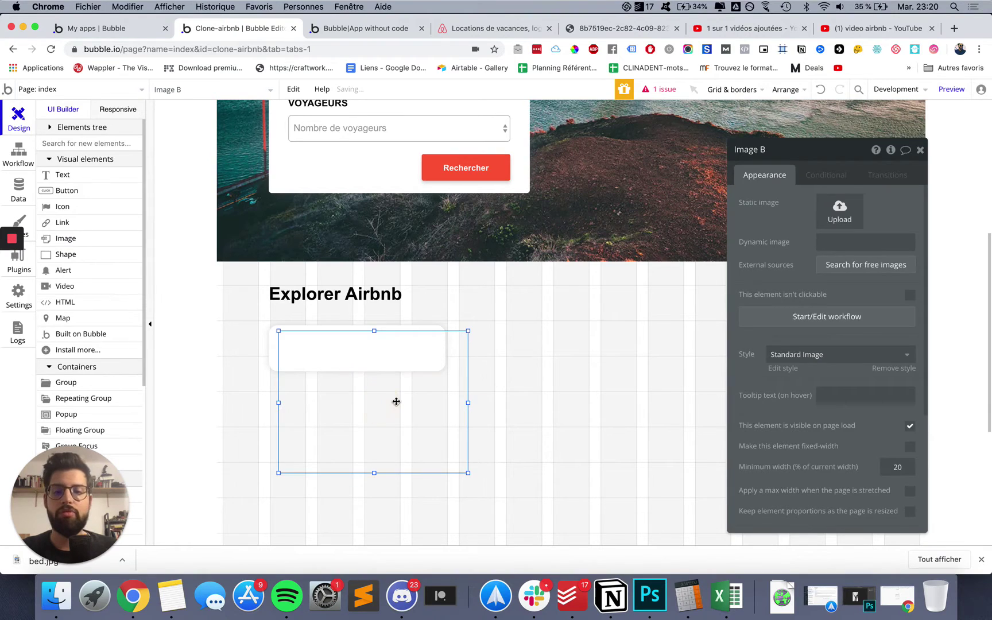
left_click_drag(396, 401, 453, 401)
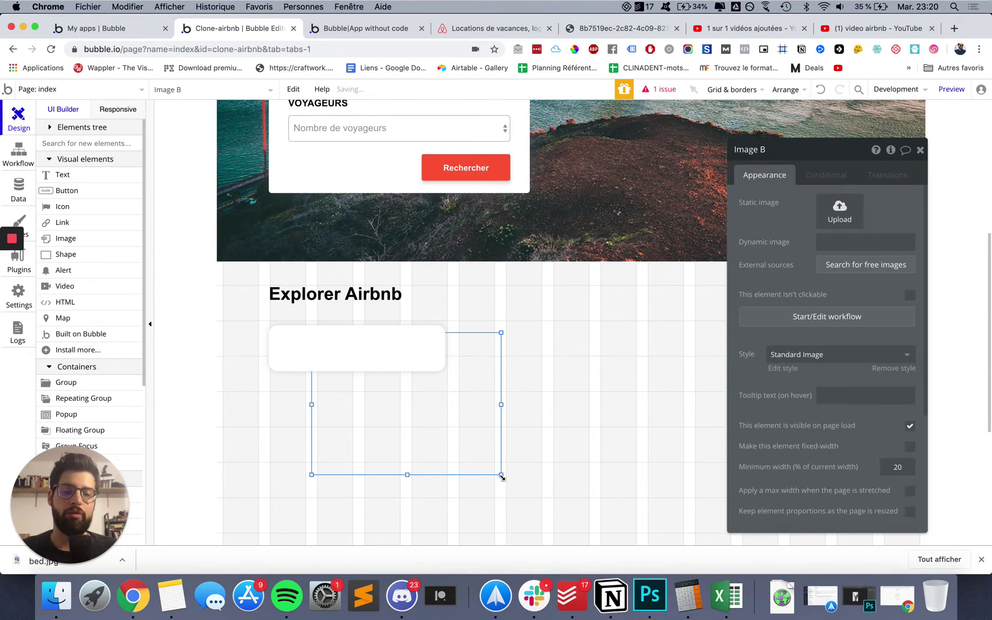
- Shrink the new image to a small thumbnail and place it inside the empty card, near the card's left edge
left_click_drag(502, 475, 372, 395)
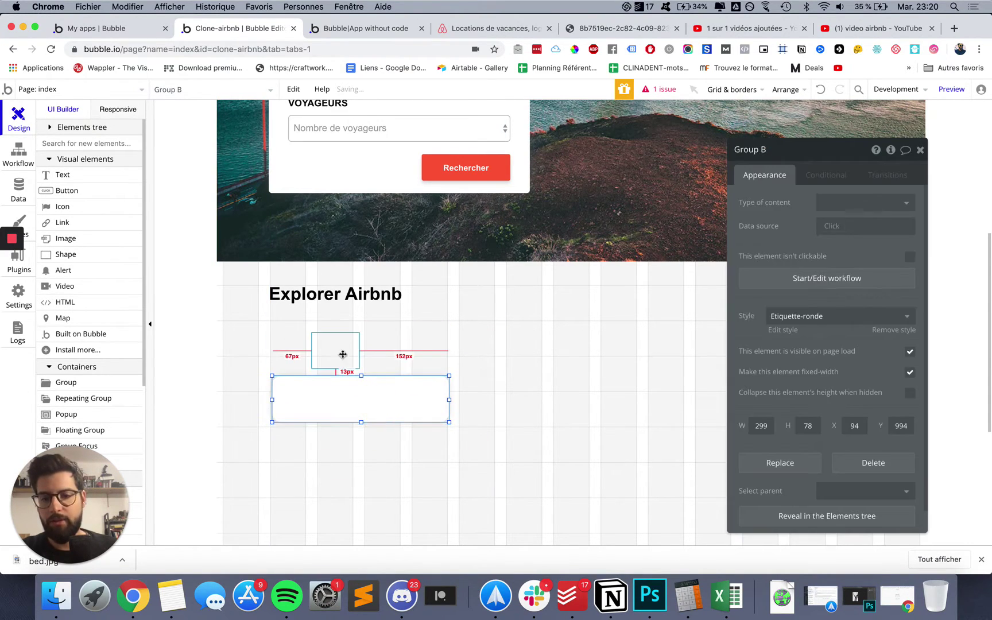
mouse_move(343, 354)
left_mouse_down()
mouse_move(312, 403)
mouse_move(355, 405)
mouse_move(309, 405)
mouse_move(343, 343)
mouse_move(368, 364)
mouse_move(317, 365)
mouse_move(354, 346)
left_mouse_up()
left_click(351, 343)
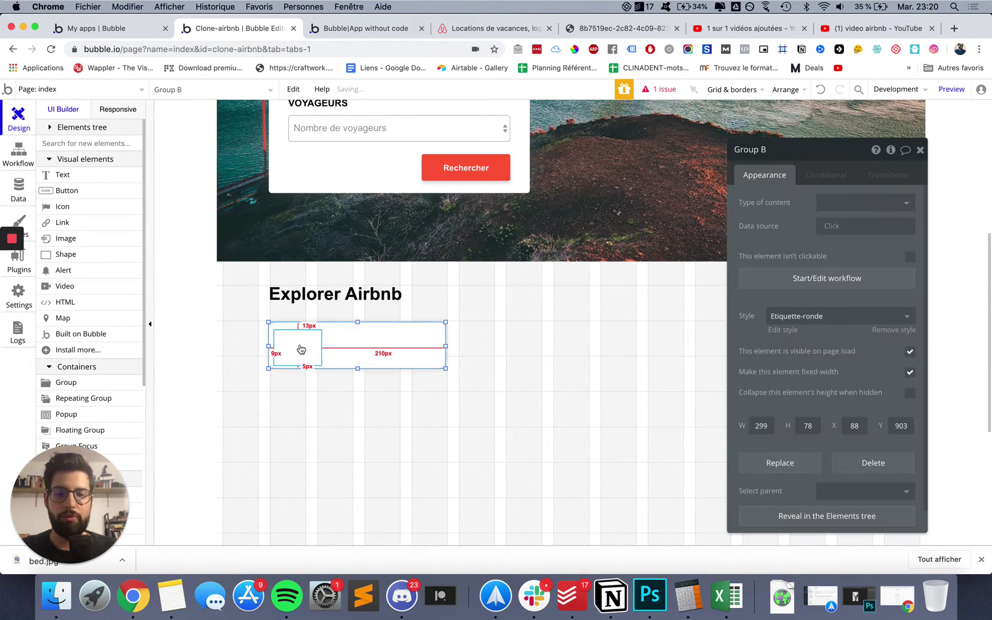
- Upload bed.jpg from the OTTHO folder as the static image of the thumbnail in the card
left_click(299, 348)
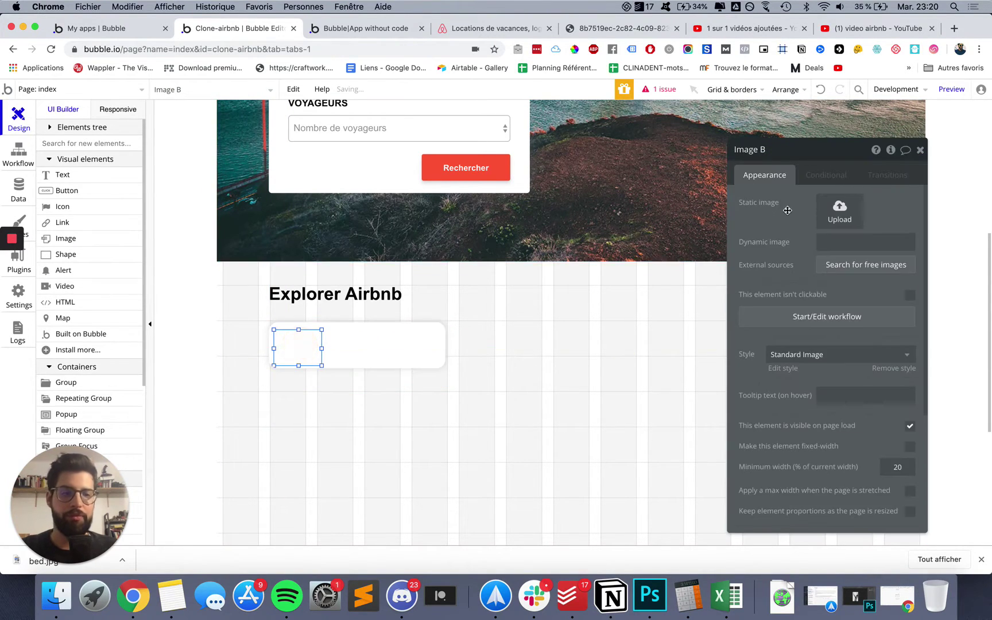
left_click(837, 213)
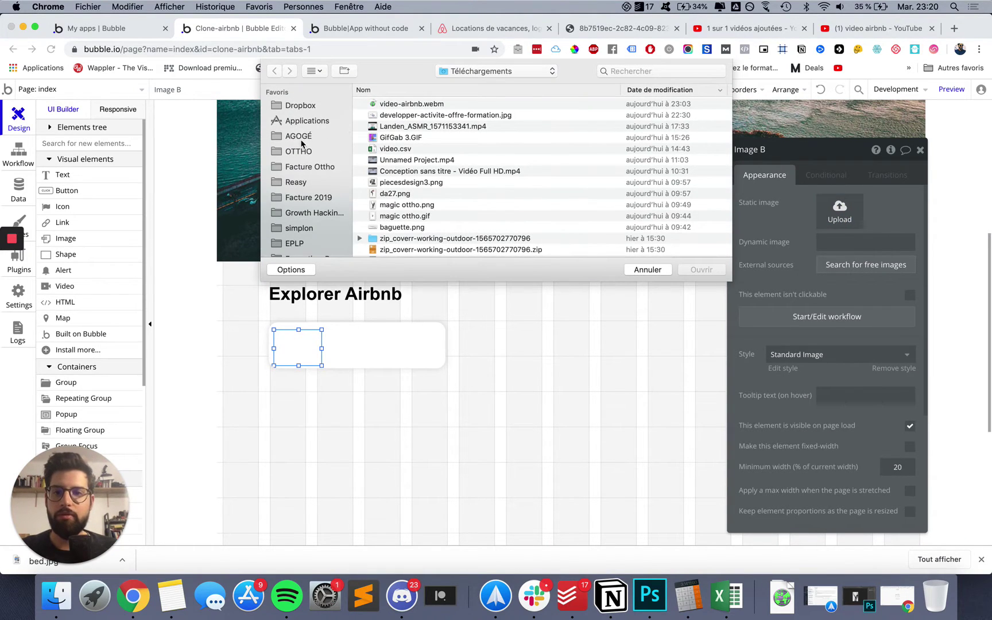
left_click(300, 151)
left_click(392, 104)
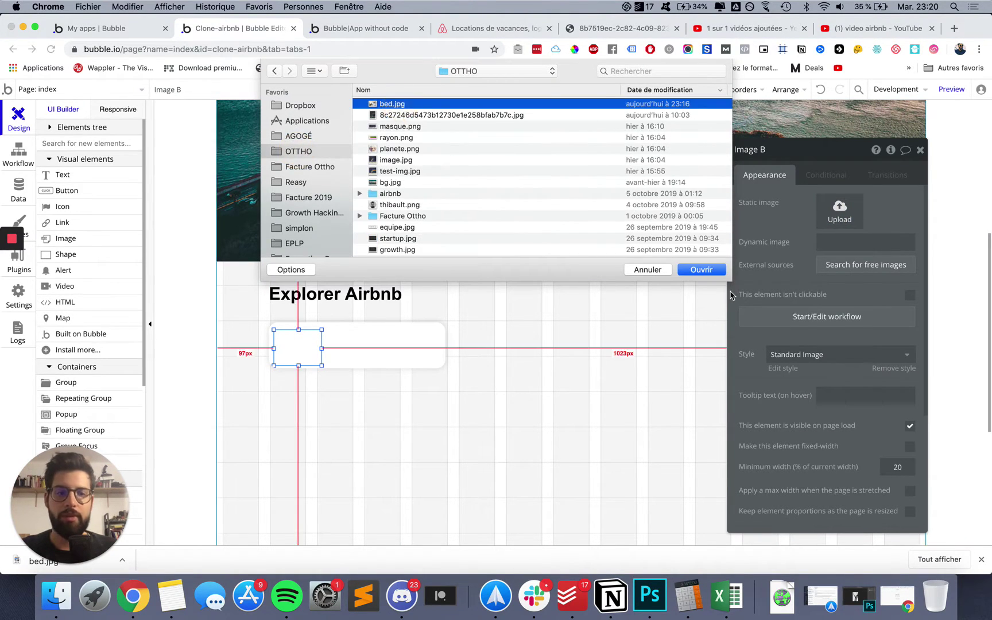
left_click(701, 269)
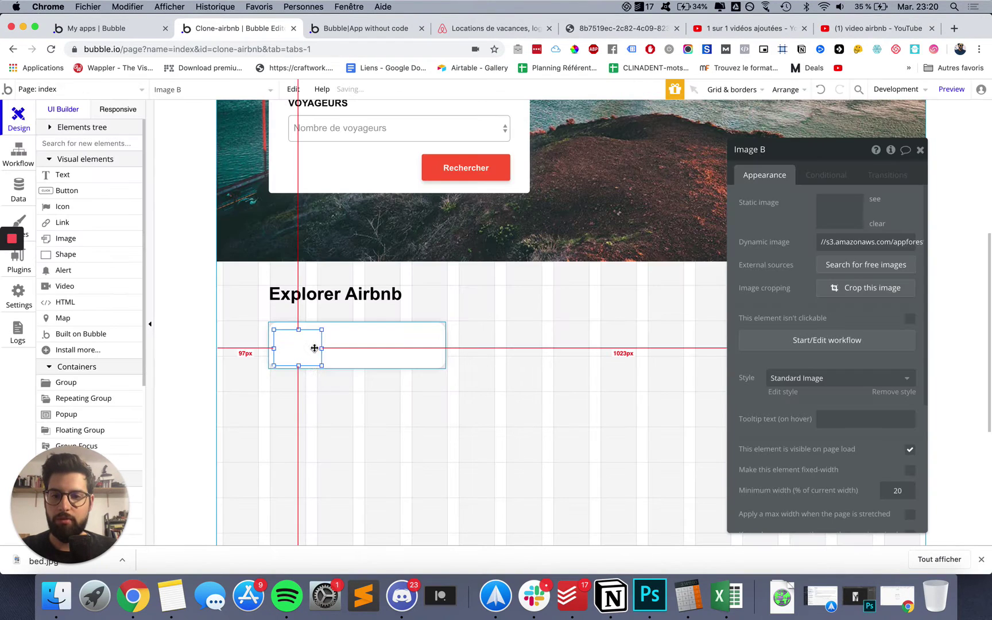
- Widen the bedroom image slightly and align it flush with the upper-left corner of the card
mouse_move(322, 329)
left_mouse_down()
mouse_move(365, 331)
mouse_move(334, 329)
left_mouse_up()
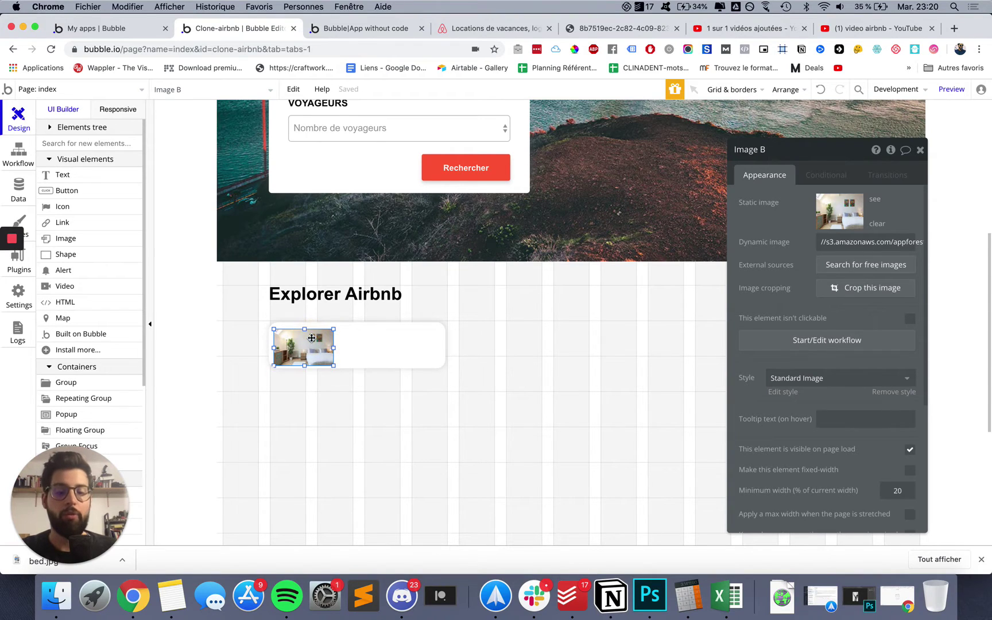
left_click_drag(312, 338, 293, 349)
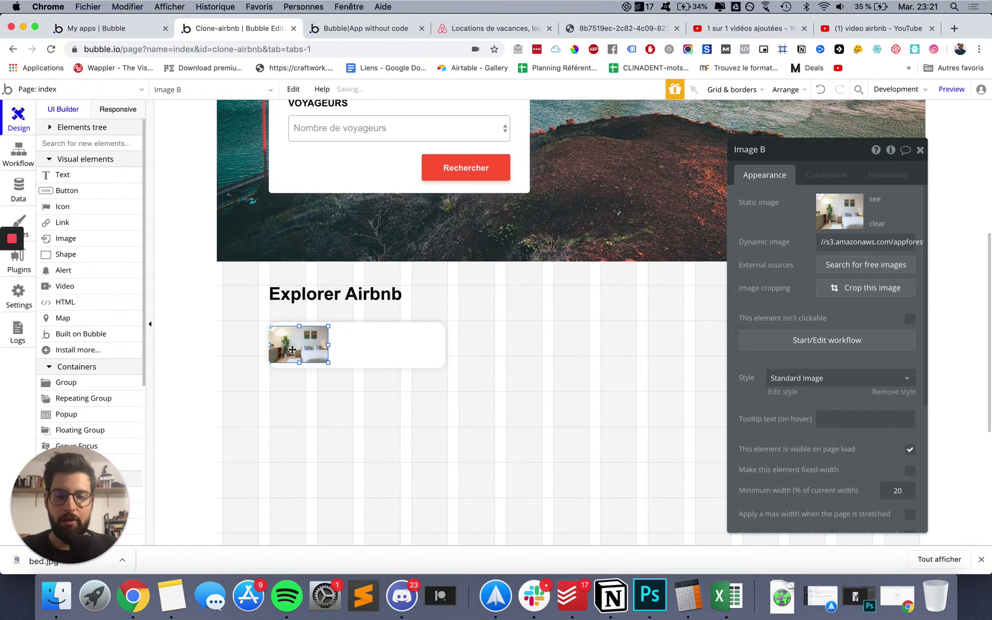
key("Up")
key("Up")
key("Up")
key("Up")
key("Up")
key("Up")
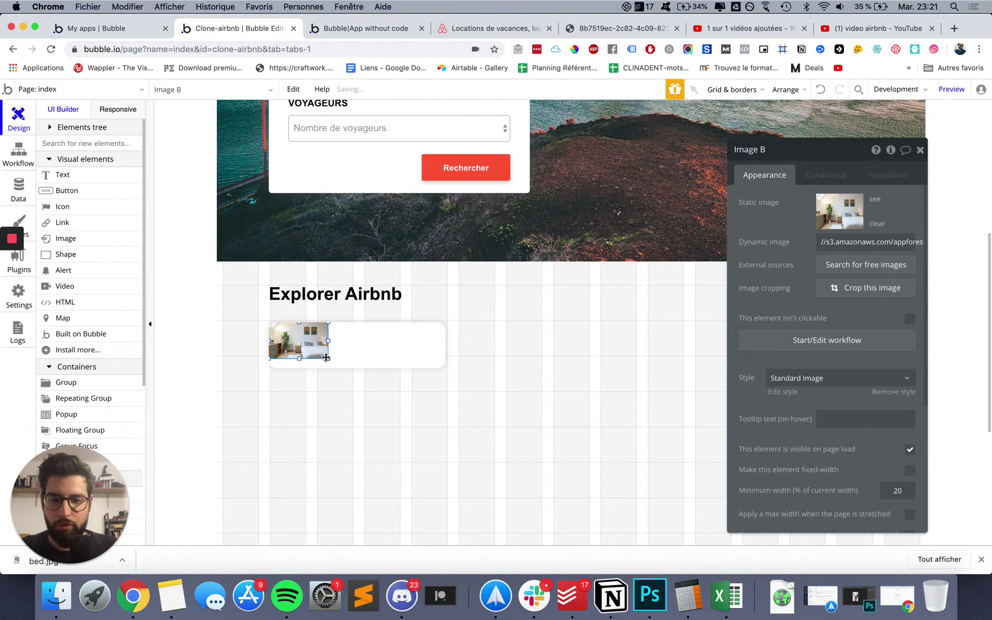
- Fit the bedroom image to the card's full height at about 115 by 78 px, and widen the card group to 301 px
left_click_drag(328, 358, 344, 381)
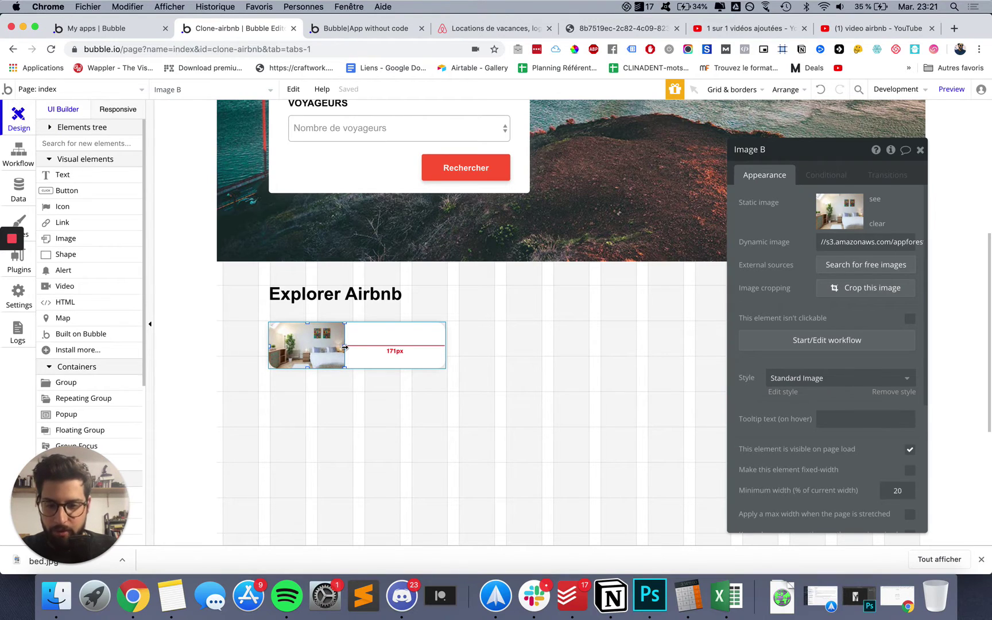
left_click(372, 351)
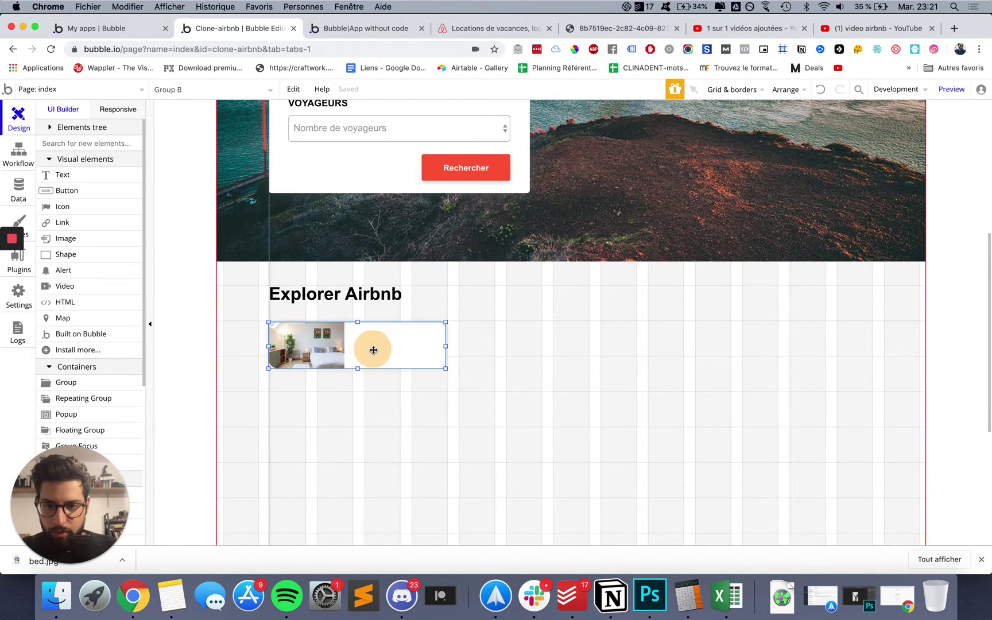
left_click_drag(445, 346, 447, 347)
left_click(341, 347)
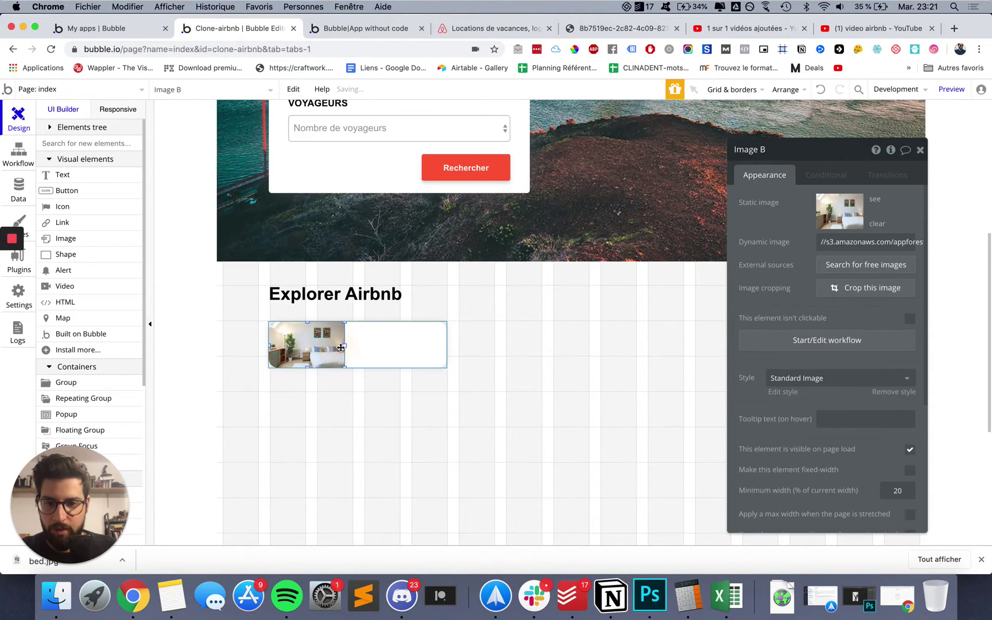
left_click_drag(346, 347, 338, 347)
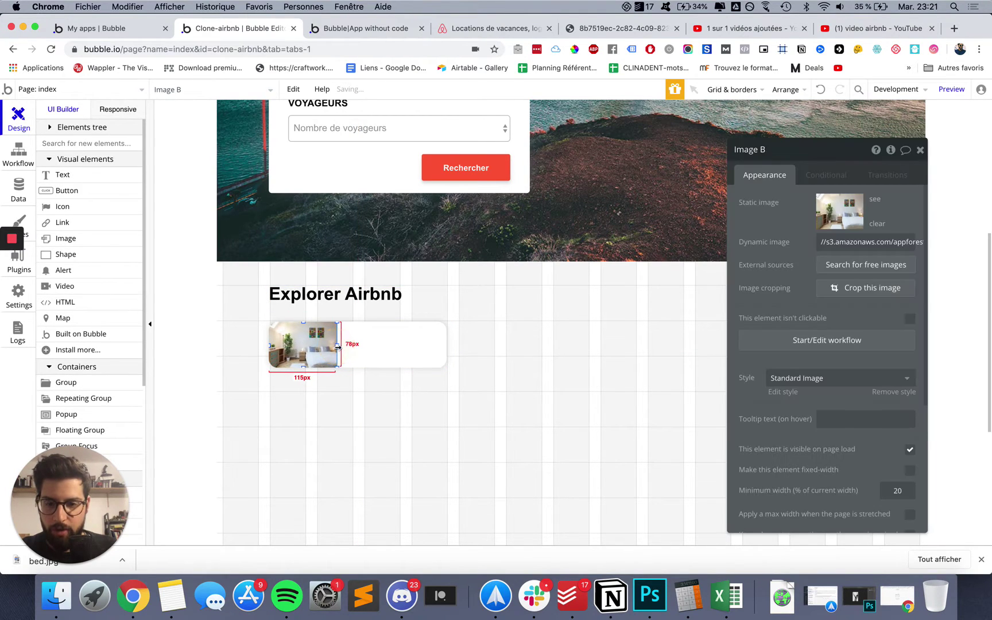
left_click(323, 404)
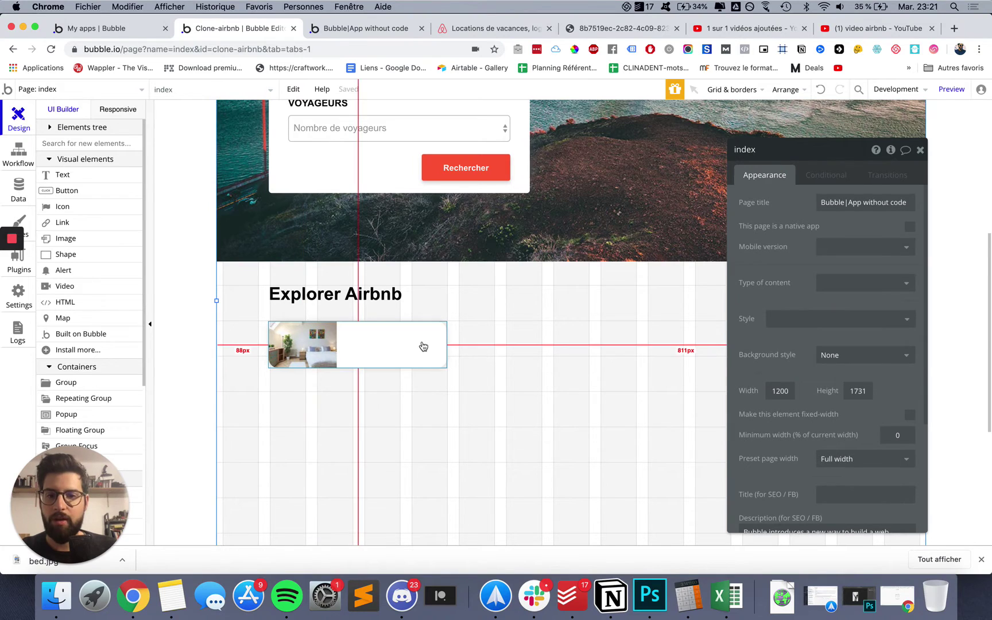
- Check the first category card on the Airbnb page and add a text element reading "Logements" beside the bedroom image in the card
left_click(338, 29)
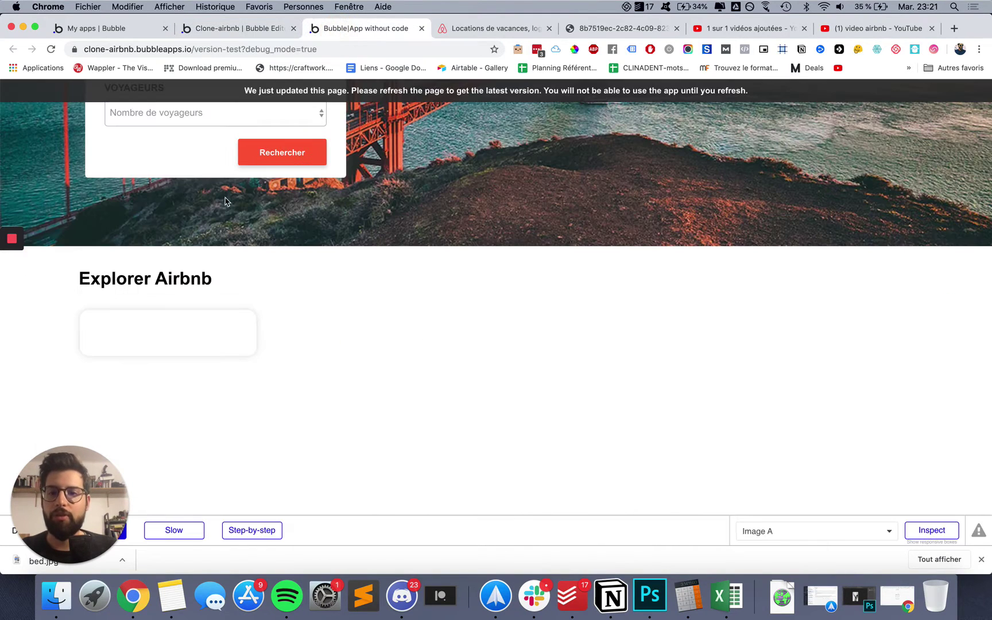
left_click(459, 29)
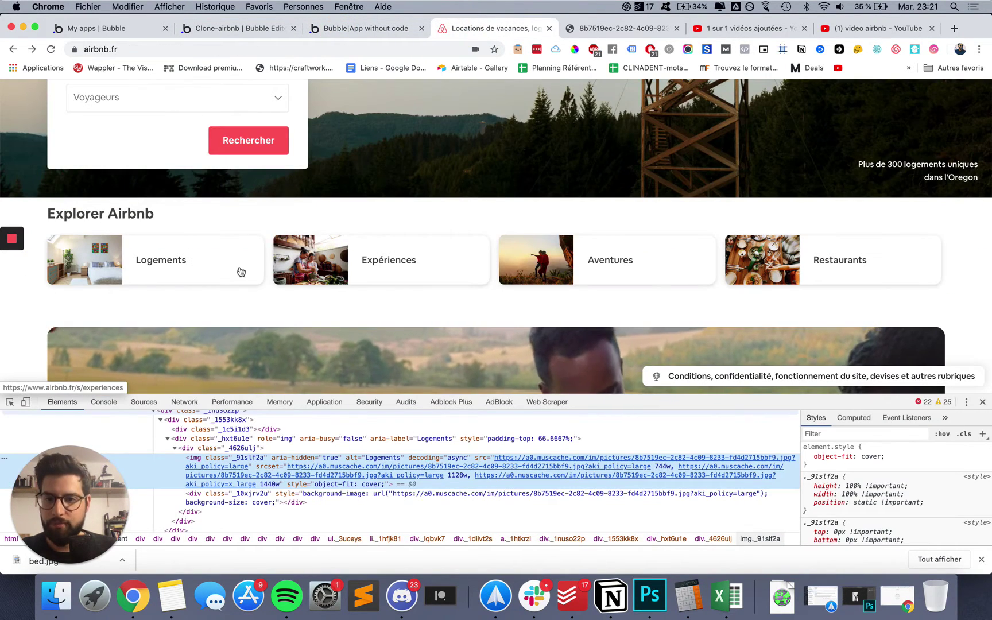
left_click(135, 255)
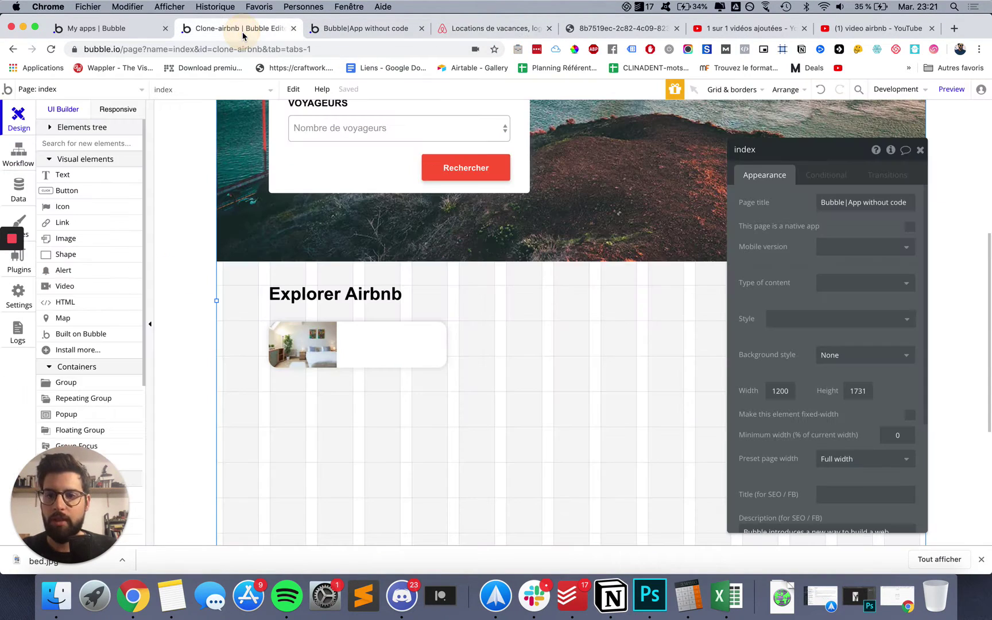
left_click(243, 29)
left_click_drag(67, 176, 367, 352)
type("L")
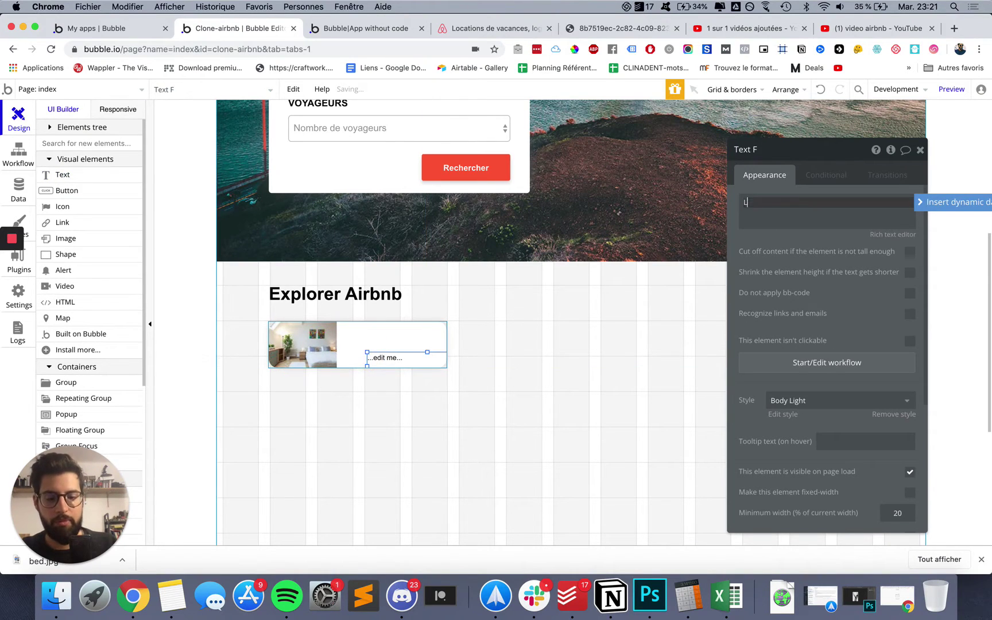
type("ogements")
left_click(377, 333)
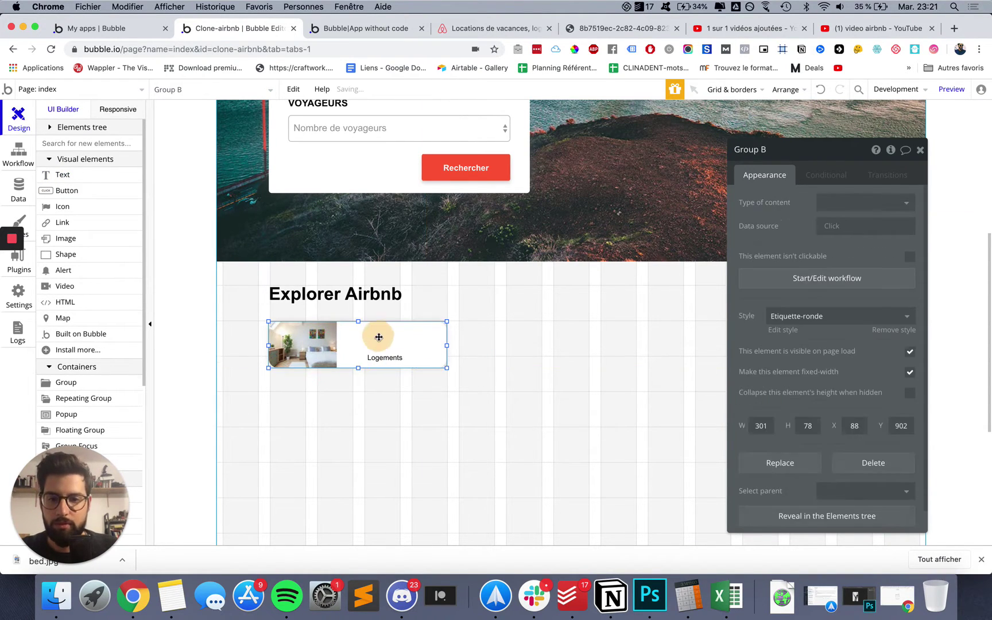
- Resize the Logements text to fit the card's empty area and nest it beside the image, with the card back under the heading
left_click_drag(380, 361, 363, 346)
double_click(358, 343)
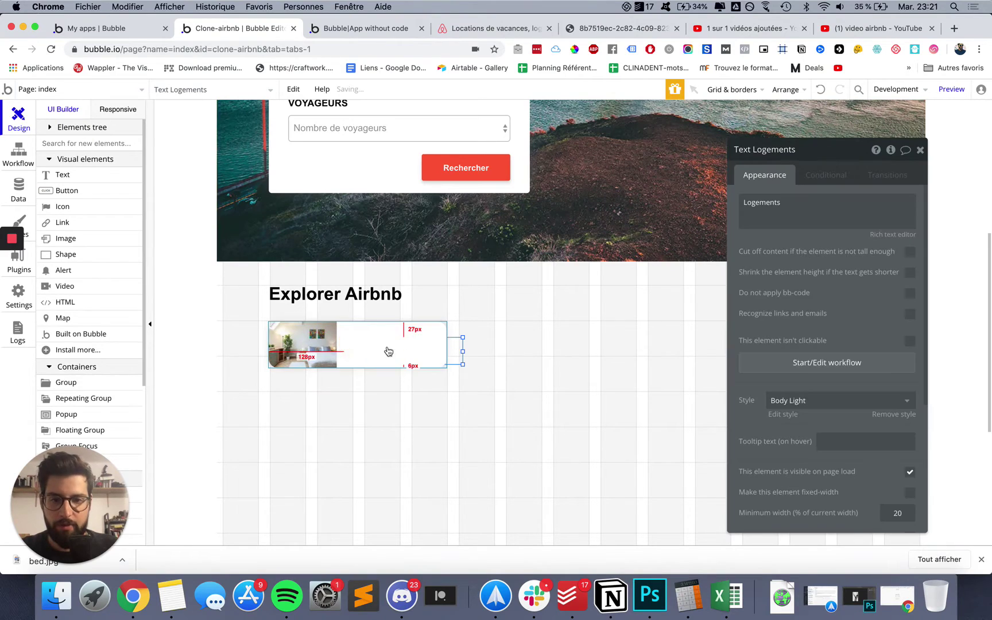
left_click_drag(446, 362, 425, 407)
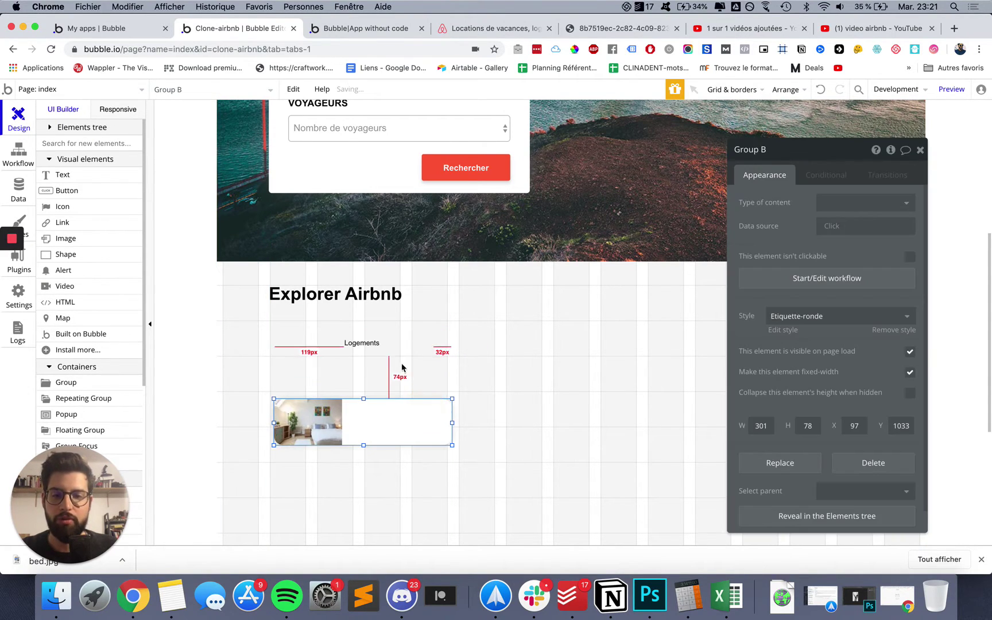
left_click(392, 345)
left_click_drag(393, 360, 389, 329)
left_click(372, 357)
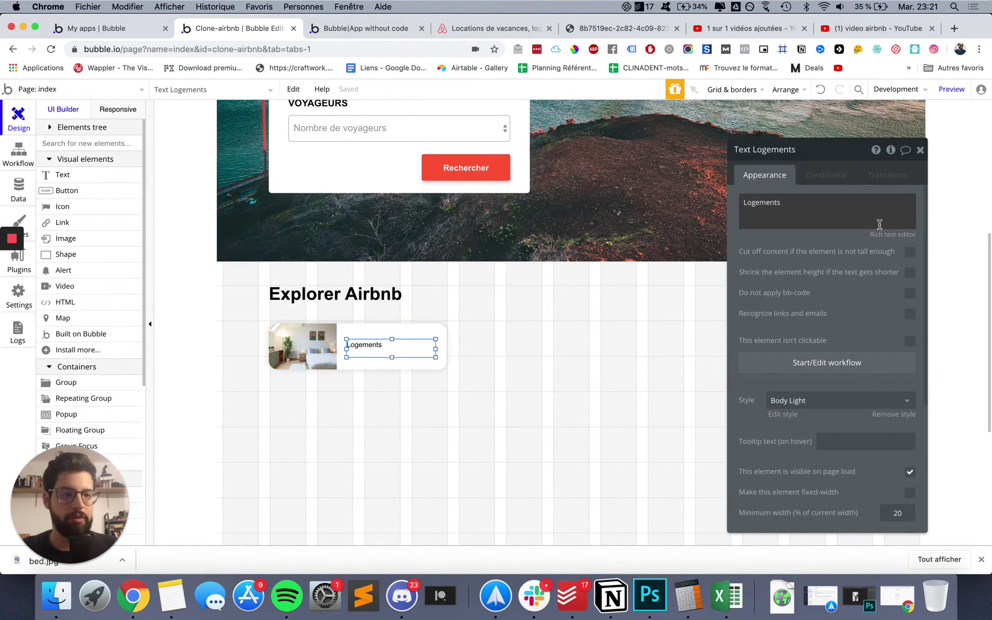
- Try the Heading 5 Light style on the Logements text
left_click(812, 400)
scroll(815, 425, "down", 5)
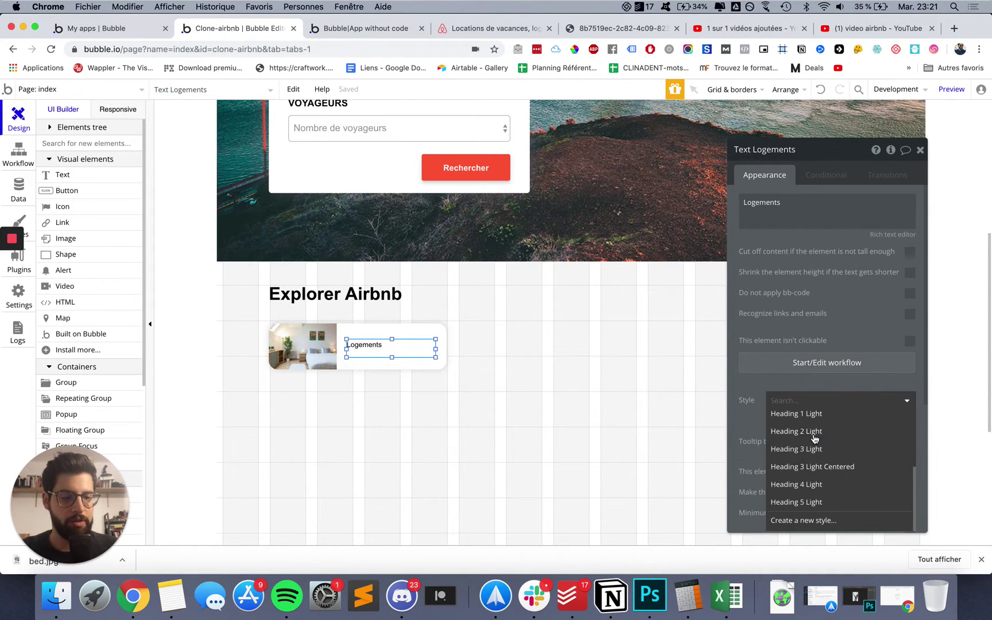
left_click(811, 501)
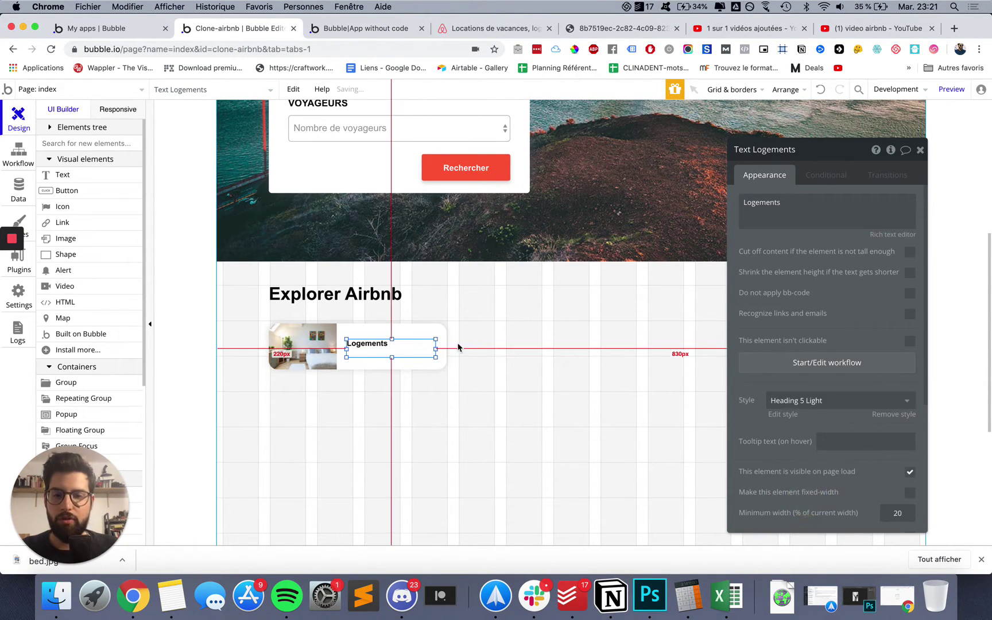
- Apply the Heading 4 Light style to the Logements text, shrink its box to about 144 by 18 px and centre it vertically
left_click(811, 401)
scroll(814, 448, "down", 5)
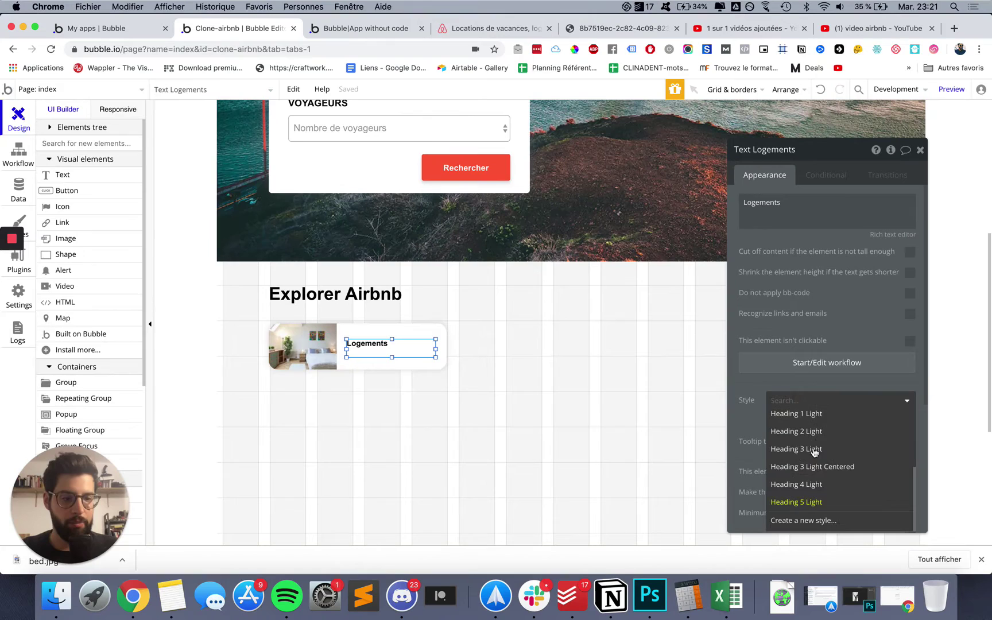
left_click(808, 485)
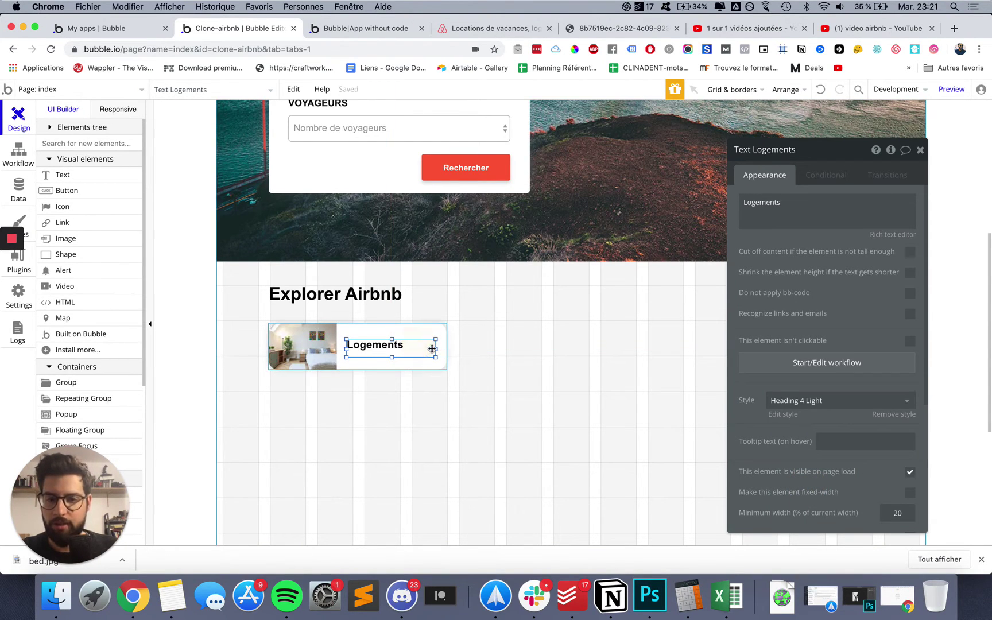
left_click_drag(437, 357, 395, 350)
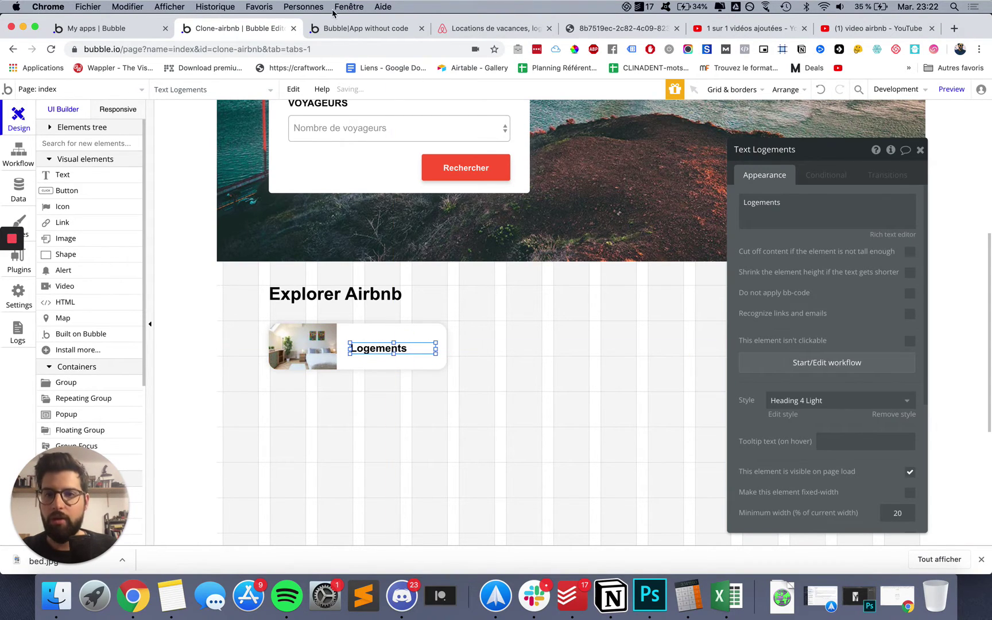
- Refresh the clone's preview and compare the Logements card with the original cards on the Airbnb page
left_click(353, 28)
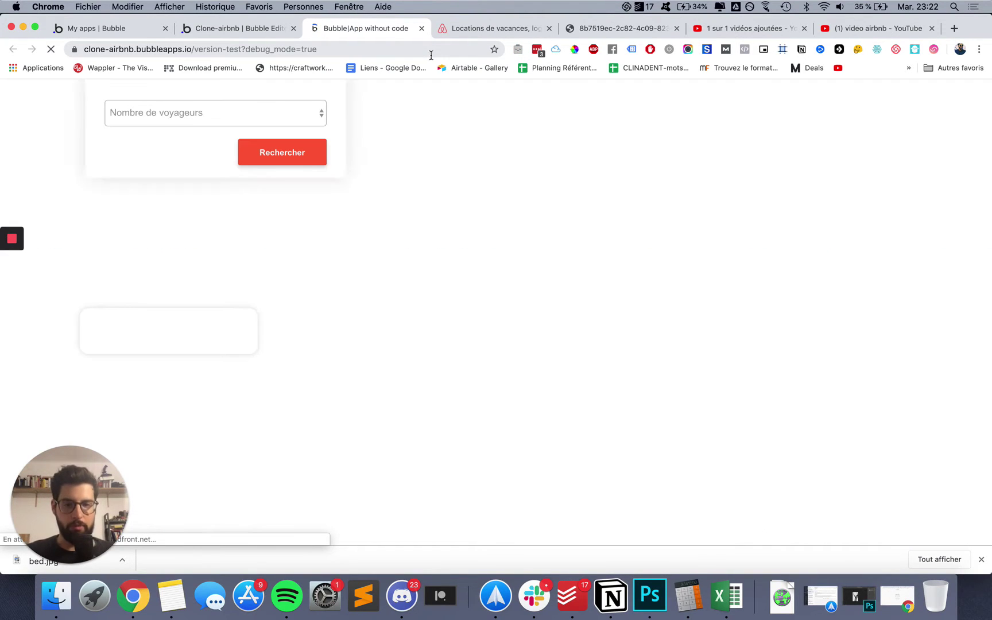
left_click(451, 26)
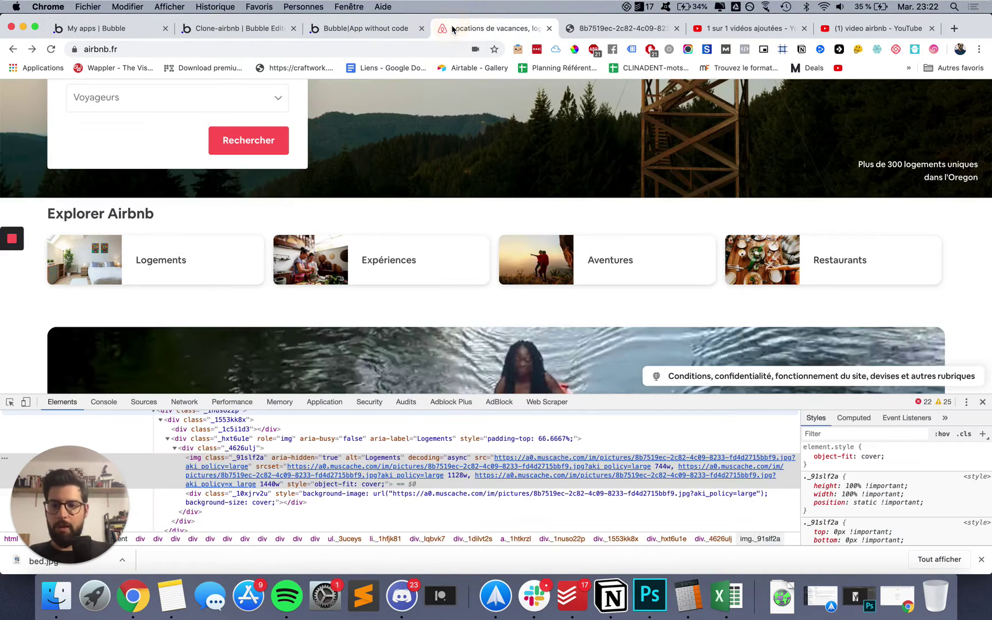
left_click(321, 29)
left_click(259, 28)
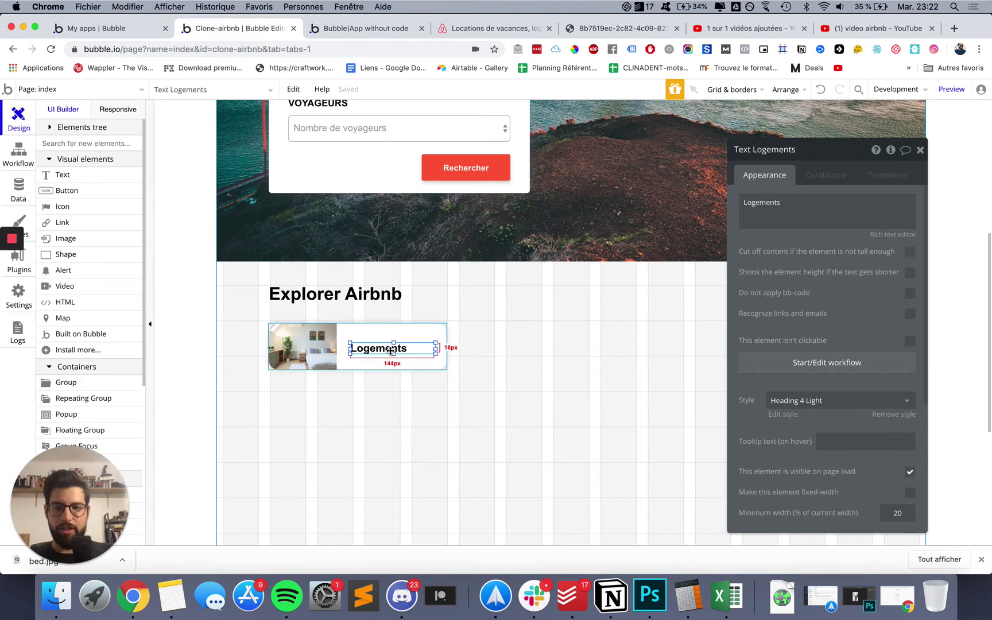
- Try Heading 5 Light on the Logements text again, then switch back to Heading 4 Light
left_click(790, 400)
scroll(797, 449, "down", 3)
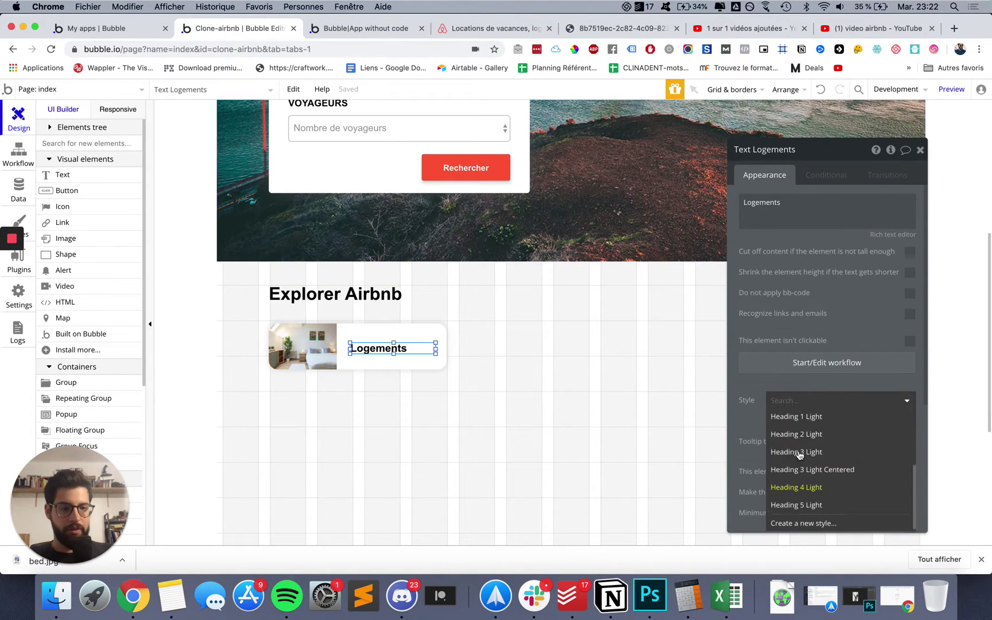
left_click(802, 496)
left_click(807, 408)
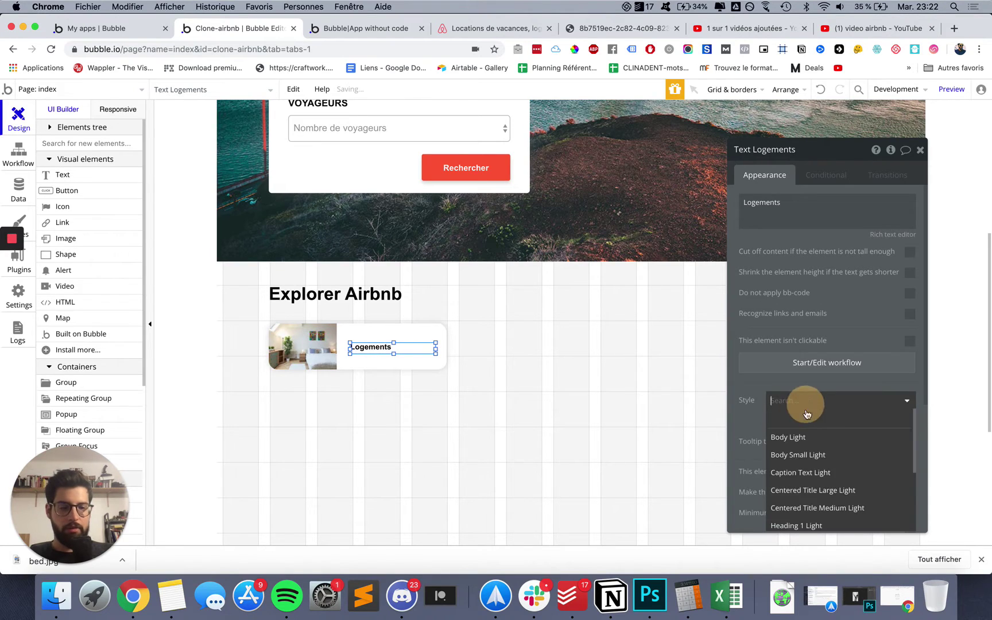
scroll(805, 459, "down", 3)
left_click(803, 482)
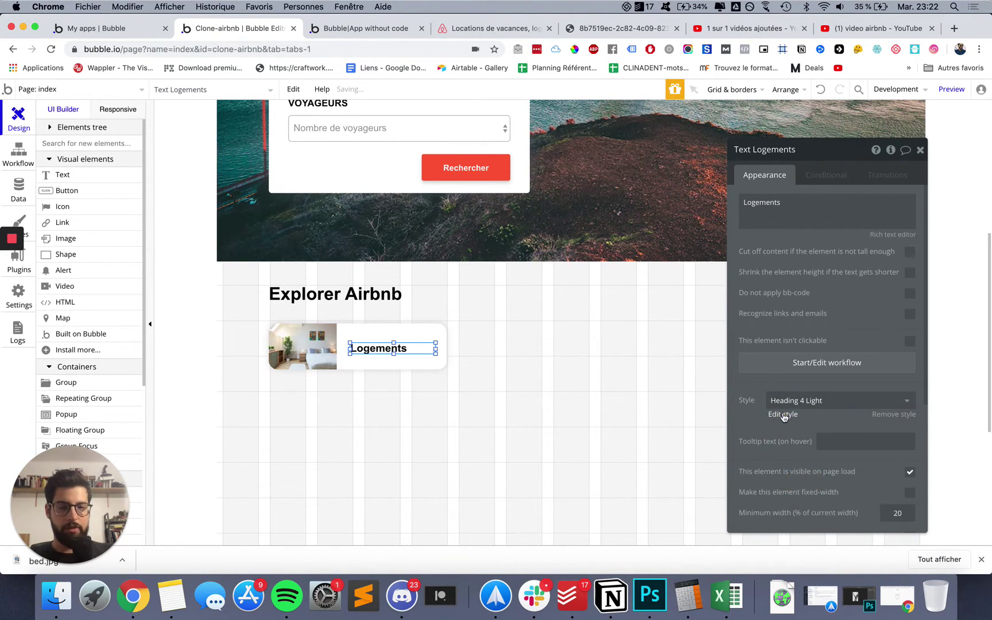
- Try the Heading 4 light style in Arial without bold, then turn its bold formatting back on
left_click(781, 414)
left_click(758, 224)
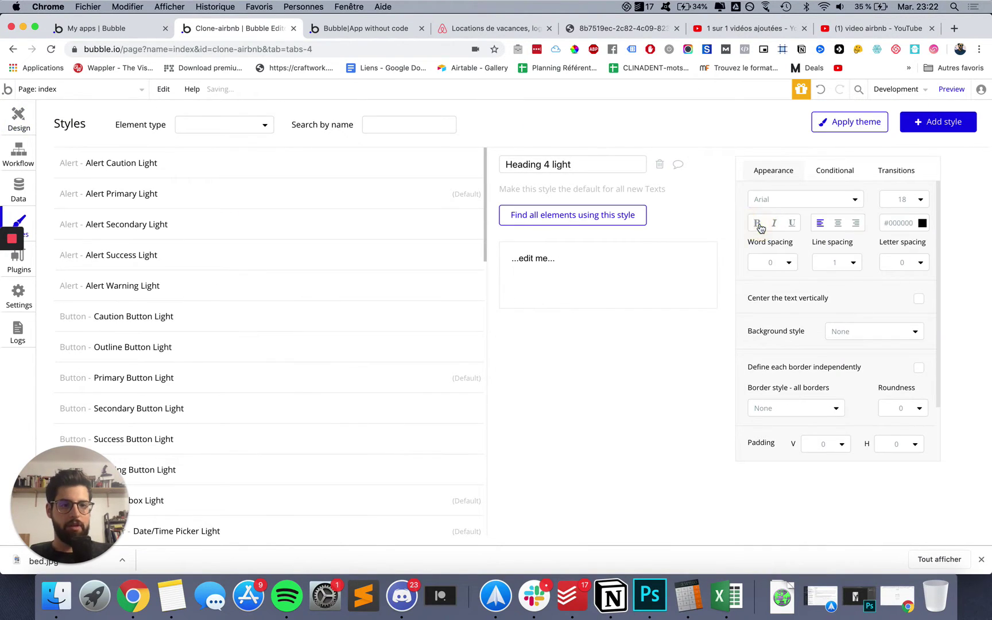
left_click(781, 200)
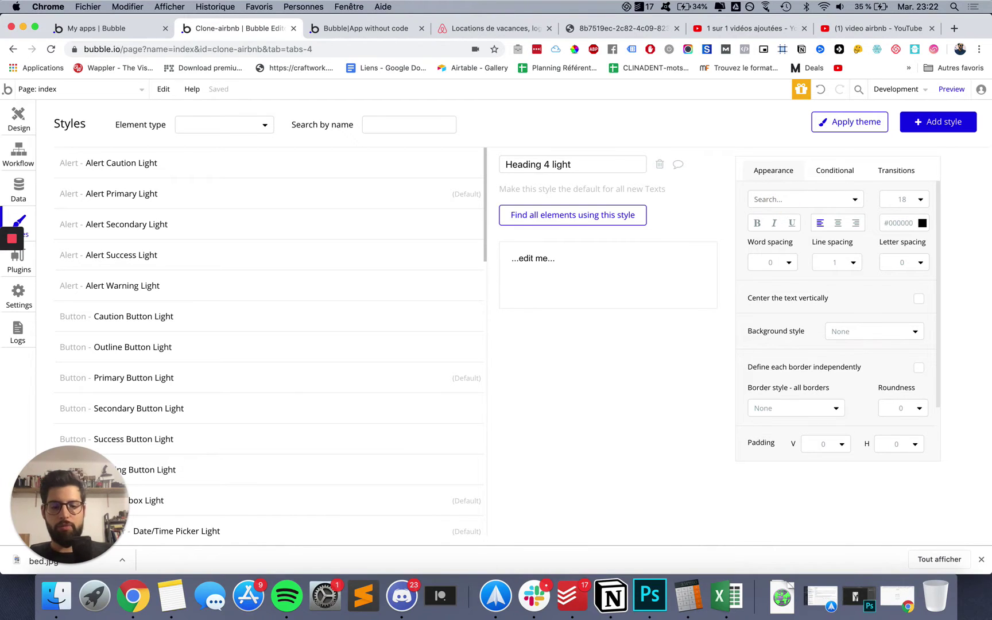
type("arial")
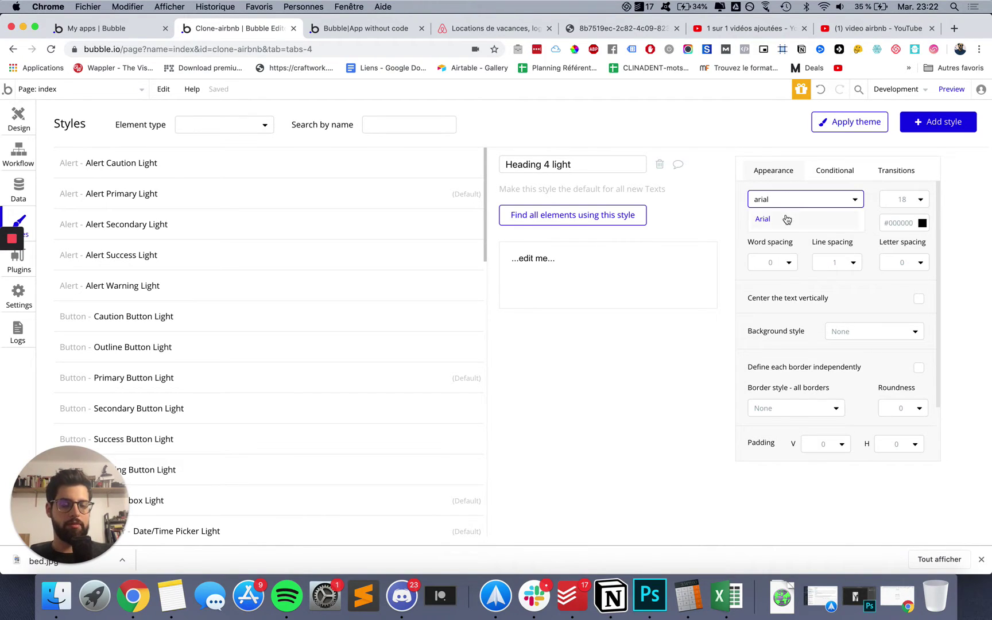
left_click(786, 219)
left_click(756, 224)
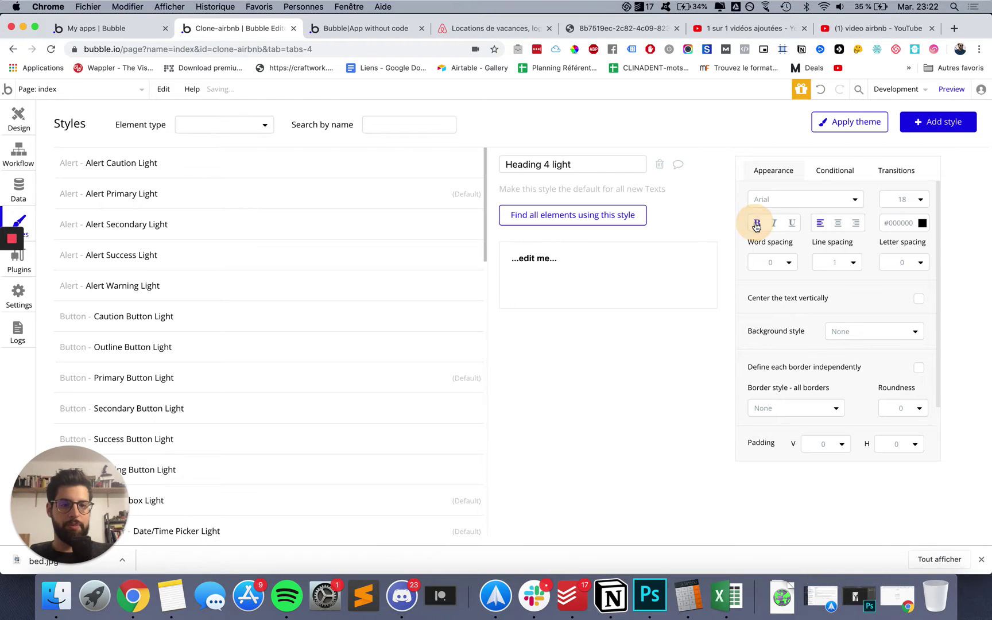
left_click(756, 224)
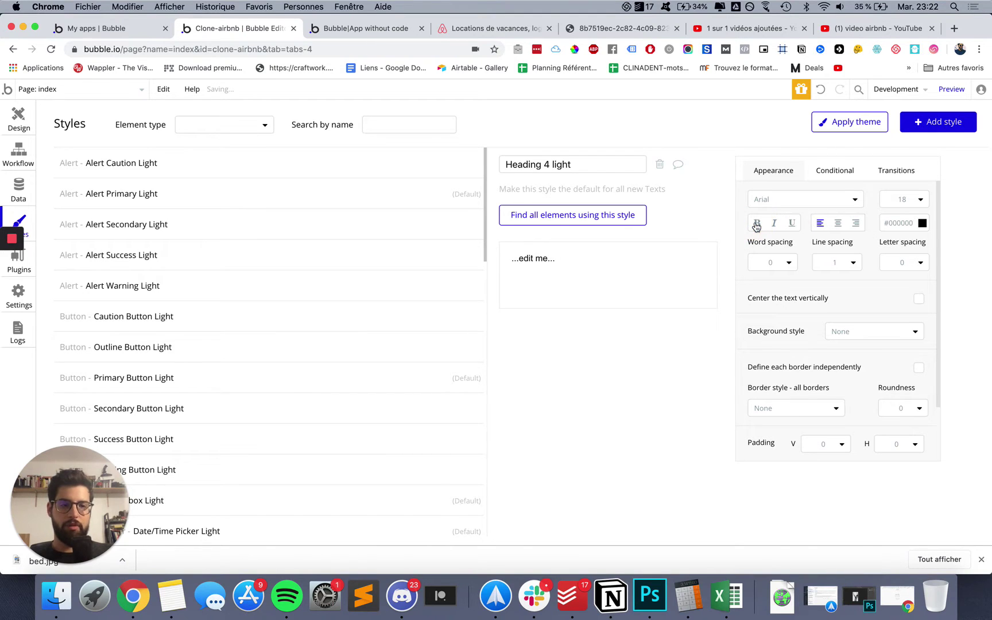
left_click(757, 225)
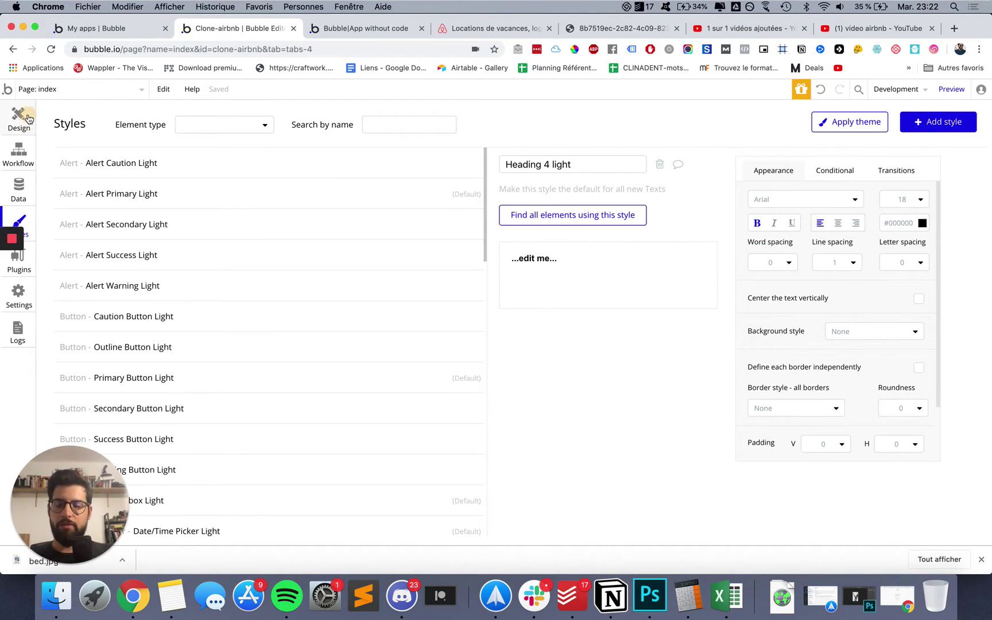
- Return to the page design and nudge the Logements text up slightly inside its card
left_click(27, 118)
left_click(396, 348)
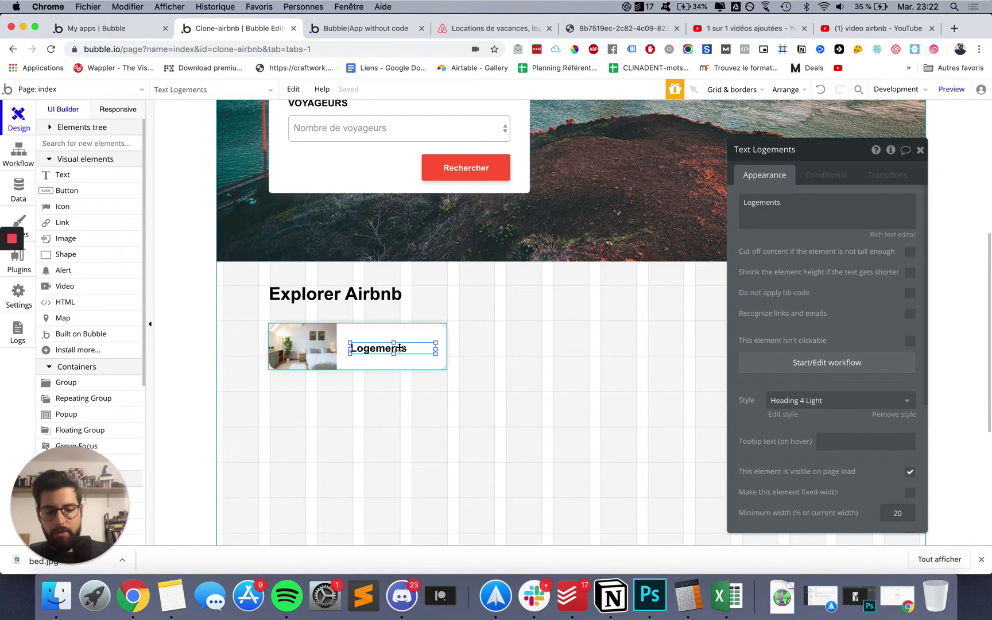
left_click(496, 348)
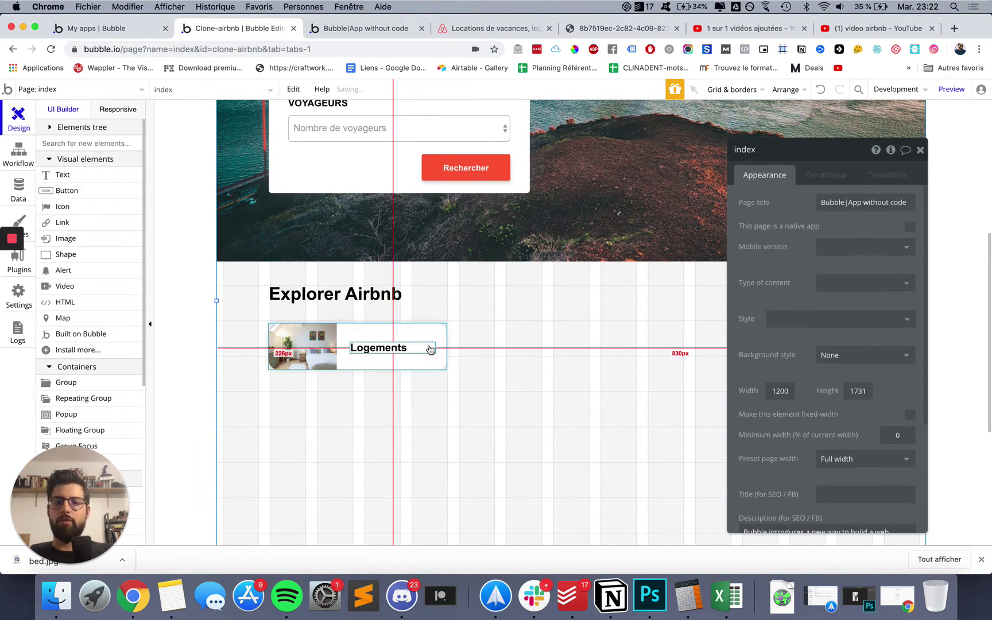
- Refresh the clone's preview and compare its Logements card with the original cards on the Airbnb page
left_click(367, 30)
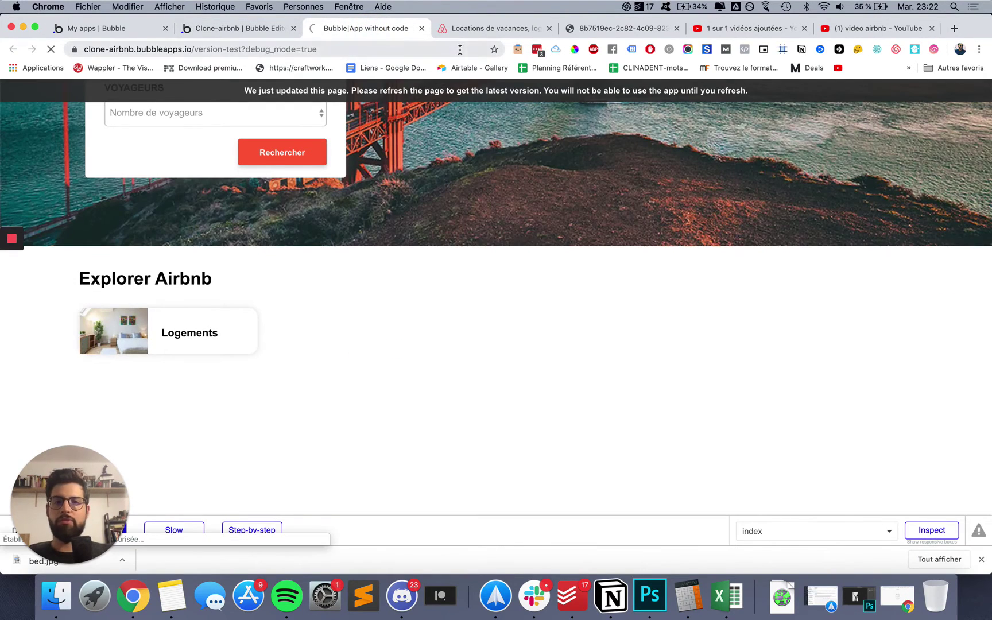
left_click(485, 28)
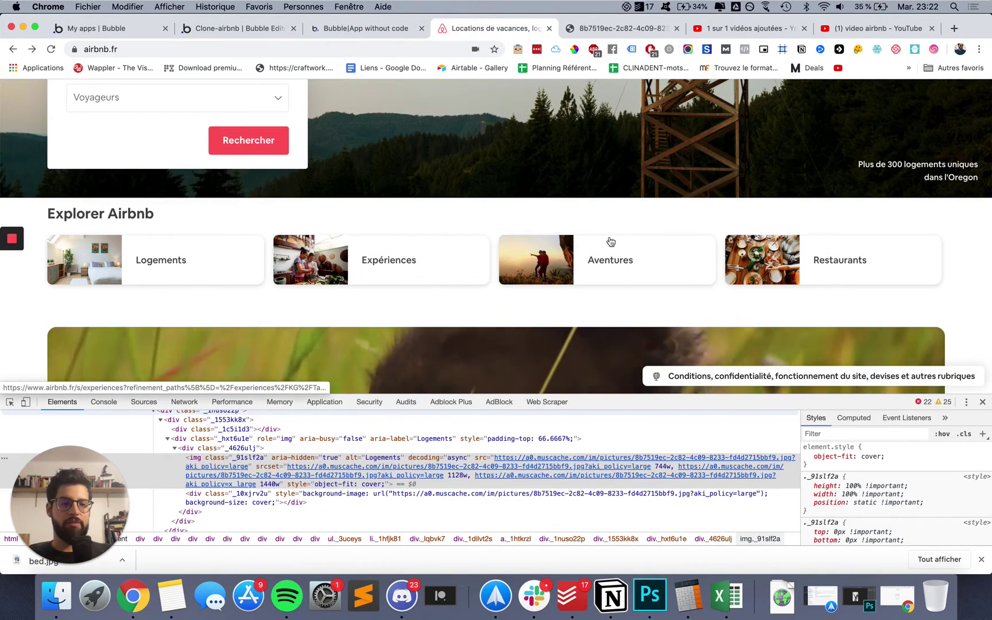
left_click(230, 30)
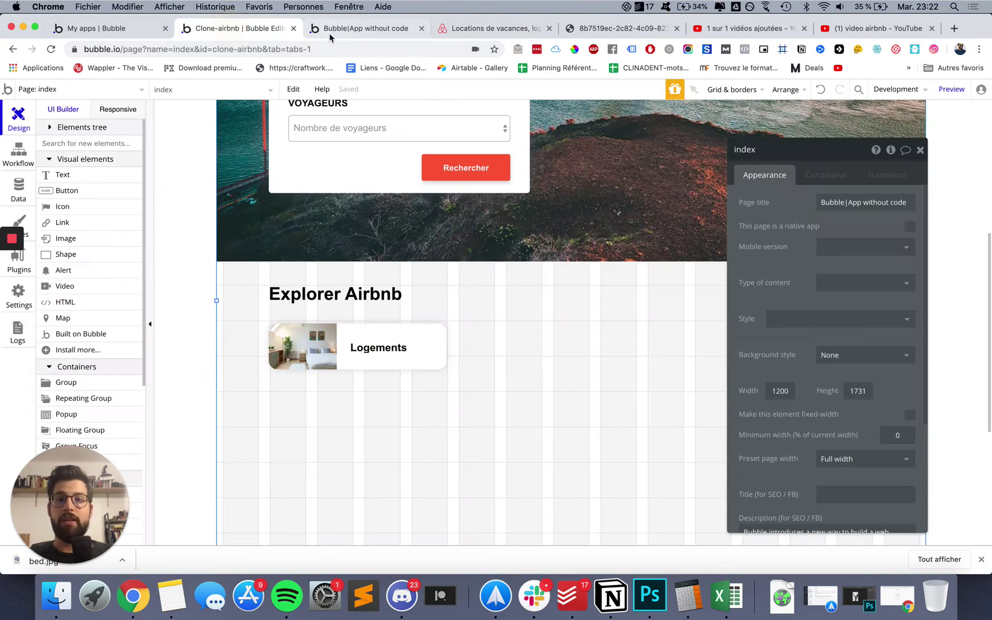
- Duplicate the Logements card twice and line the copies up in a row beside the original under Explorer Airbnb
left_click(436, 332)
left_click(920, 150)
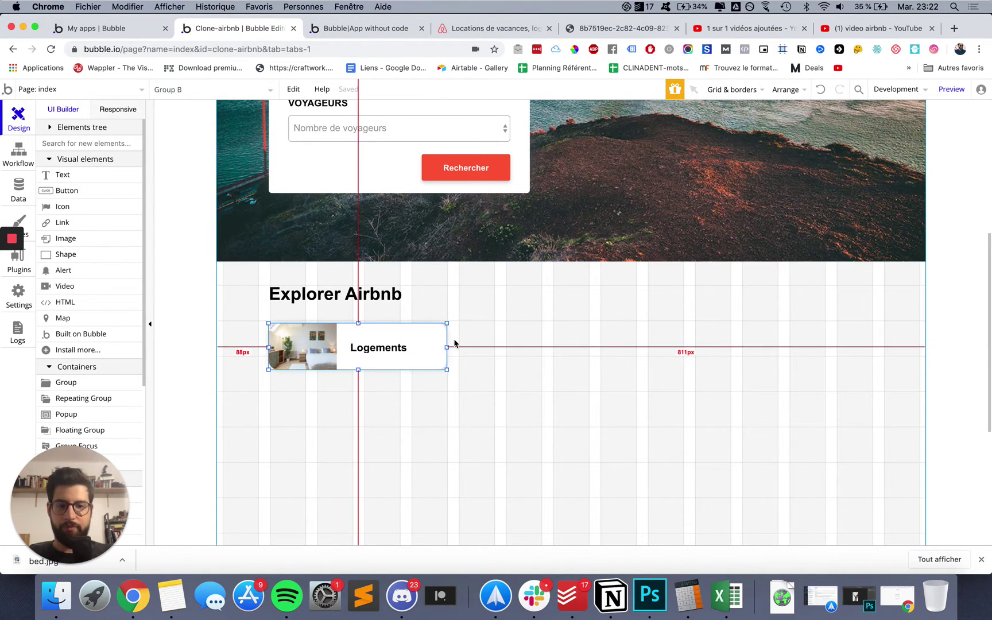
left_click_drag(441, 341, 577, 341)
key("super+z")
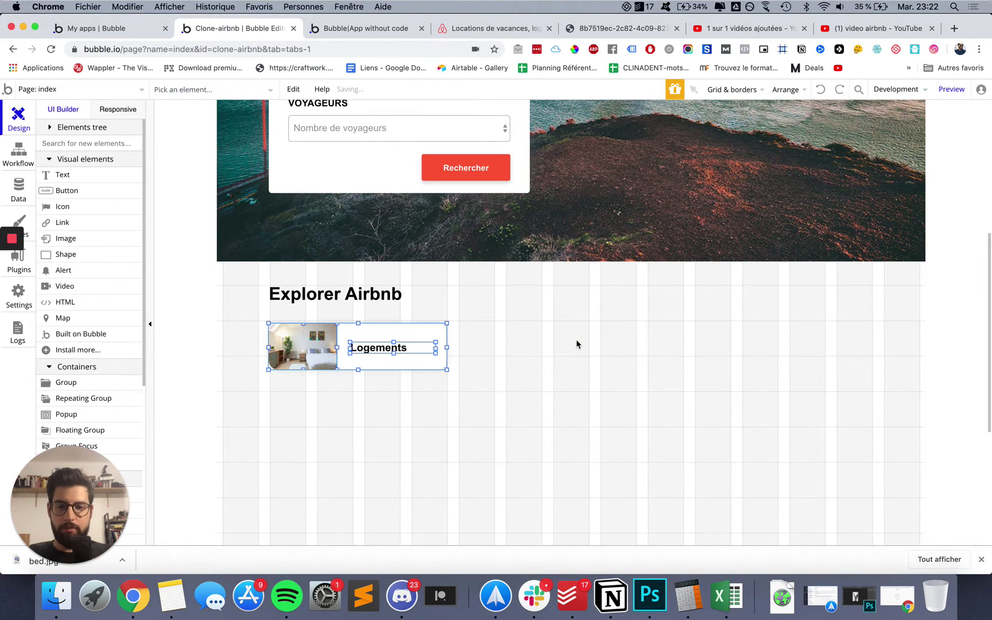
key("super+c")
key("super+v")
left_click_drag(446, 349, 813, 334)
key("super+v")
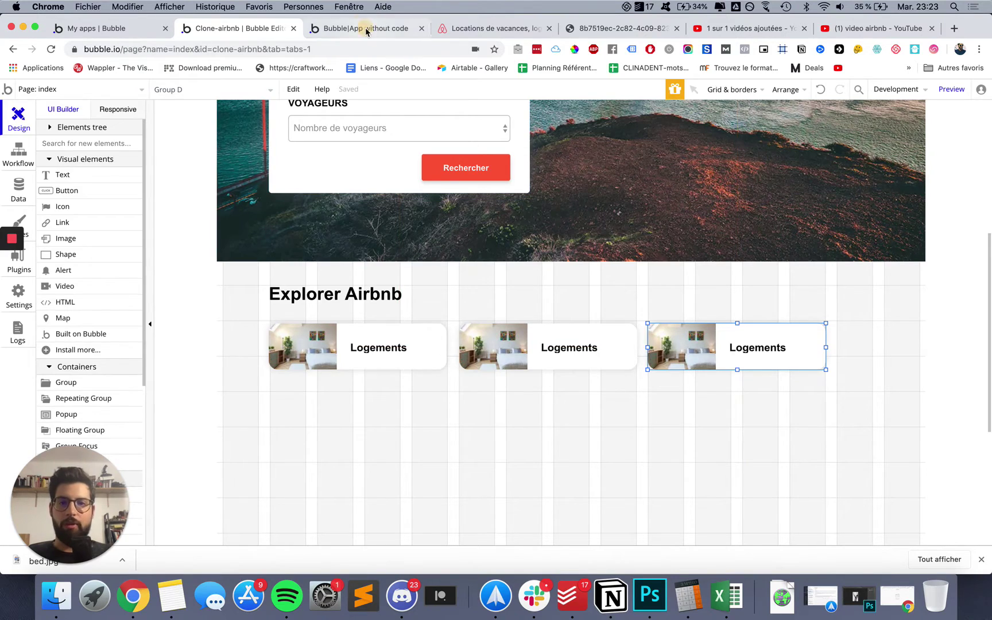
- Refresh the clone's preview, examine the three cards' image corners up close, and compare them with the Airbnb cards
left_click(365, 28)
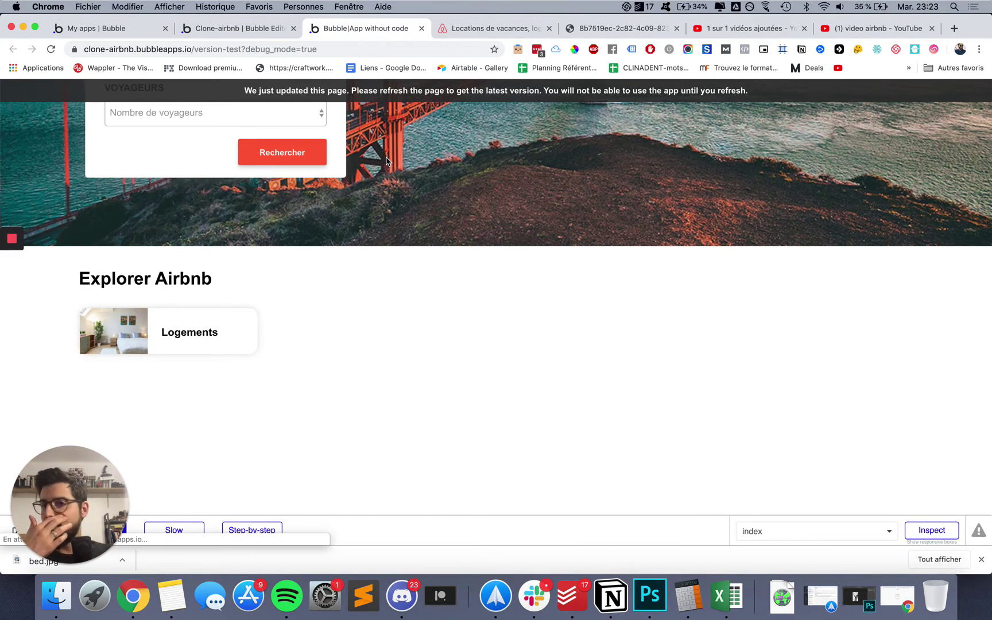
key("super+r")
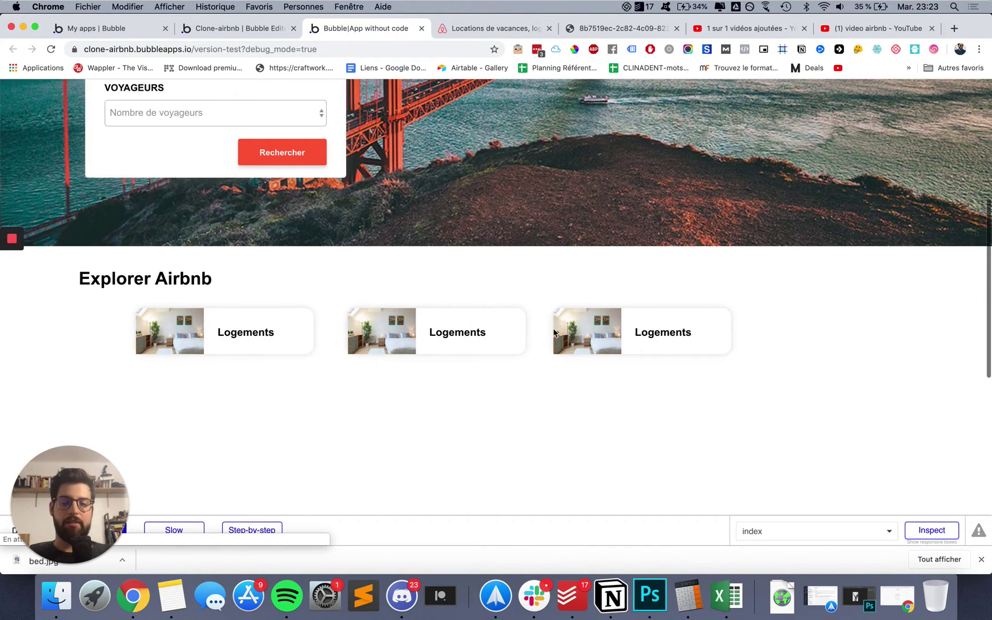
scroll(580, 346, "down", 4)
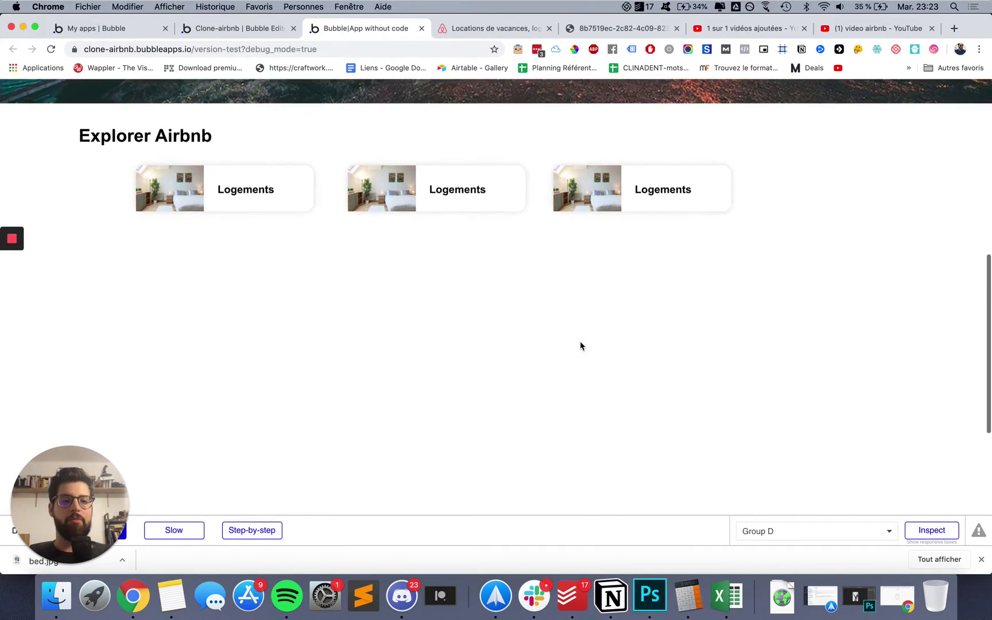
scroll(580, 345, "up", 1)
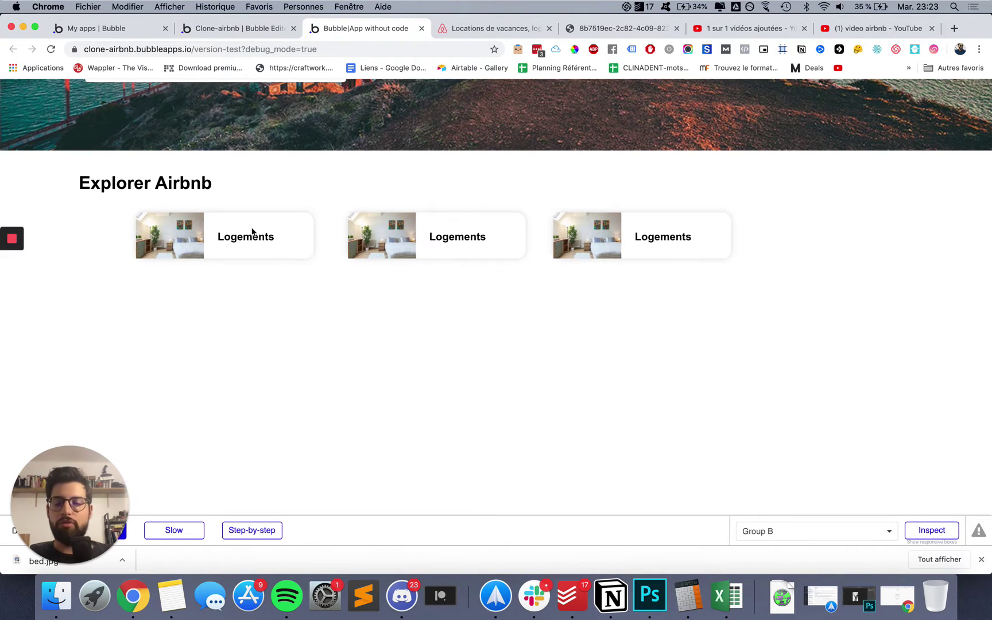
scroll(122, 222, "up", 5)
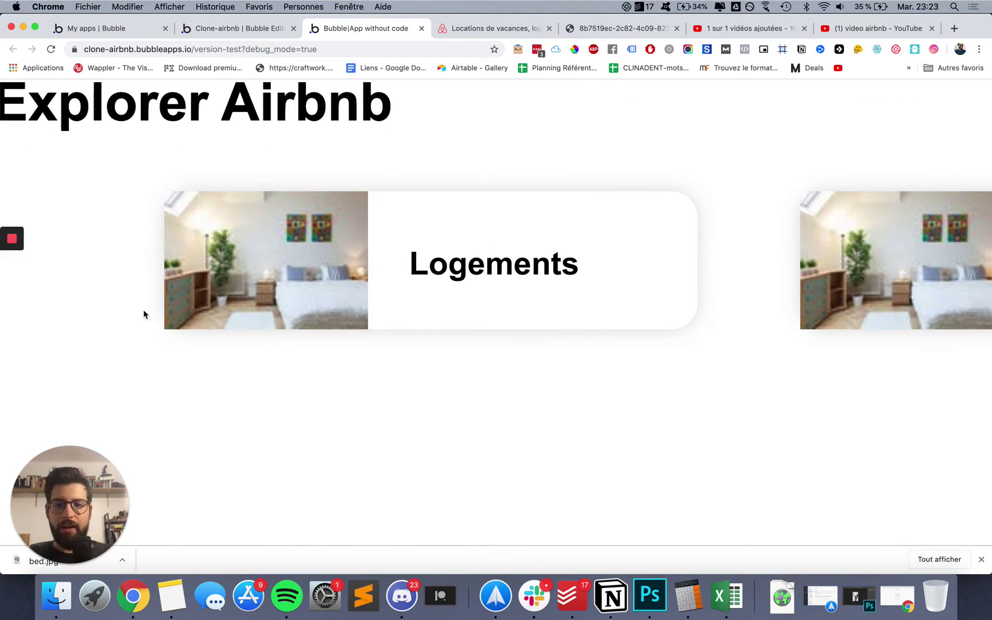
scroll(143, 314, "down", 5)
left_click(475, 29)
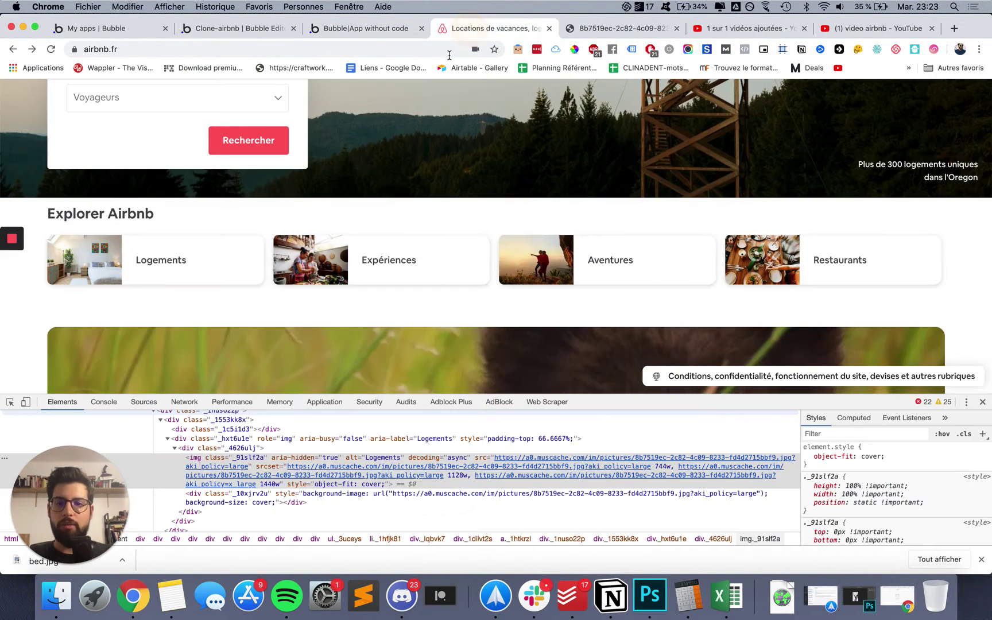
left_click(338, 29)
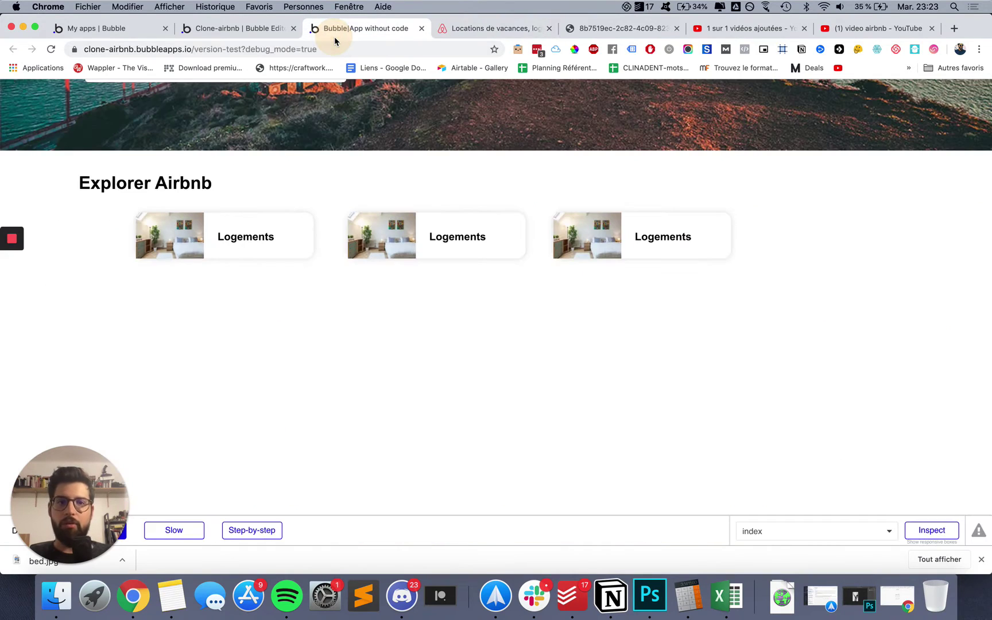
- Remove the Standard Image style from the first Logements card's image so its borders can be customised individually
left_click(244, 28)
left_click(285, 355)
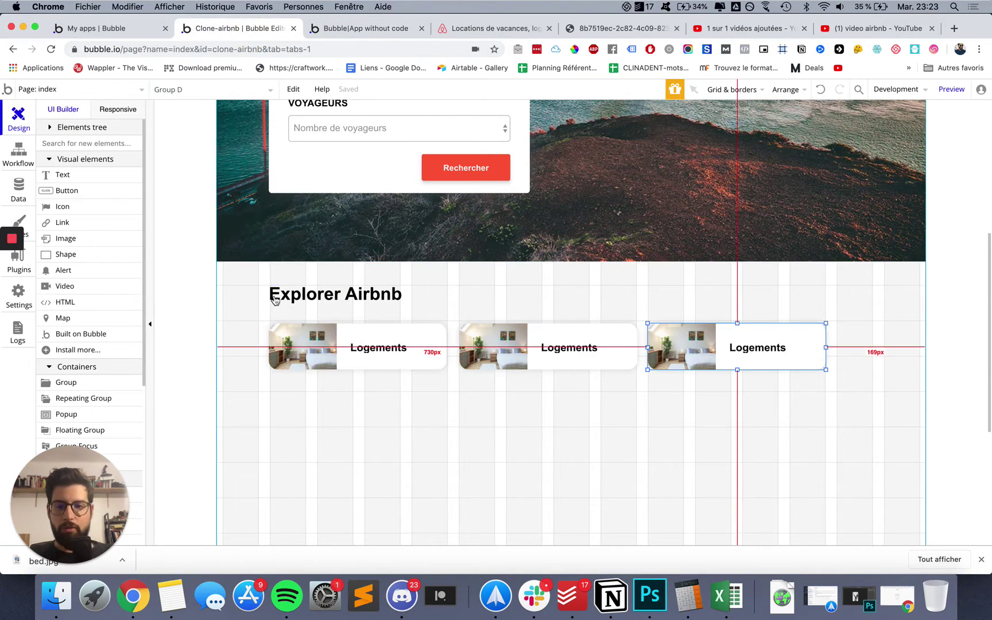
double_click(285, 355)
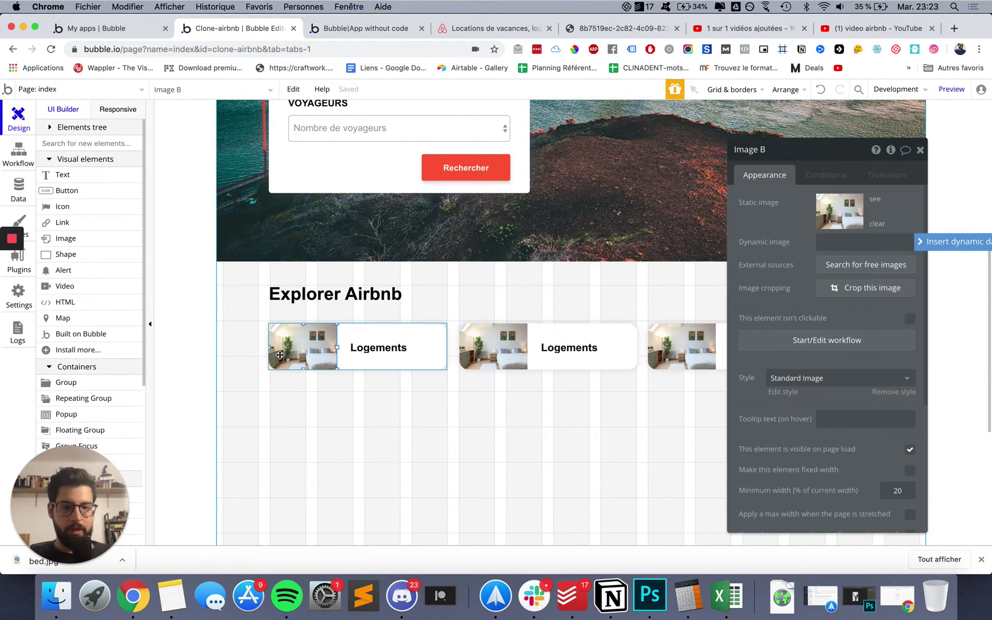
scroll(783, 401, "down", 5)
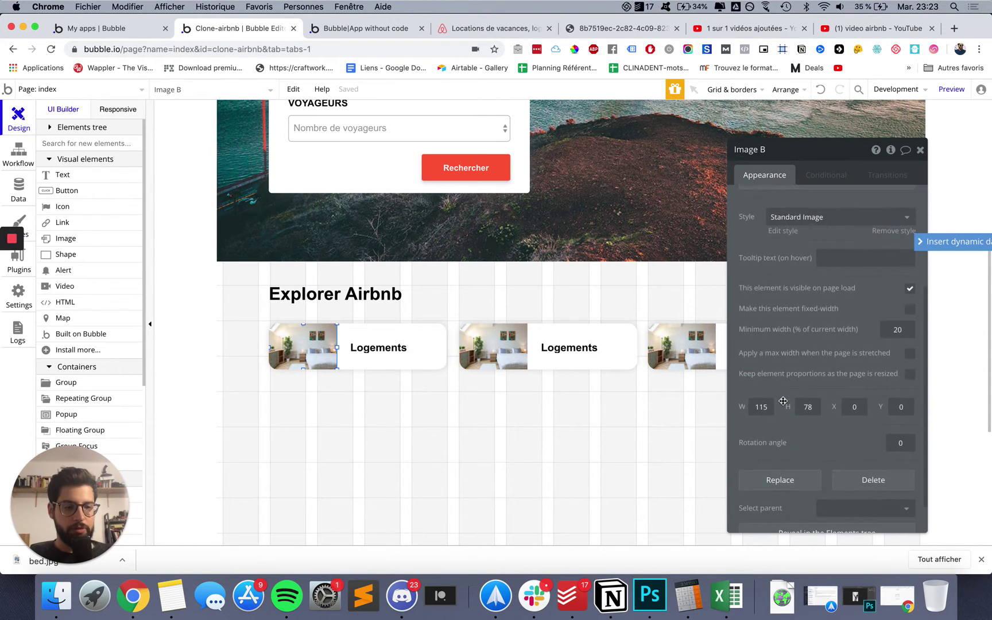
scroll(782, 401, "down", 1)
scroll(831, 350, "up", 2)
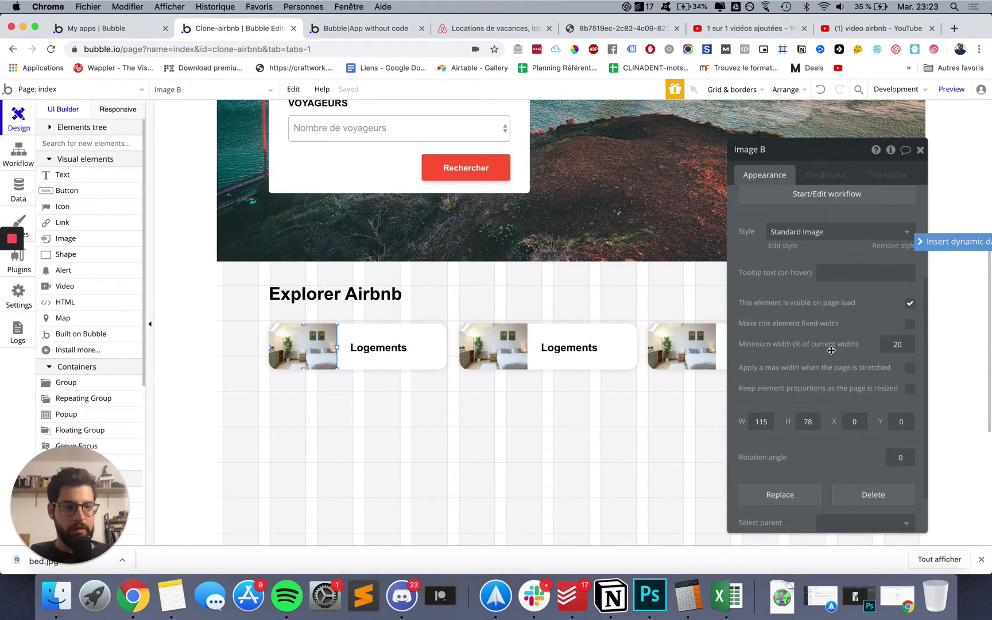
scroll(851, 340, "up", 2)
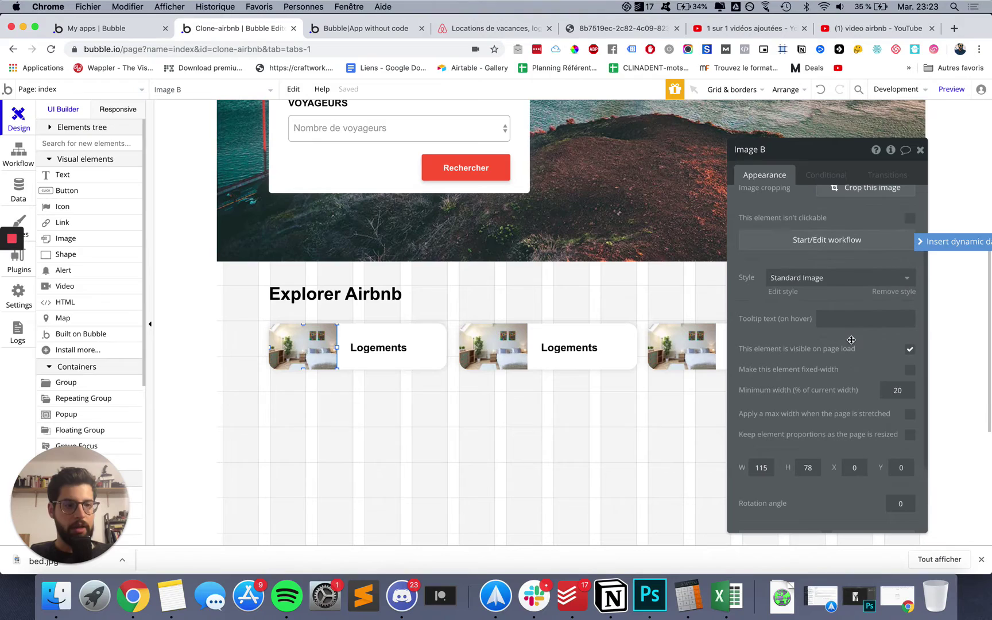
left_click(819, 281)
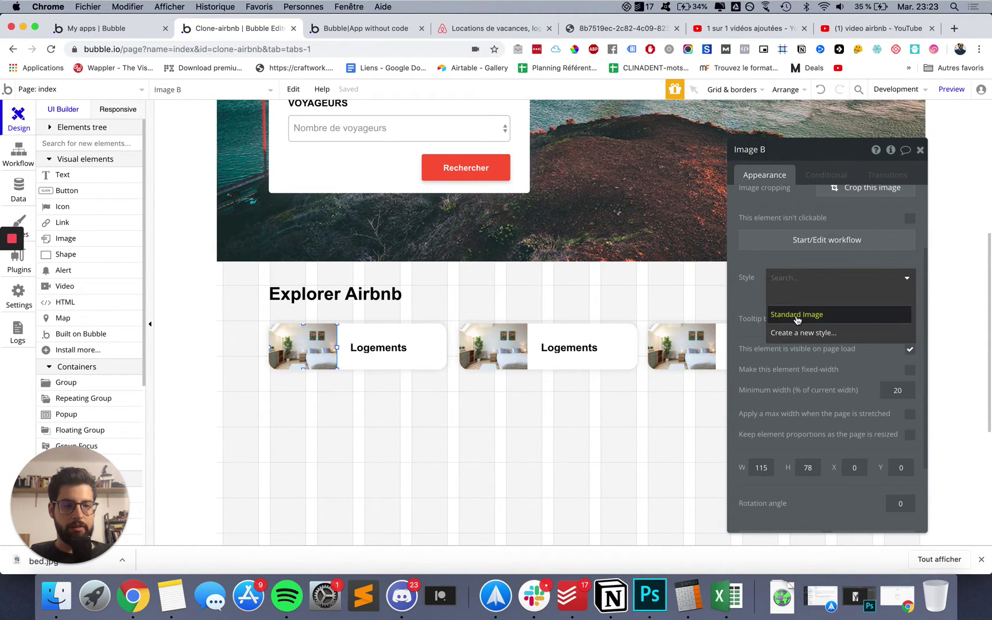
left_click(797, 295)
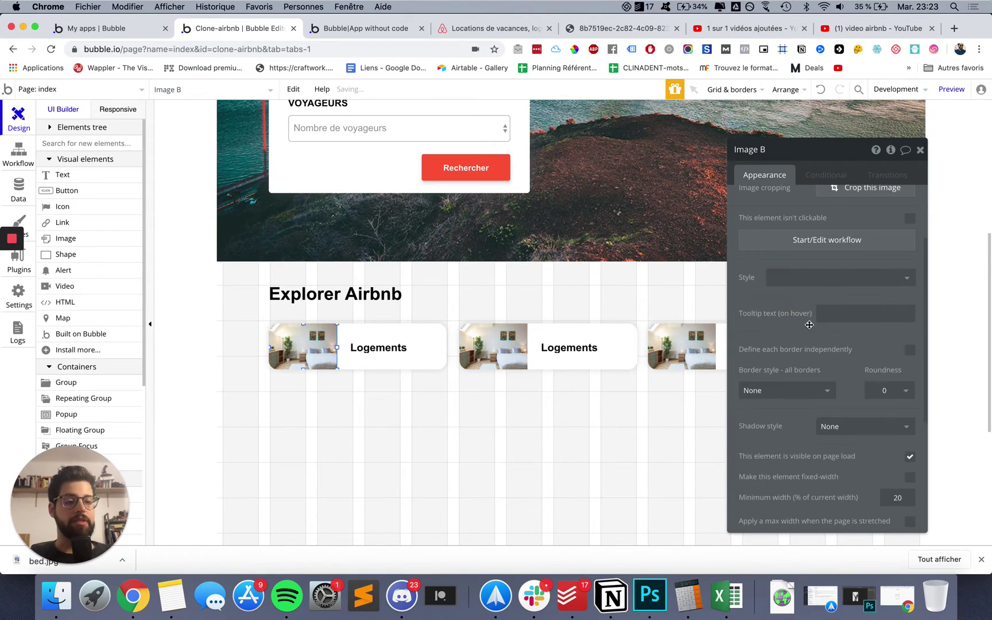
- Define each border of the first card's image independently and set its top-left roundness to 10
scroll(773, 405, "down", 5)
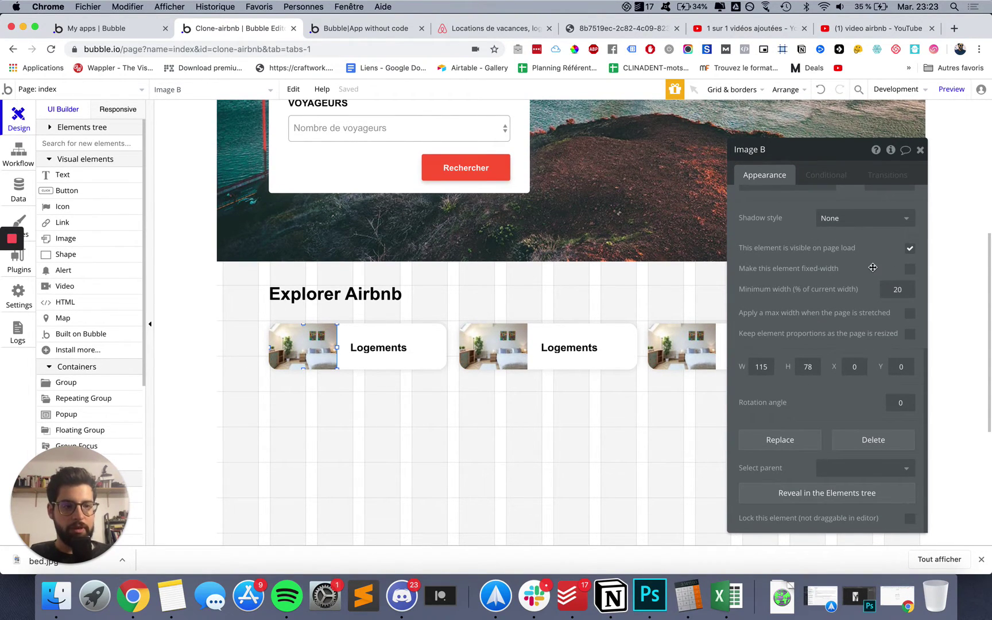
scroll(873, 268, "up", 3)
left_click(812, 275)
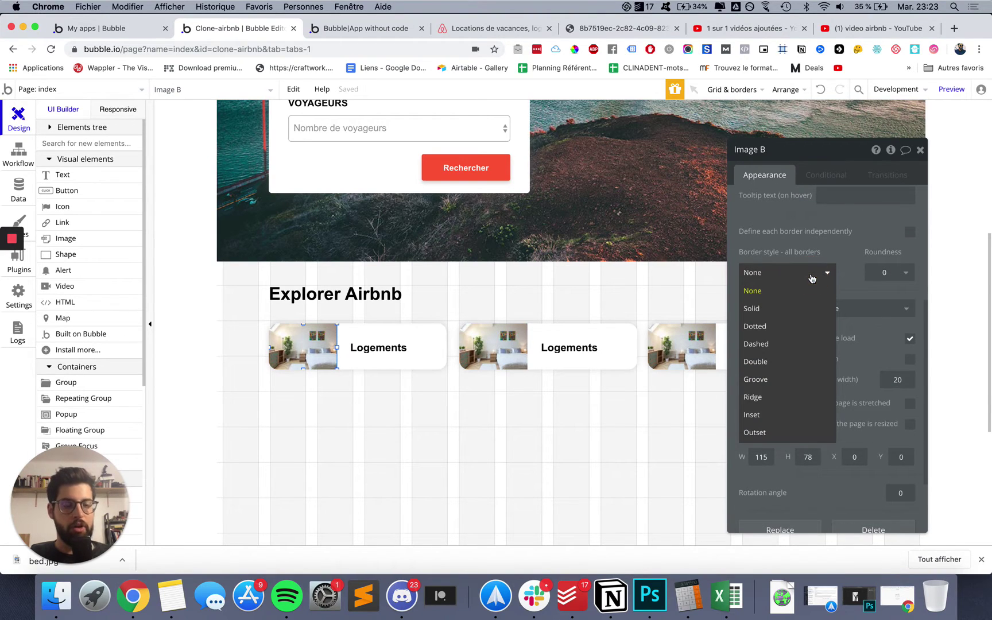
left_click(829, 256)
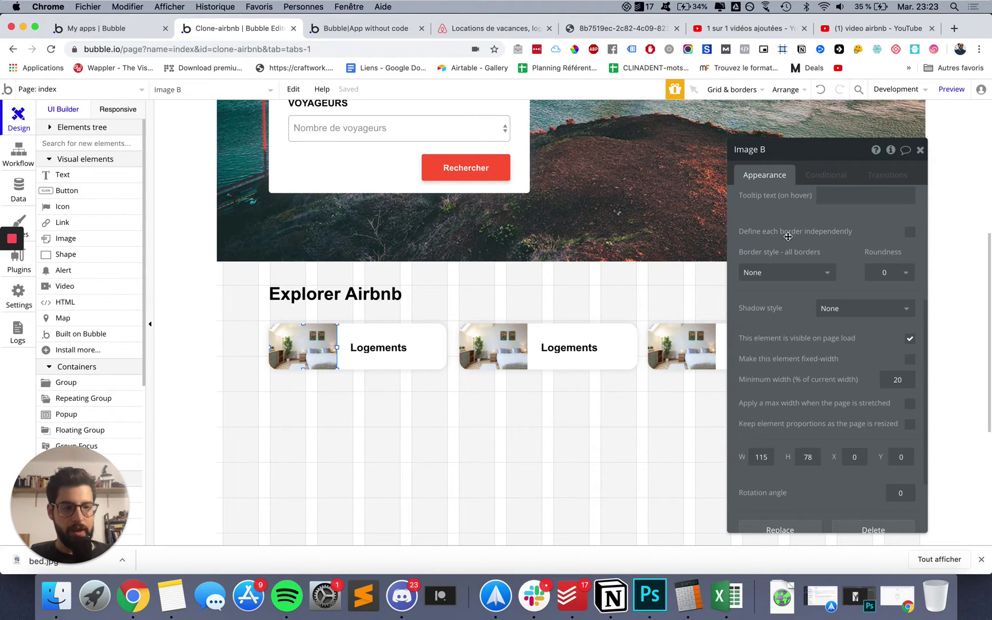
left_click(907, 236)
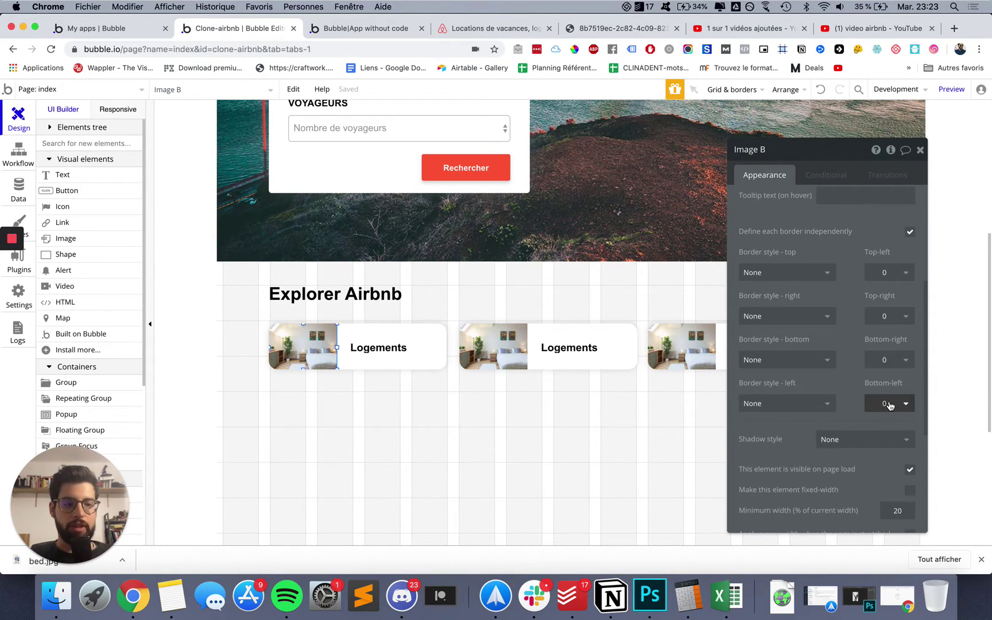
left_click(894, 271)
left_click(879, 362)
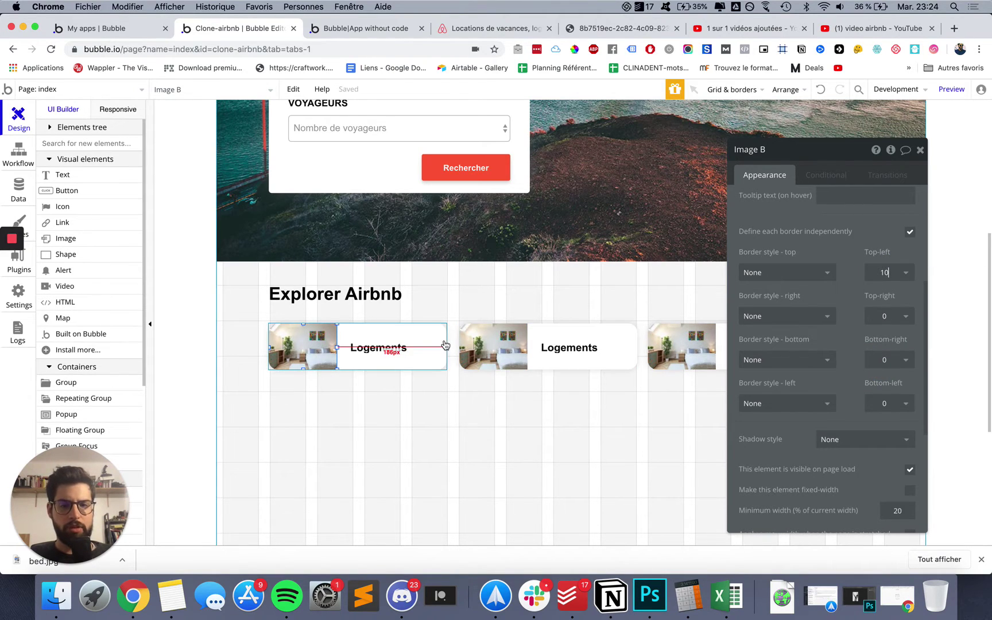
- Check the Etiquette-ronde style applied to the first card's group, and return to the page design
left_click(409, 337)
left_click(773, 306)
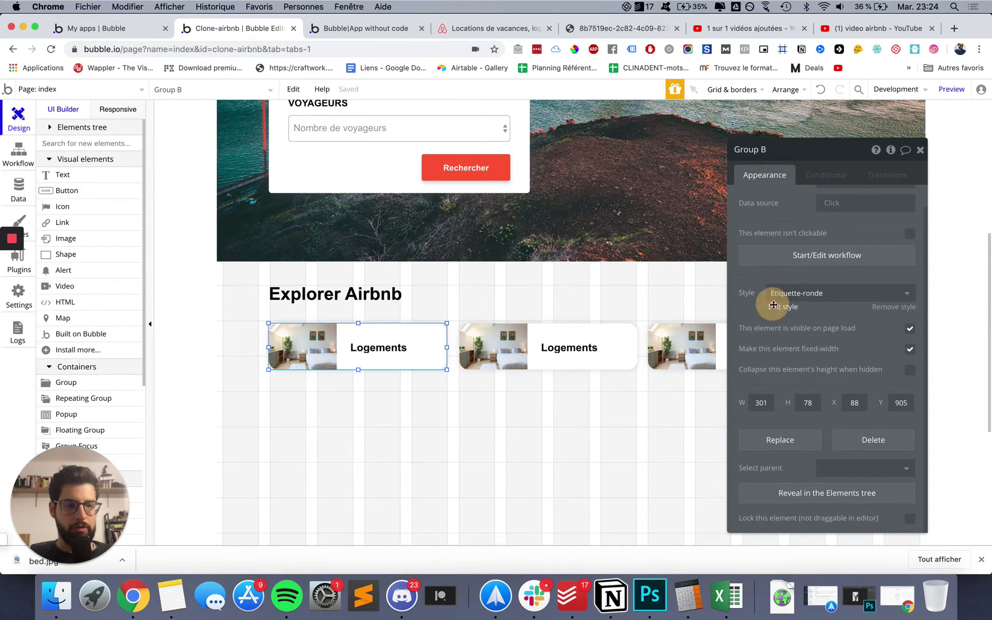
left_click(17, 117)
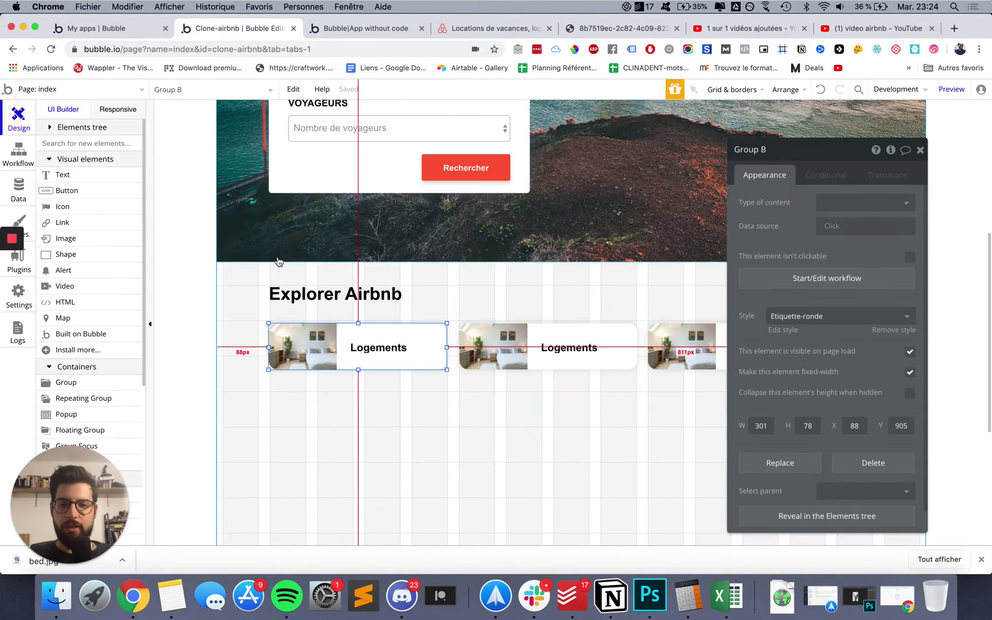
- Set the first Logements card image's top-left and bottom-left roundness to 15, and check the corners in the preview
left_click(303, 346)
scroll(798, 402, "down", 10)
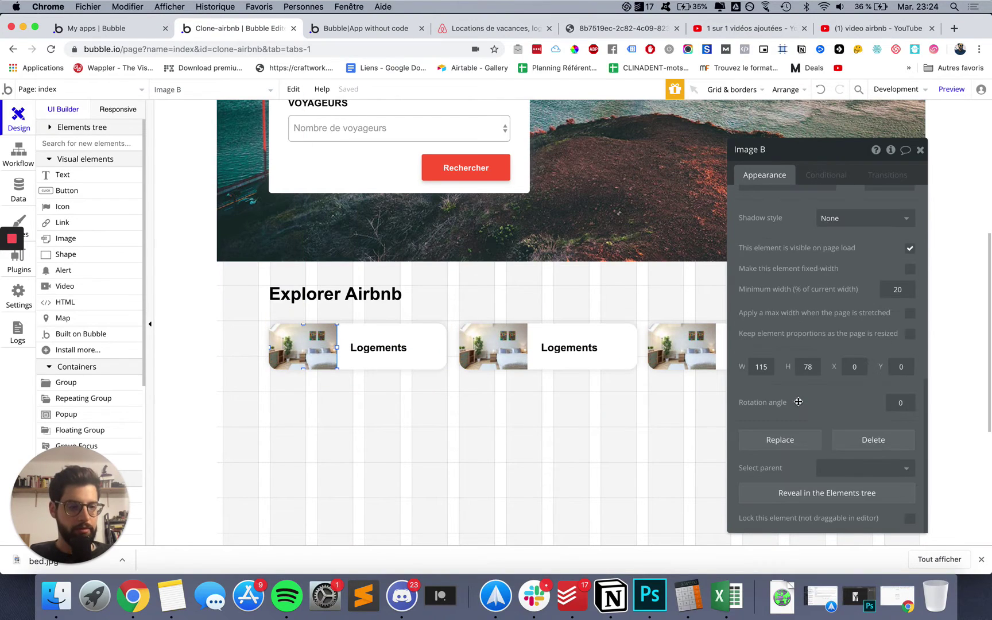
scroll(887, 287, "up", 5)
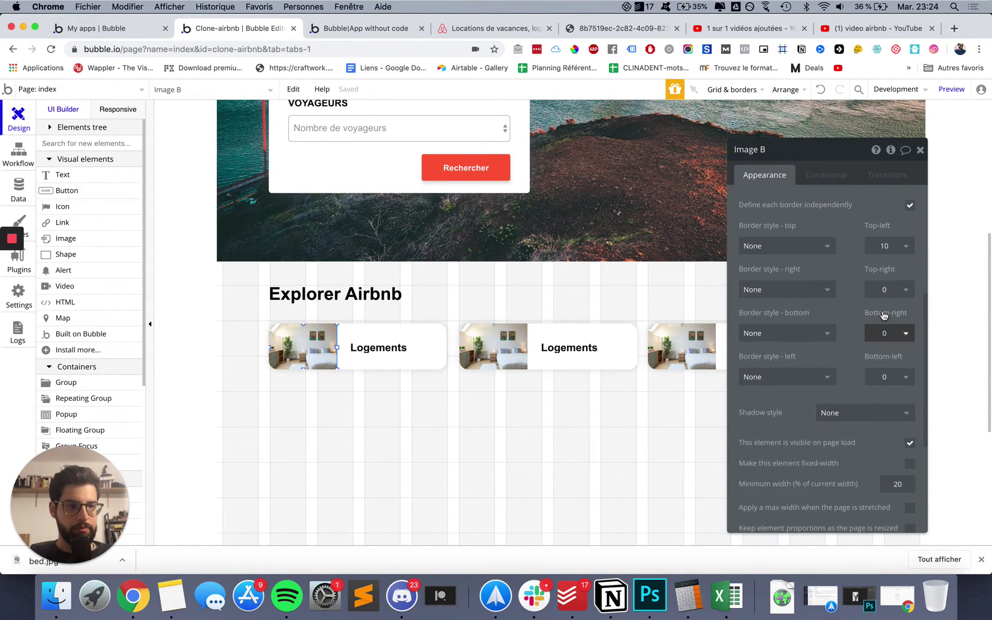
left_click(894, 245)
key("Return")
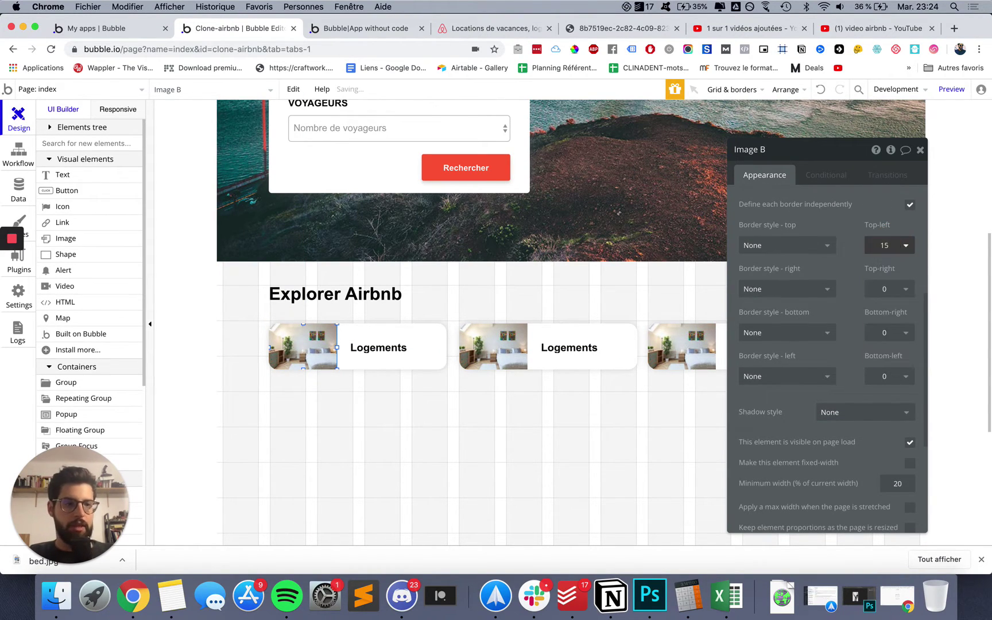
left_click(887, 377)
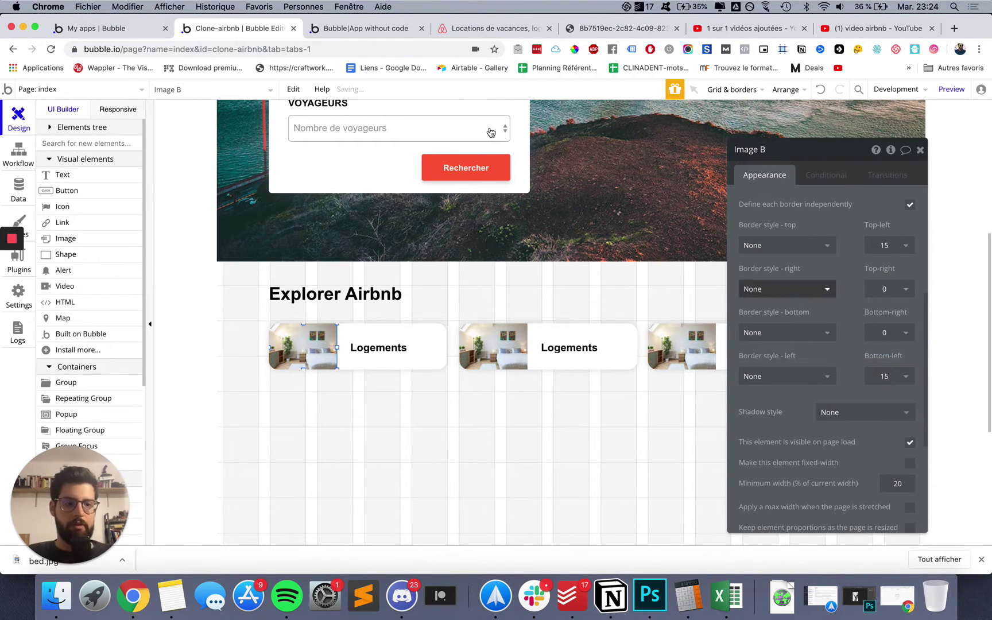
left_click(359, 28)
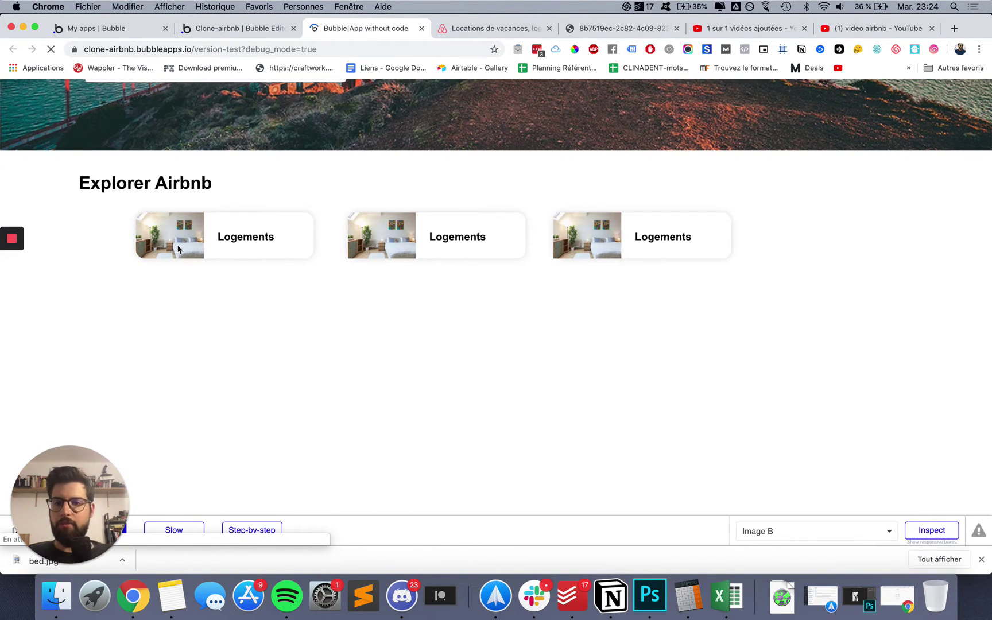
left_click(234, 33)
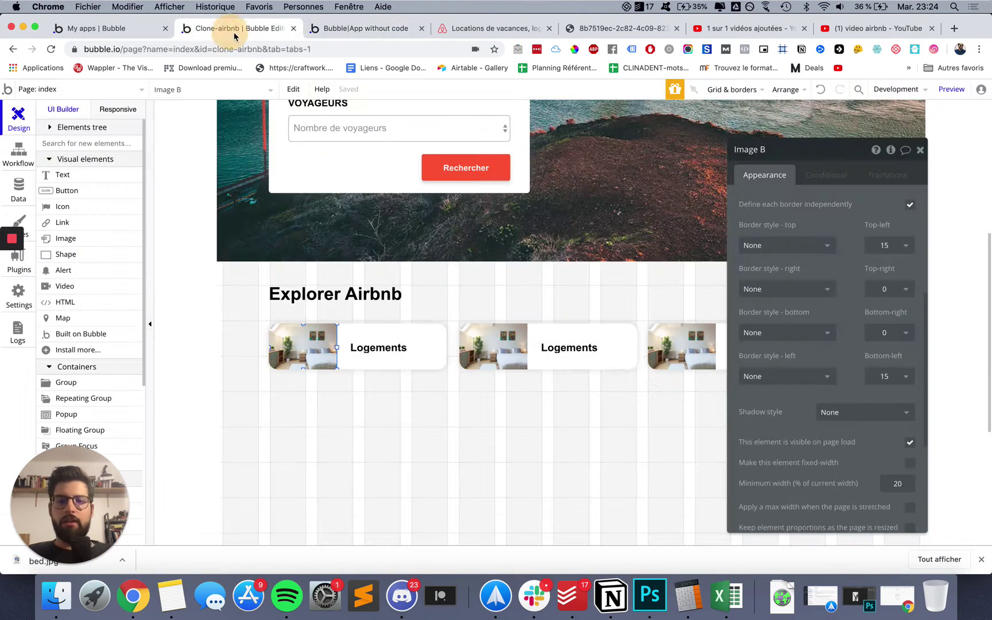
- Remove the Standard Image style from the second Logements card's image so its borders can be customised individually
left_click(493, 337)
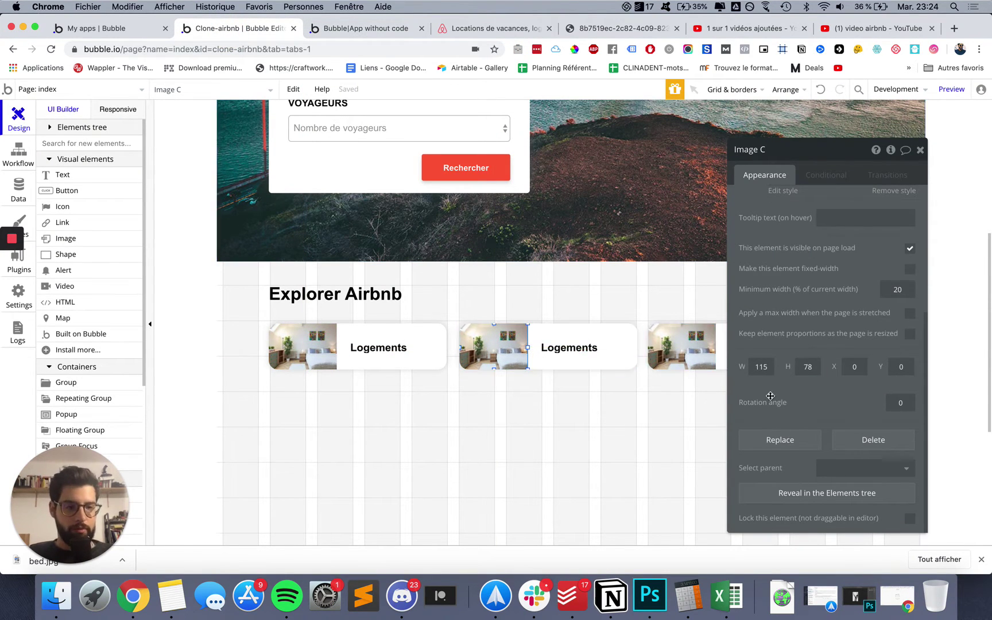
scroll(769, 367, "up", 2)
scroll(769, 367, "up", 6)
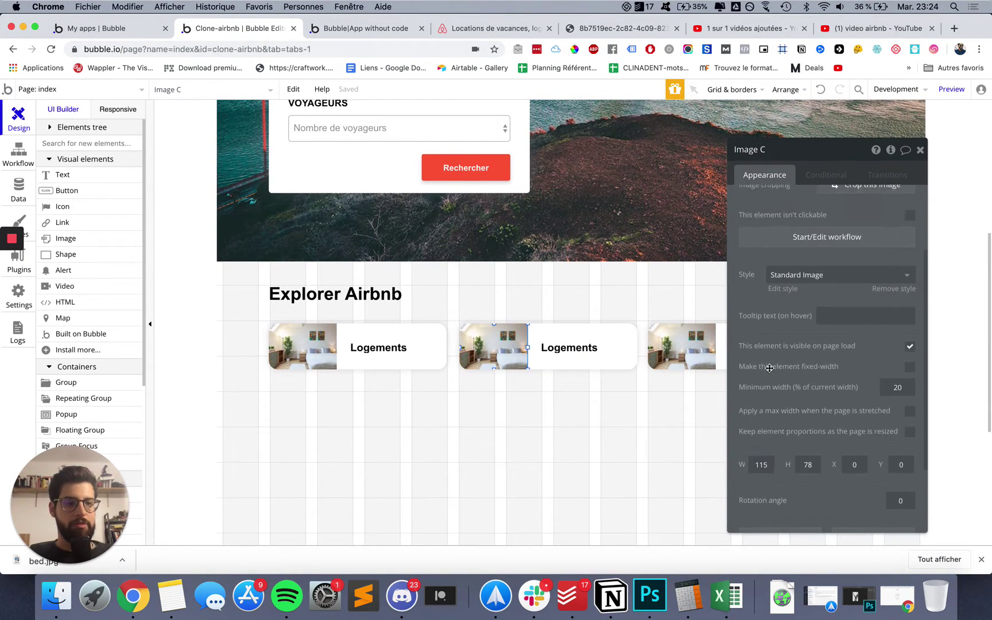
scroll(769, 370, "down", 8)
scroll(804, 218, "up", 3)
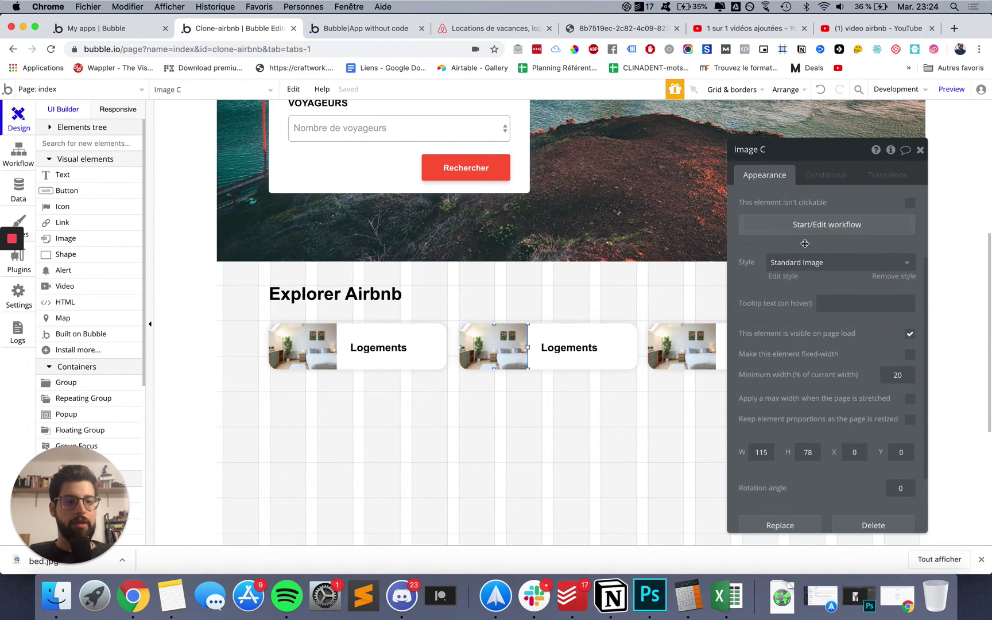
left_click(806, 262)
left_click(798, 277)
scroll(809, 343, "down", 2)
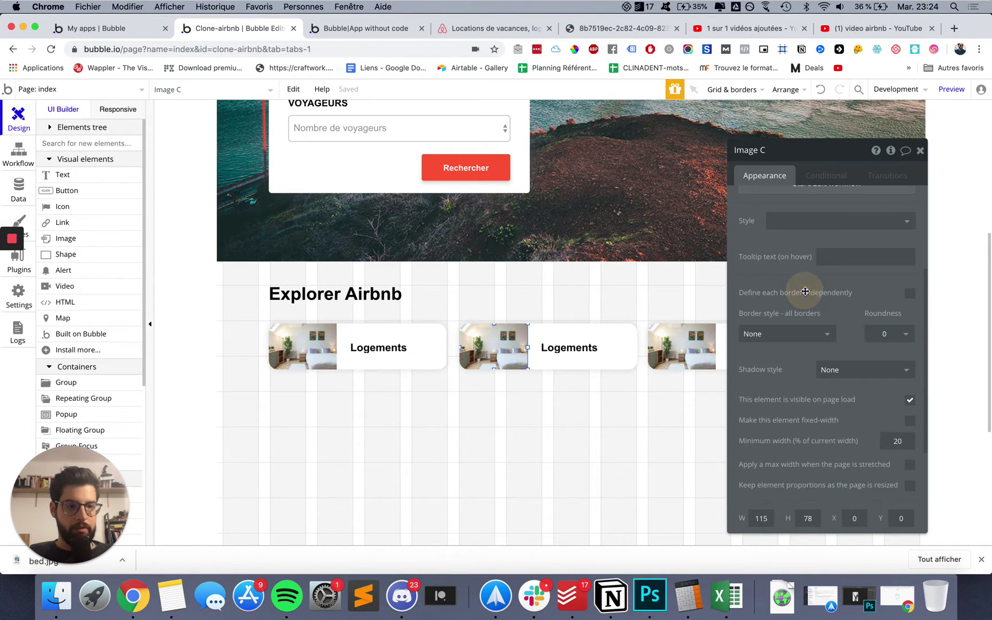
- Define each border of the second card's image independently, with top-left and bottom-left roundness of 15
left_click(910, 293)
left_click(881, 335)
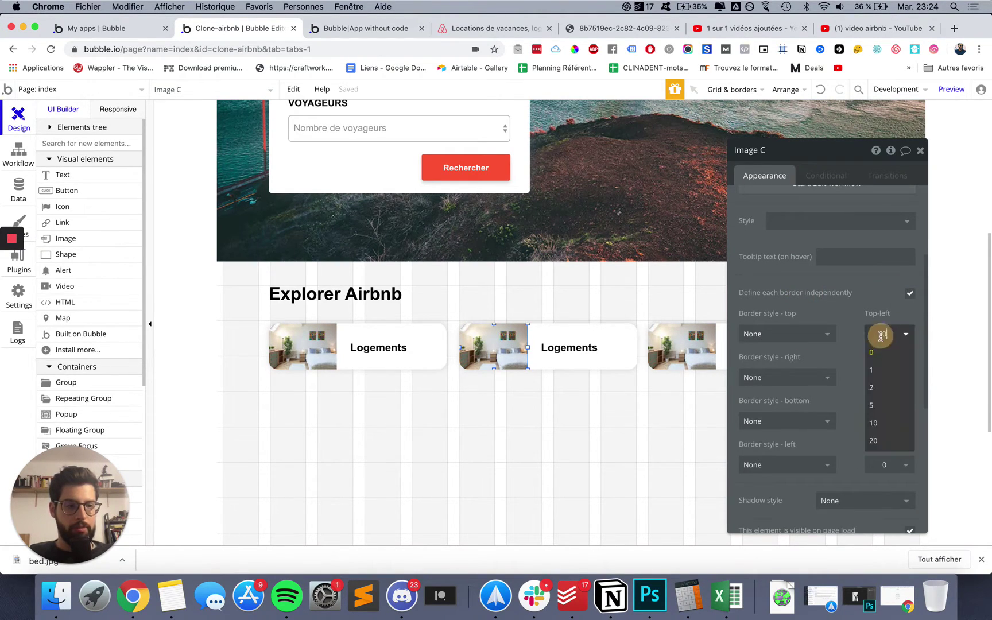
left_click(881, 336)
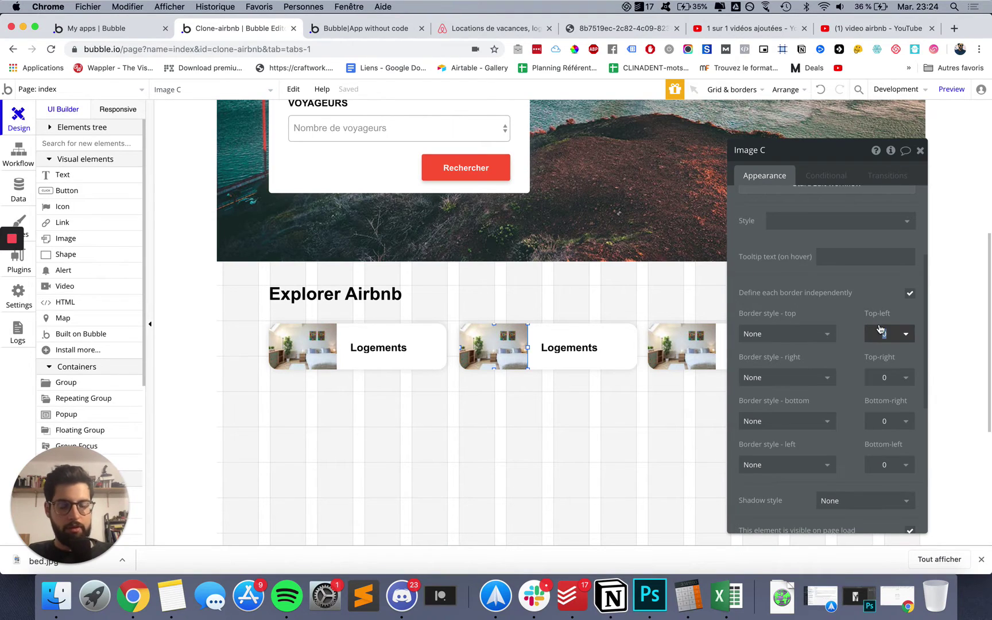
double_click(884, 333)
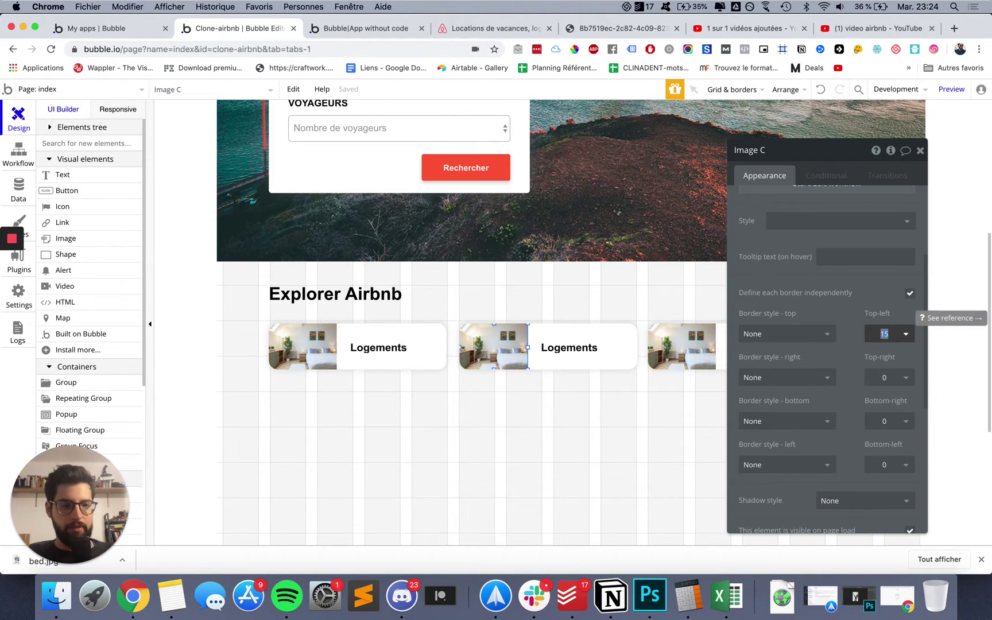
double_click(882, 420)
double_click(877, 466)
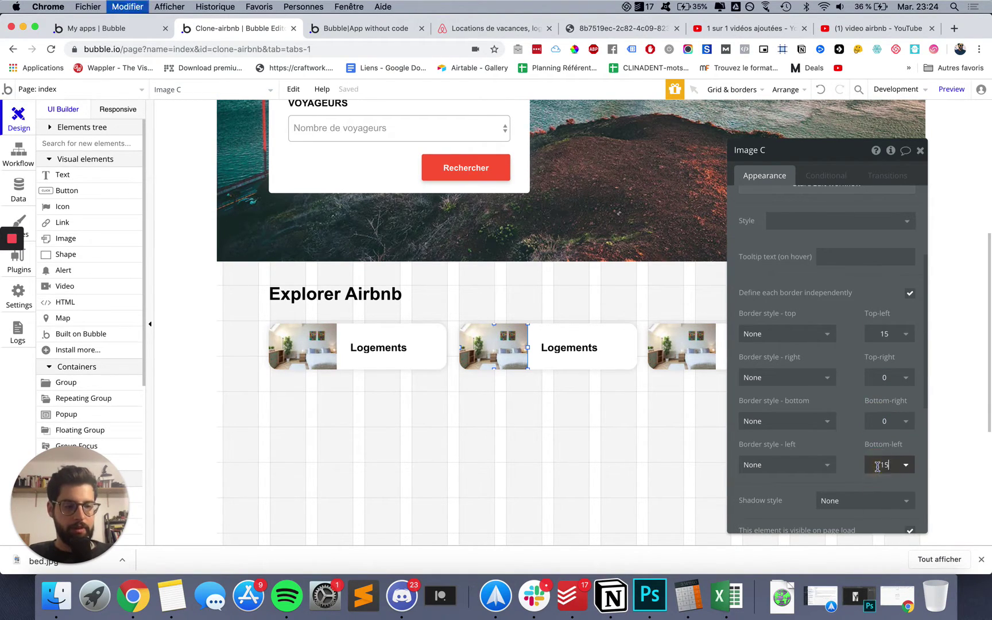
type("15")
left_click(830, 439)
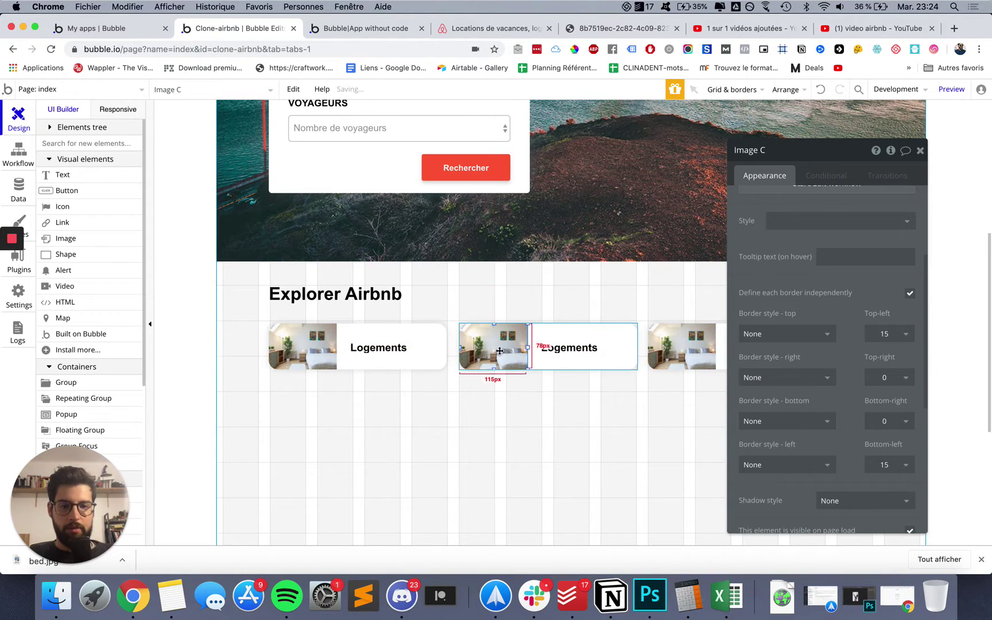
- Remove the Standard Image style from the third Logements card's image
left_click(665, 348)
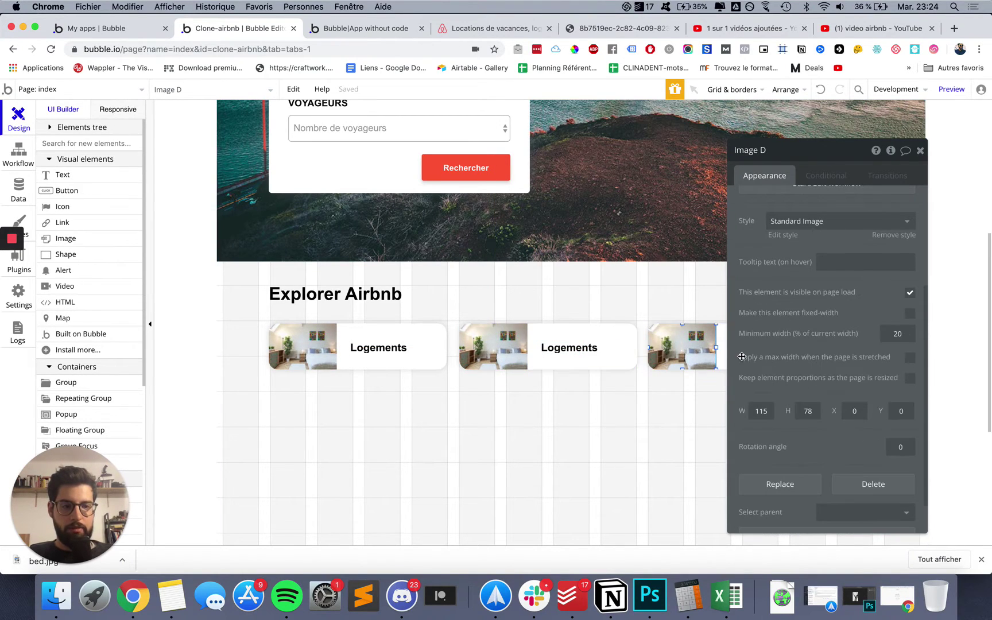
left_click(826, 222)
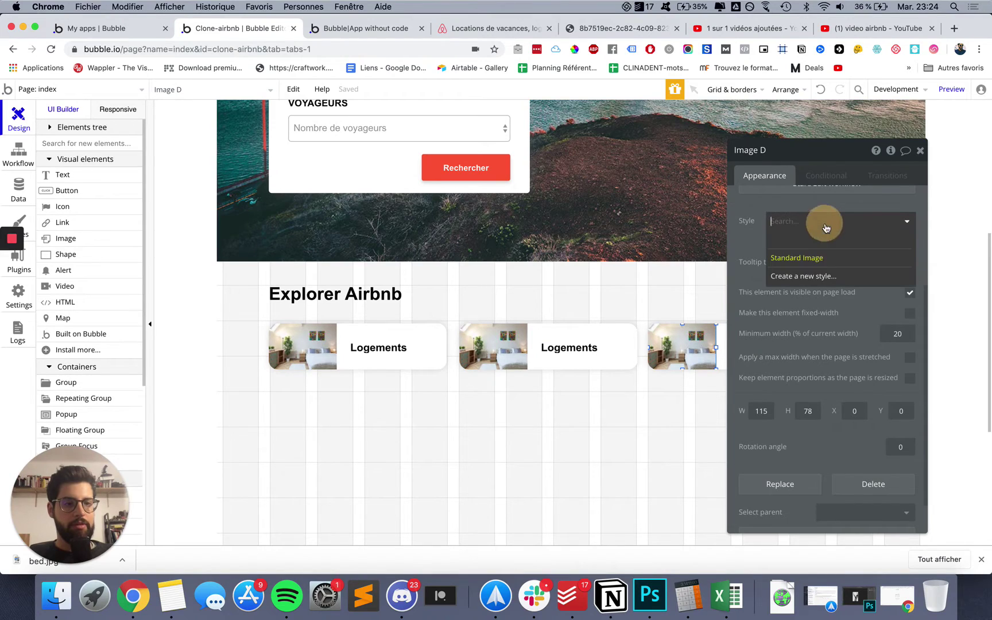
left_click(815, 233)
scroll(792, 396, "down", 5)
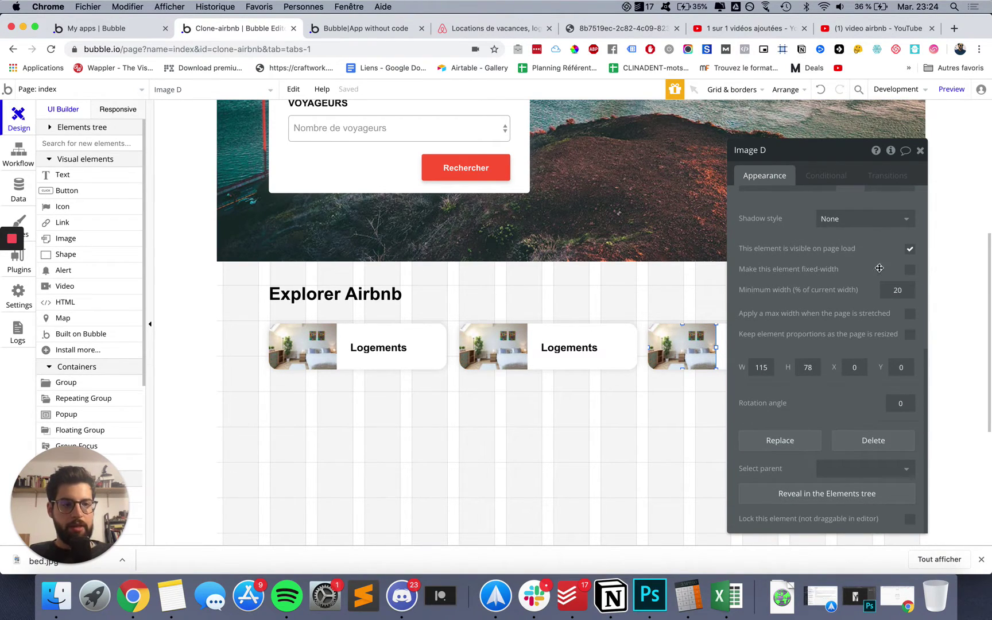
scroll(847, 234, "up", 2)
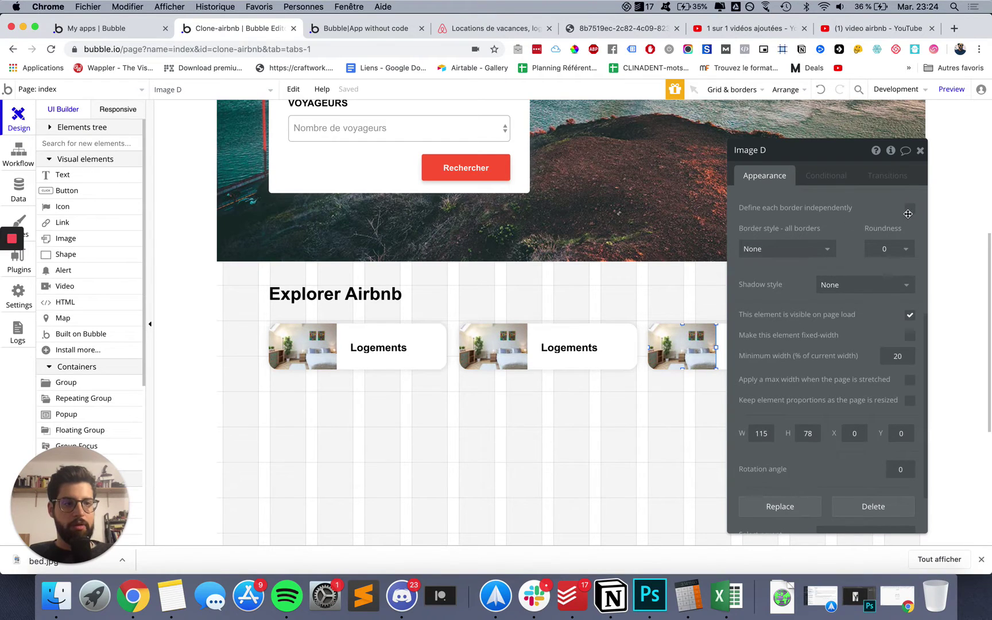
- Define each border of the third card's image independently and set its top-left roundness to 15
left_click(908, 211)
left_click(885, 253)
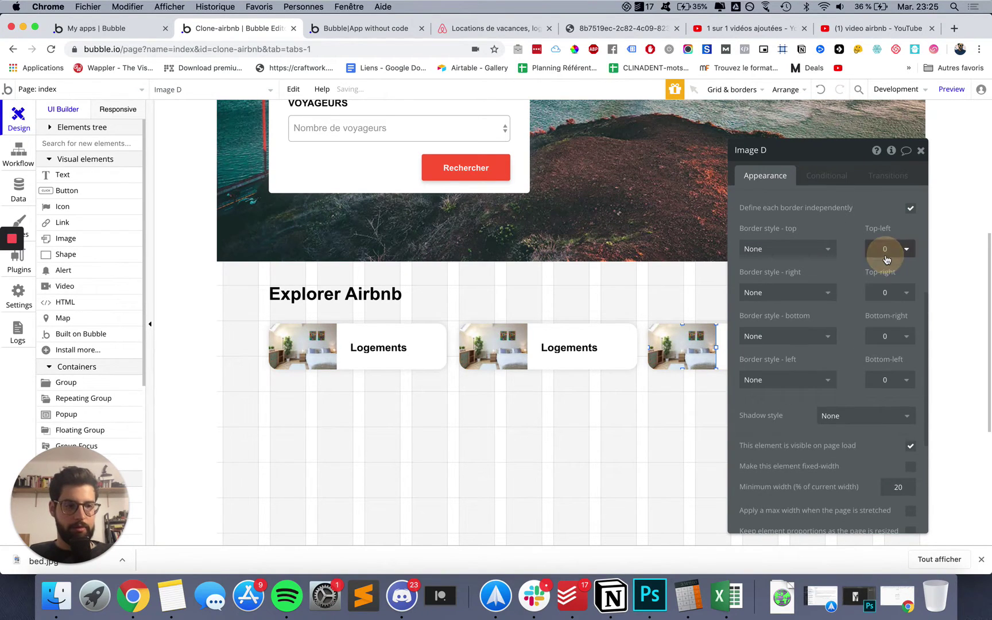
type("15")
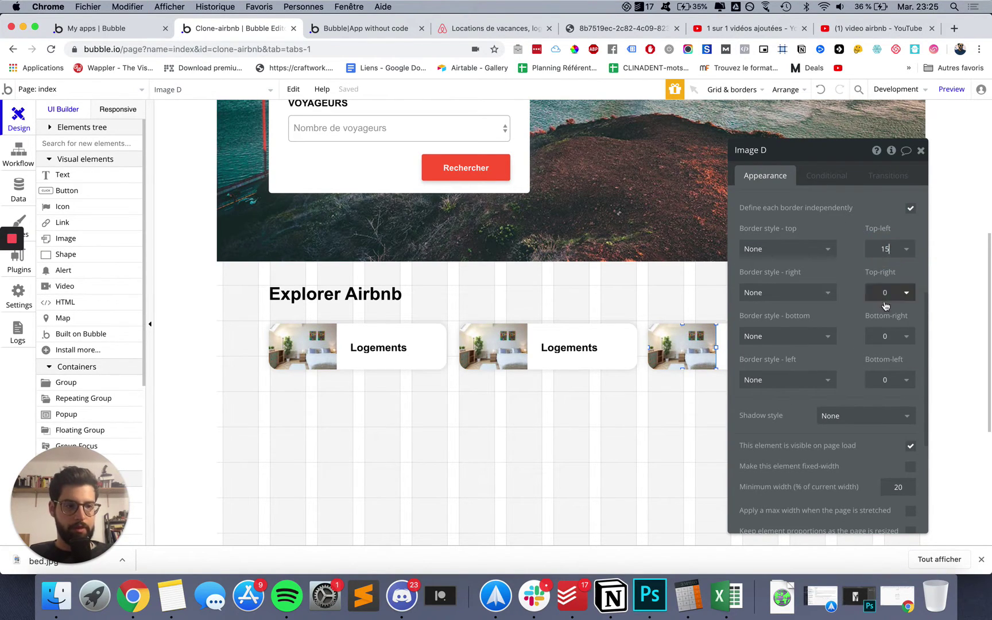
left_click(885, 336)
type("15")
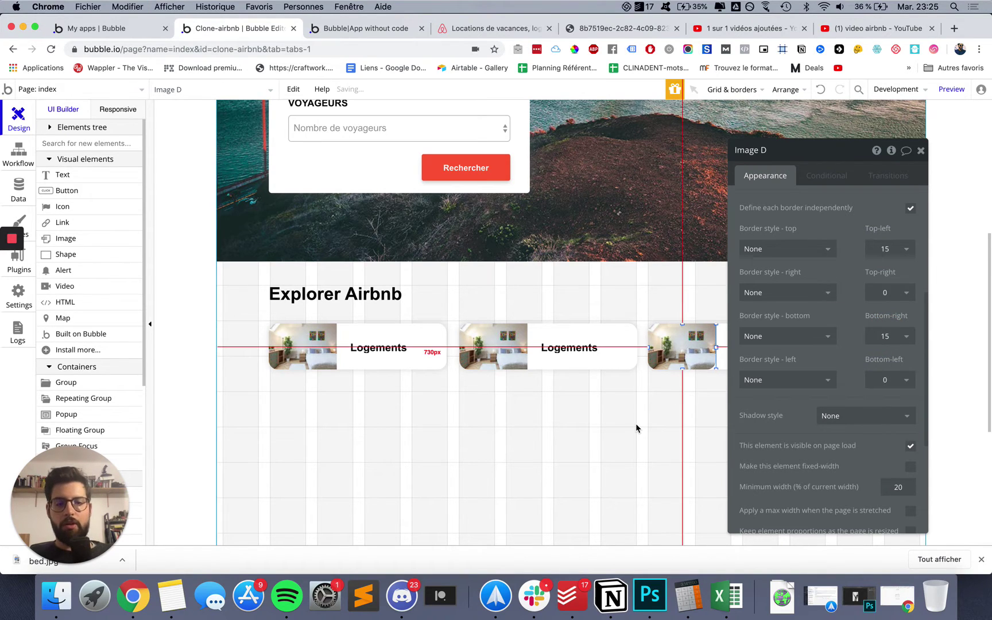
left_click(881, 336)
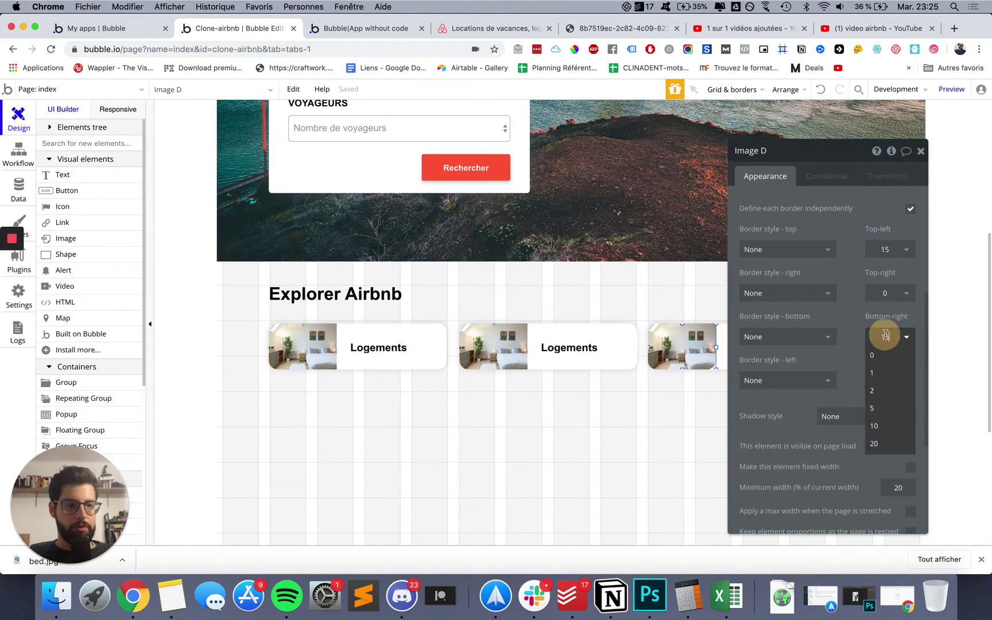
double_click(886, 336)
- Set the third card image's bottom-left roundness to 15 and close the property editor
left_click(885, 380)
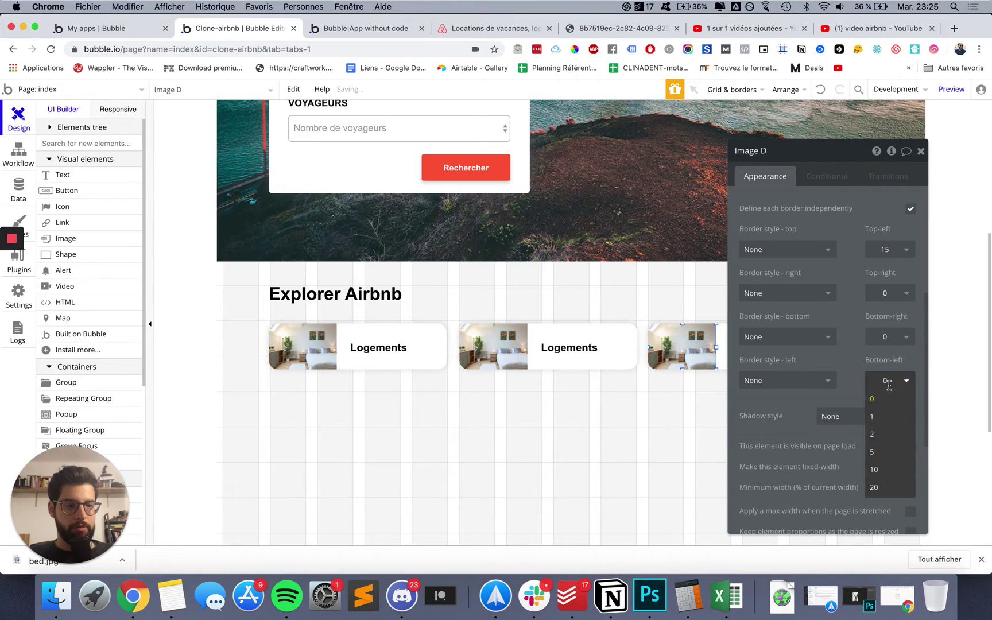
double_click(888, 381)
type("15")
left_click(837, 362)
left_click(679, 405)
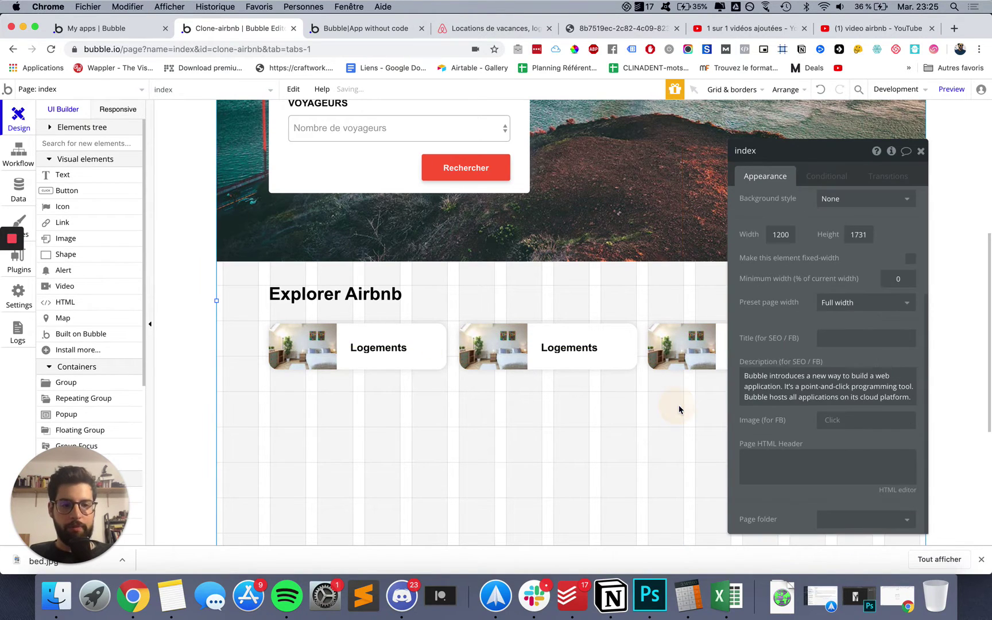
left_click(921, 151)
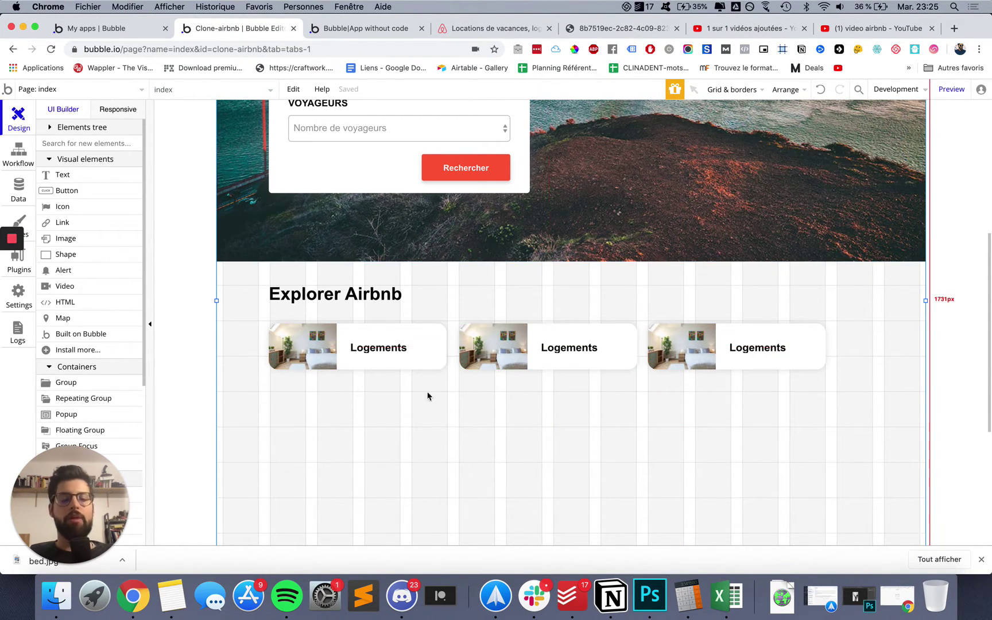
- Shift the three Logements cards left together until the first one sits close to the page's left edge
left_click(429, 339)
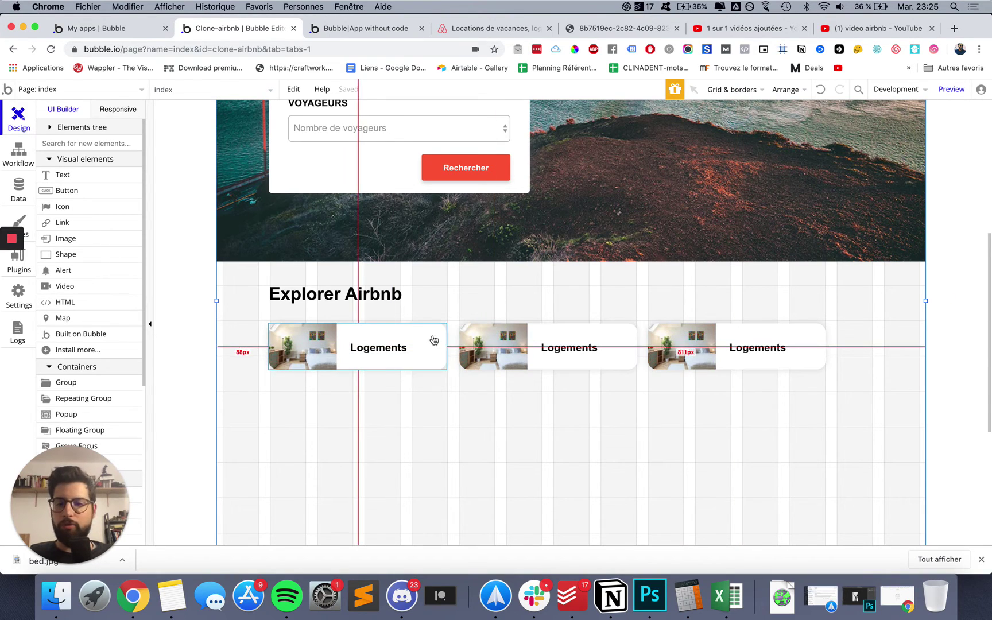
left_click(628, 335, "shift")
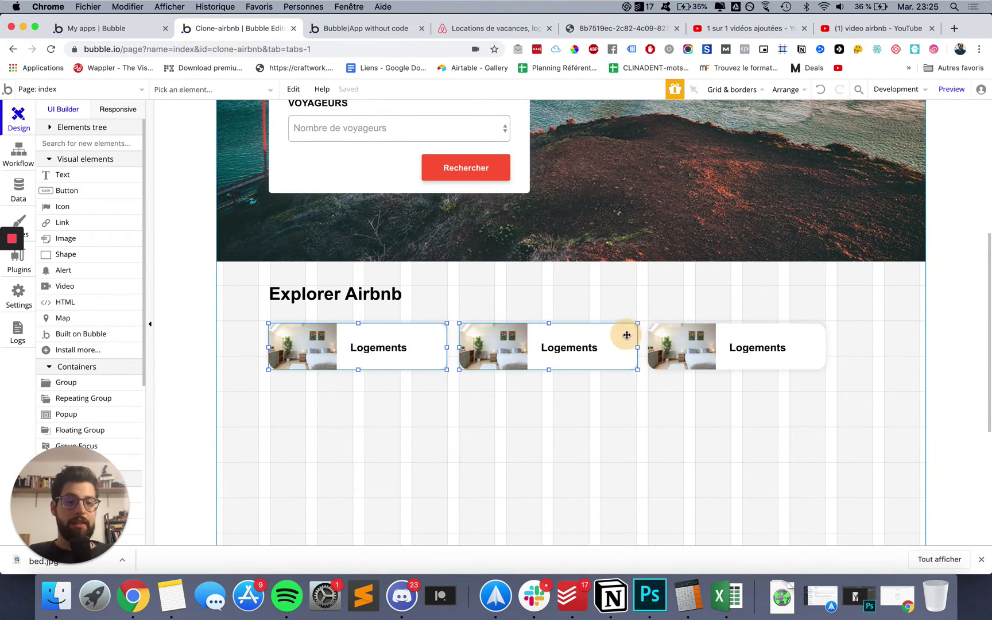
left_click(809, 337, "shift")
key("Left")
key("Left")
key("Left")
key("Left")
key("Left")
key("Left")
key("Left")
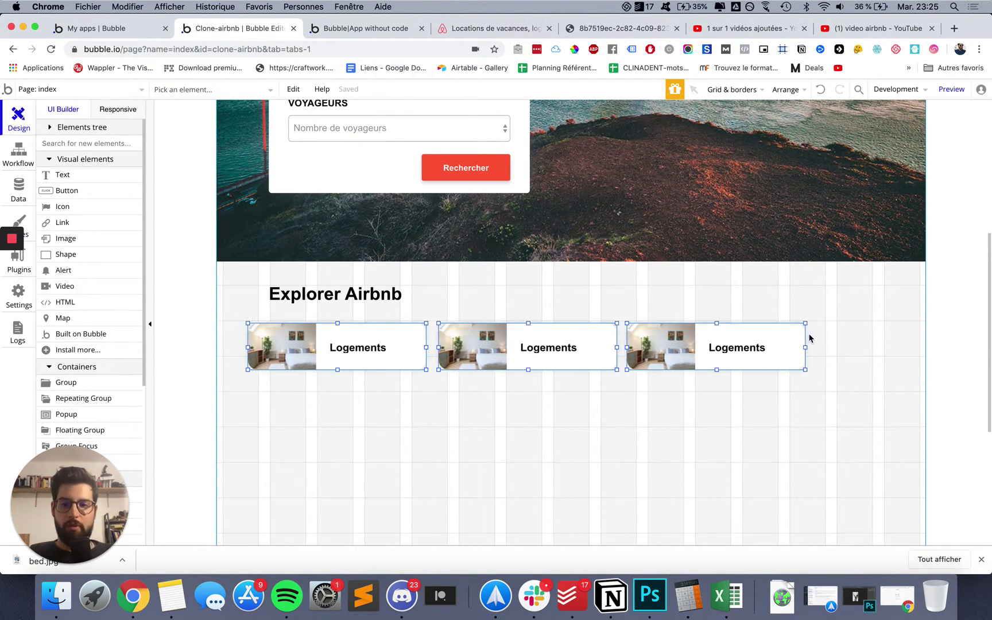
key("Left")
key("Left")
key("Left")
key("Left")
key("Left")
key("Left")
key("Left")
key("Left")
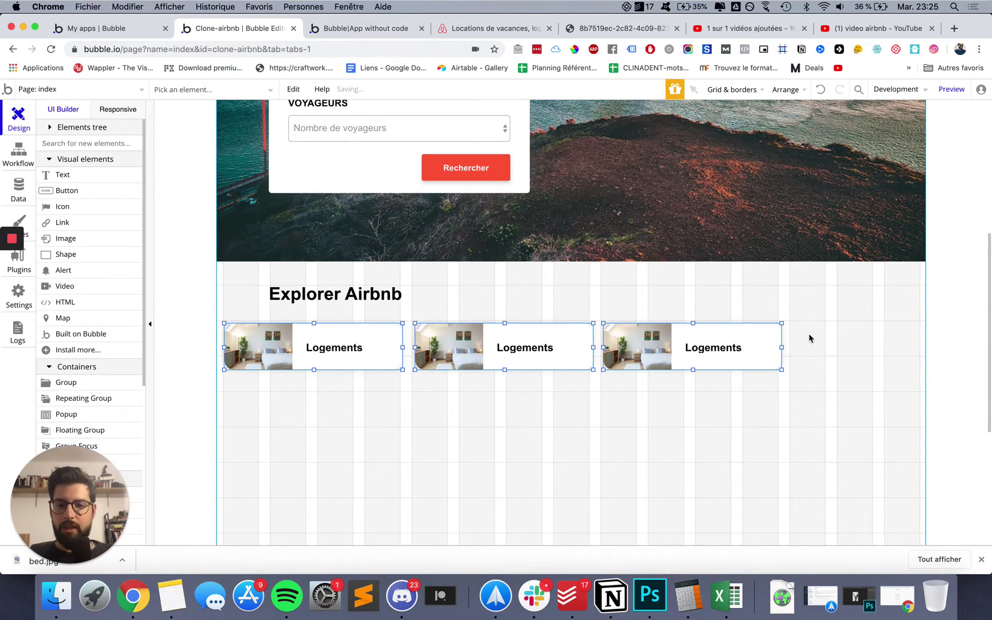
key("Left")
key("Left")
left_click(807, 344)
- Duplicate the third Logements card and place the copy at the same height at the row's right end, against the page edge
left_click(773, 331)
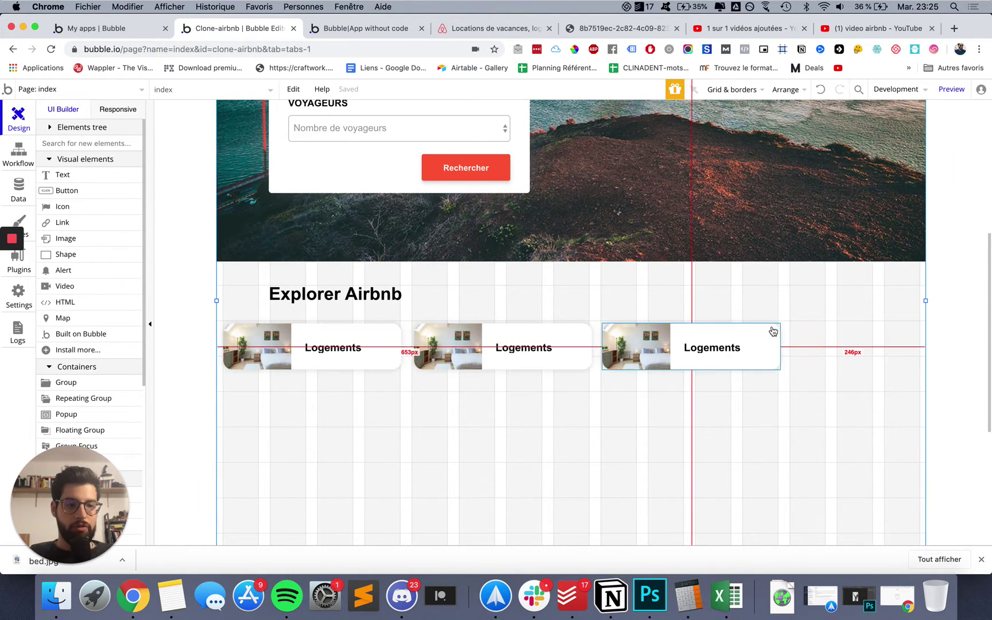
key("ctrl+c")
key("ctrl+v")
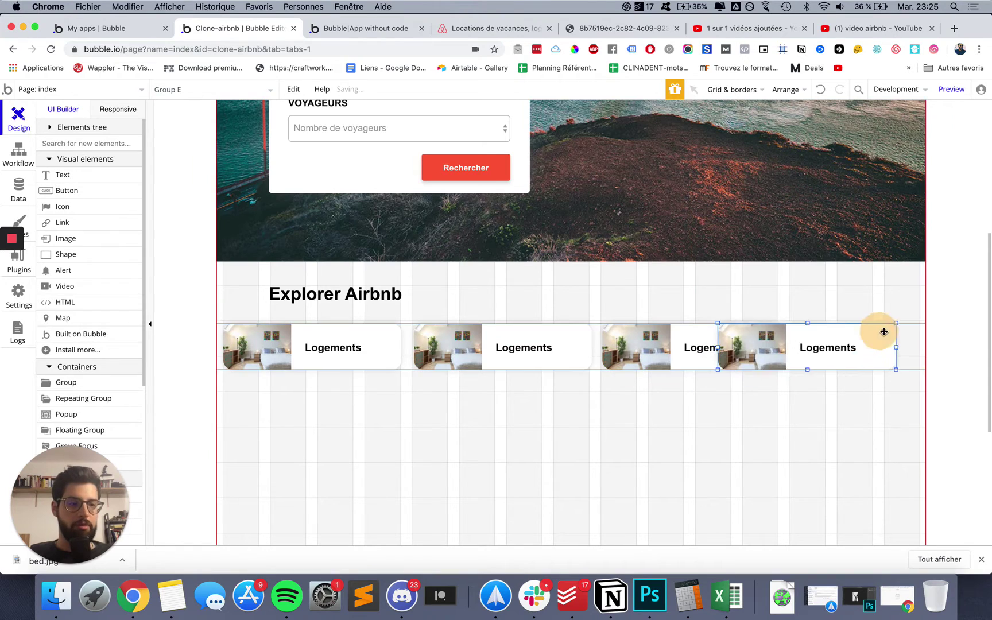
left_click(918, 333)
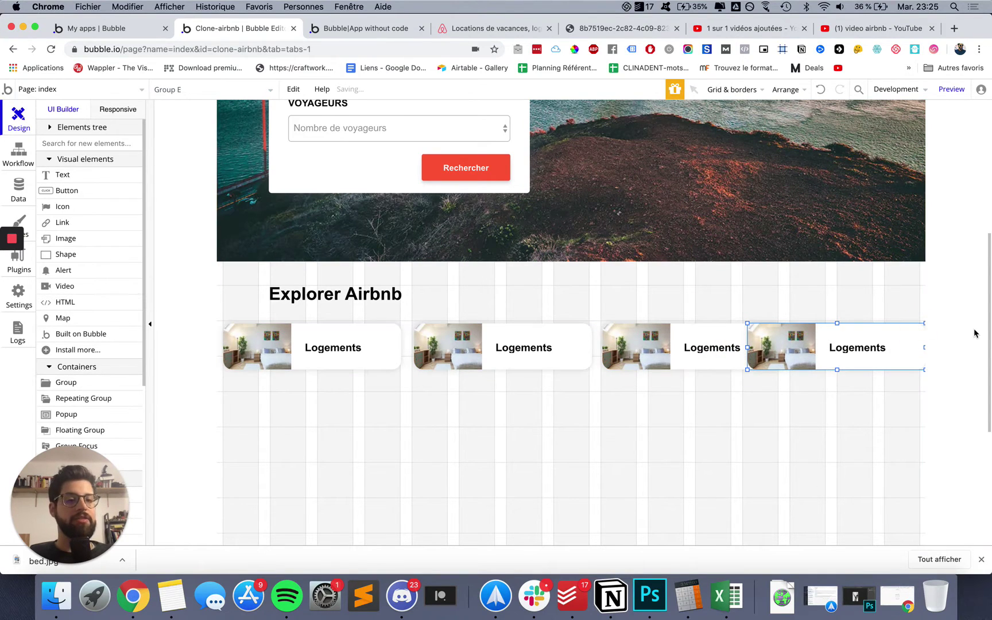
- Compare the clone's Explorer Airbnb row and page width with the real Airbnb homepage, including how its layout reacts to window resizing
left_click(363, 33)
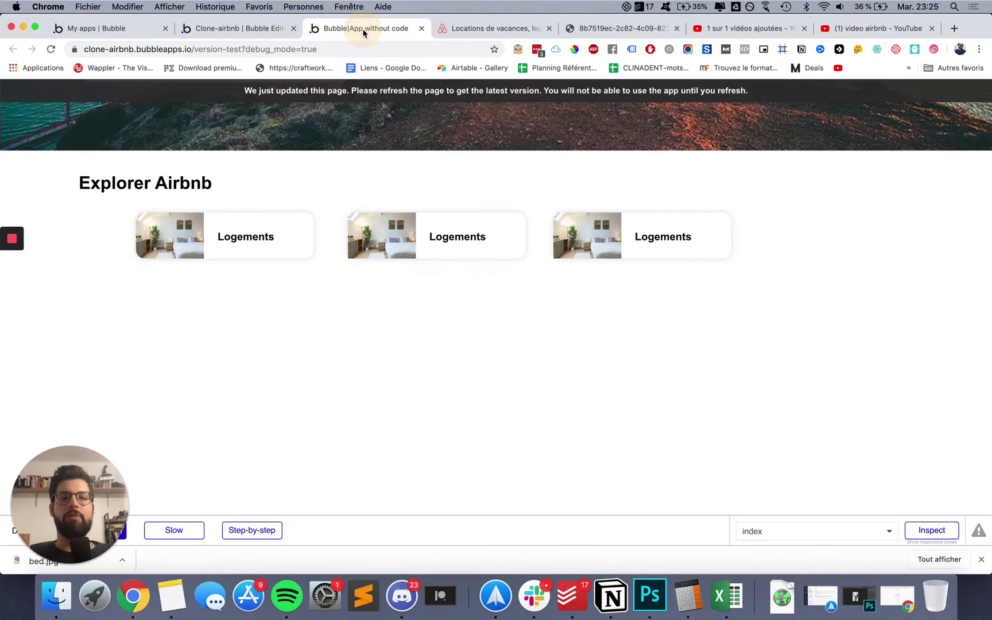
scroll(377, 262, "up", 5)
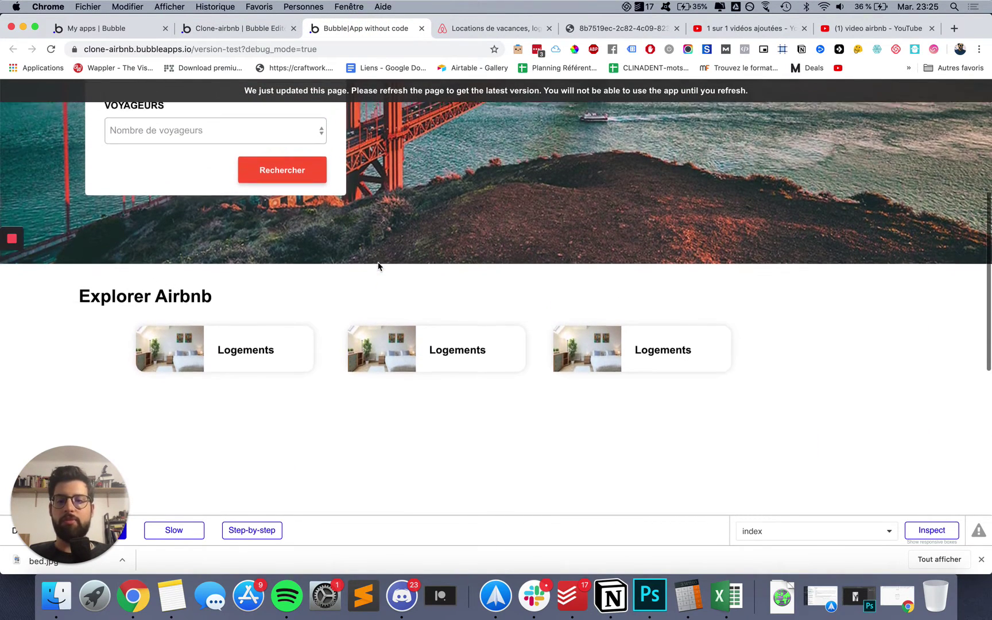
left_click(486, 28)
scroll(427, 230, "down", 2)
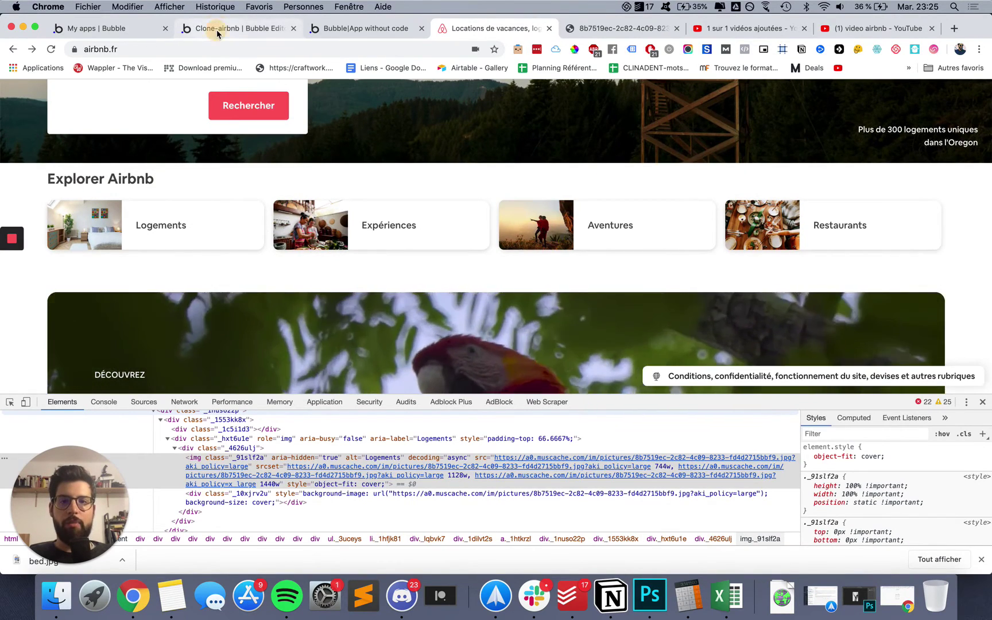
left_click(217, 30)
double_click(484, 271)
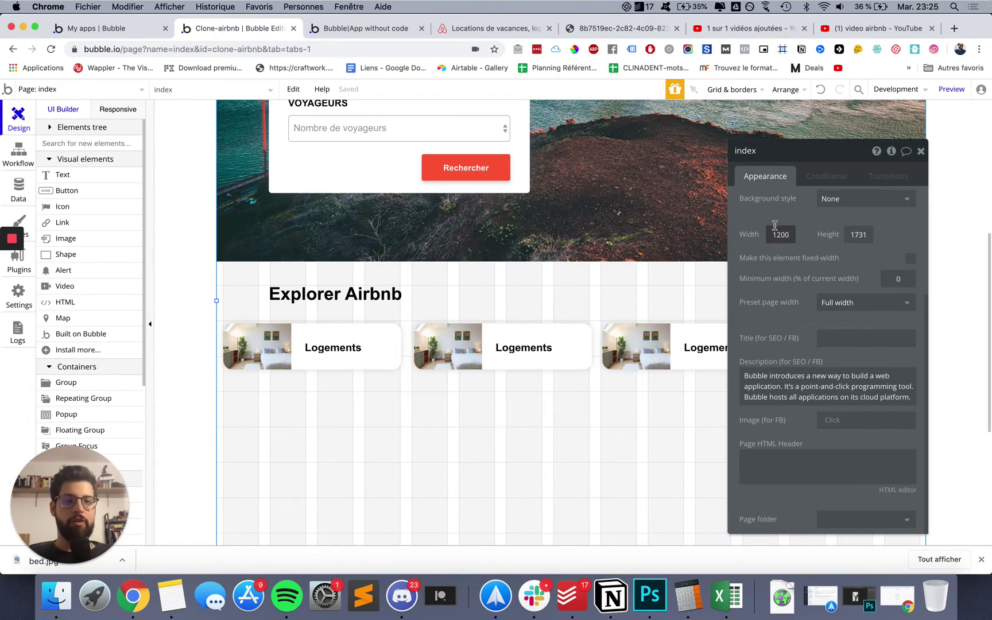
left_click(471, 28)
scroll(459, 285, "down", 2)
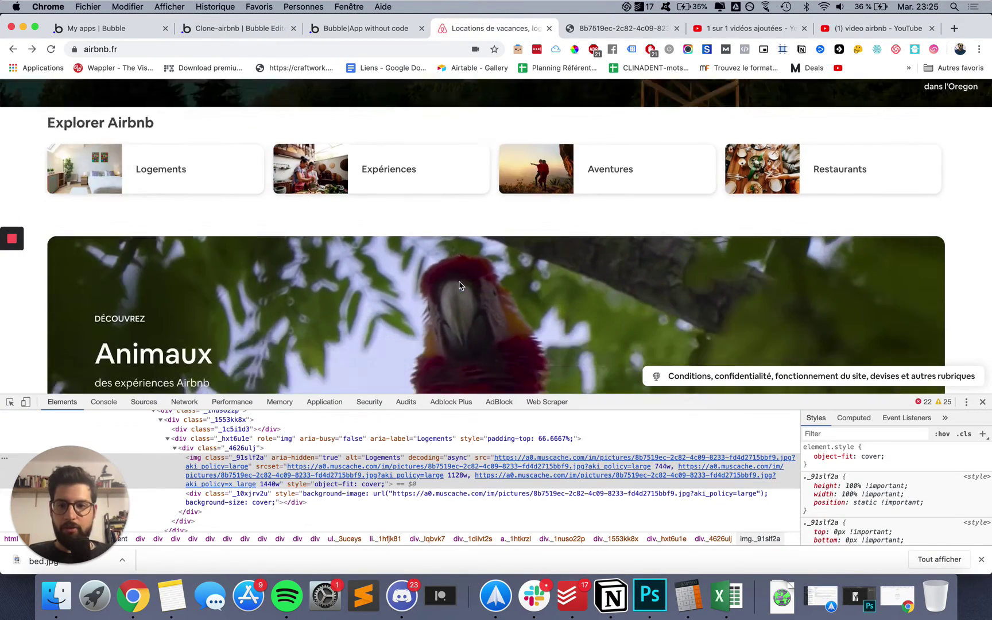
scroll(459, 285, "down", 10)
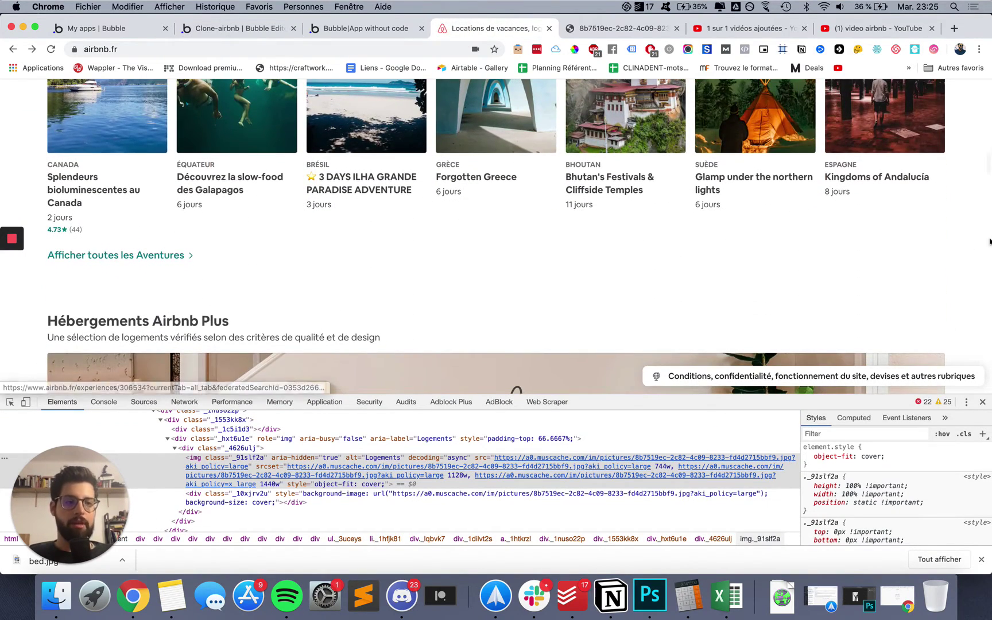
left_click_drag(990, 241, 810, 236)
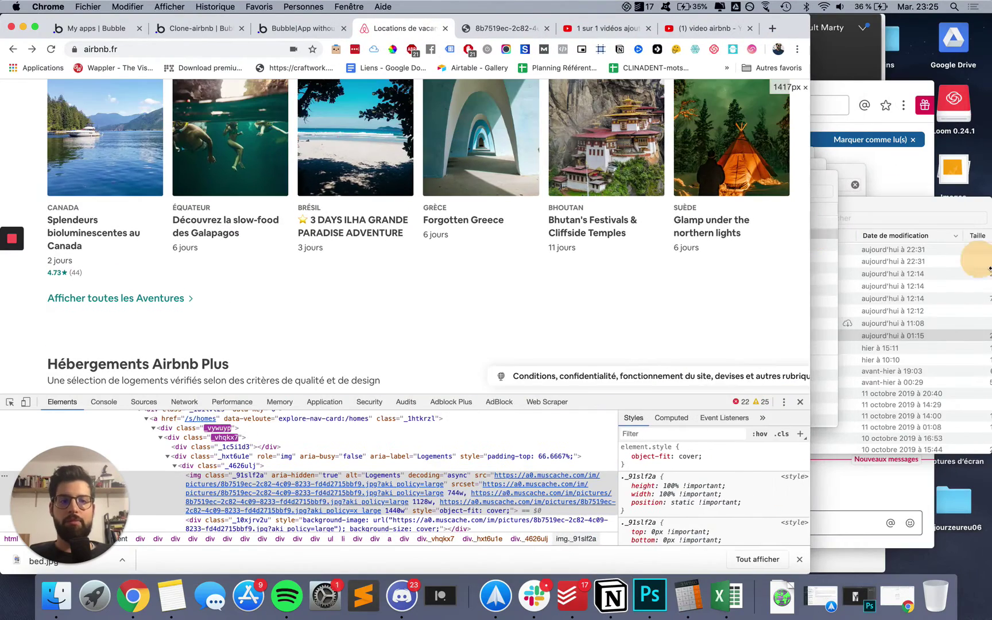
left_click_drag(990, 269, 991, 269)
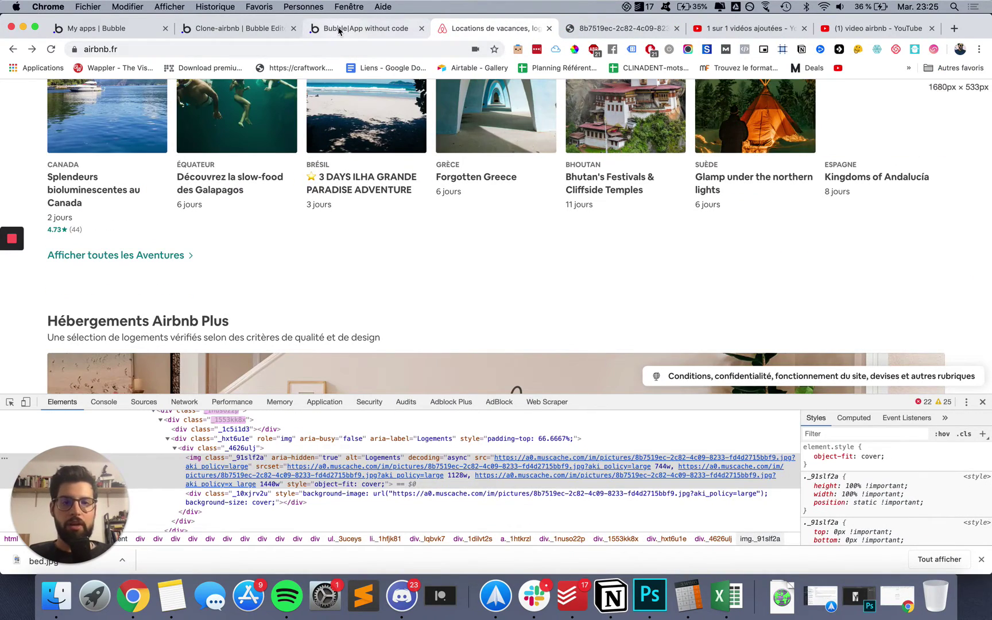
- Set the index page's width to 1600 and close its property editor
left_click(346, 28)
left_click(236, 28)
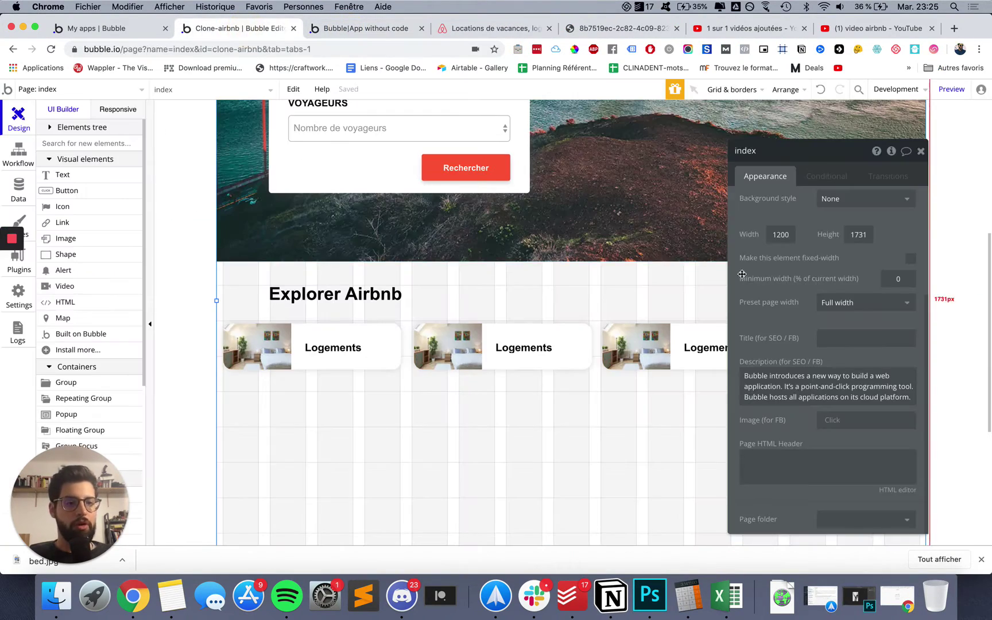
left_click(778, 235)
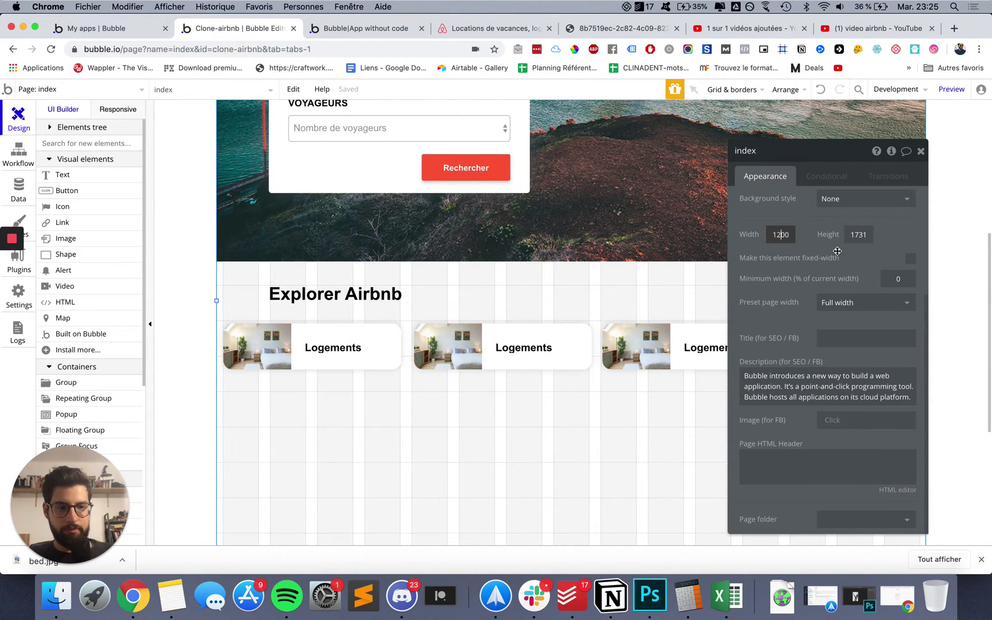
key("BackSpace")
type("6")
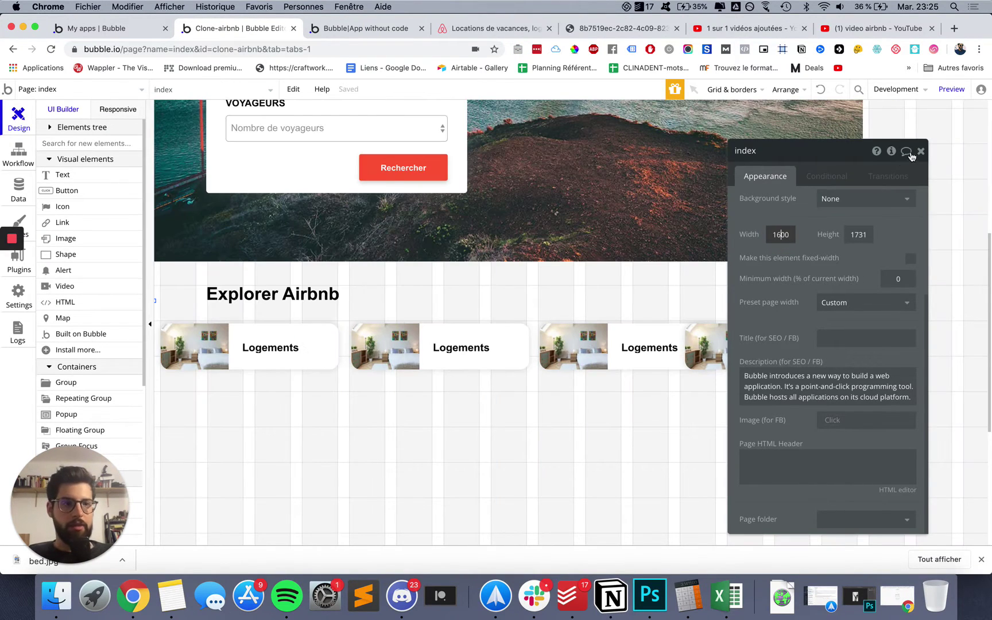
left_click(920, 150)
- Move the fourth Logements card right at the same height, clear of the third card, and dismiss the browser's downloads bar
scroll(869, 294, "down", 1)
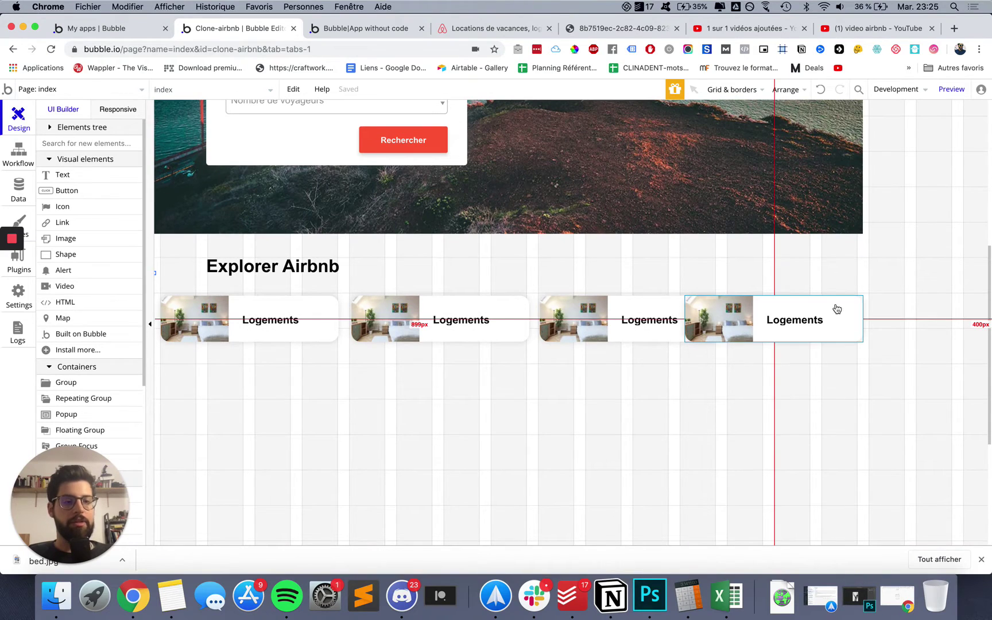
left_click_drag(838, 306, 924, 303)
scroll(807, 416, "right", 5)
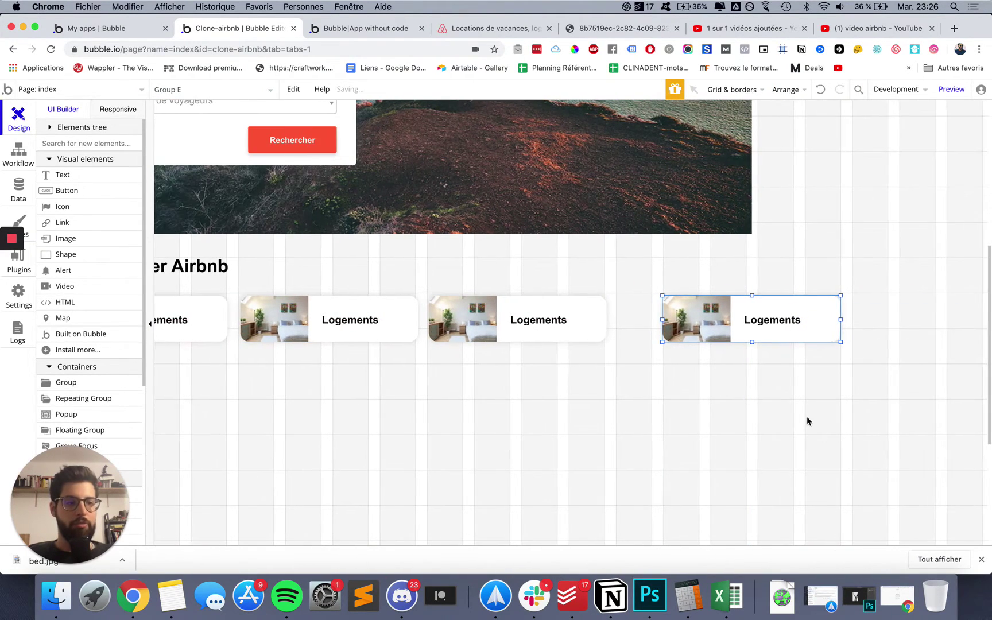
left_click(981, 560)
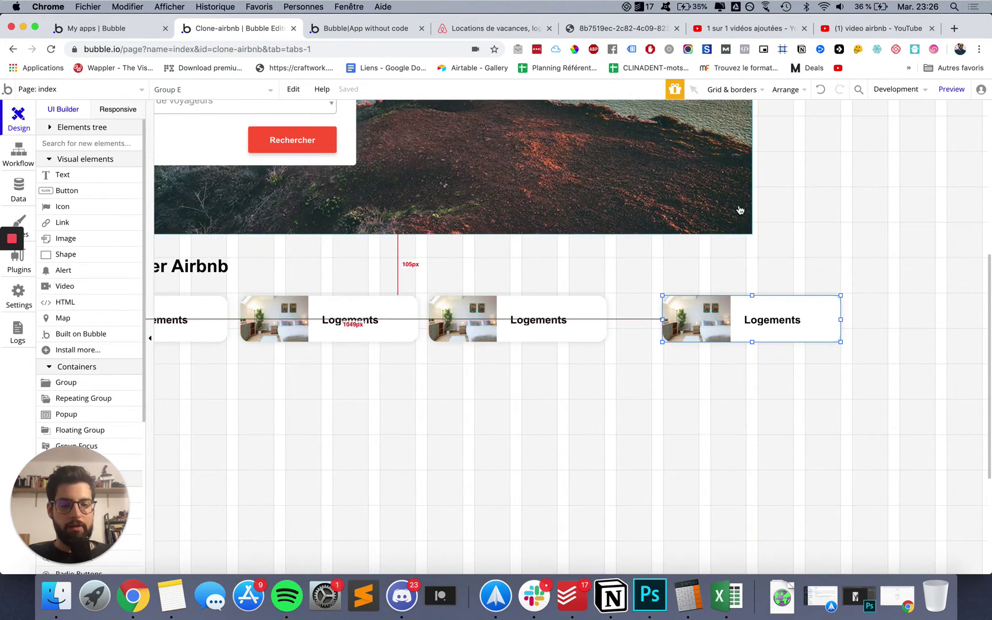
- Set the width of the bridge hero image to 1600 and close its property editor
scroll(677, 279, "down", 1)
scroll(678, 278, "up", 3)
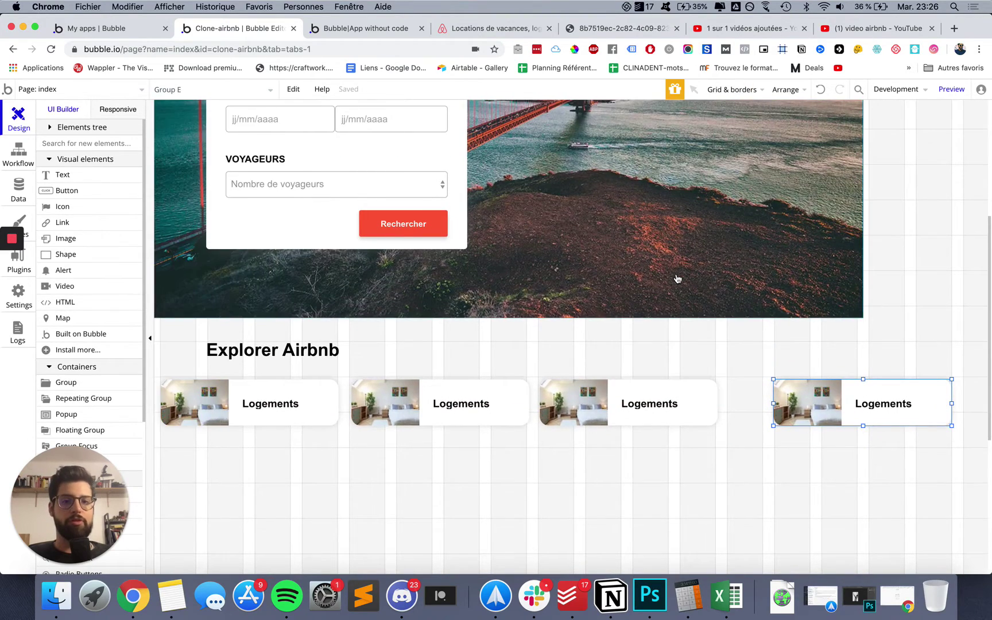
scroll(678, 278, "up", 6)
left_click(682, 252)
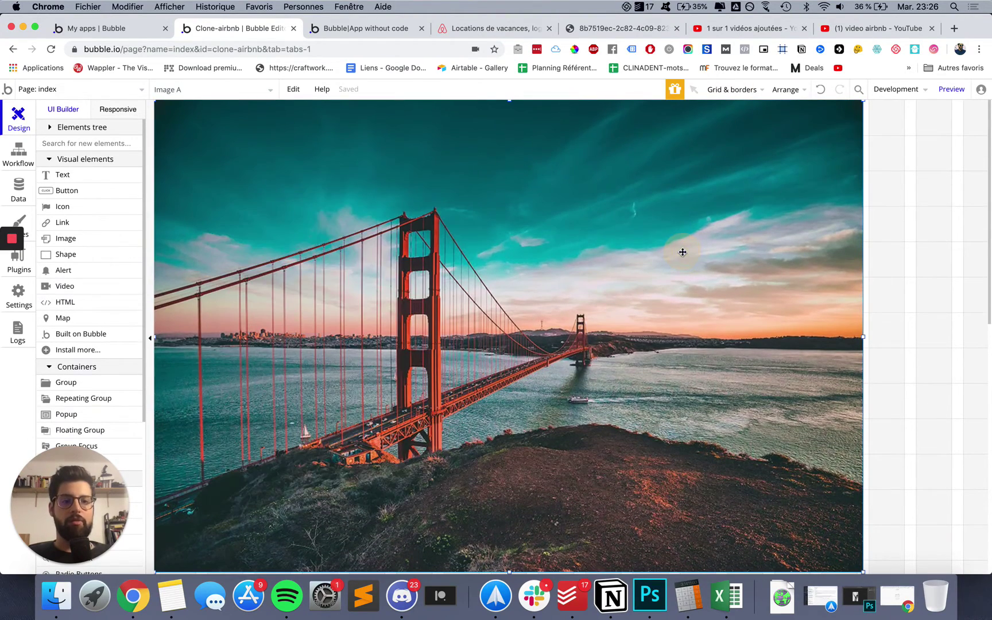
double_click(778, 275)
scroll(769, 390, "down", 3)
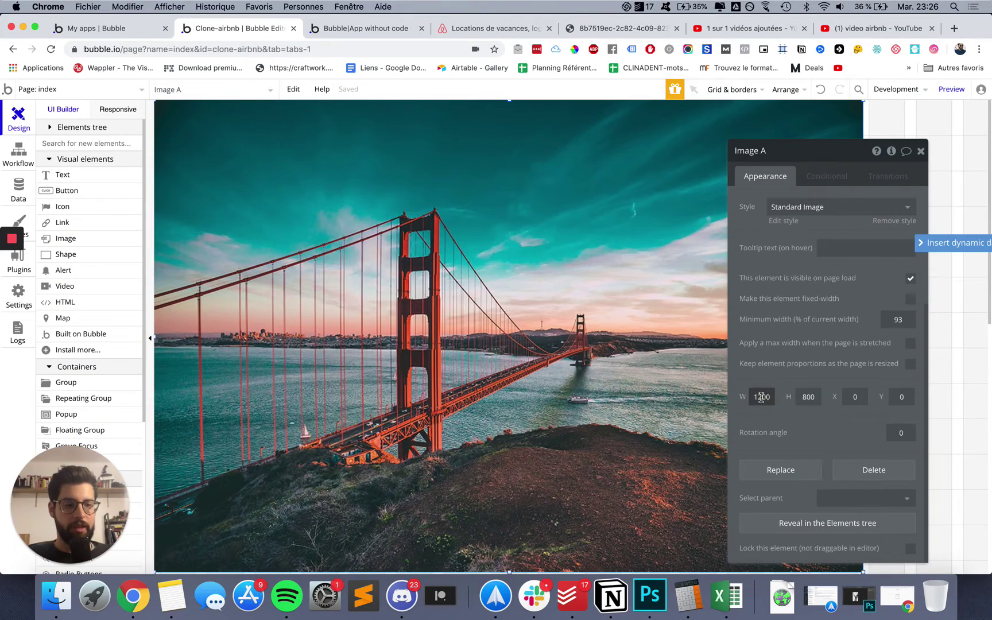
double_click(762, 397)
type("1600")
key("Return")
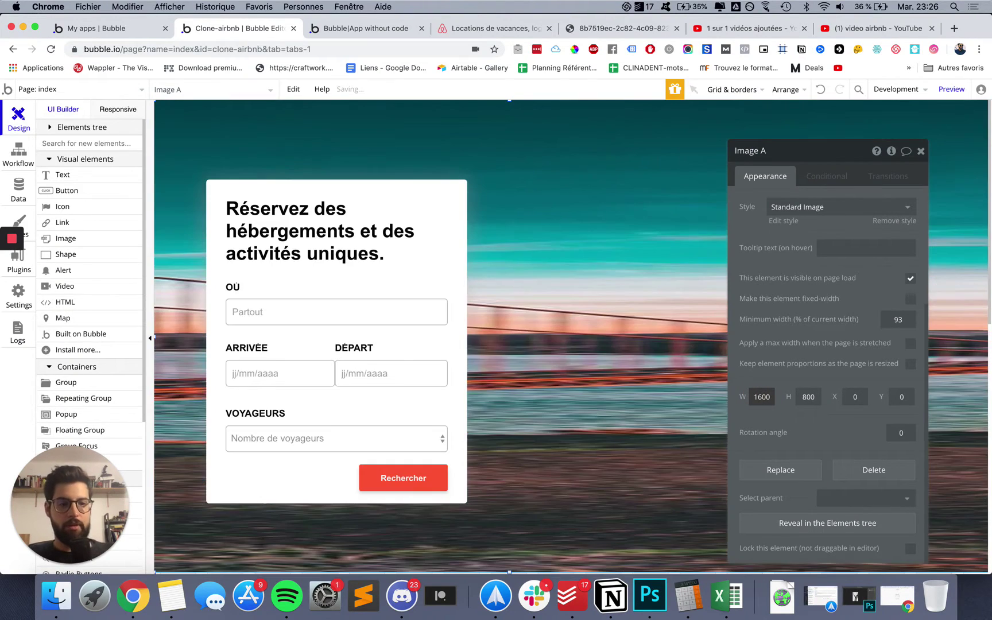
scroll(648, 394, "down", 4)
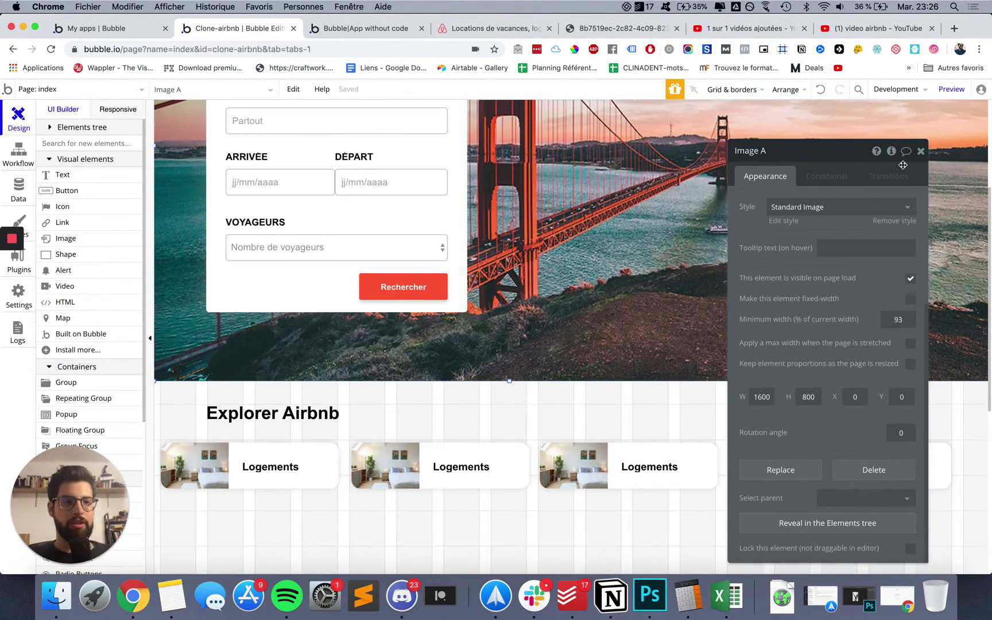
left_click(920, 151)
- Shift the first three Logements cards right together until the first one lines up with the Explorer Airbnb heading's left edge
left_click(321, 455)
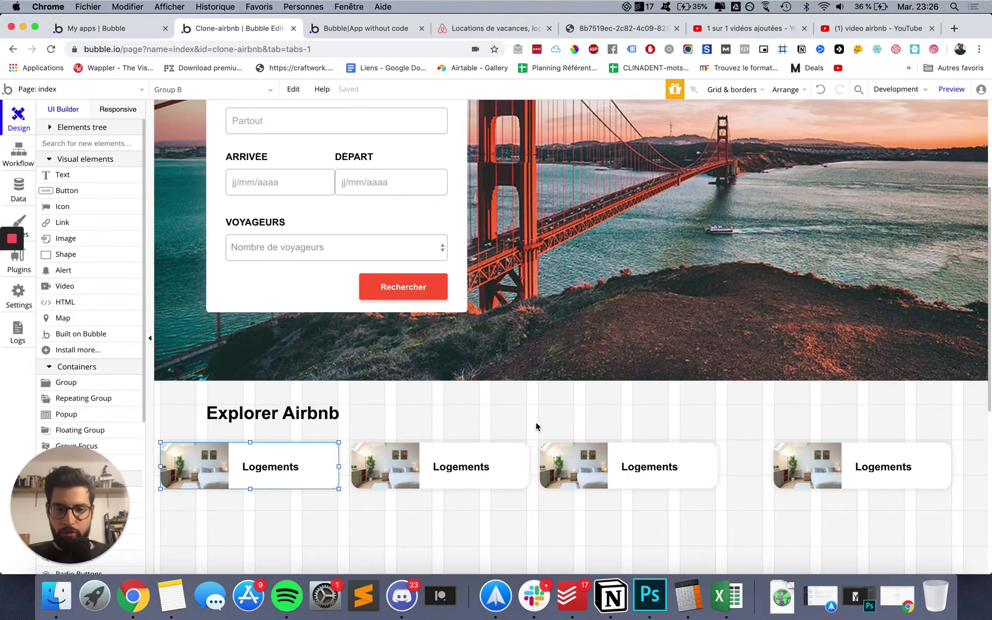
left_click(514, 451, "shift")
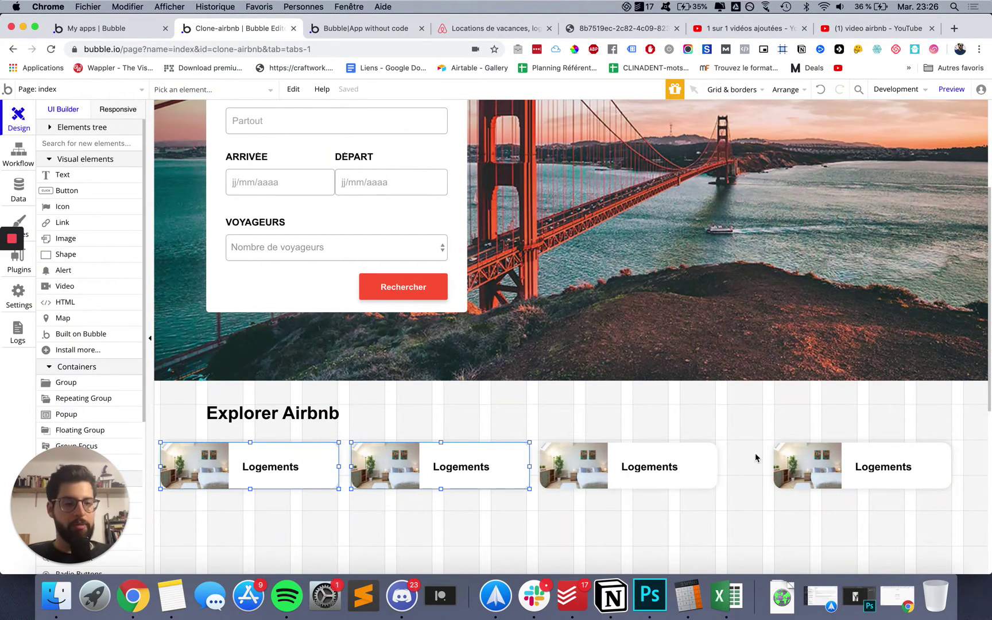
scroll(755, 453, "down", 2)
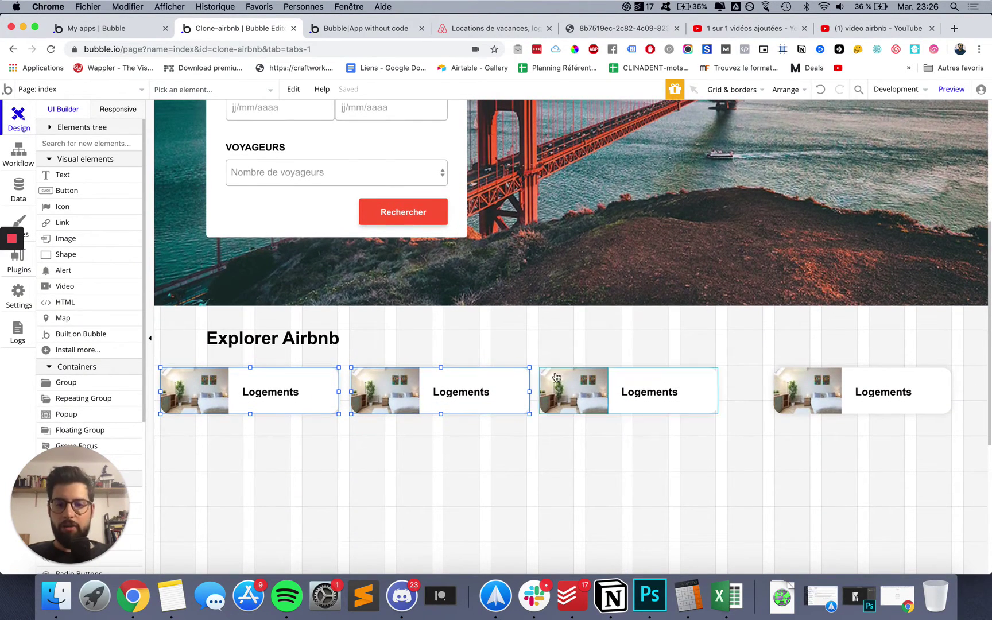
left_click_drag(669, 377, 716, 376)
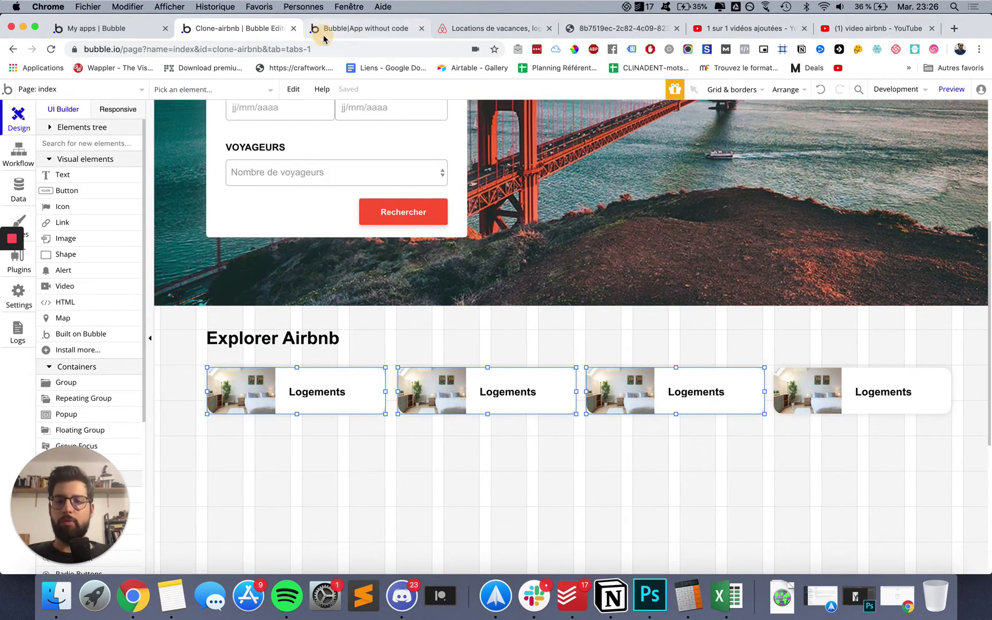
- Check the four-card row in the preview and move the fourth Logements card further right in the editor
left_click(324, 32)
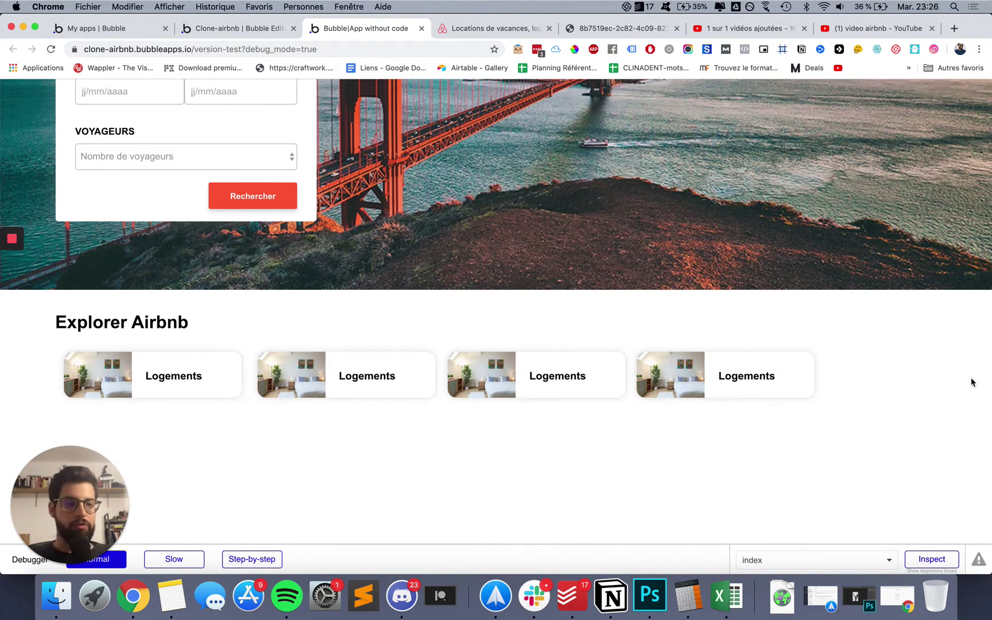
left_click(260, 29)
left_click(310, 342)
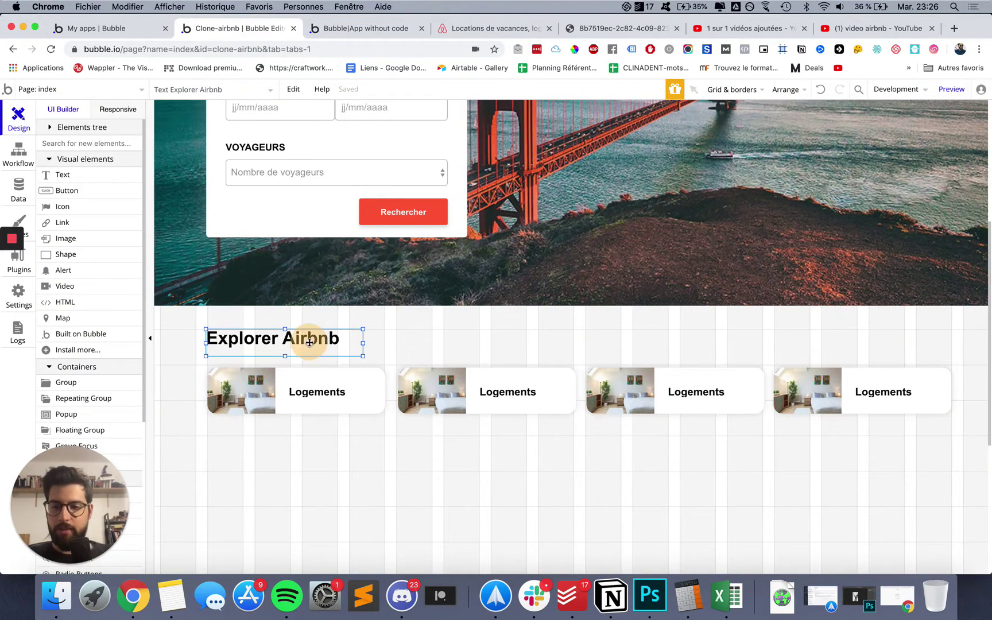
left_click(370, 378)
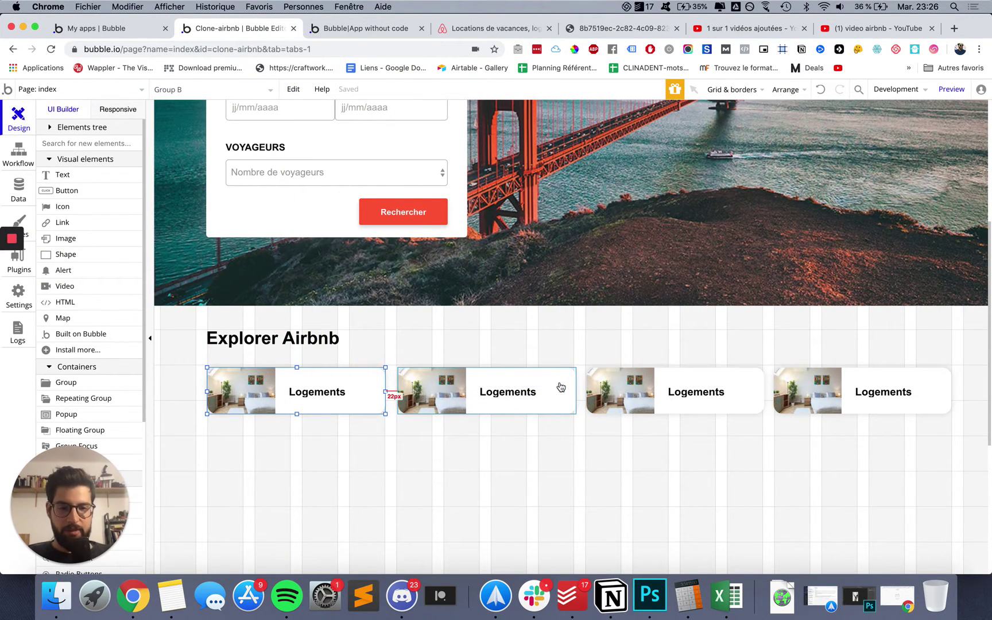
scroll(660, 388, "right", 4)
left_click_drag(810, 382, 905, 375)
- Select all four Logements cards together and align their tops
left_click(622, 376, "shift")
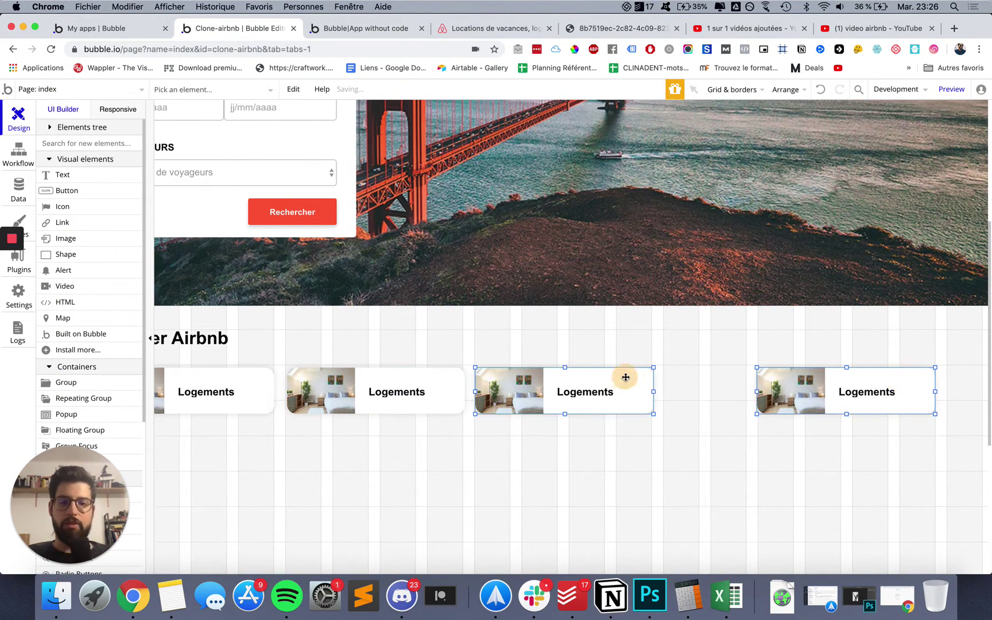
left_click(456, 382, "shift")
left_click(259, 381, "shift")
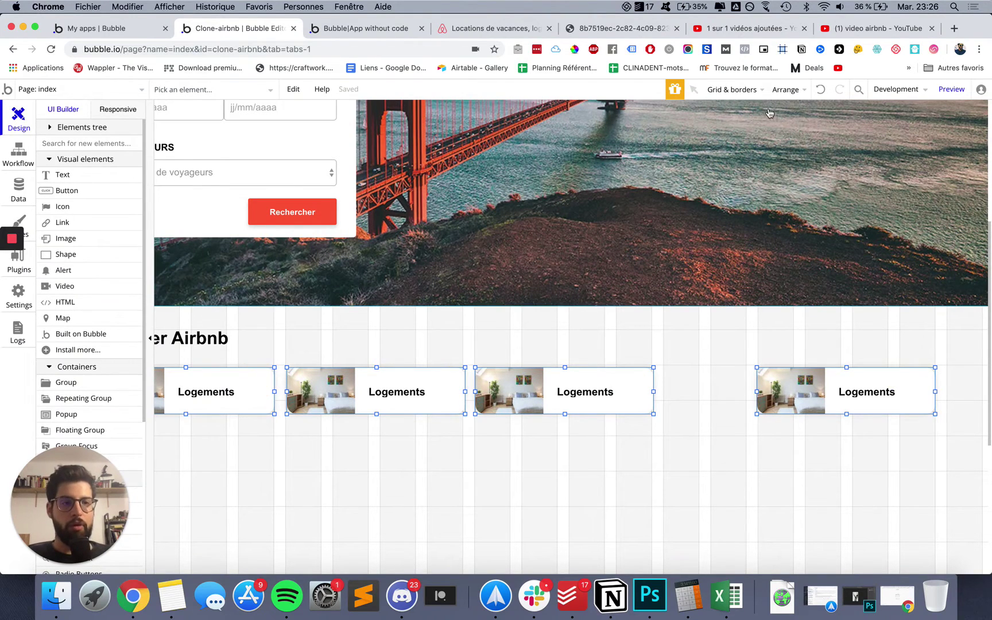
left_click(786, 90)
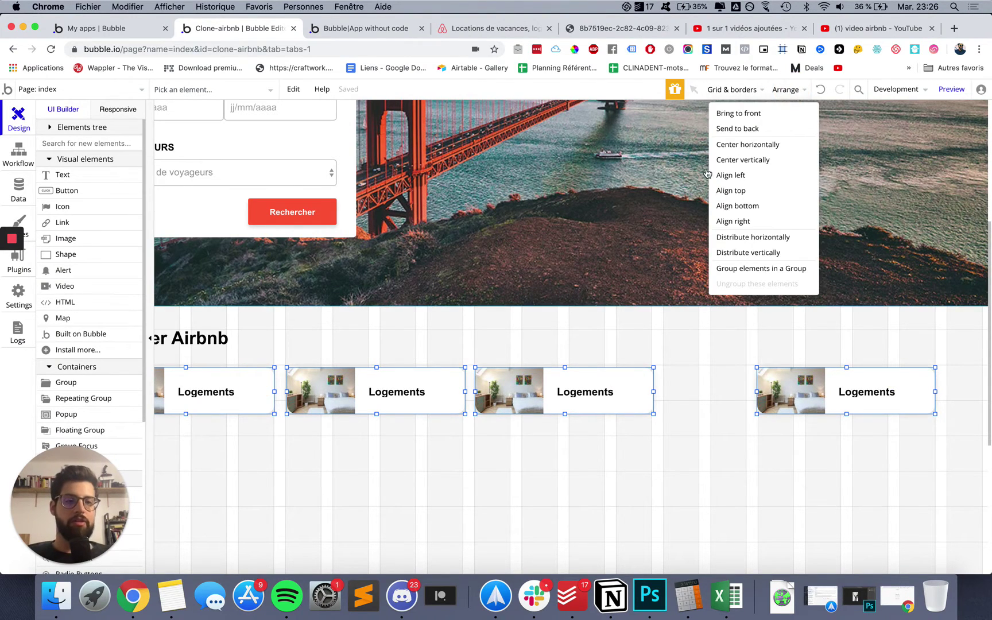
left_click(719, 190)
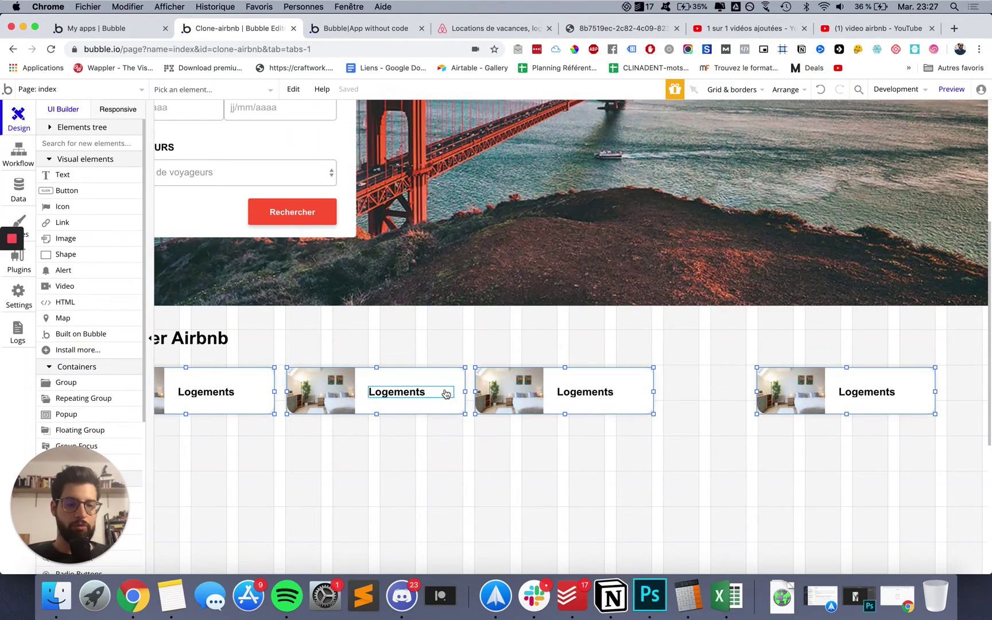
- Bring up the arrangement options for distributing the four selected Logements cards horizontally
left_click(798, 89)
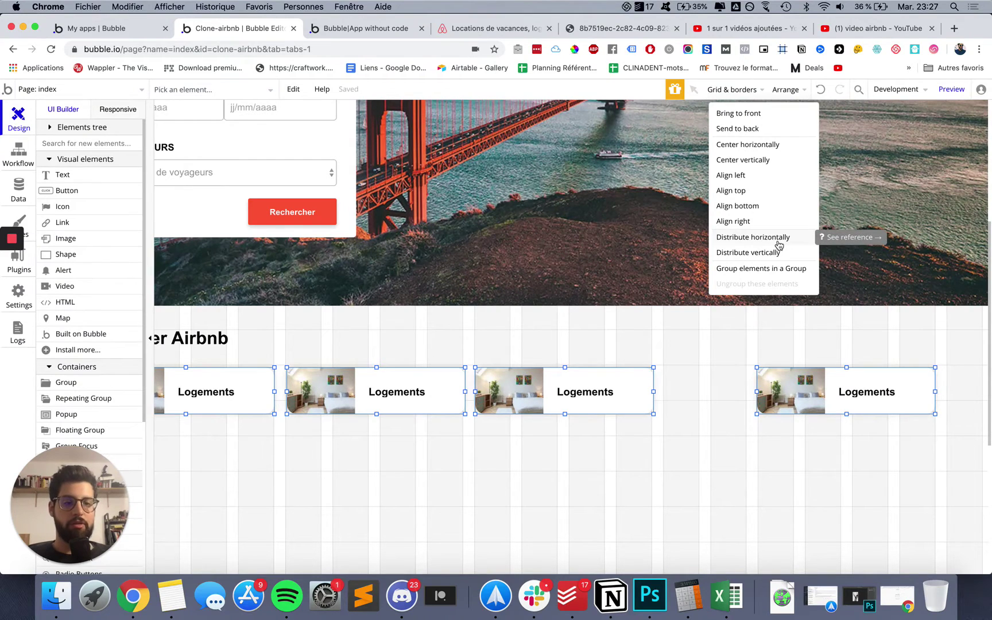
scroll(637, 396, "left", 5)
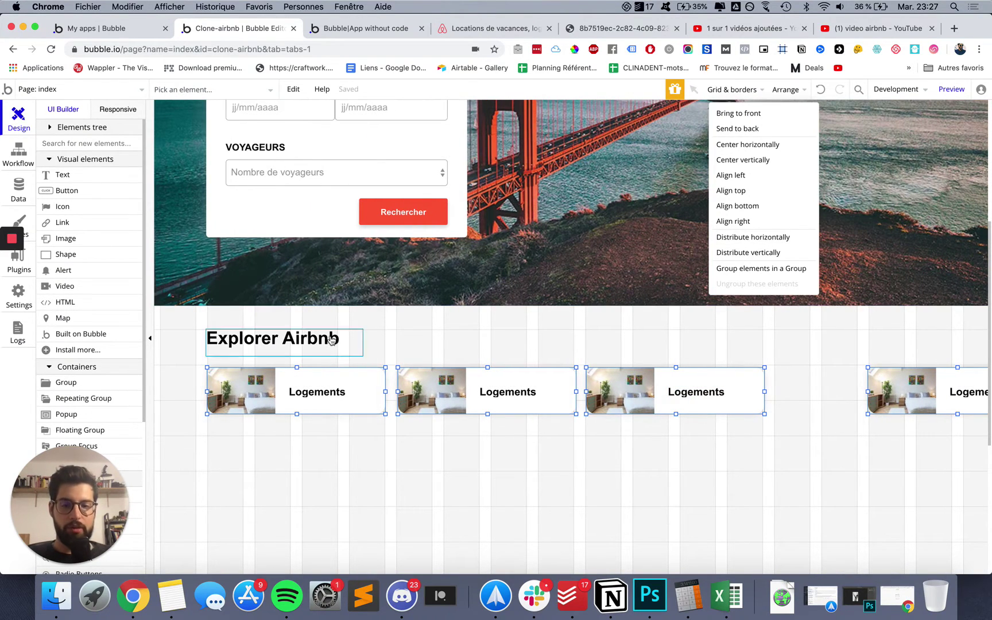
- Distribute the four selected Logements cards horizontally so the gaps between them are equal
scroll(299, 375, "right", 5)
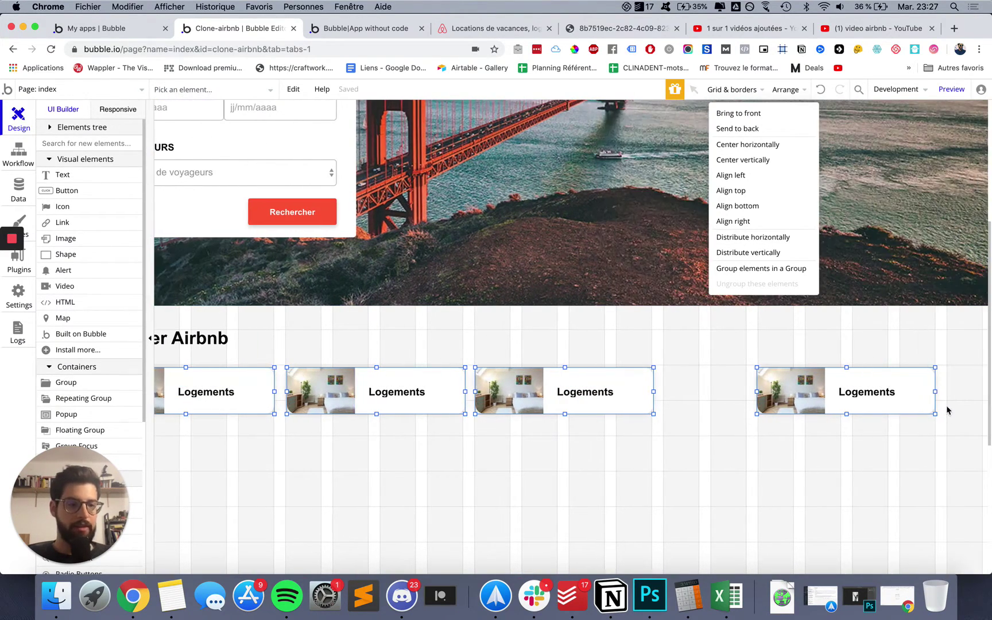
left_click(787, 239)
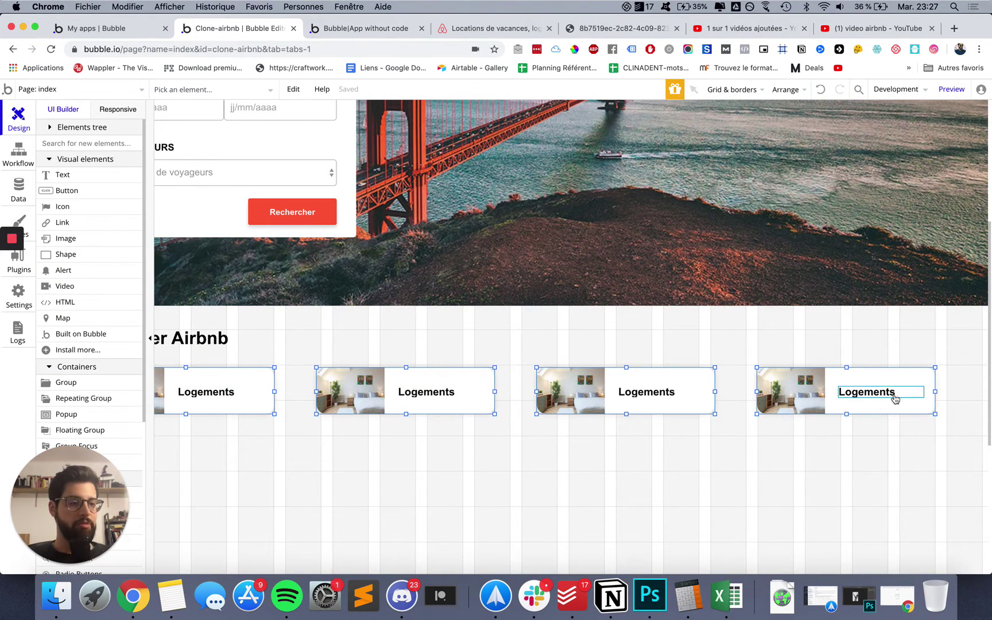
scroll(894, 399, "left", 5)
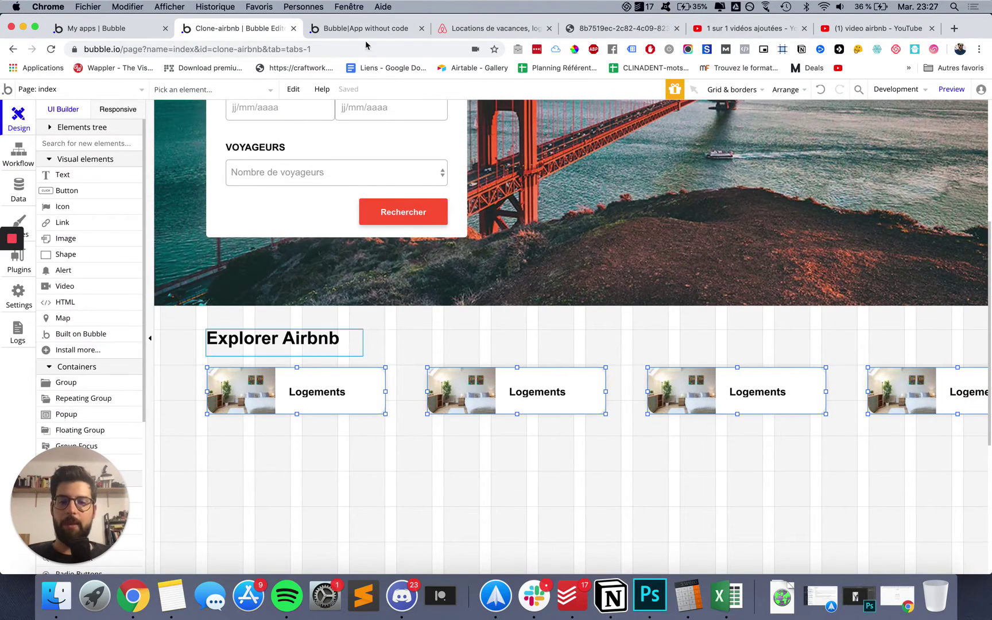
- Compare the card row in the app preview with the Explorer Airbnb section on airbnb.fr
left_click(329, 29)
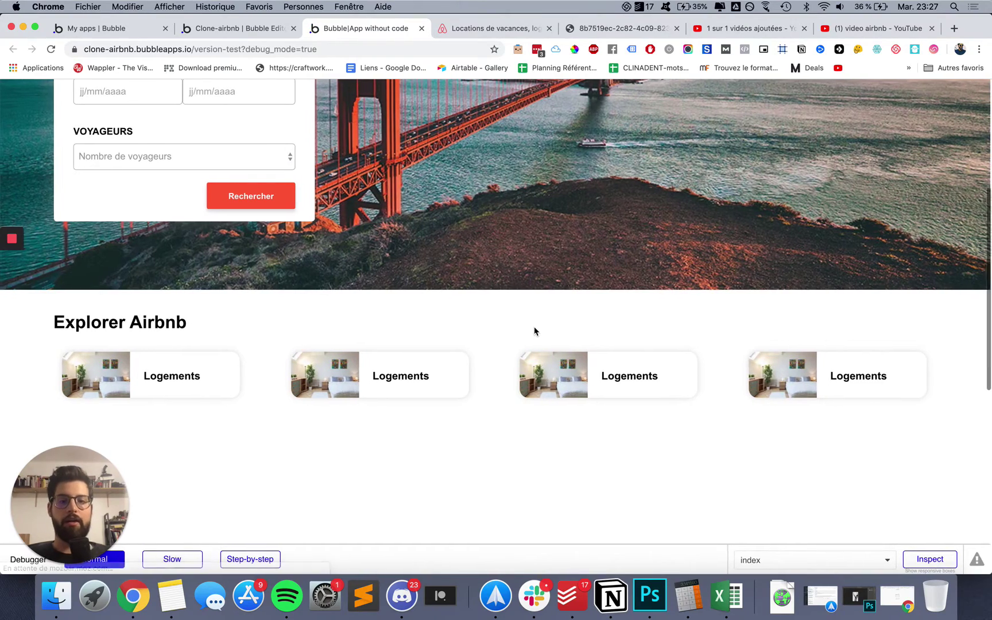
left_click(459, 28)
scroll(417, 190, "up", 15)
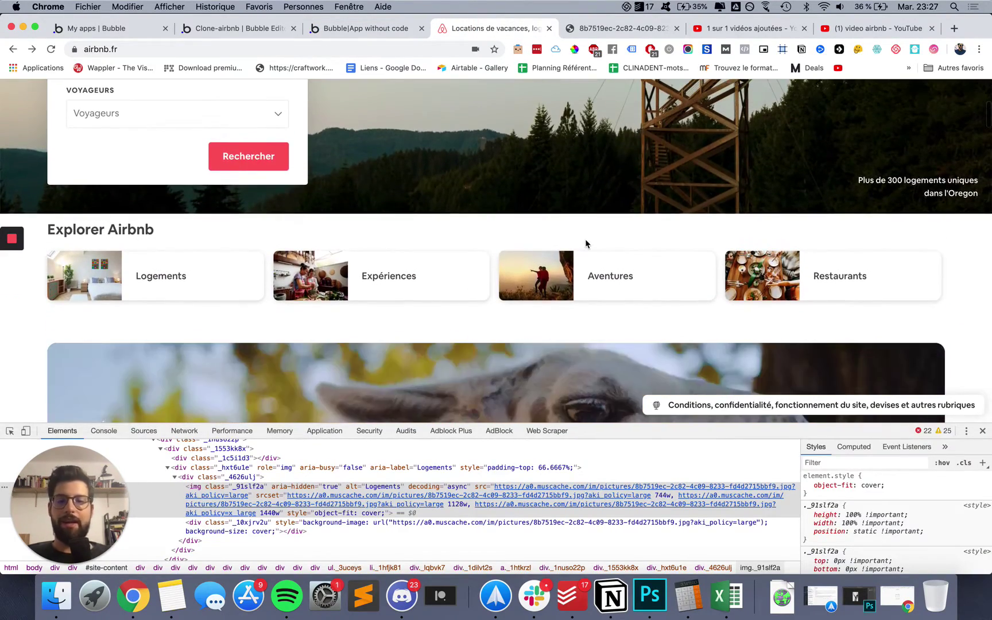
left_click(381, 28)
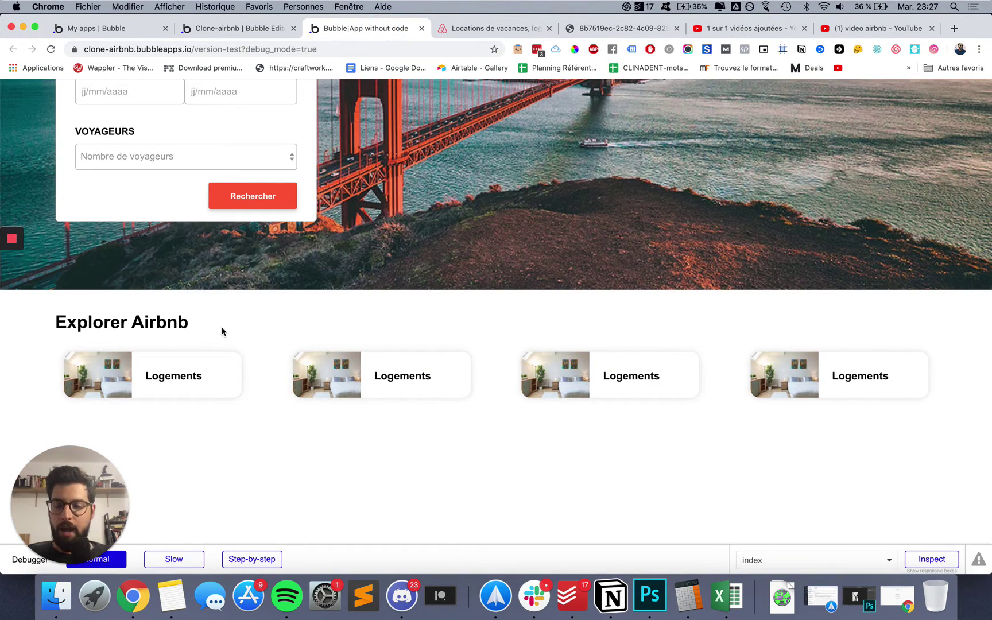
- In the Bubble editor, set the width of the first and second Logements cards to 340
left_click(248, 28)
double_click(372, 376)
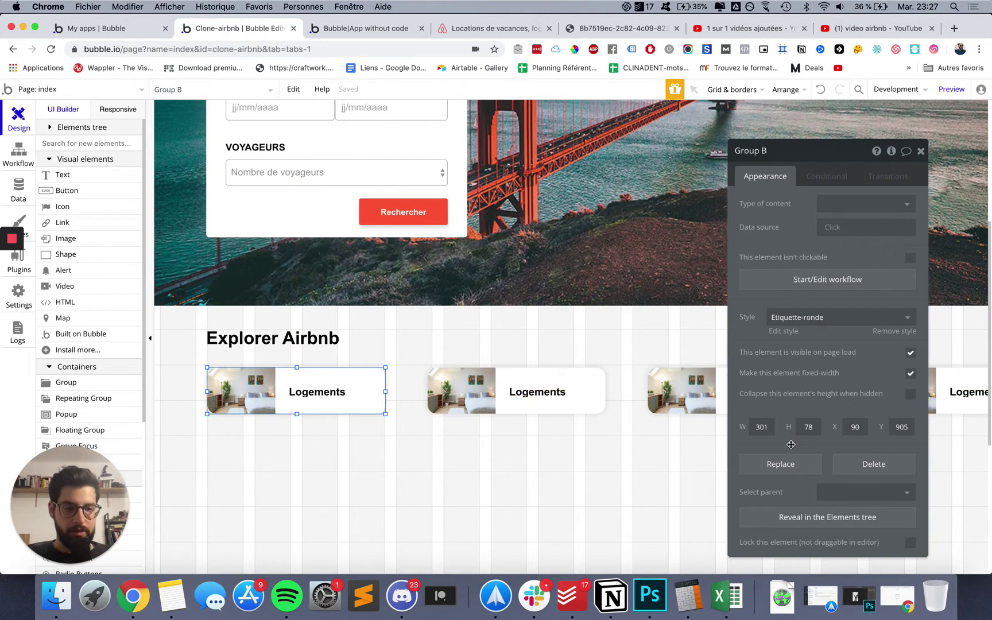
left_click(761, 427)
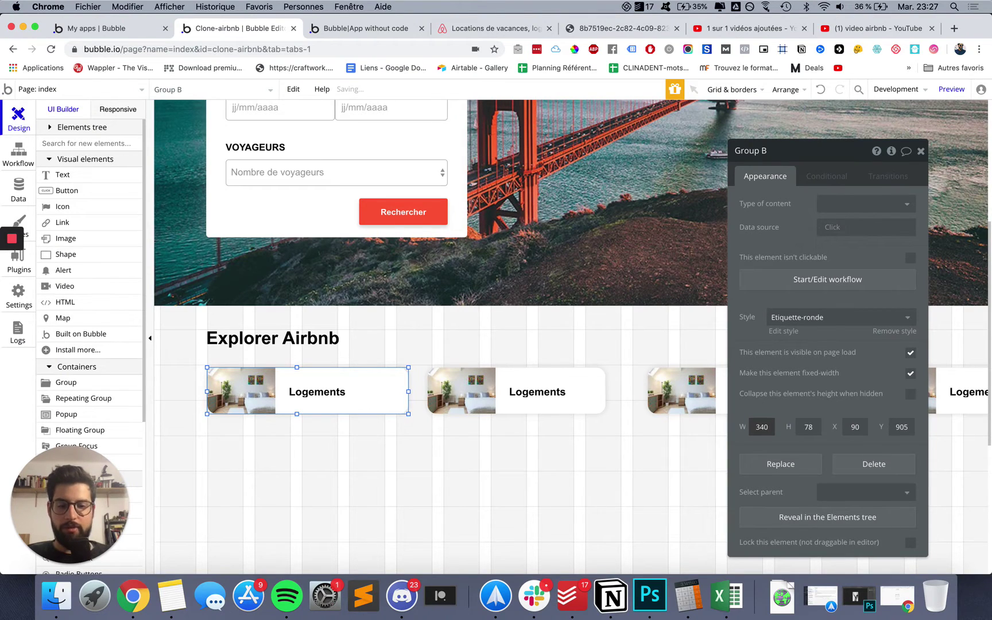
double_click(760, 428)
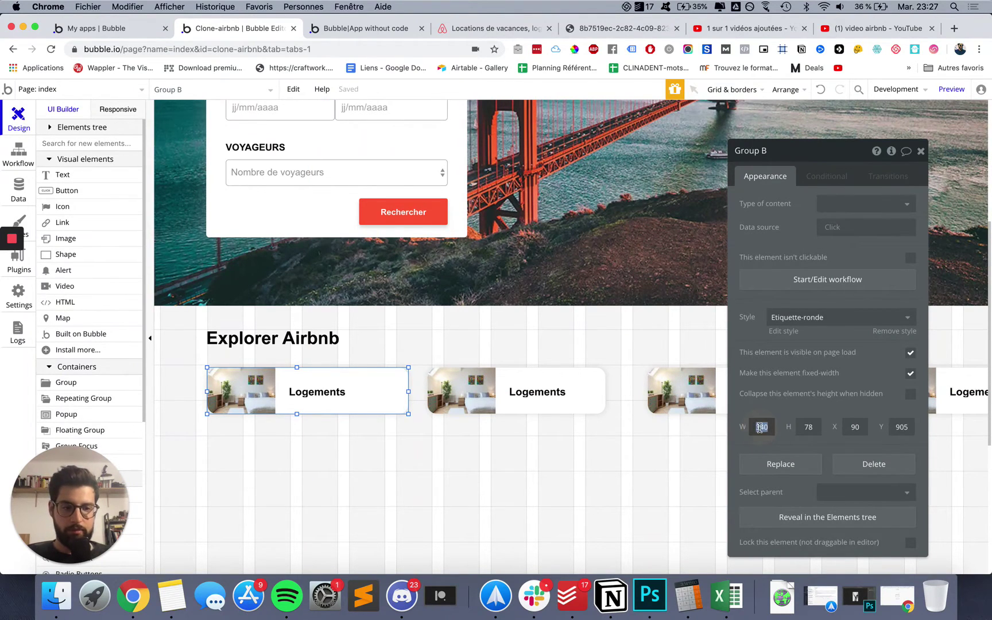
left_click(591, 390)
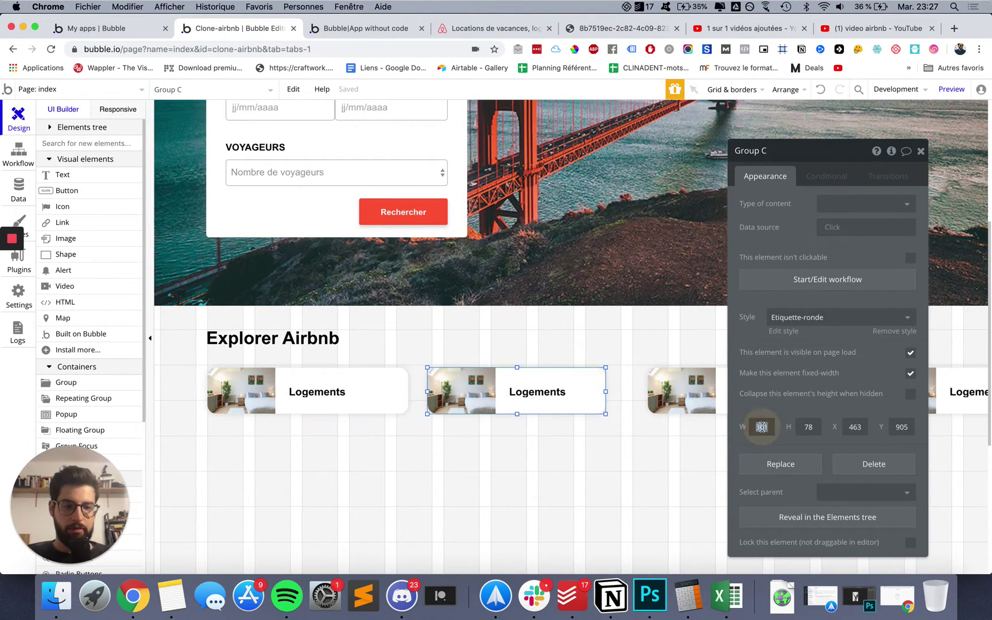
left_click(922, 153)
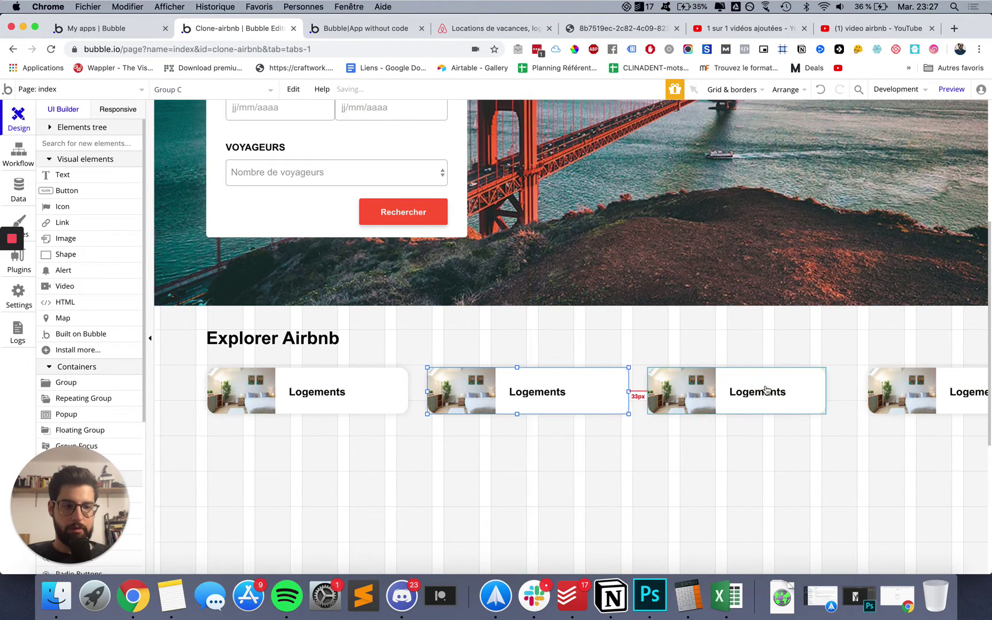
- Set the width of the third Logements card, Group D, to 340
double_click(815, 380)
double_click(760, 427)
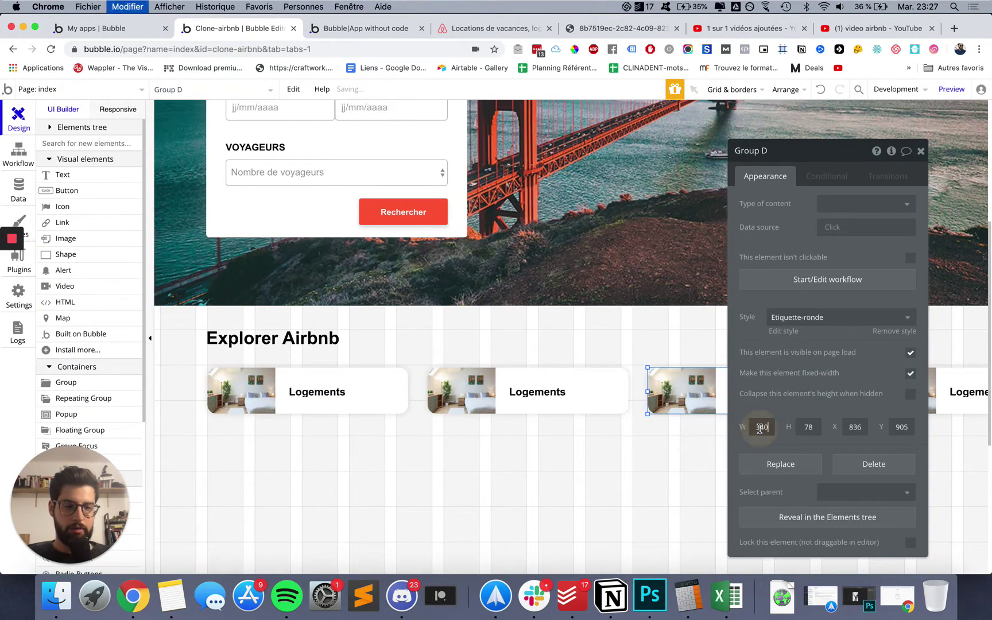
type("340")
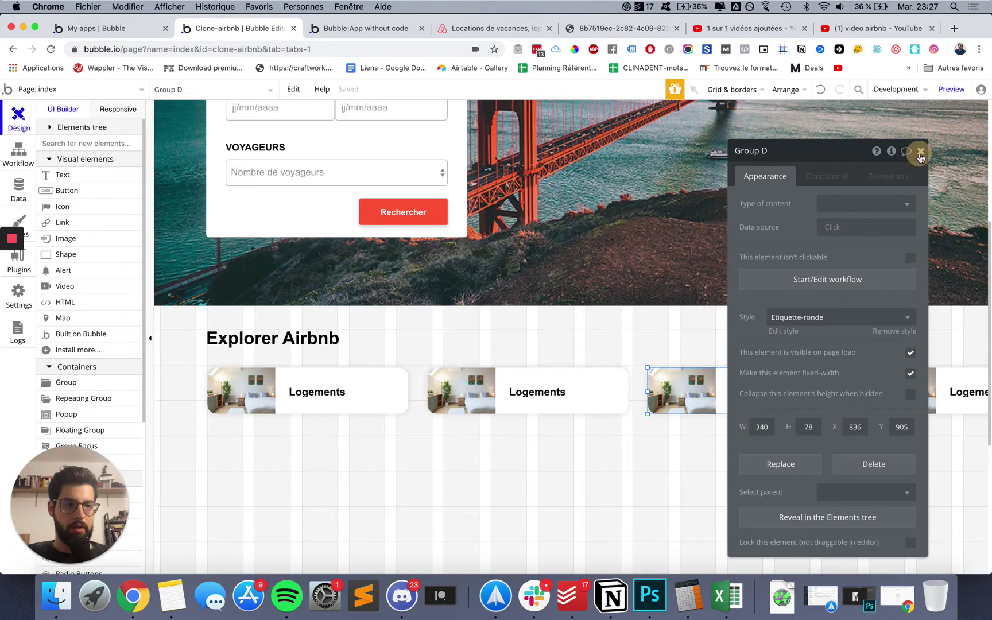
left_click(920, 152)
- Set the width of the fourth Logements card, Group E, to 340
scroll(929, 351, "right", 4)
double_click(910, 371)
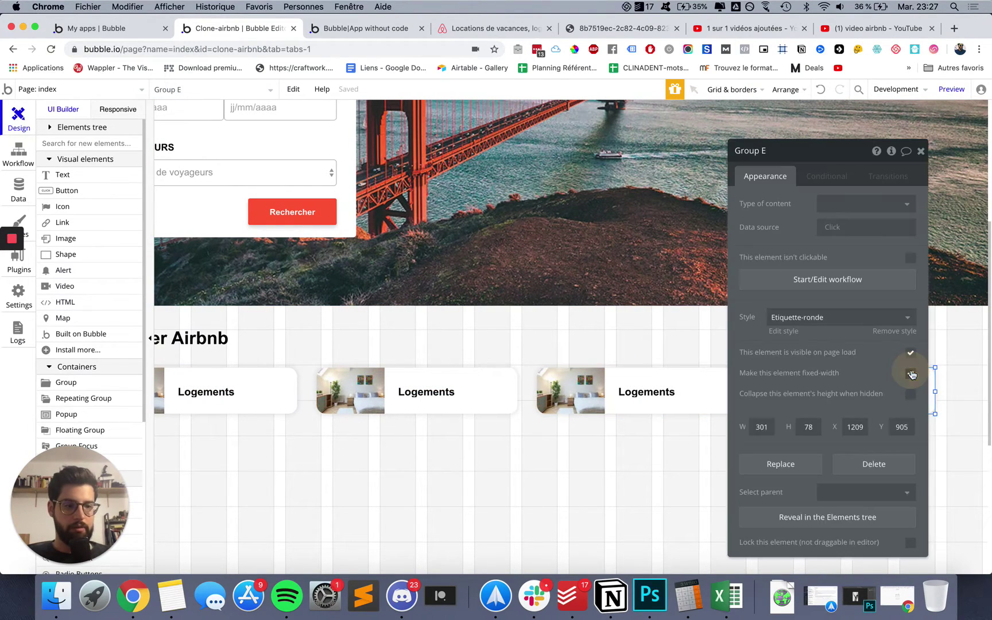
double_click(758, 427)
type("340")
left_click(700, 458)
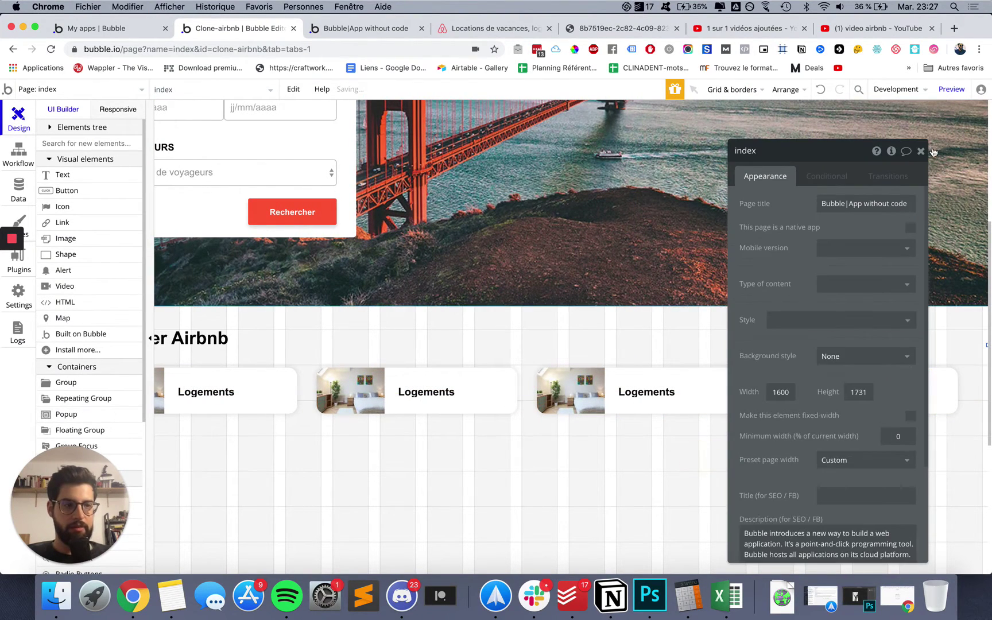
left_click(921, 151)
- Select all four cards under Explorer Airbnb and nudge them together about 19 pixels to the left
scroll(727, 259, "left", 4)
left_click(323, 380)
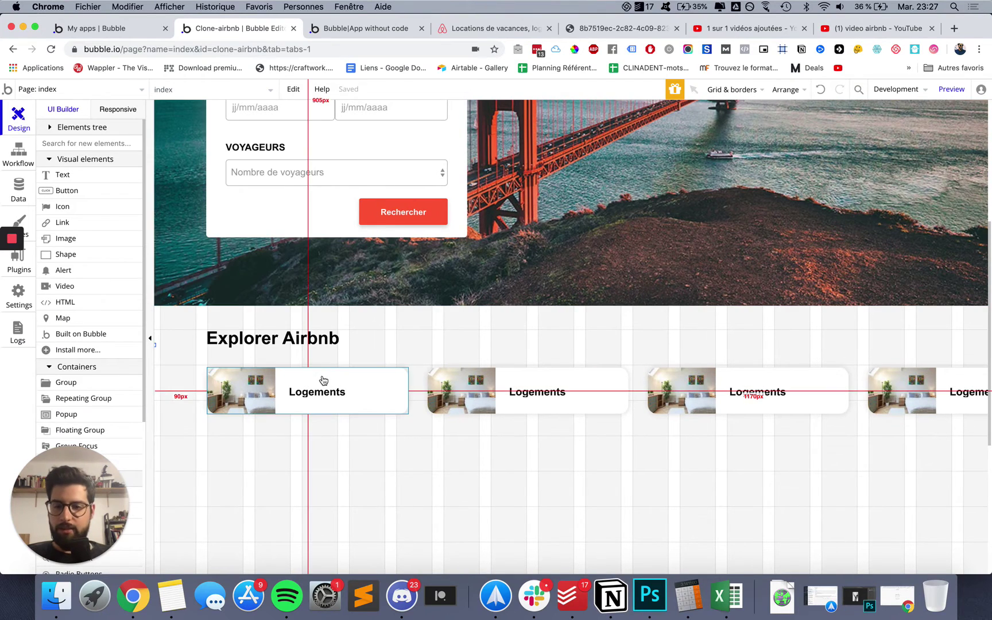
left_click(564, 372, "shift")
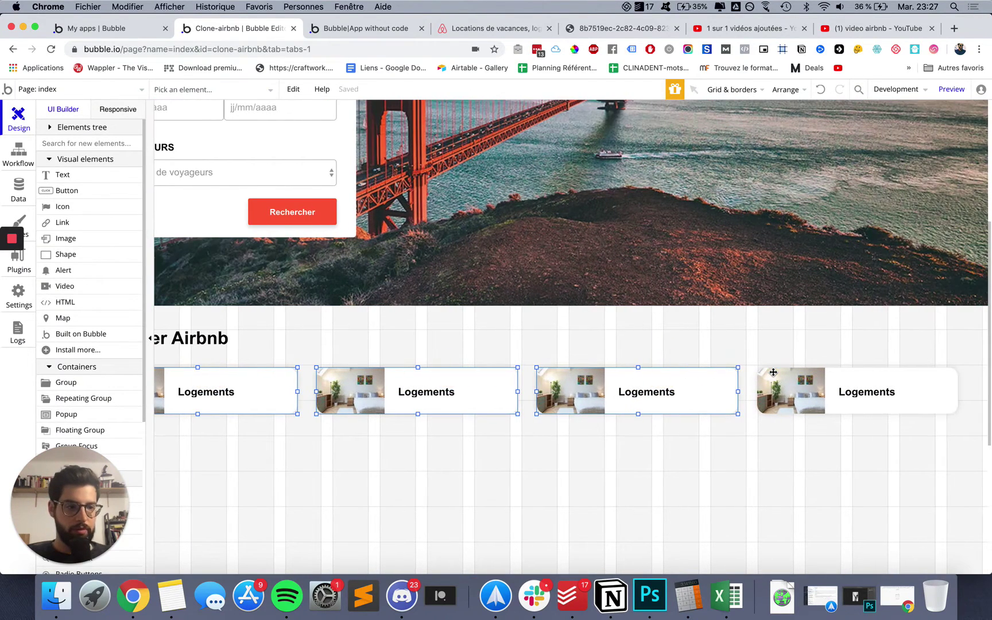
left_click(950, 379, "shift")
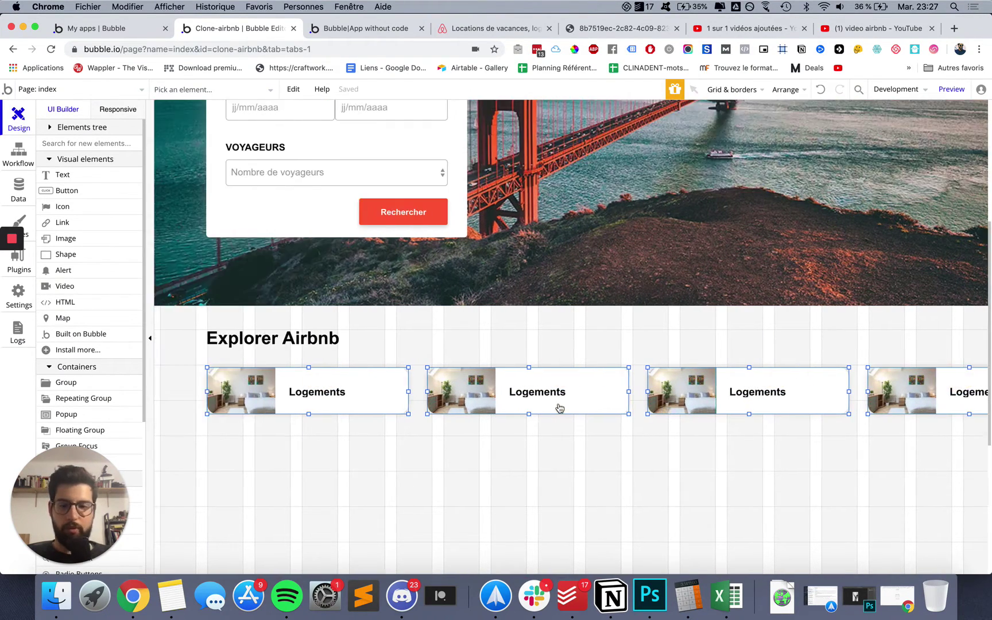
key("Left")
key("Left")
key("Left")
key("Left")
key("Left")
key("Left")
key("Left")
key("Left")
key("Left")
key("Left")
key("Left")
key("Left")
key("Left")
key("Left")
key("Left")
key("Left")
key("Left")
key("Left")
key("Left")
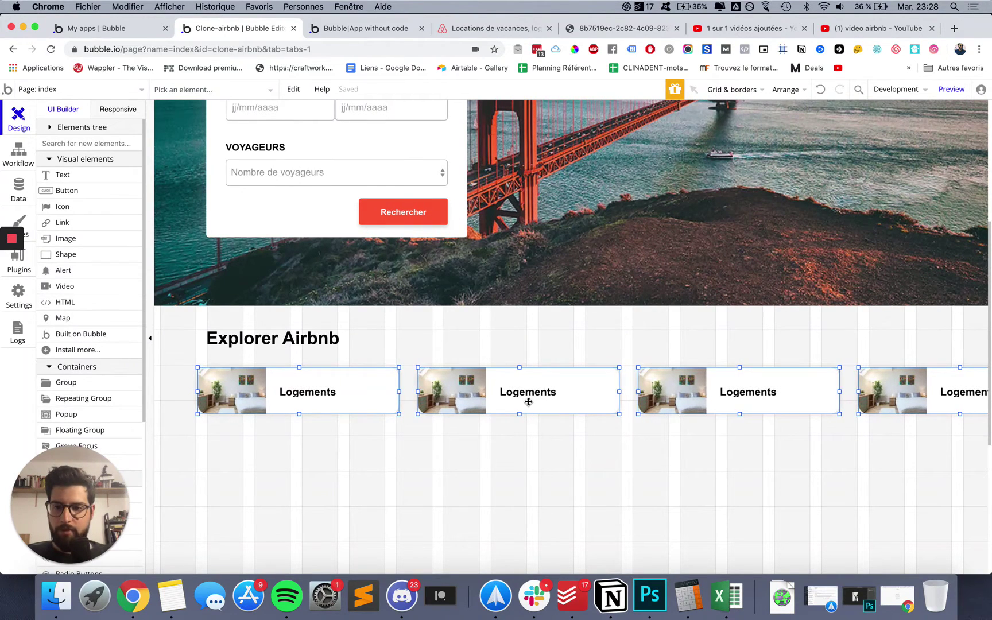
scroll(400, 445, "right", 2)
scroll(400, 444, "right", 3)
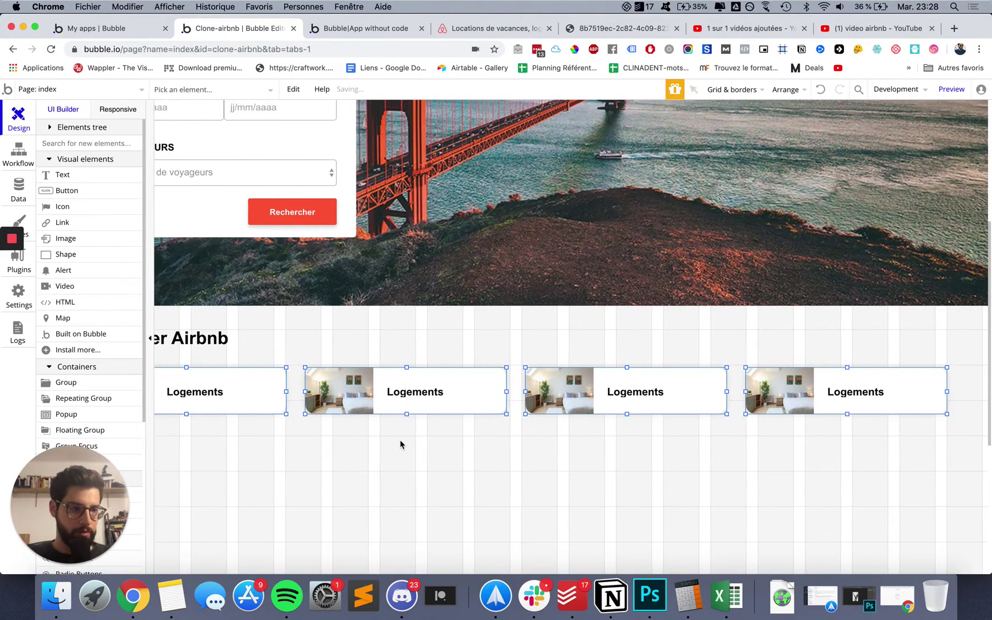
scroll(401, 444, "left", 4)
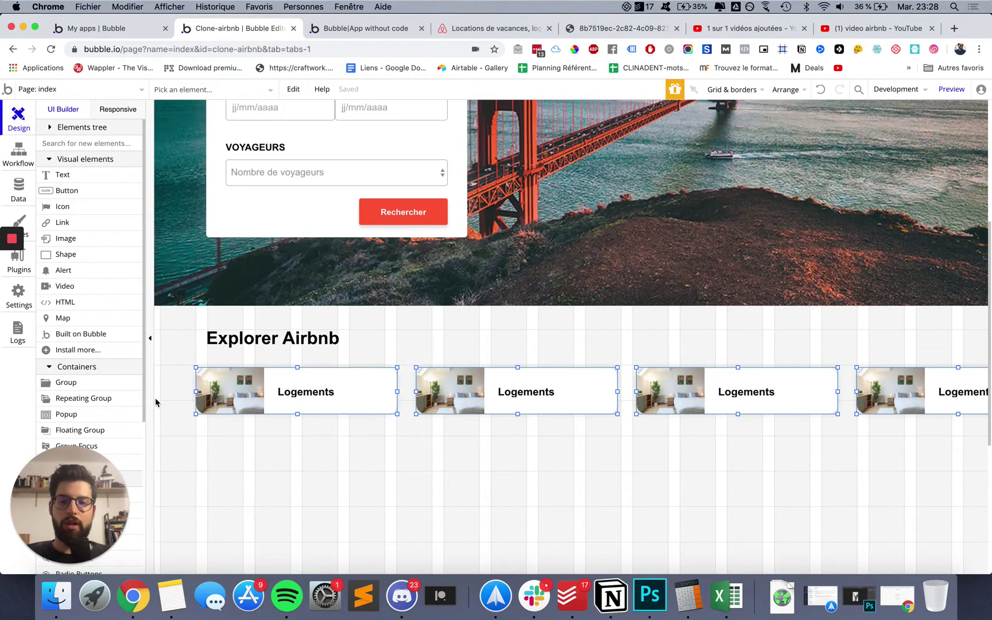
scroll(214, 452, "right", 5)
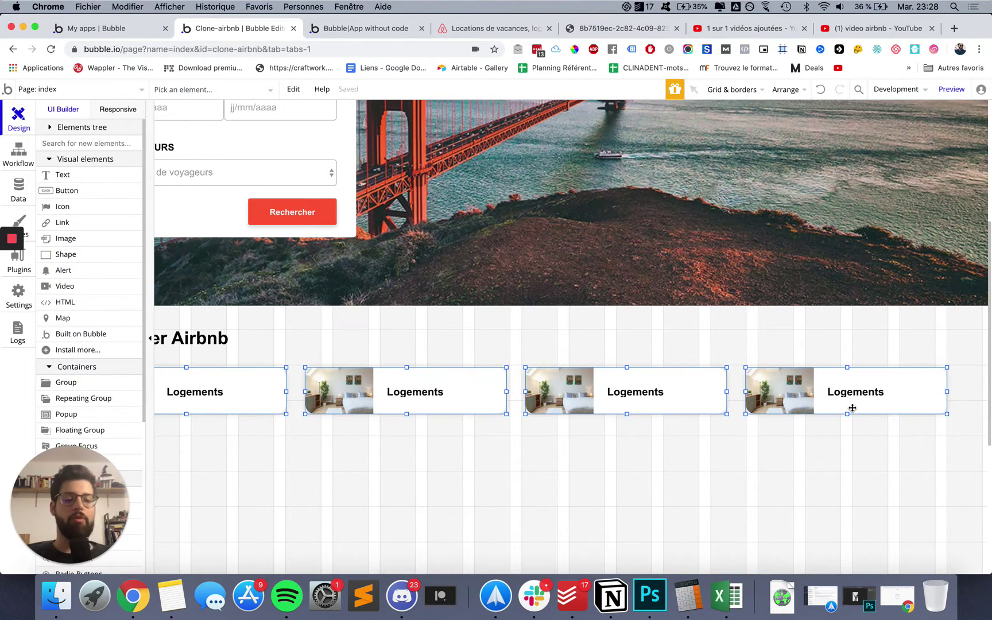
scroll(852, 408, "left", 5)
- Reload the app preview and check the widened cards' spacing and alignment against the original Airbnb page
left_click(356, 28)
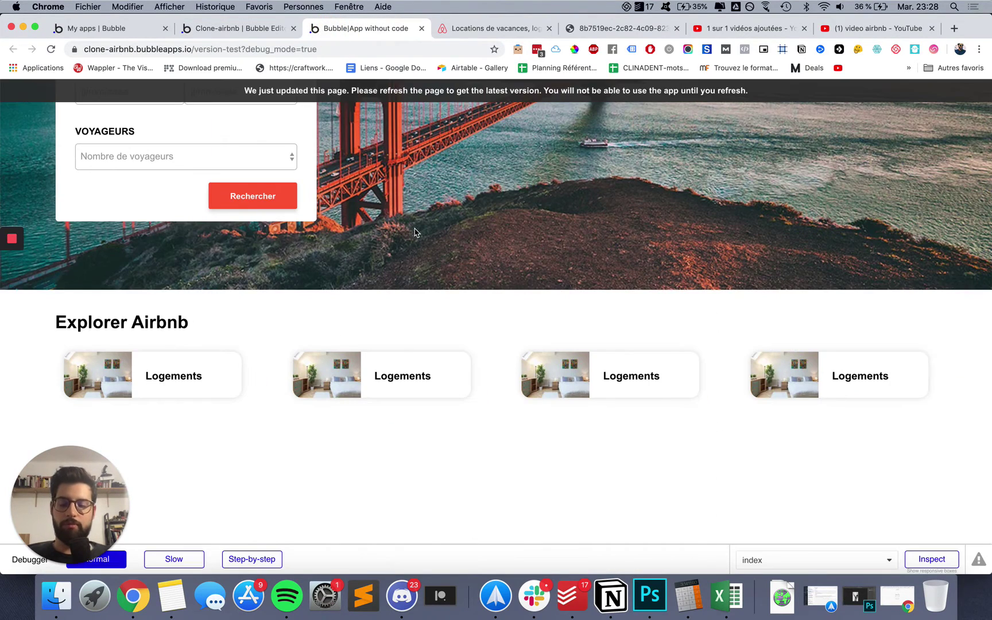
left_click(324, 316)
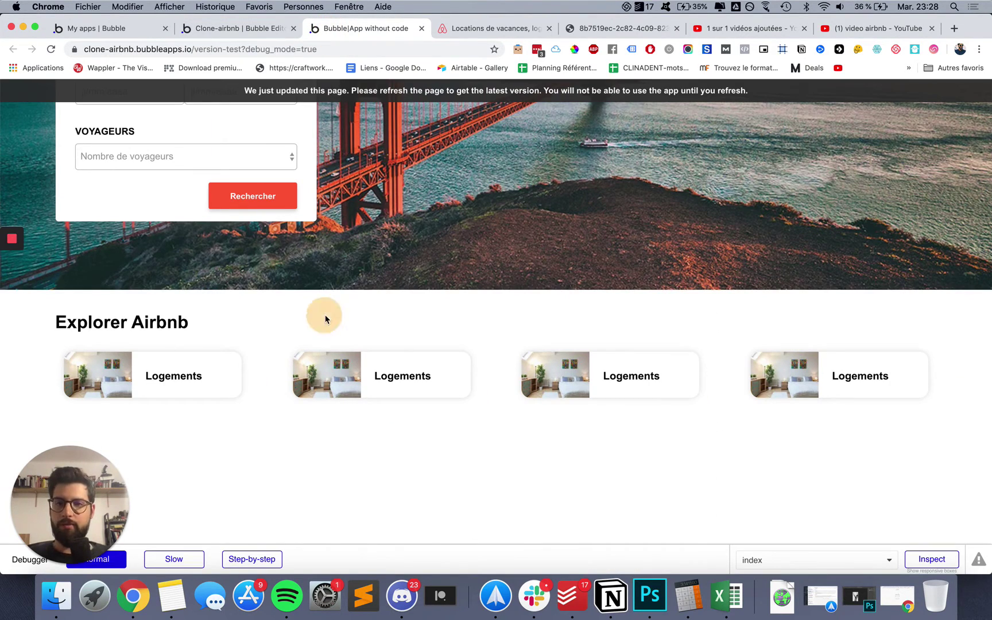
left_click(322, 317)
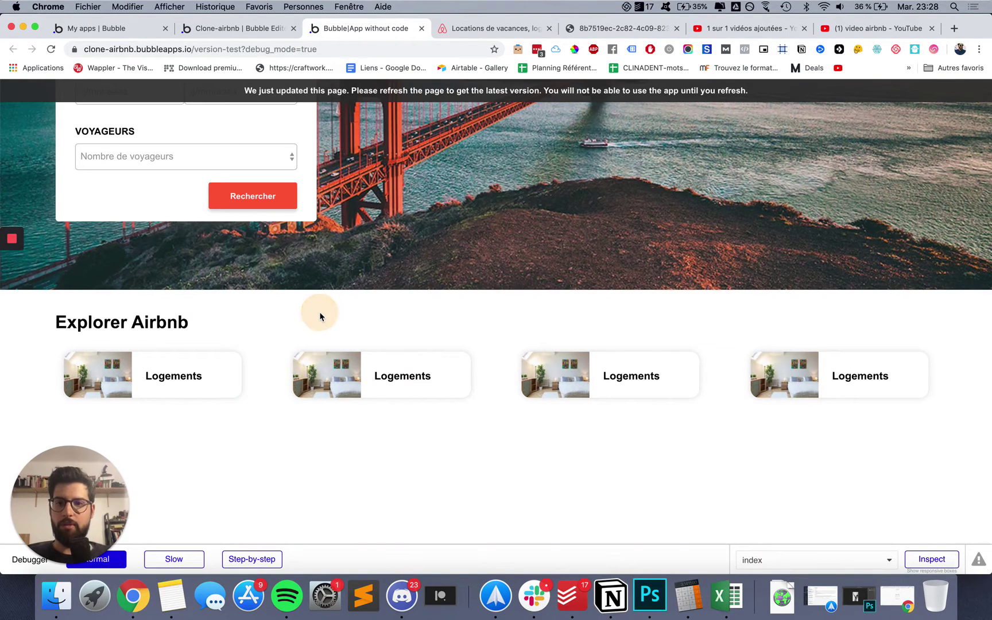
left_click(311, 320)
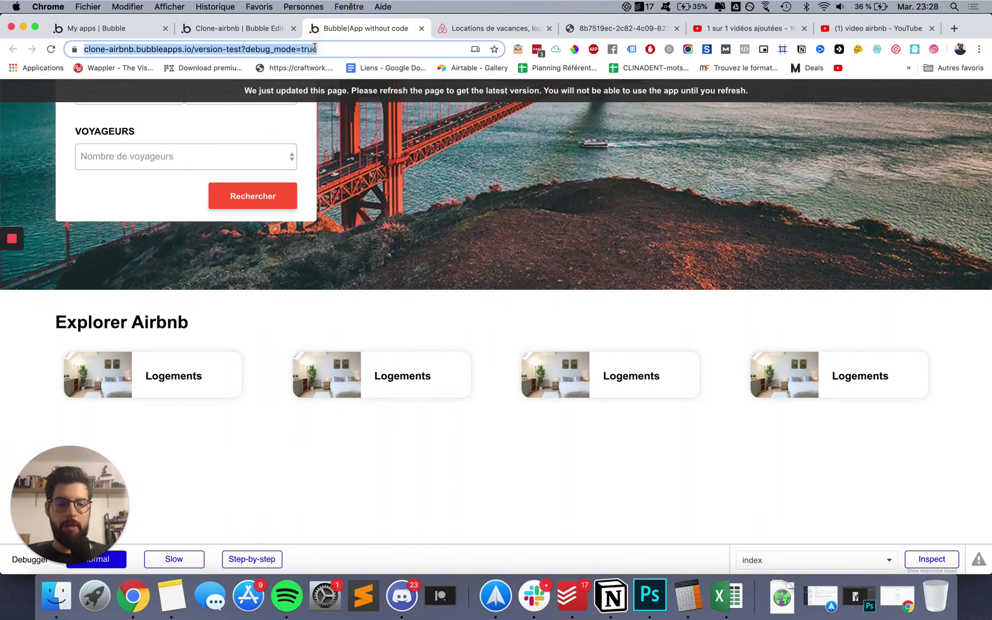
key("Return")
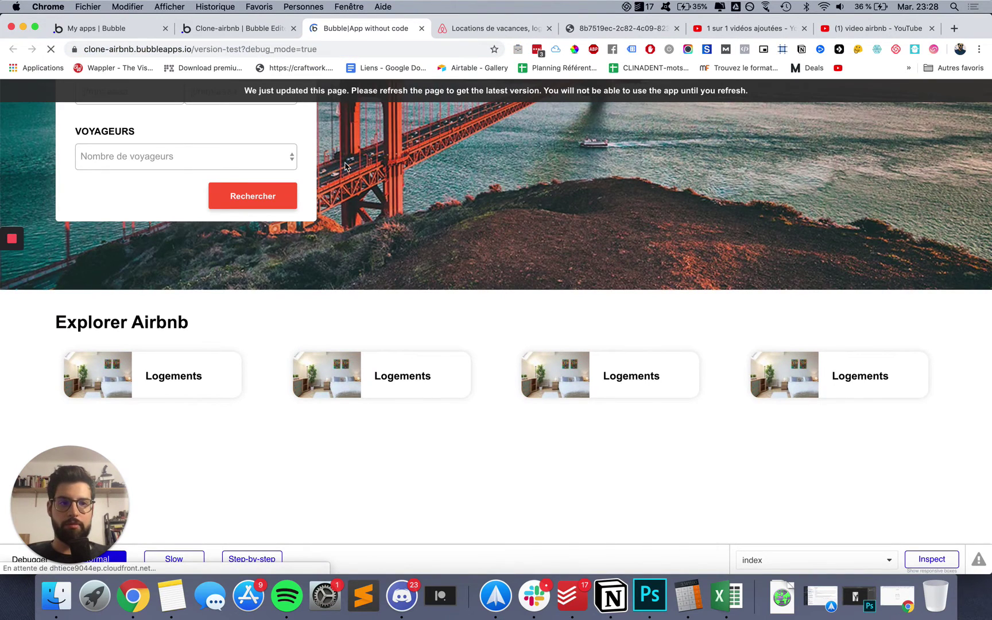
scroll(339, 353, "down", 2)
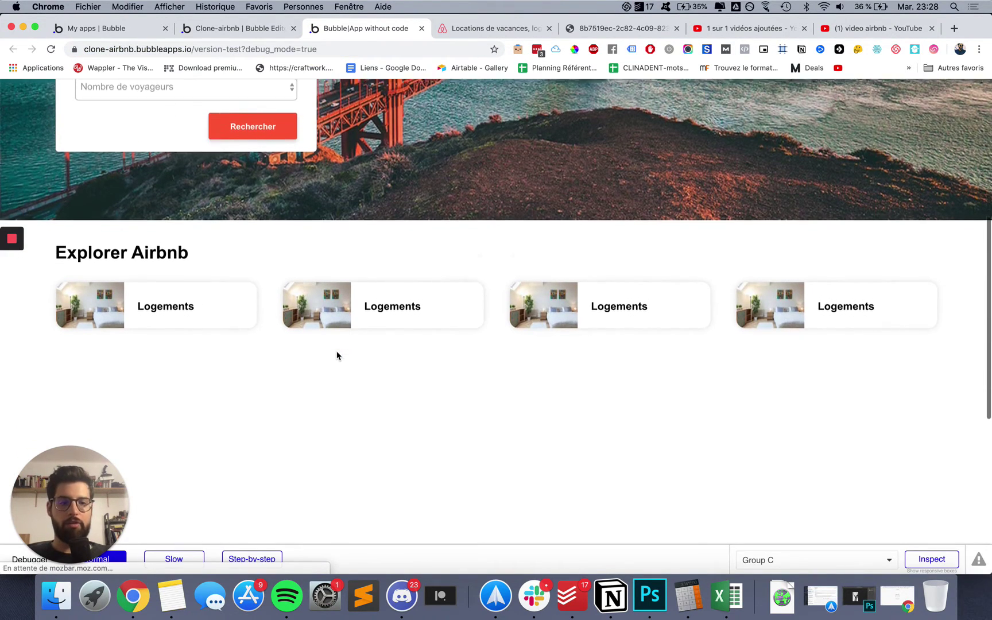
scroll(338, 355, "down", 1)
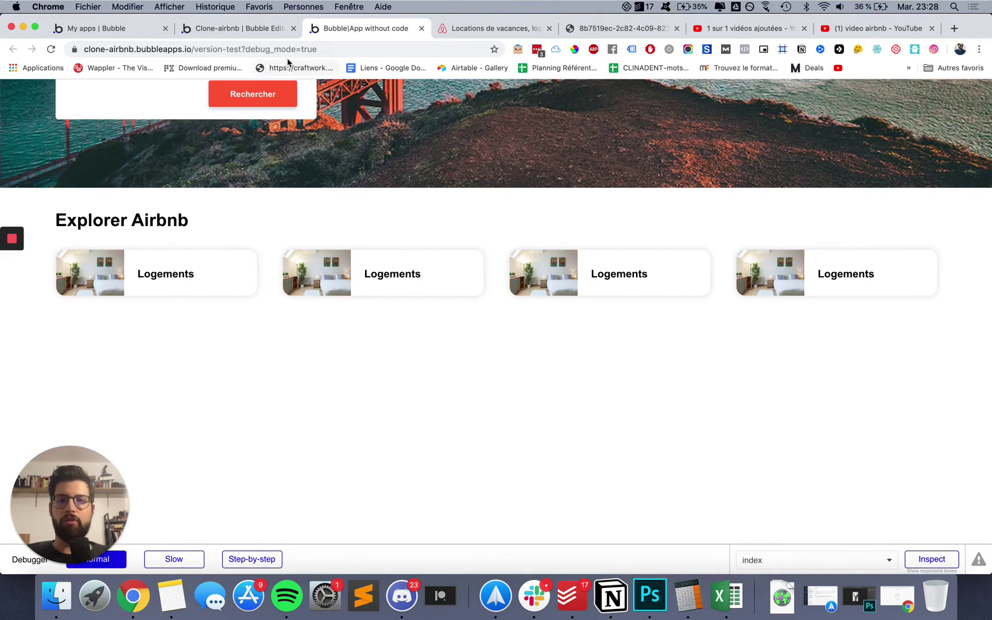
left_click(508, 27)
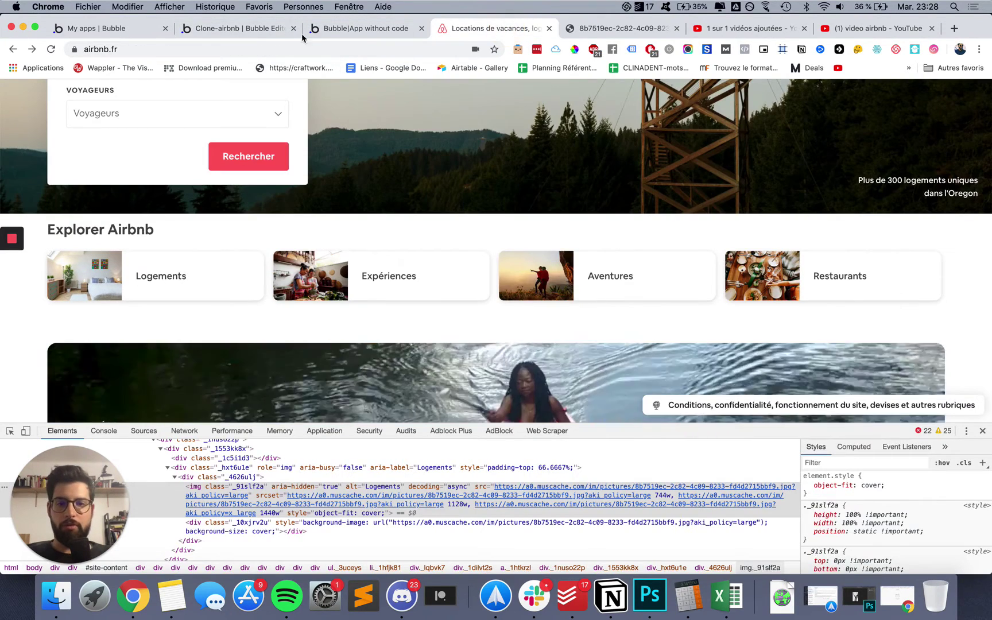
- Back in the Bubble editor, change the second card's label to "Expériences"
left_click(238, 28)
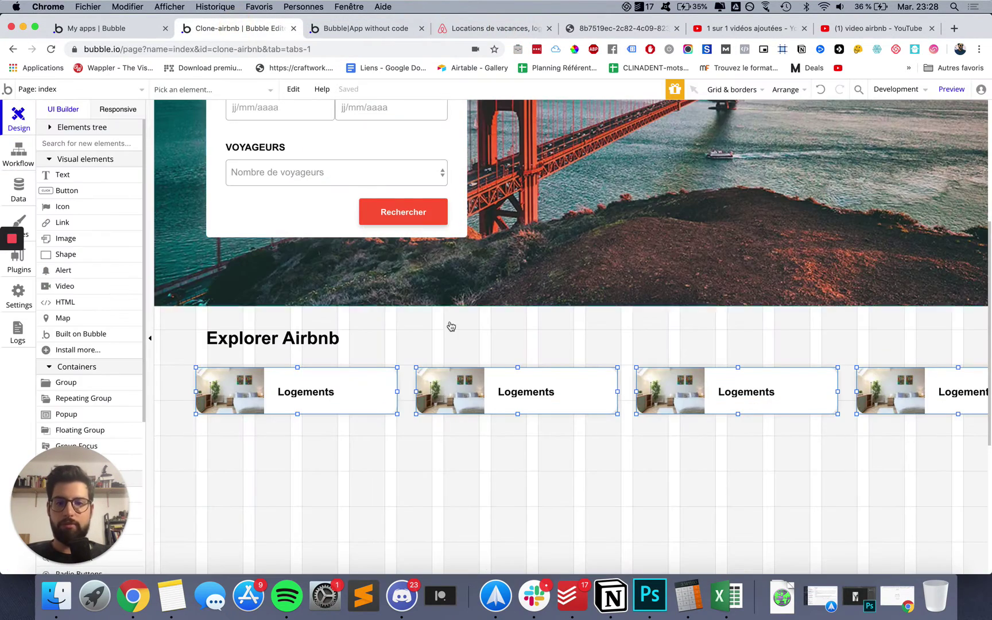
double_click(513, 386)
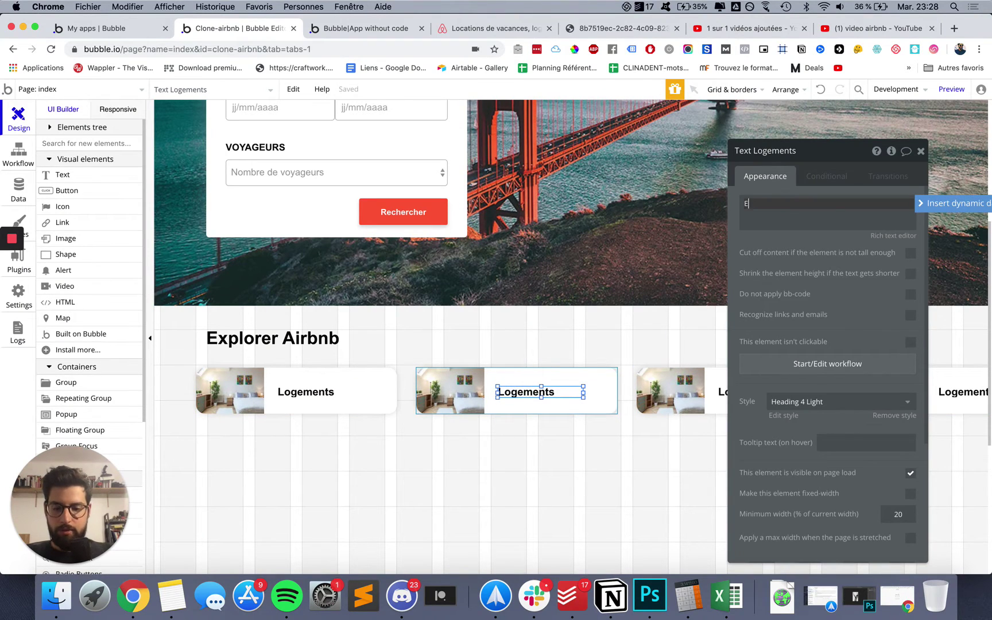
type("Expériences")
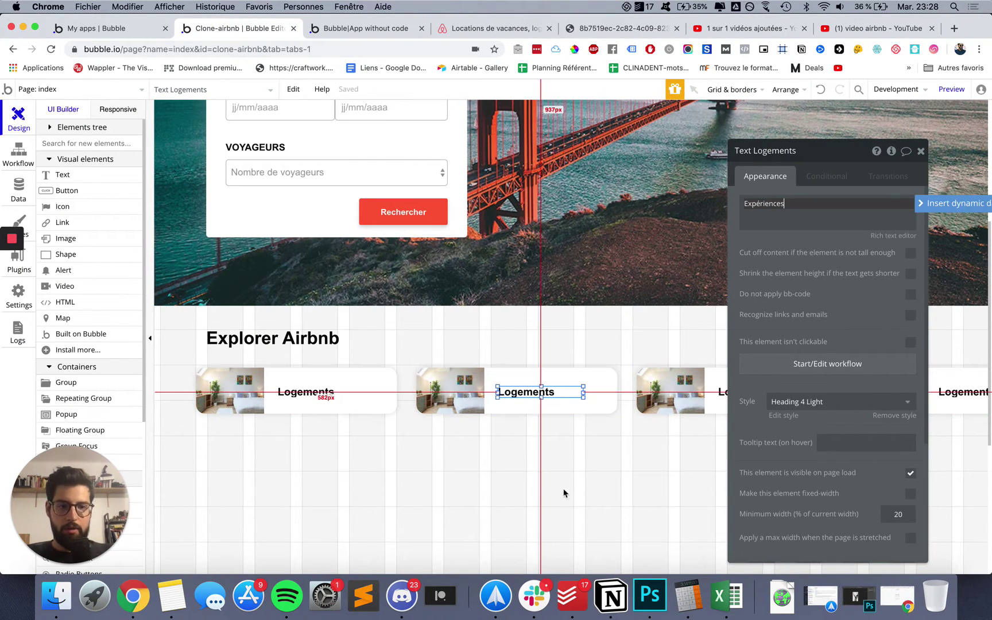
- Change the third card's label to "Aventures" and close its properties
left_click(720, 392)
left_click(764, 209)
type("Av")
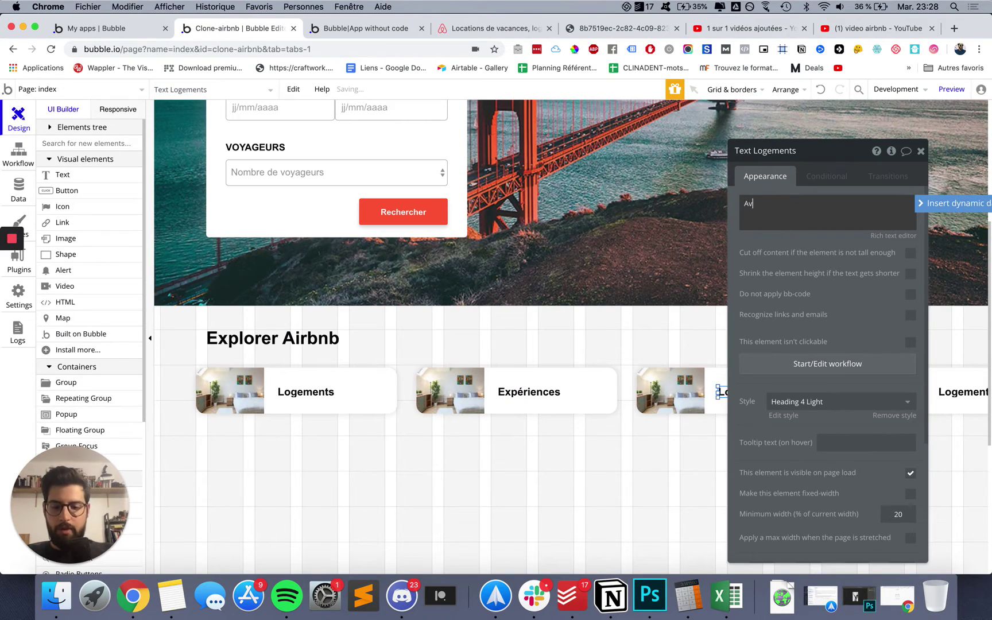
type("entures")
left_click(921, 151)
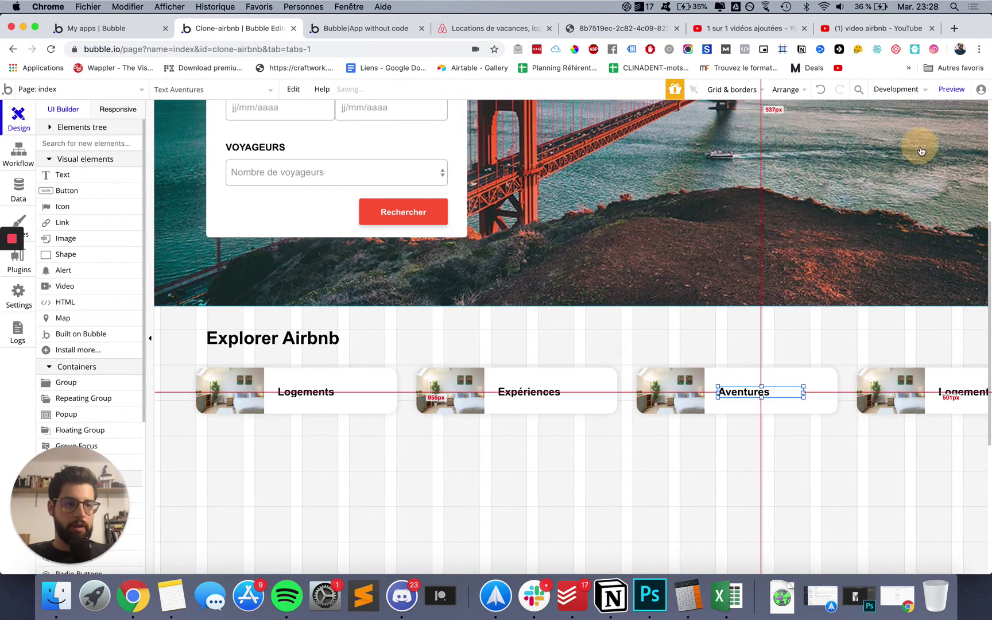
- Change the fourth card's label to "Restaurants"
double_click(945, 392)
left_click(777, 203)
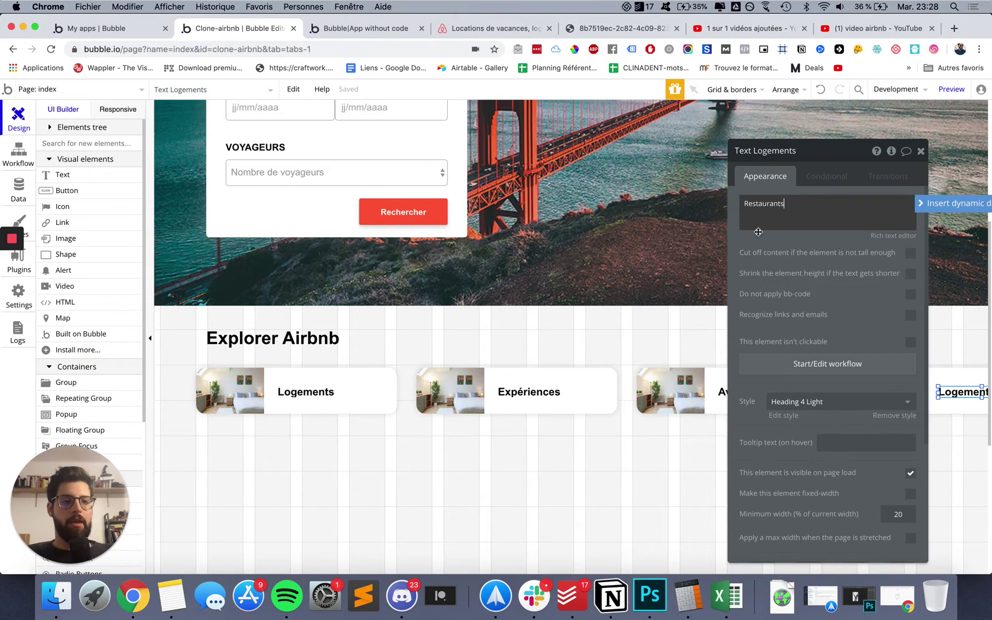
type("Restaurants")
- On the original Airbnb page, inspect the Expériences card's image and copy its .jpg address from the markup, excluding the query parameters
left_click(455, 388)
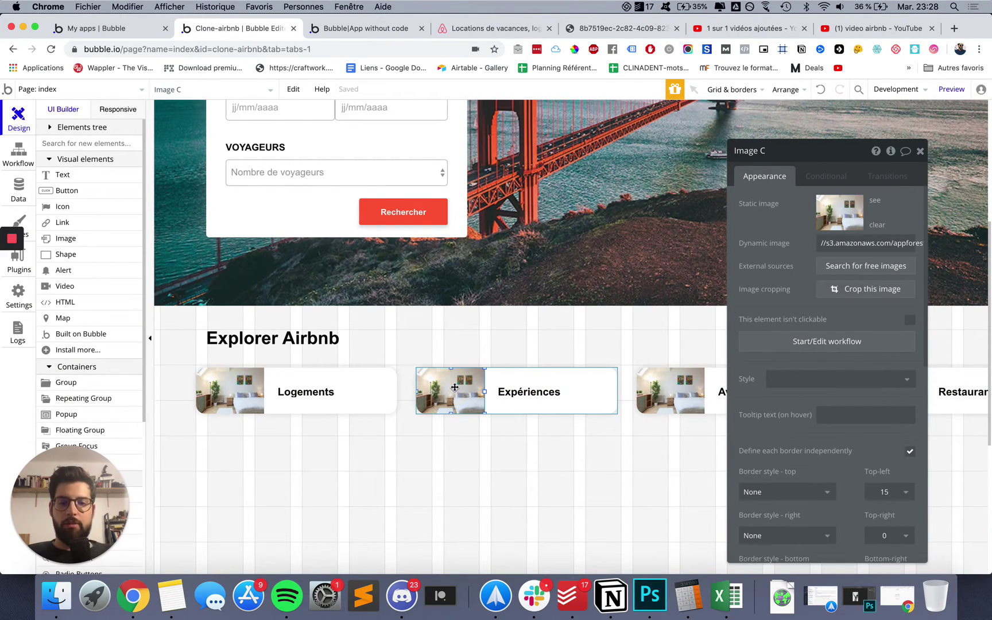
left_click(380, 31)
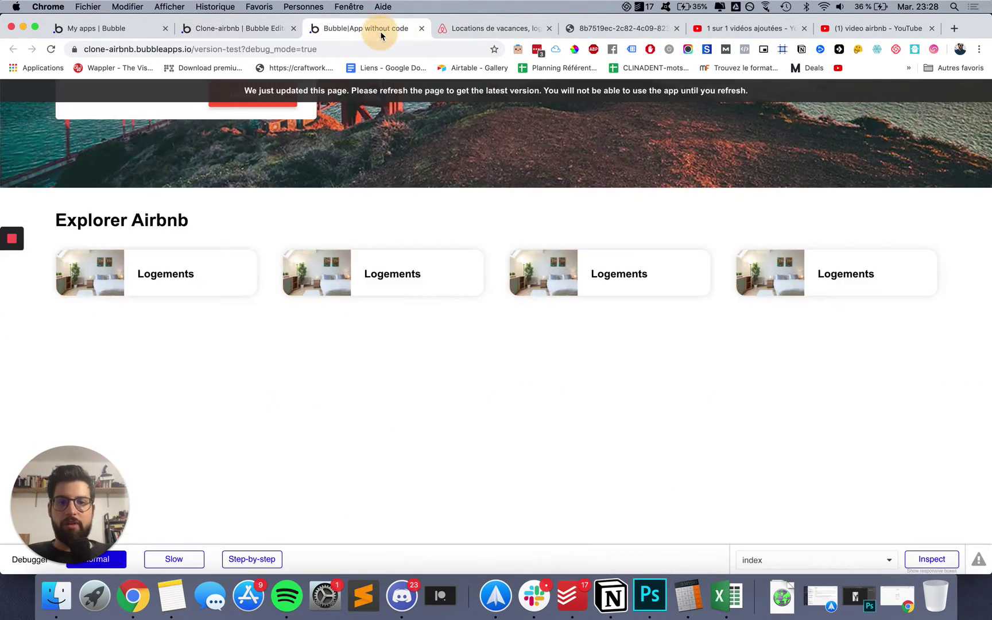
left_click(451, 31)
key("super+shift+c")
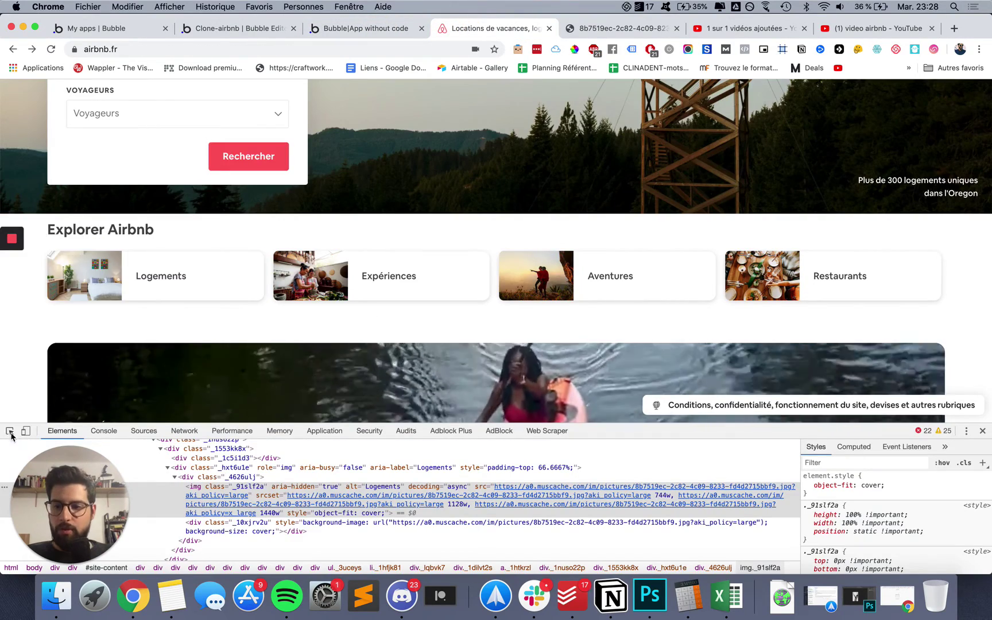
left_click(325, 289)
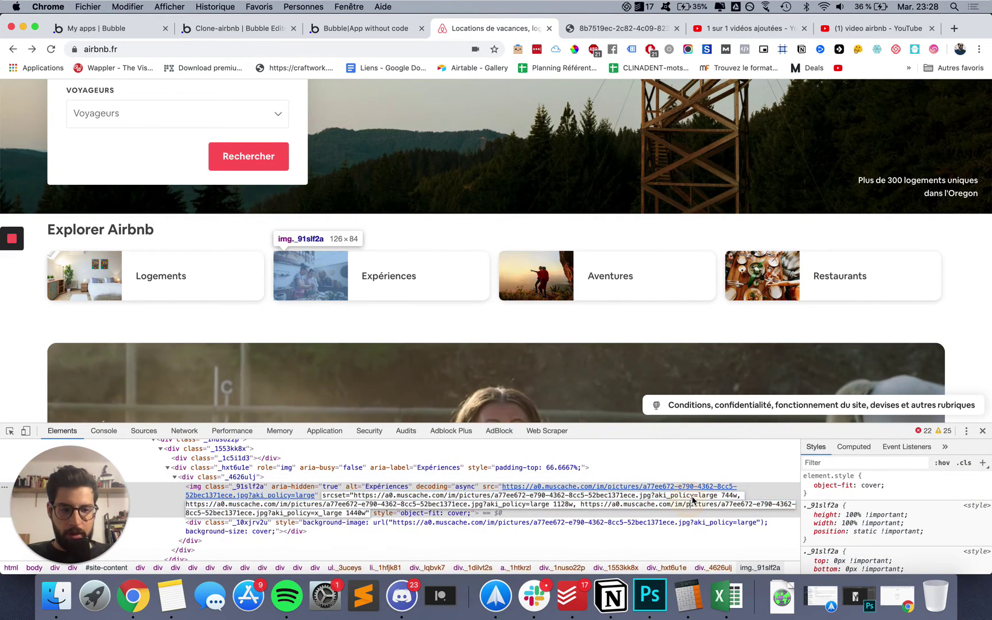
left_click_drag(652, 496, 315, 495)
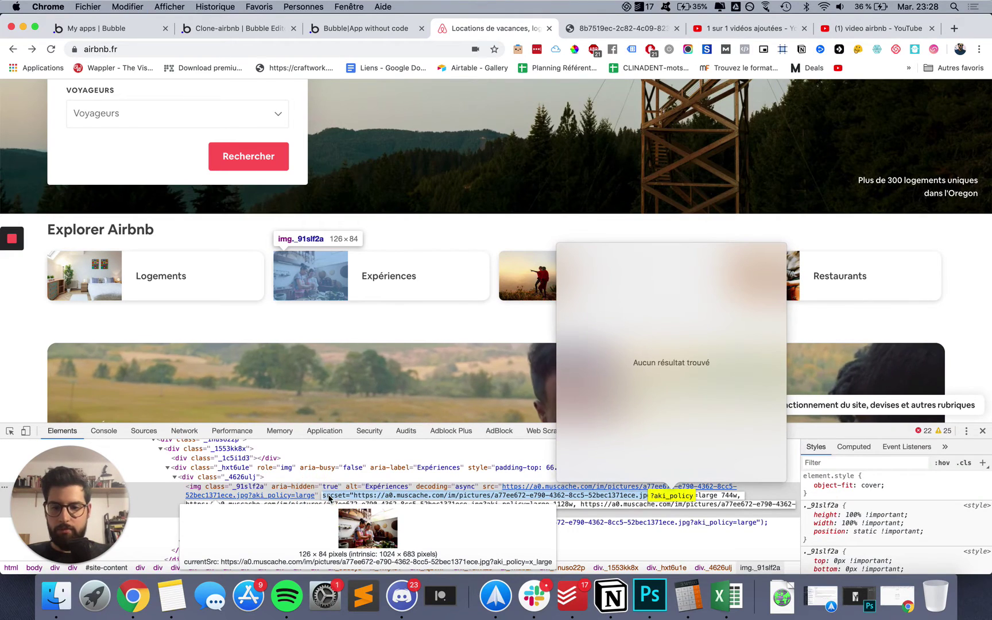
- Open the copied Expériences image address in the tab showing the bedroom picture, removing the srcset=" prefix
left_click(582, 27)
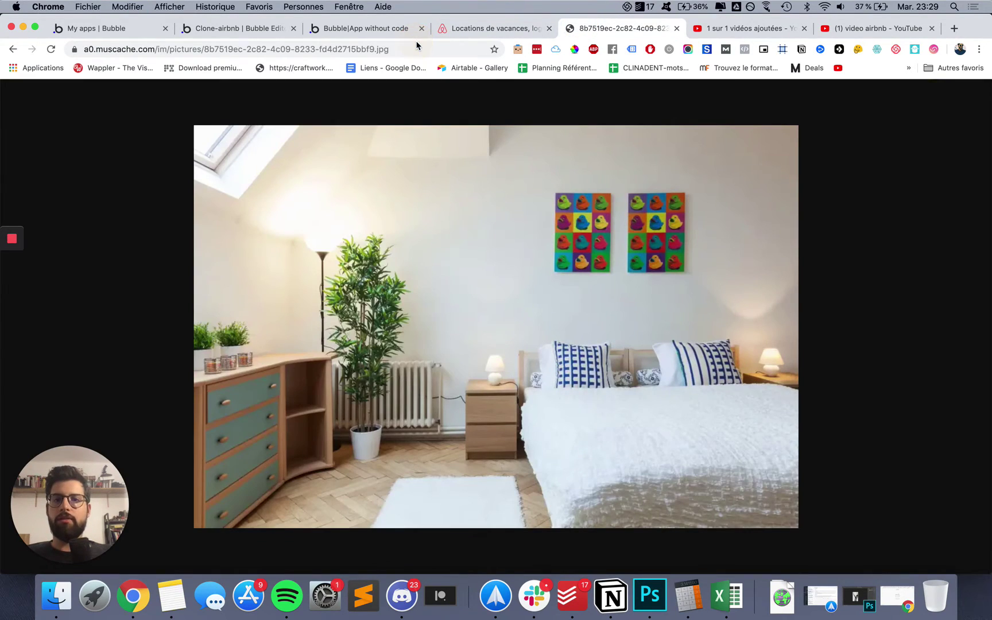
left_click(402, 49)
key("super+v")
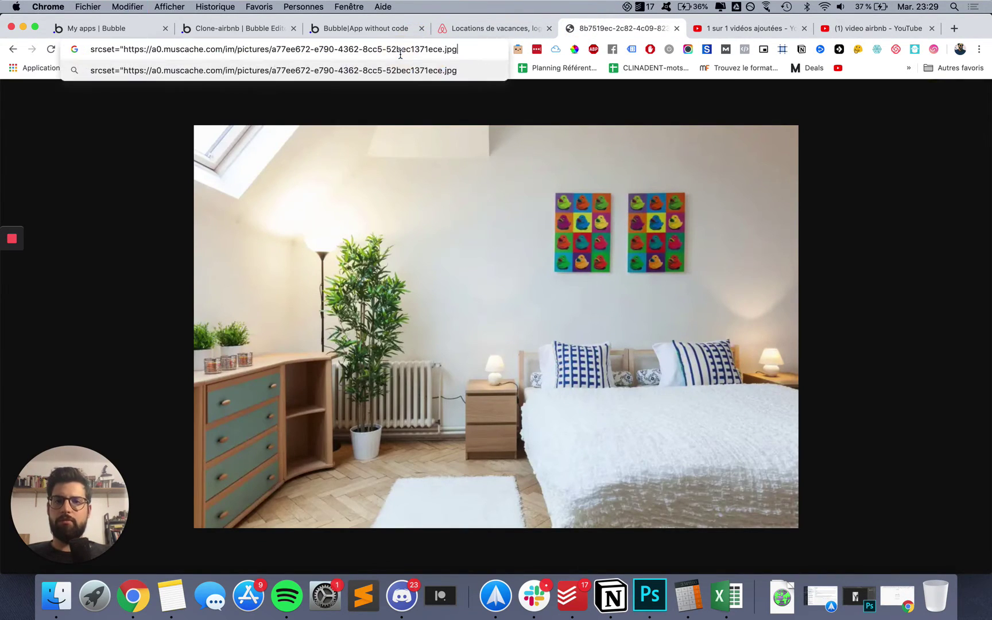
key("Return")
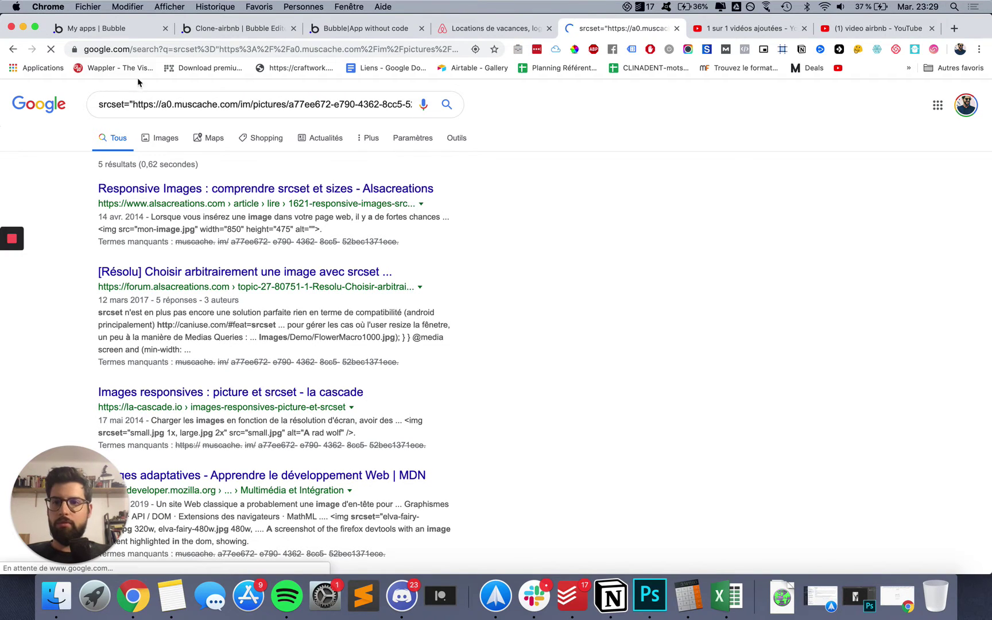
left_click(131, 50)
key("super+v")
left_click_drag(123, 49, 2, 35)
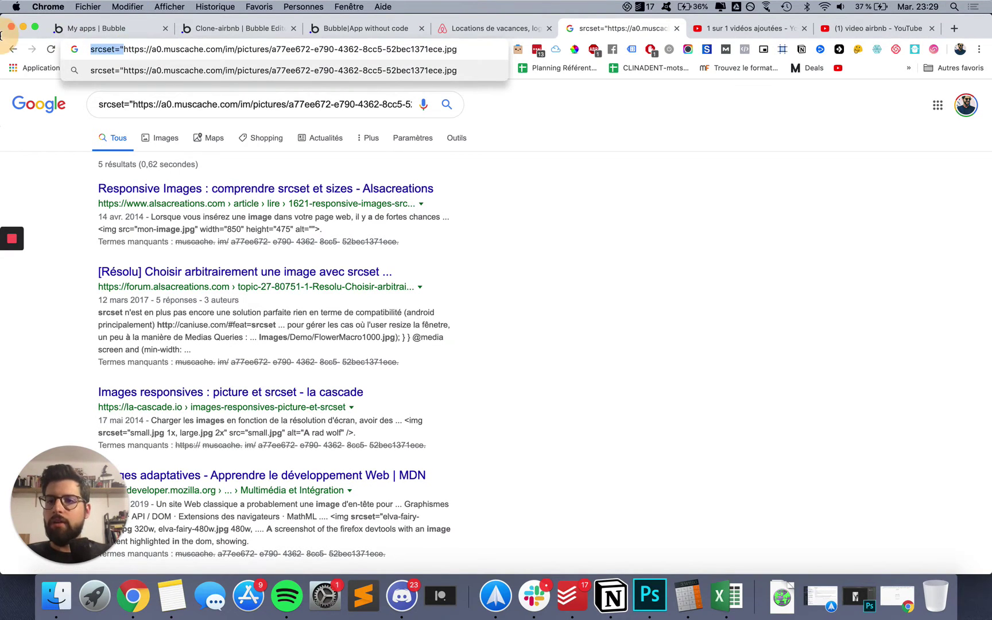
key("BackSpace")
key("Return")
- Save the full-size kitchen image as a JPEG named "experience" in the OTTHO folder
right_click(376, 186)
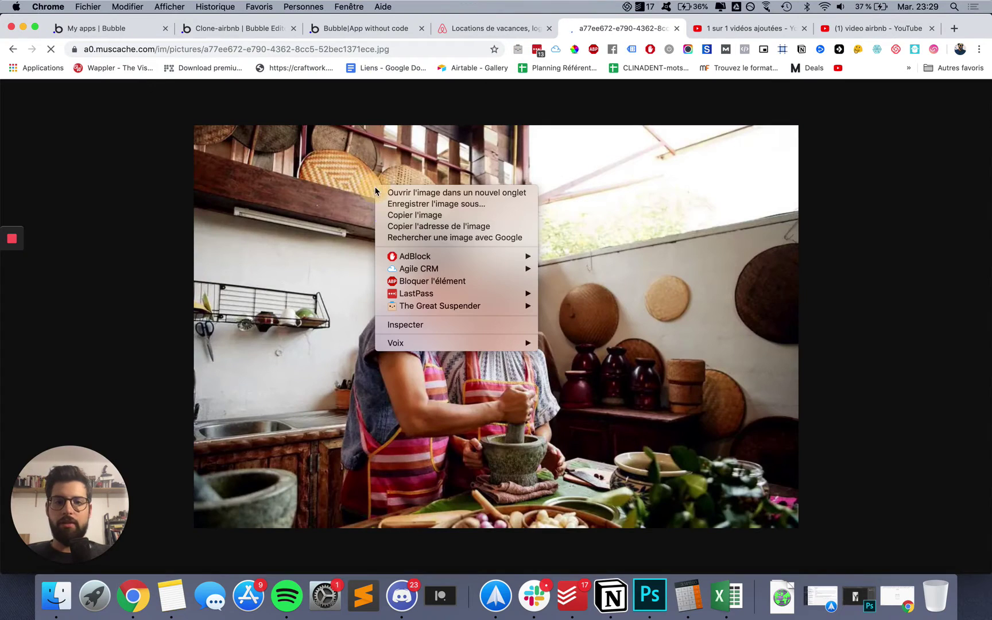
left_click(444, 205)
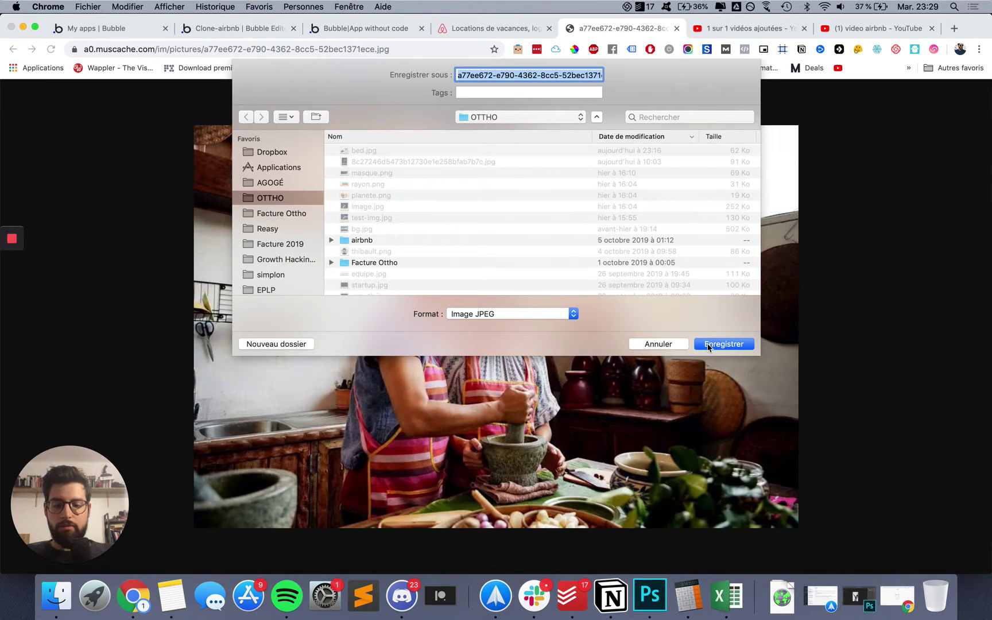
type("experience")
key("Return")
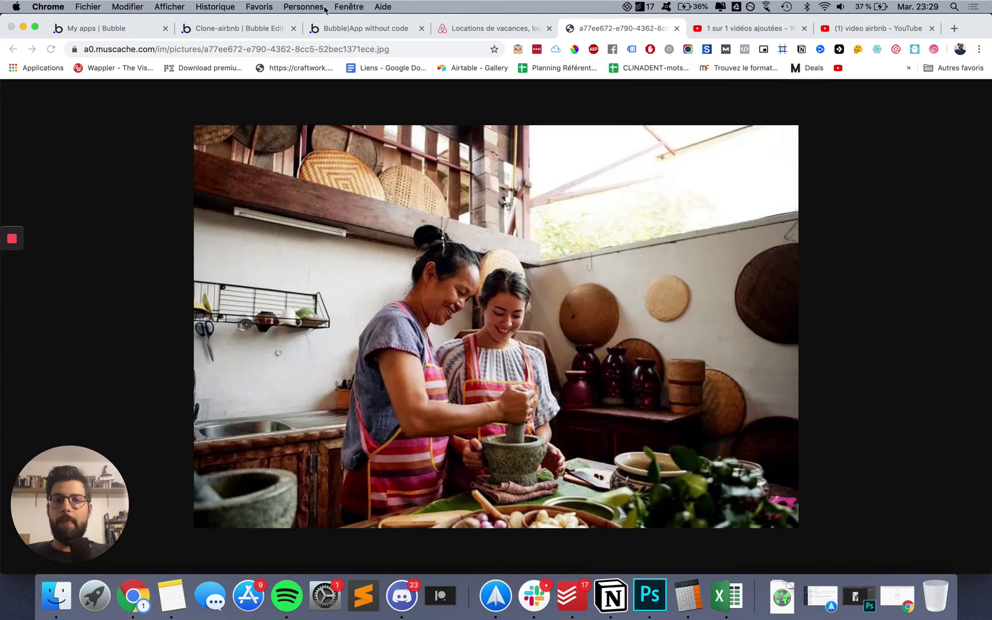
- Back in the Bubble editor, replace the Expériences card's picture with experience.jpg
left_click(237, 35)
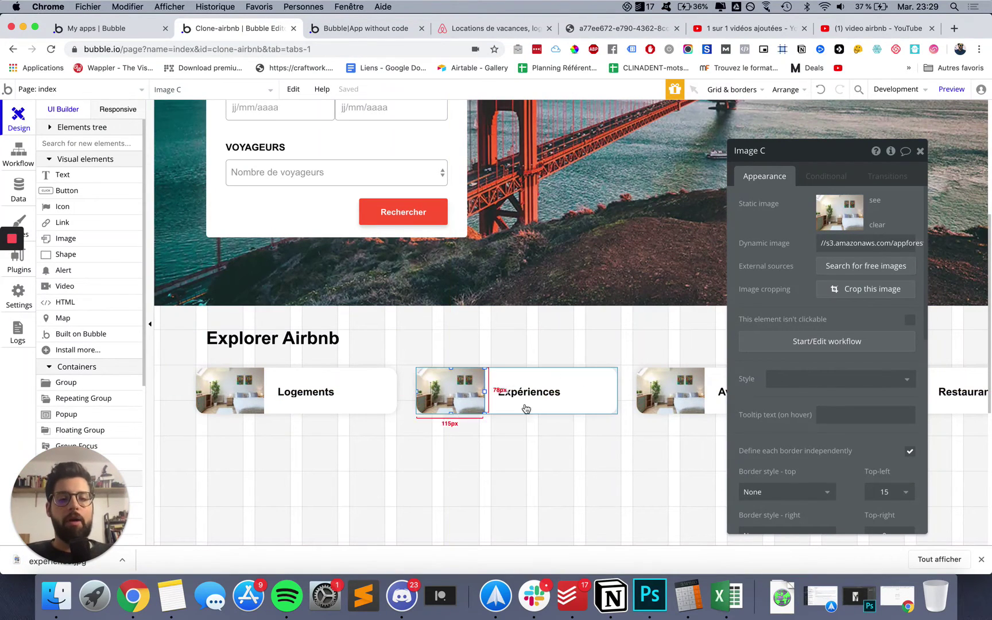
left_click(825, 216)
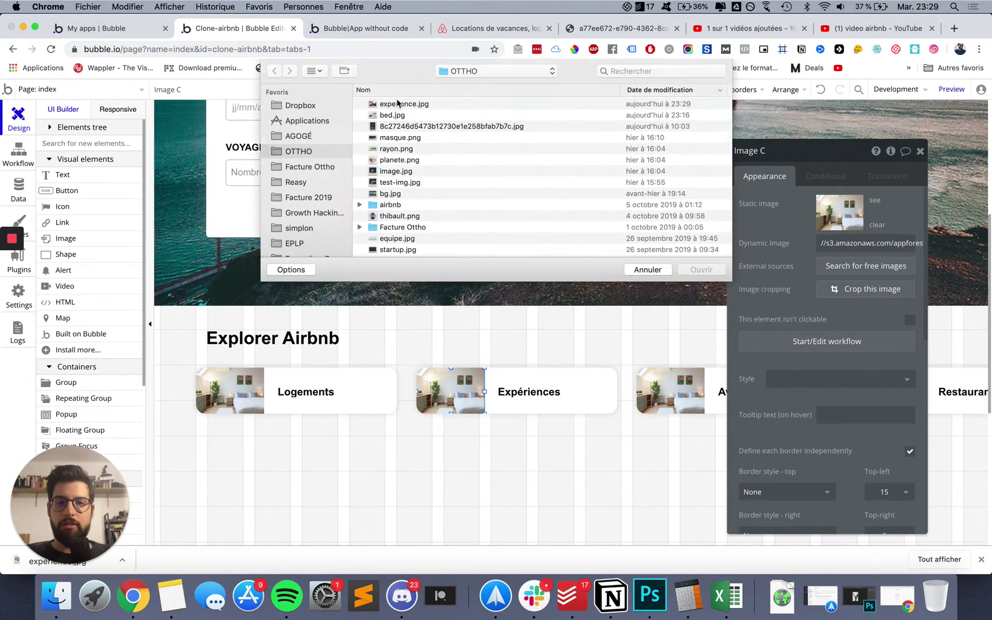
double_click(394, 108)
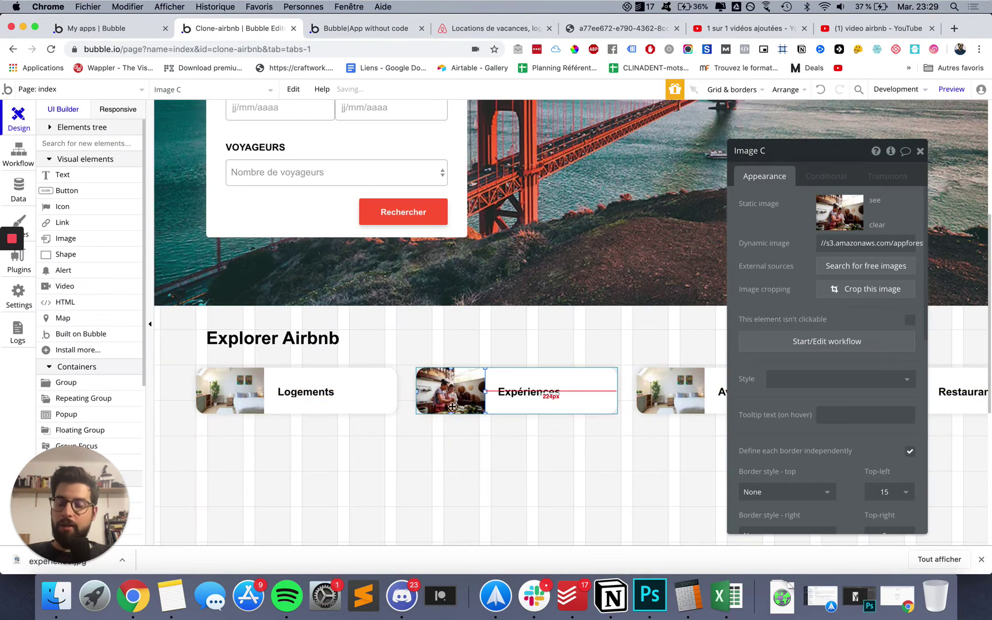
left_click(483, 472)
scroll(495, 442, "down", 2)
scroll(495, 441, "down", 1)
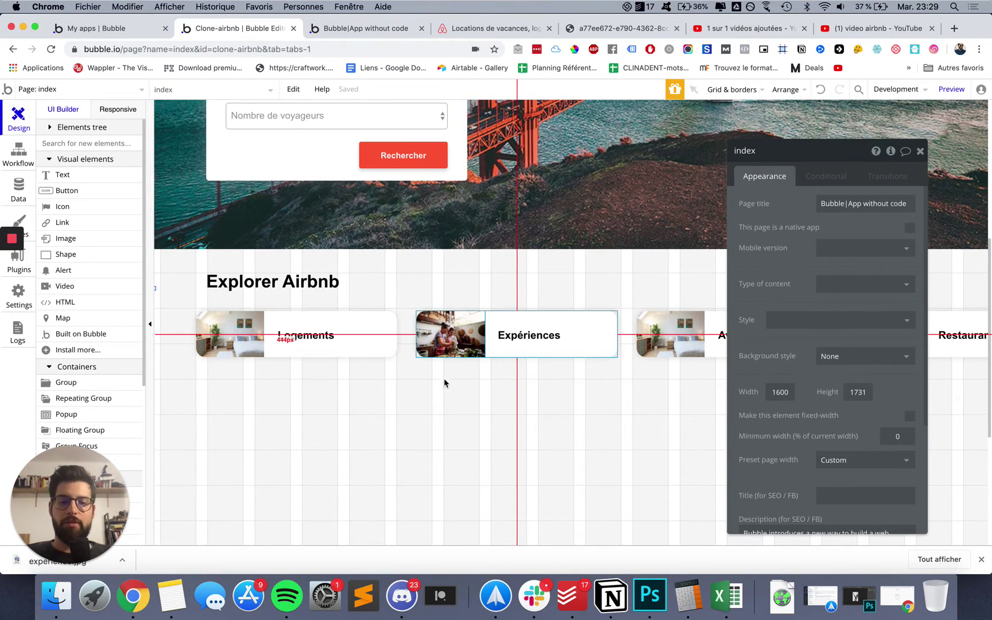
left_click(457, 337)
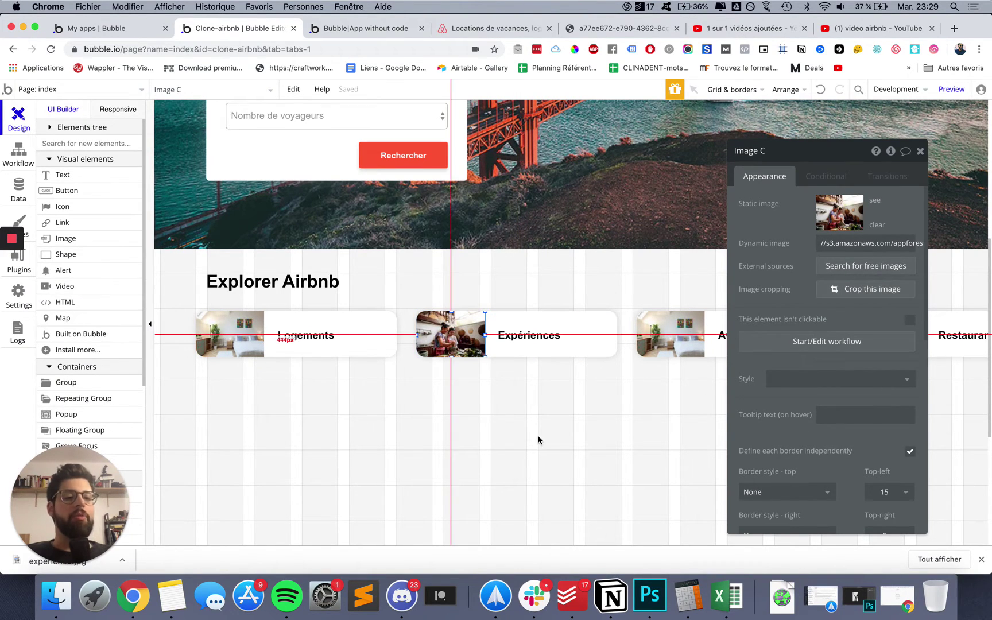
- Replace the Aventures card's picture by searching the free images for "aventure" and importing the photo of a person above a waterfall
left_click(656, 333)
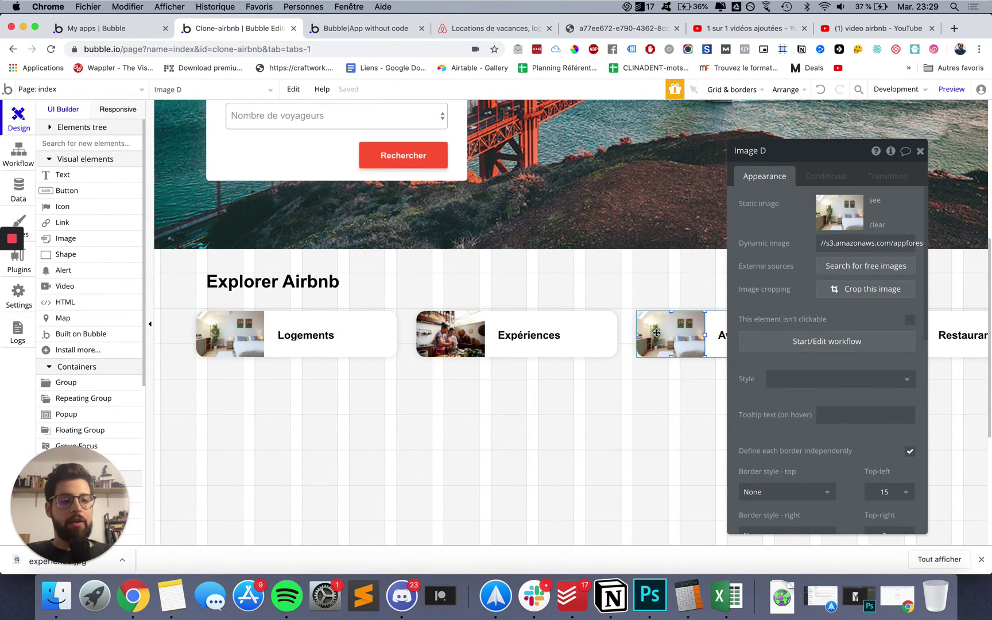
left_click(863, 266)
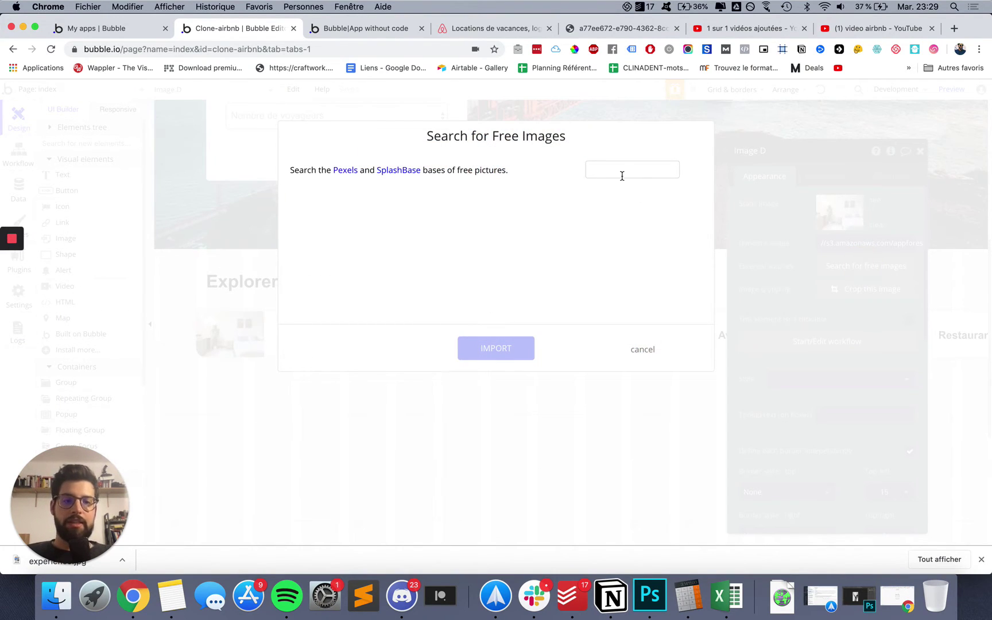
left_click(601, 169)
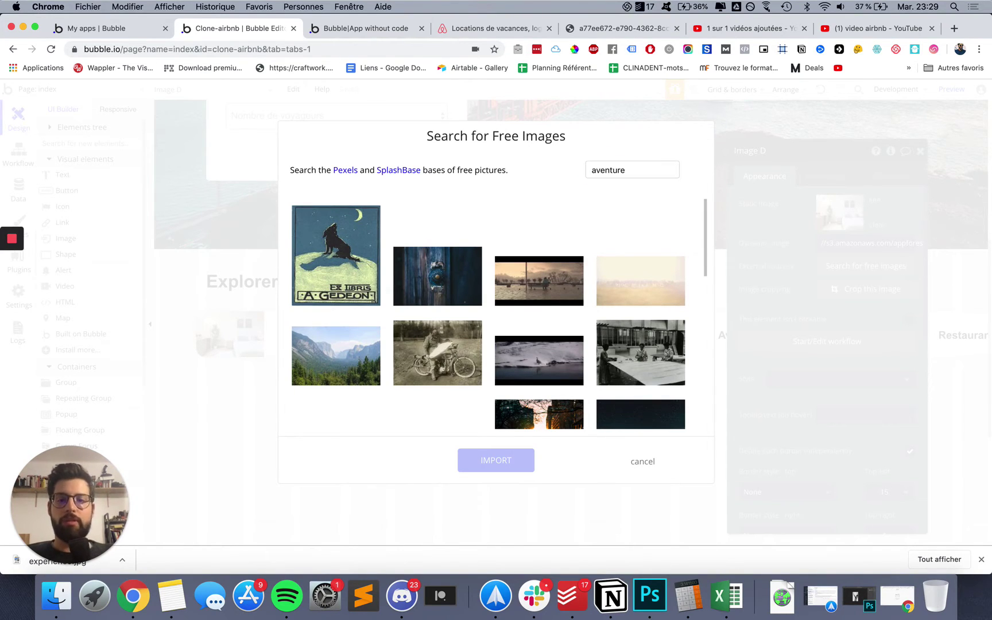
type("aventure")
key("Return")
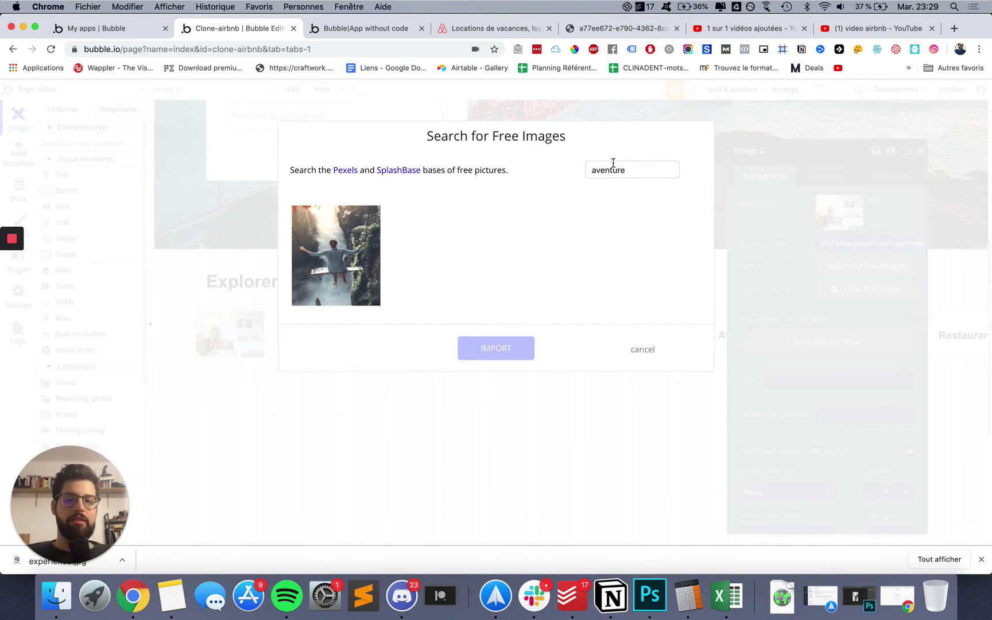
left_click(352, 257)
left_click(507, 350)
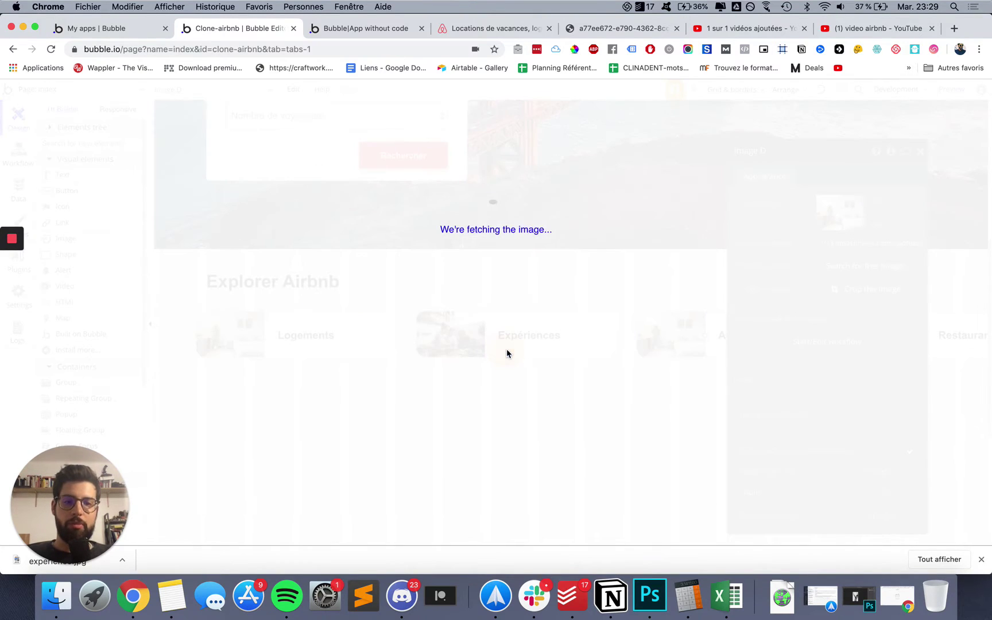
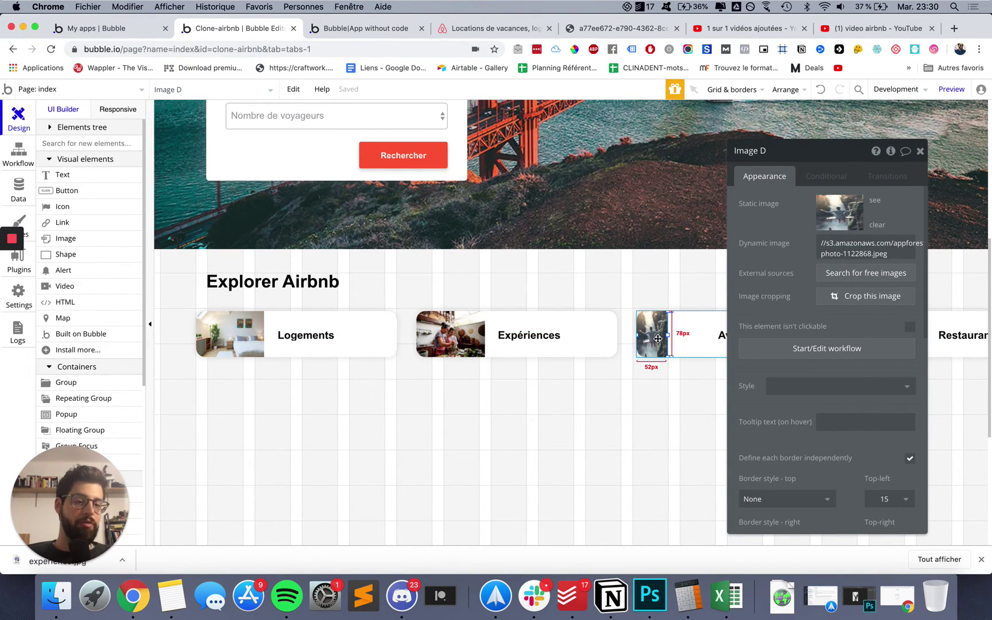
- Undo the last size change of the Aventures card's new picture and deselect it
left_click(659, 377)
left_click(654, 347)
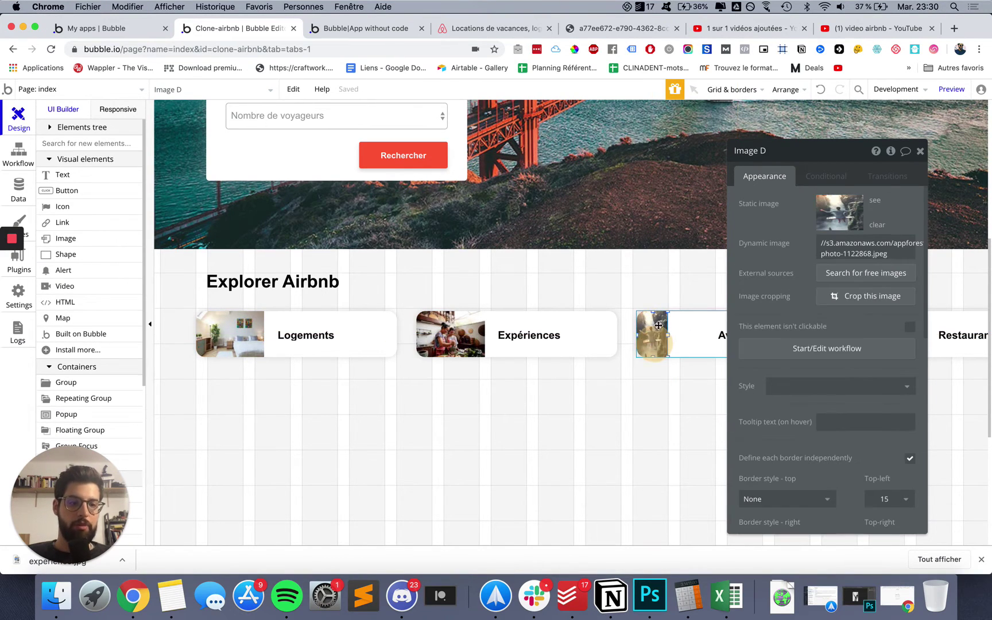
left_click(820, 90)
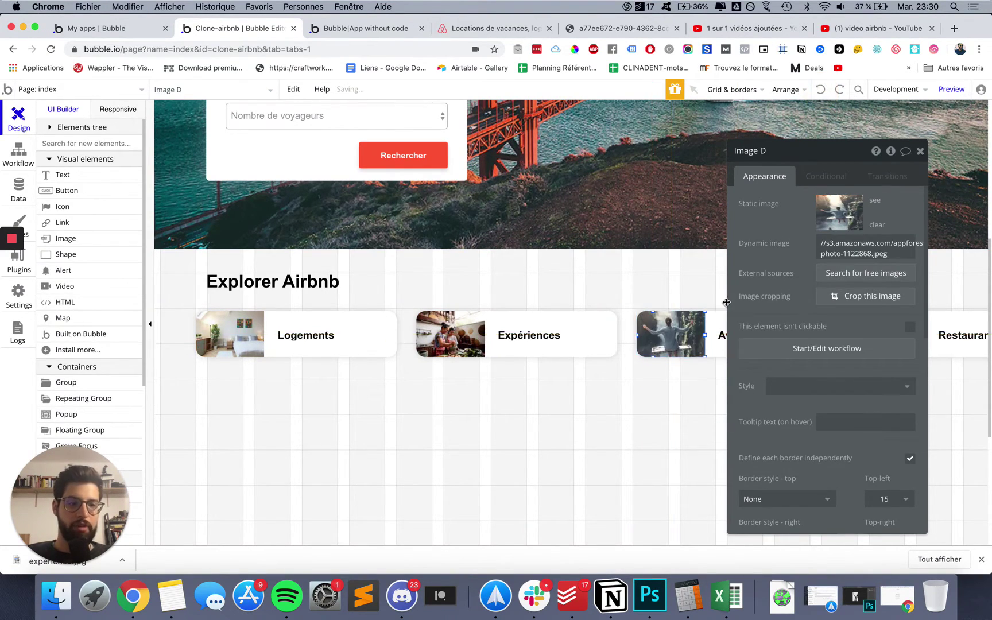
left_click(683, 388)
left_click(670, 334)
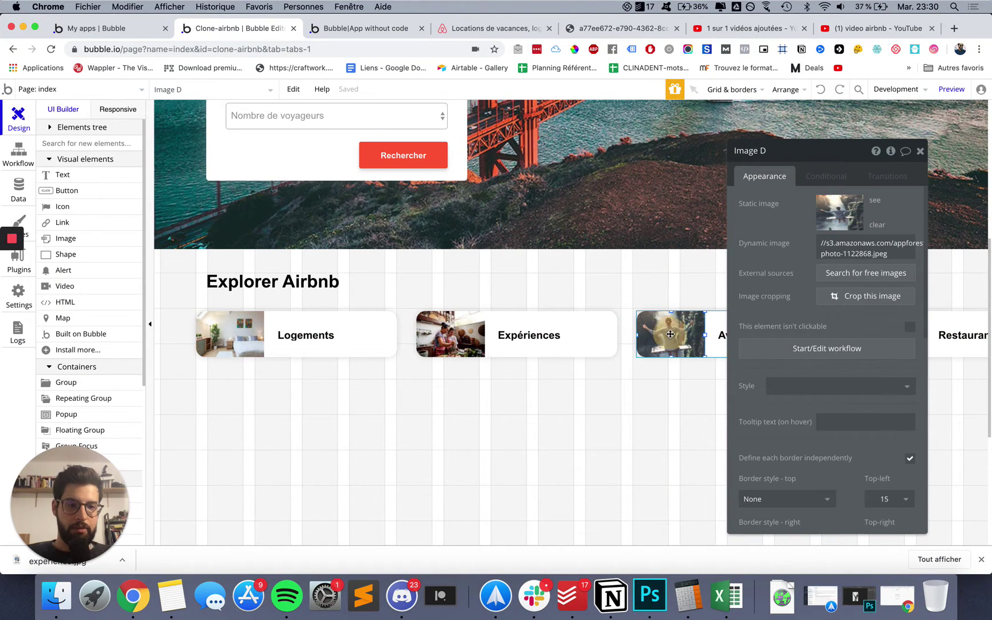
left_click(681, 391)
left_click(678, 339)
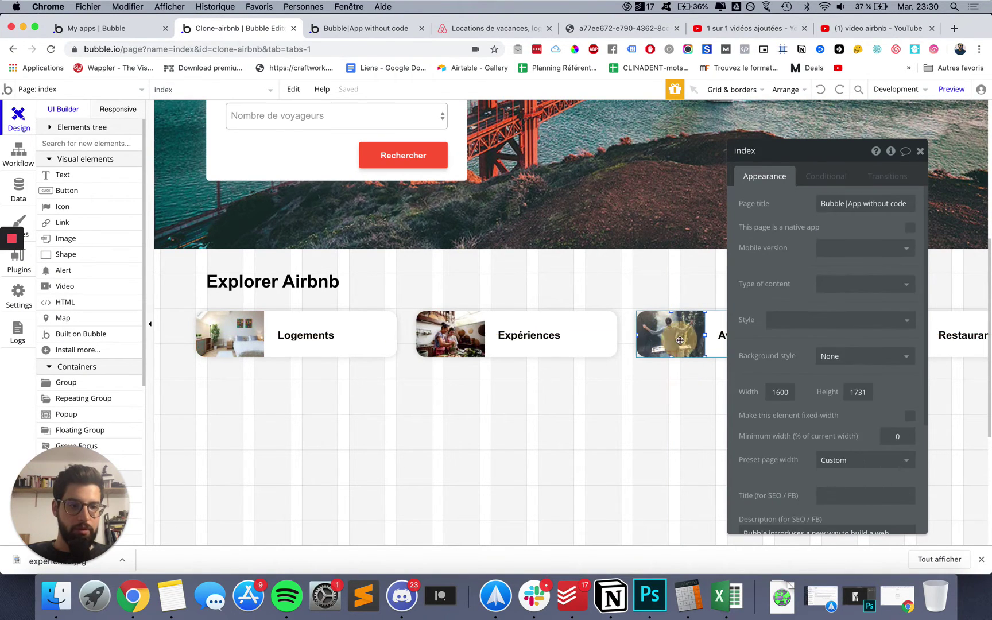
left_click(646, 386)
- Compare the page below the category cards with the original Airbnb page and examine its next section
scroll(634, 382, "down", 3)
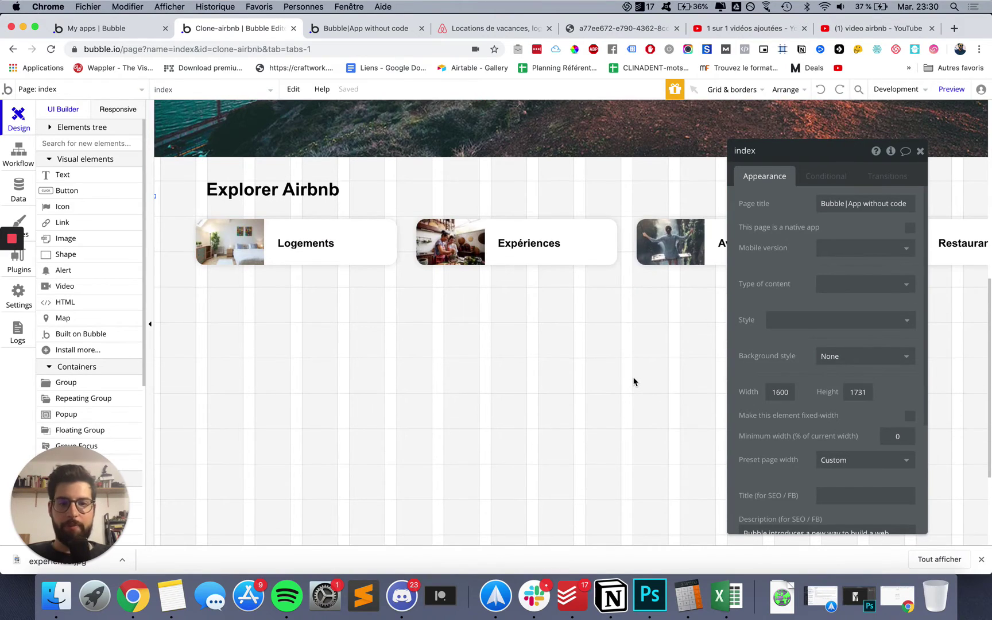
scroll(580, 324, "down", 4)
scroll(580, 325, "up", 3)
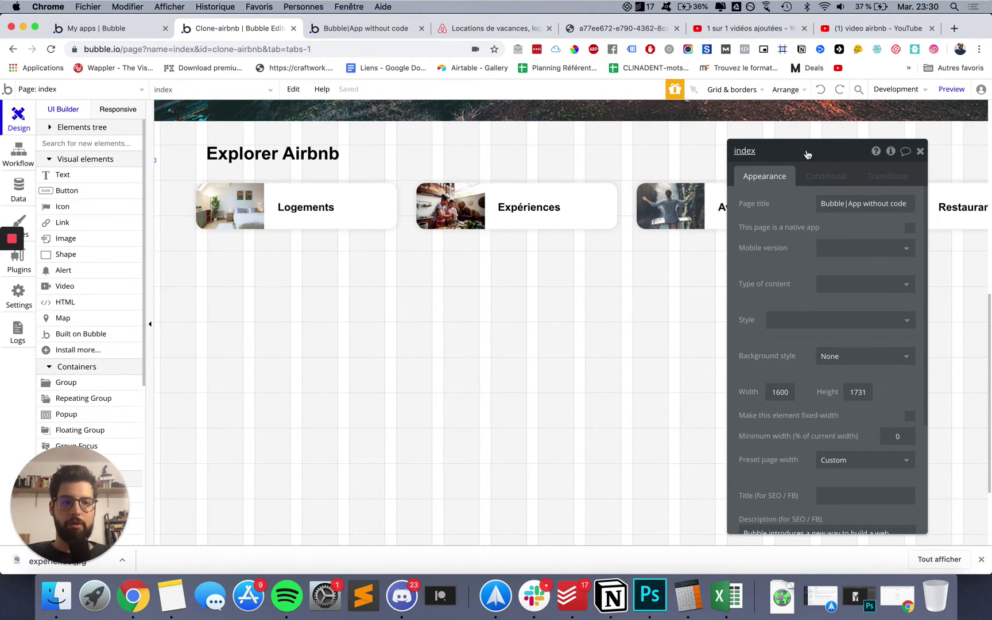
left_click_drag(808, 153, 848, 154)
left_click(348, 30)
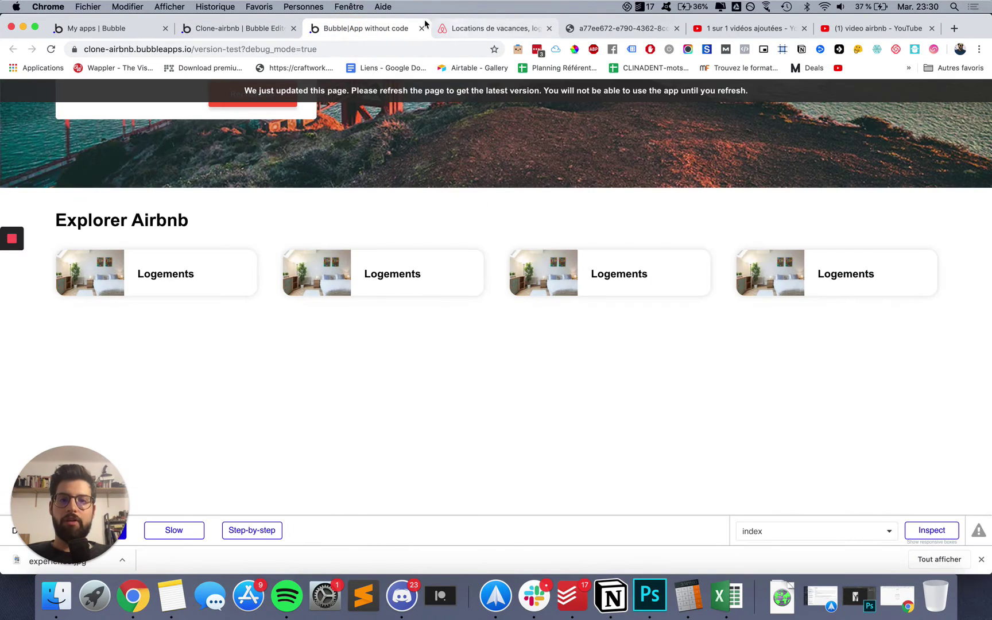
left_click(514, 29)
scroll(478, 270, "down", 6)
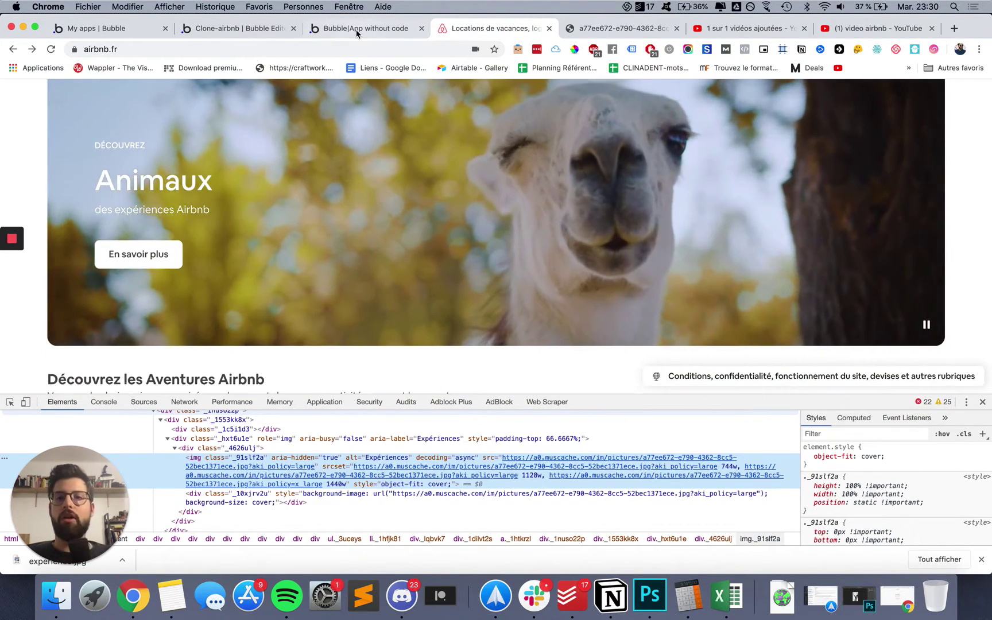
- Return to the Bubble editor and place a Video element below the Logements card, aligned with the card's edge
left_click(351, 32)
left_click(254, 29)
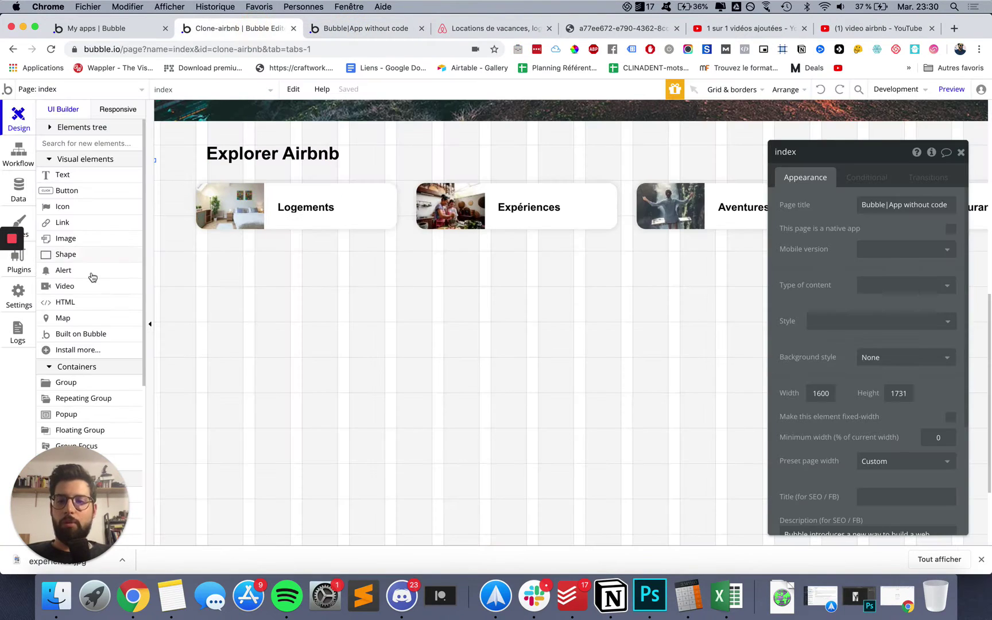
left_click(64, 286)
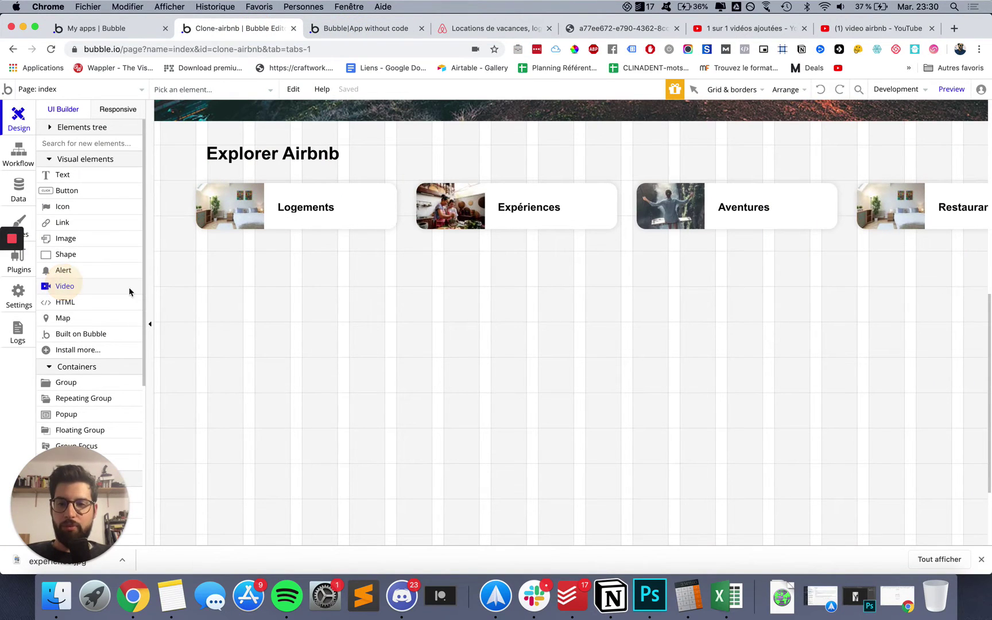
left_click(197, 254)
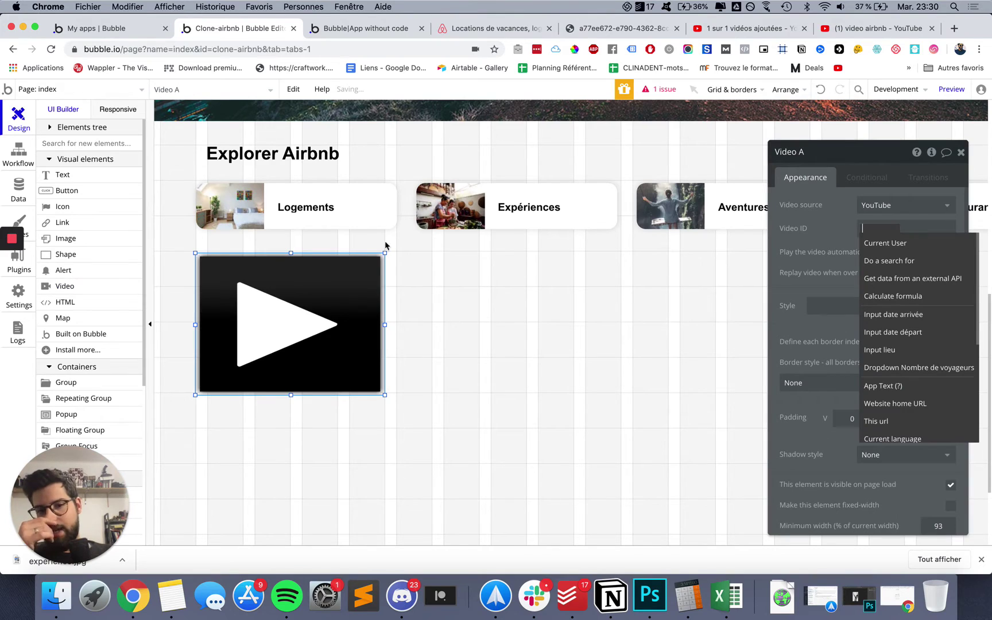
left_click(821, 236)
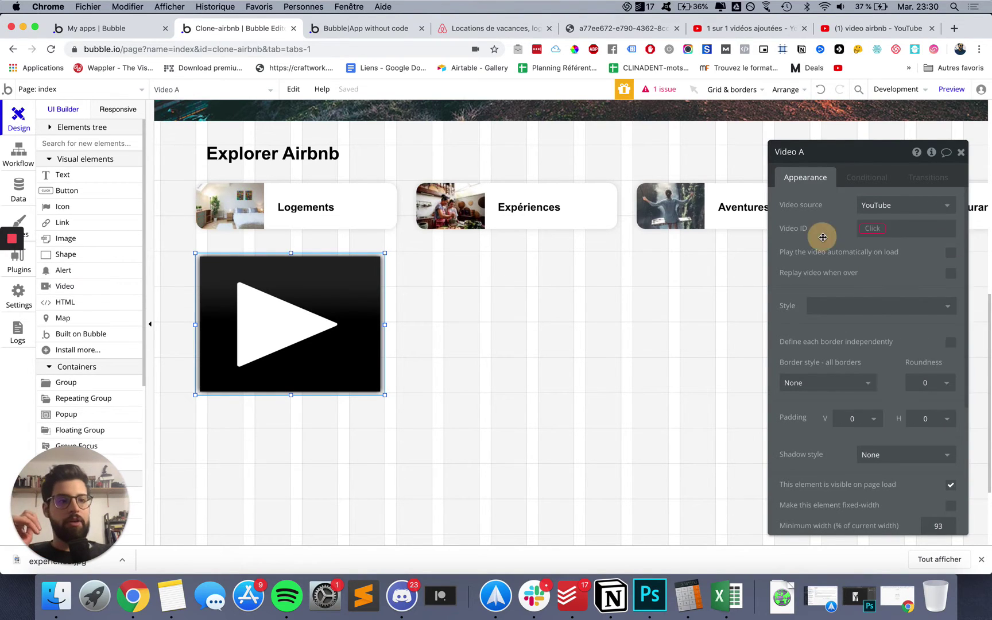
left_click(884, 205)
left_click(855, 222)
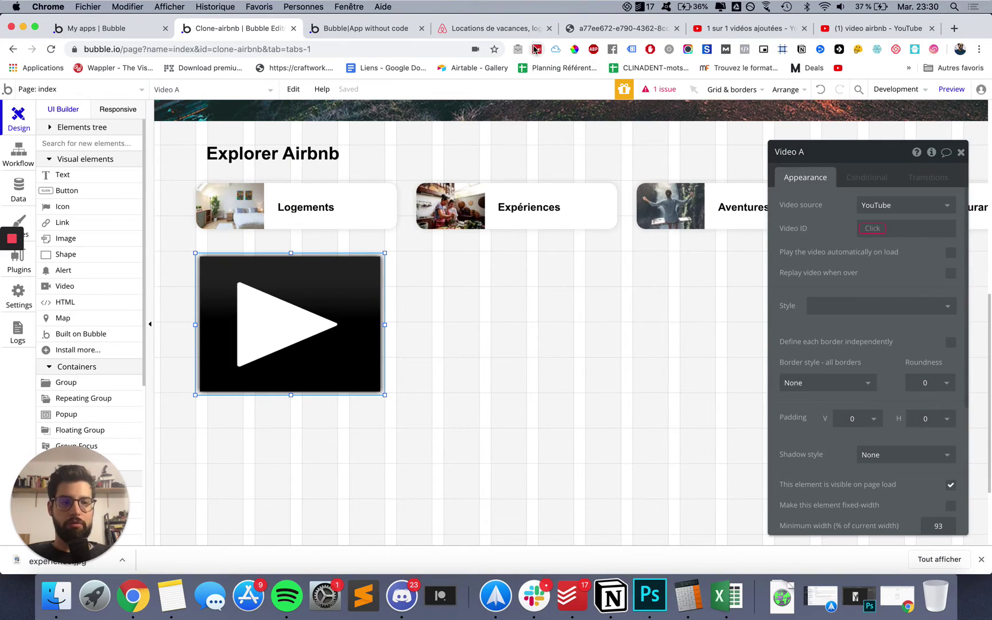
- Open the uploaded "video airbnb" on YouTube, compare it with the original Airbnb page's Animaux section, and play it briefly
left_click(718, 32)
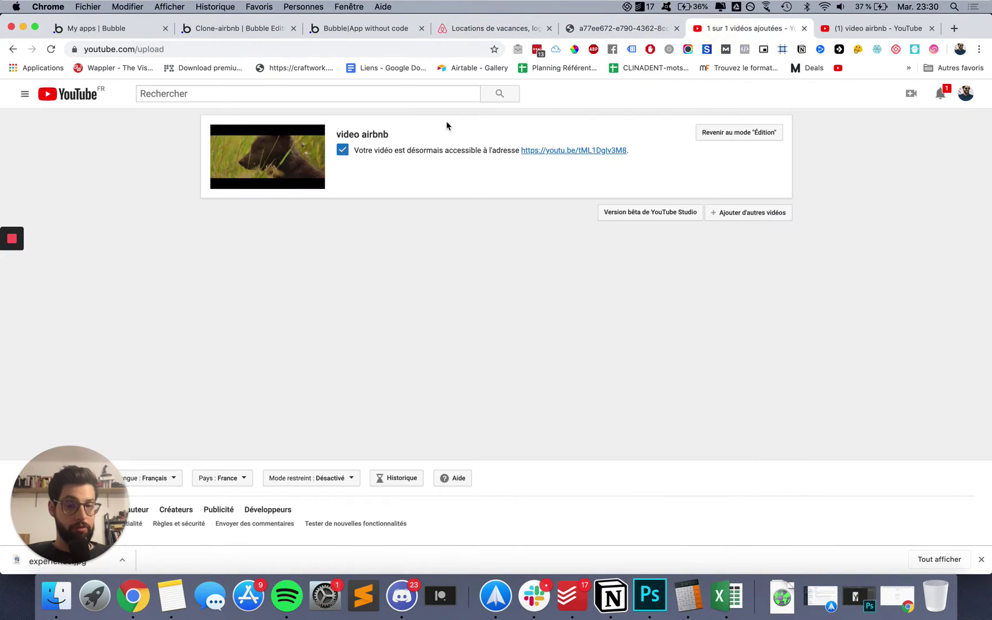
left_click(878, 28)
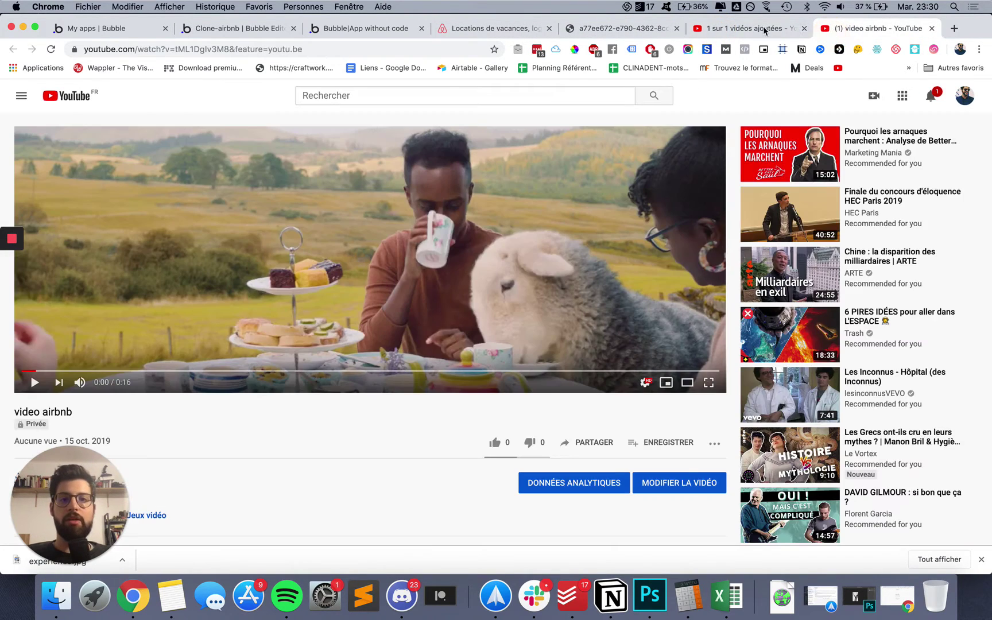
left_click(462, 27)
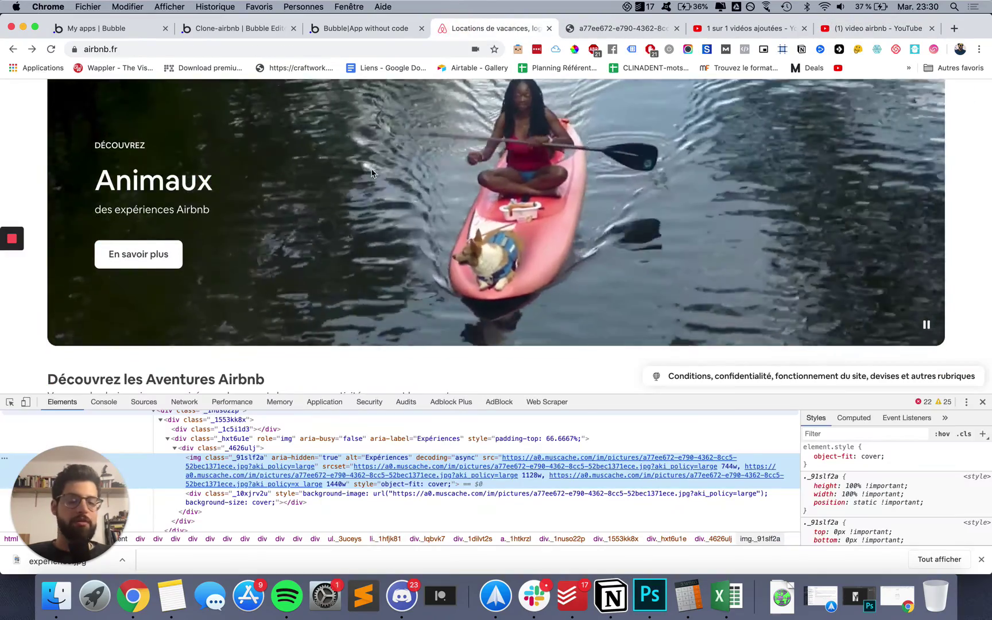
left_click(873, 30)
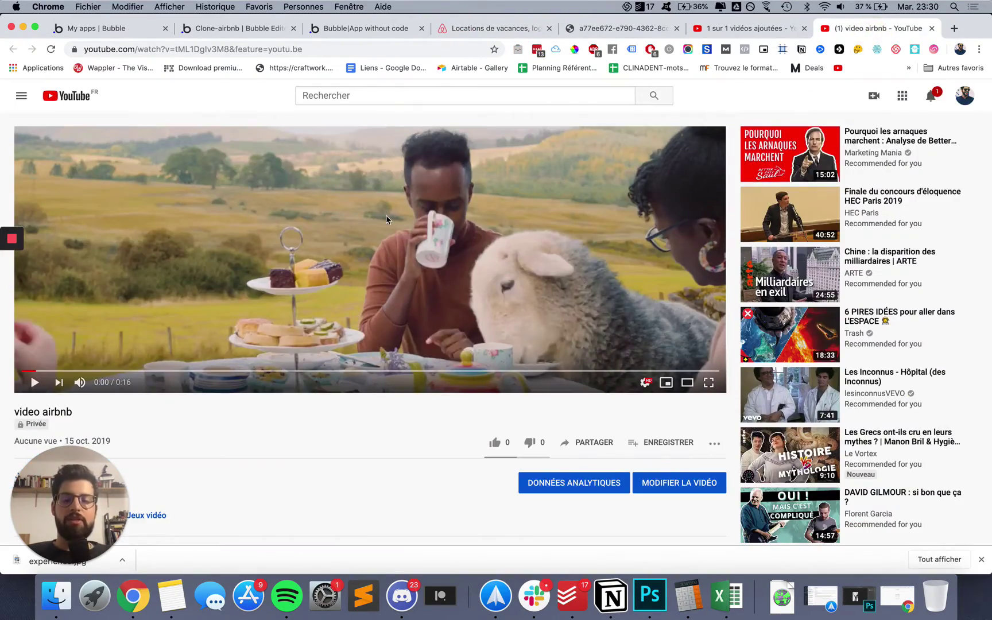
left_click(31, 389)
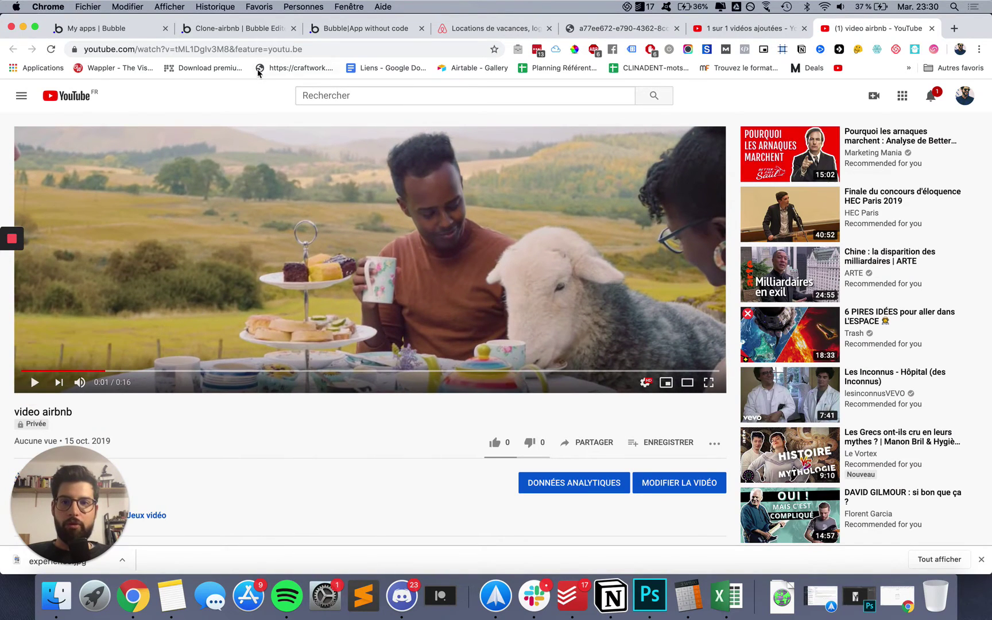
- Copy the full YouTube address of "video airbnb" and enter it as the Video element's ID in the Bubble editor
left_click(261, 49)
key("super+c")
left_click(237, 29)
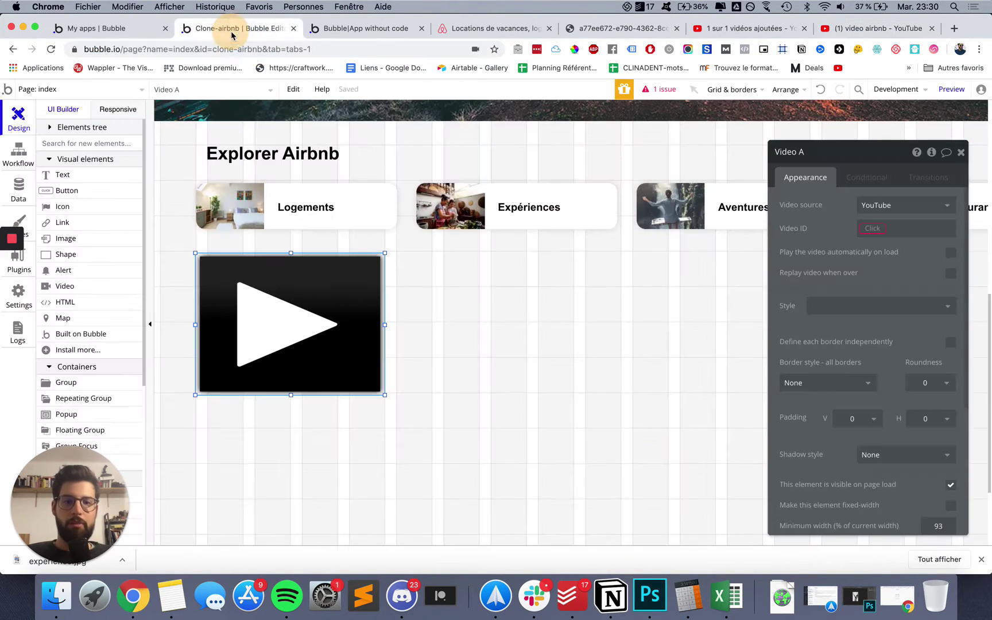
left_click(874, 228)
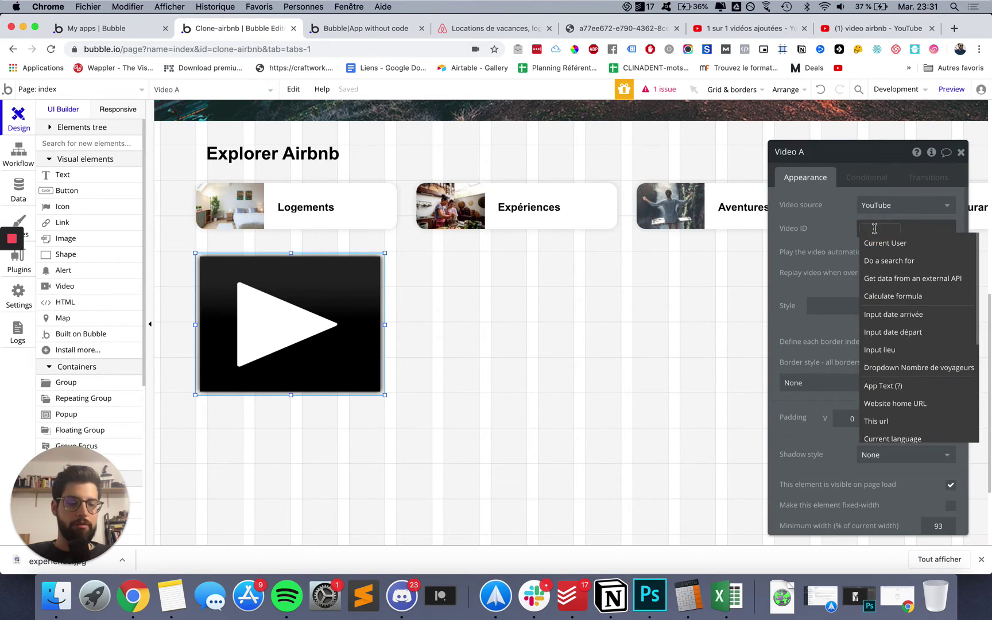
key("super+v")
left_click(827, 217)
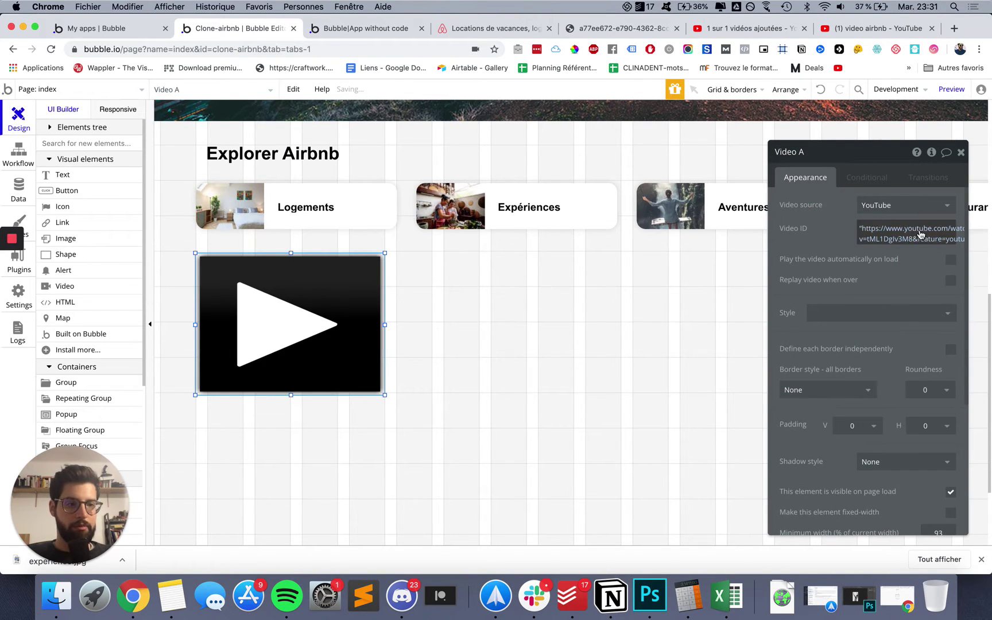
left_click(822, 251)
left_click(947, 259)
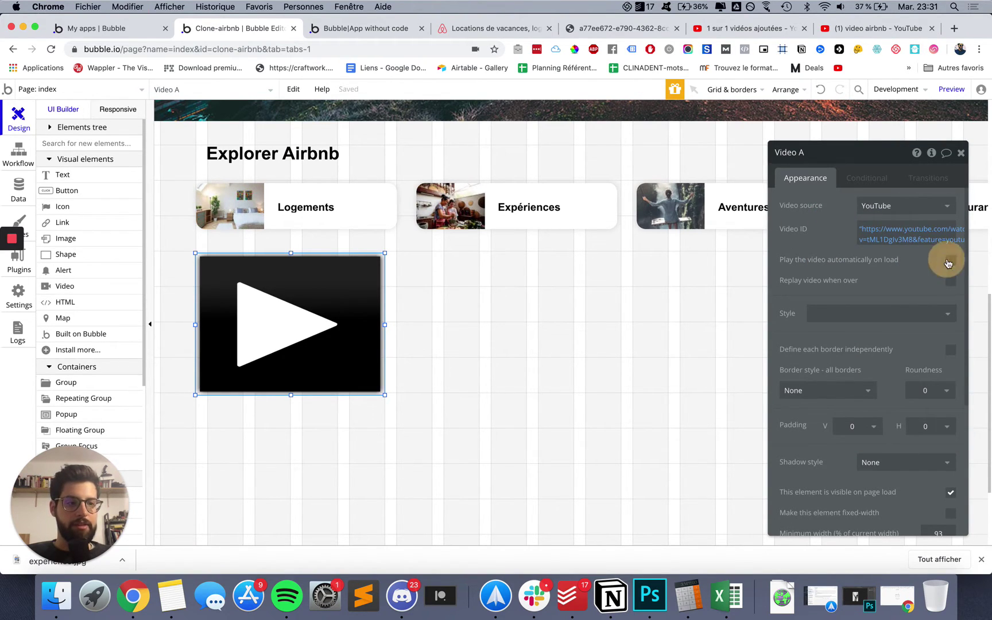
- Clear the Video element's ID and paste the copied full YouTube address in again
left_click(890, 238)
key("super+a")
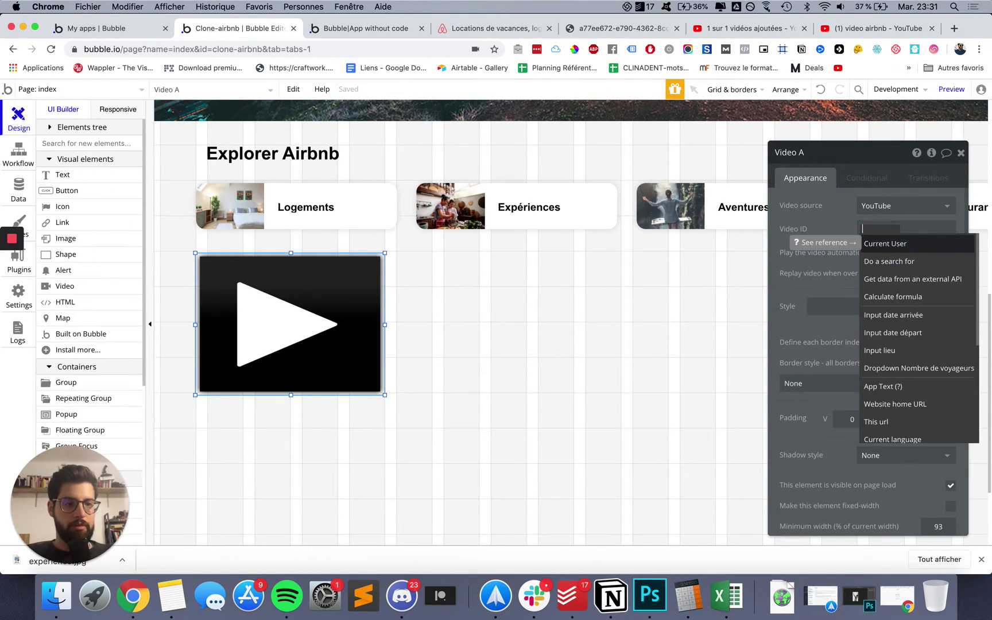
key("BackSpace")
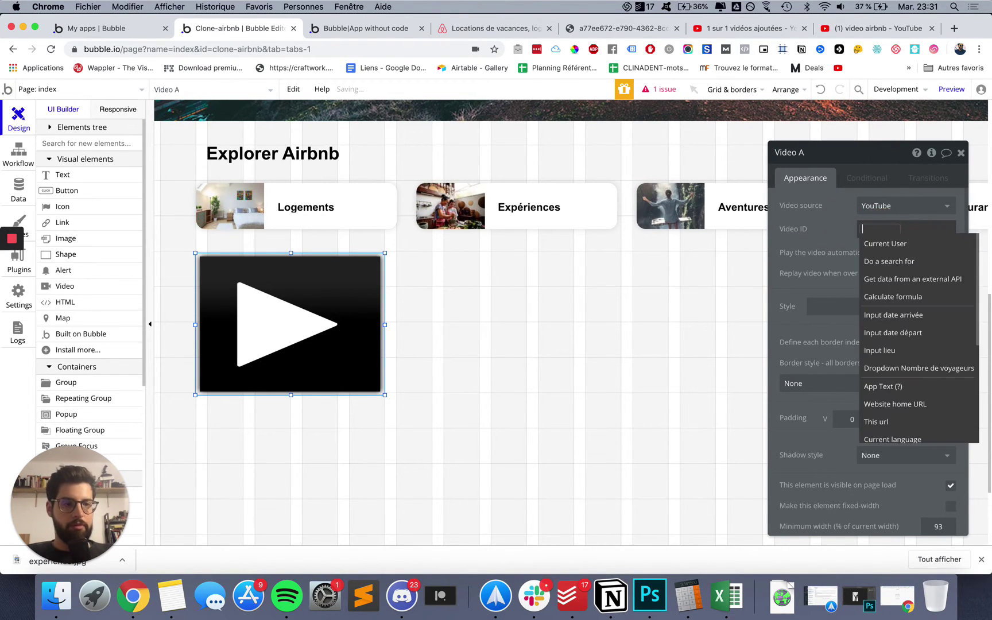
left_click(837, 227)
left_click(888, 230)
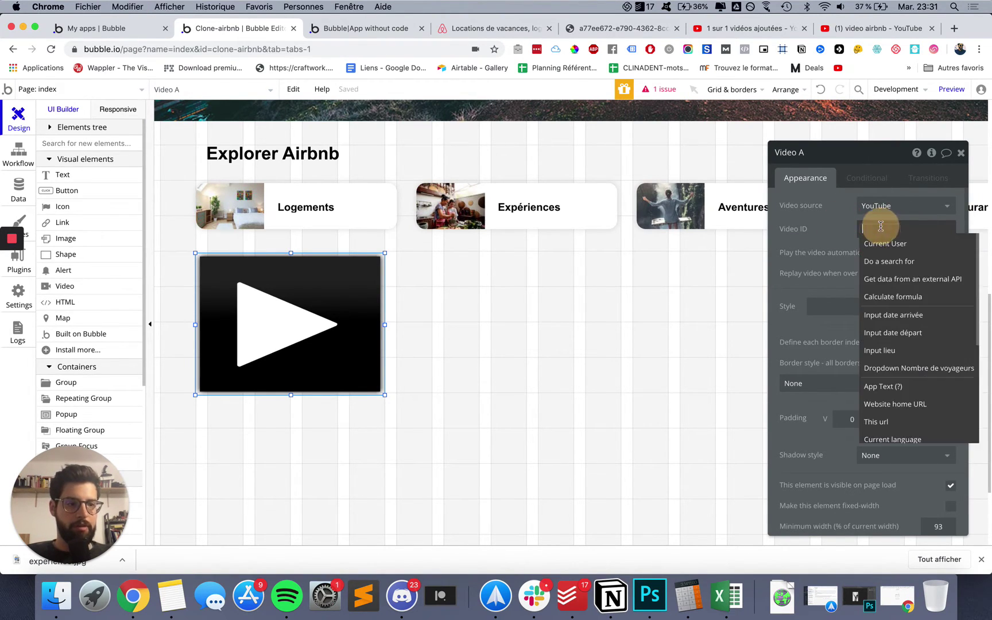
key("super+v")
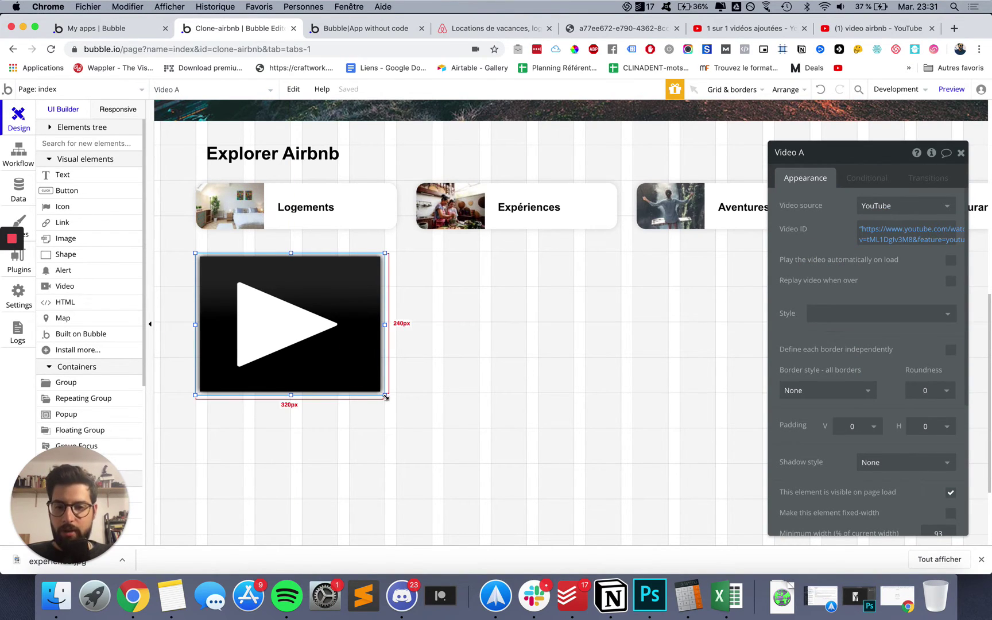
- Enlarge the Video element so it spans the full card row from Logements to the outer edge of Restaurants, and make it taller
left_click_drag(385, 396, 574, 463)
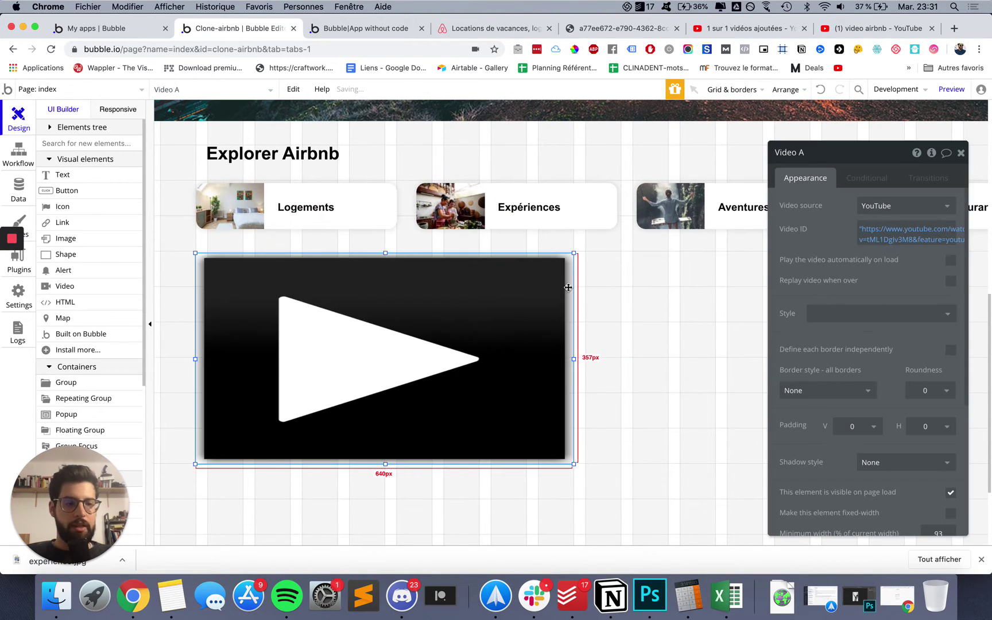
left_click_drag(574, 358, 942, 373)
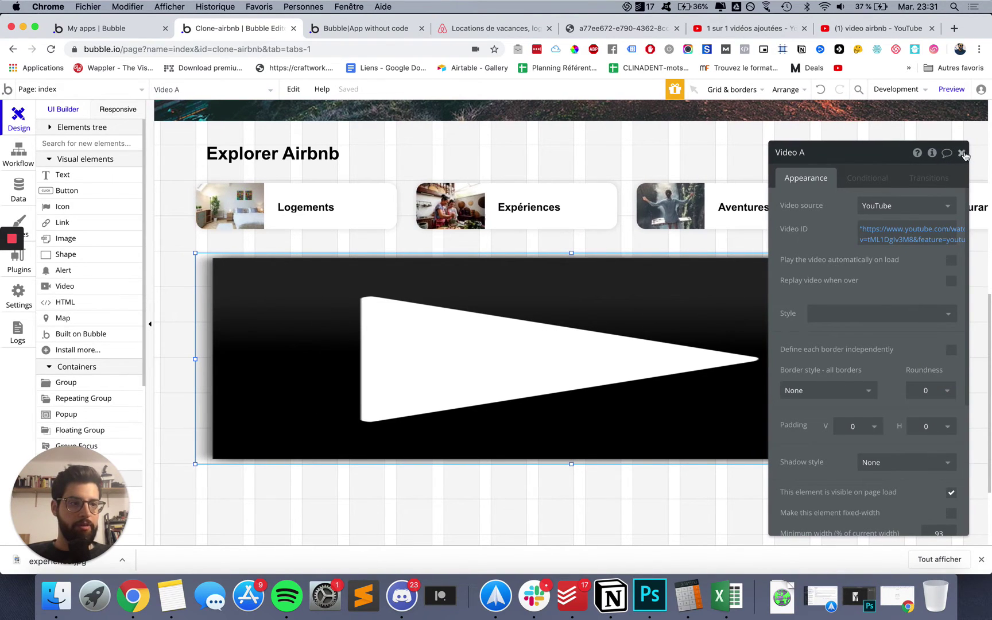
left_click(962, 154)
scroll(848, 326, "right", 4)
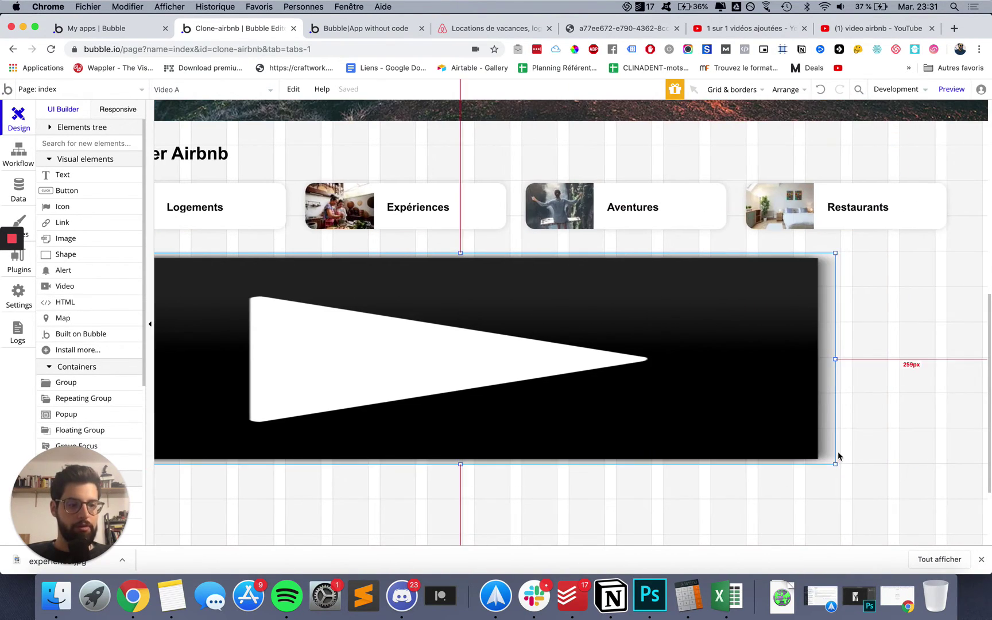
left_click_drag(835, 465, 948, 498)
- Enable automatic playback on page load for the Video element
double_click(729, 424)
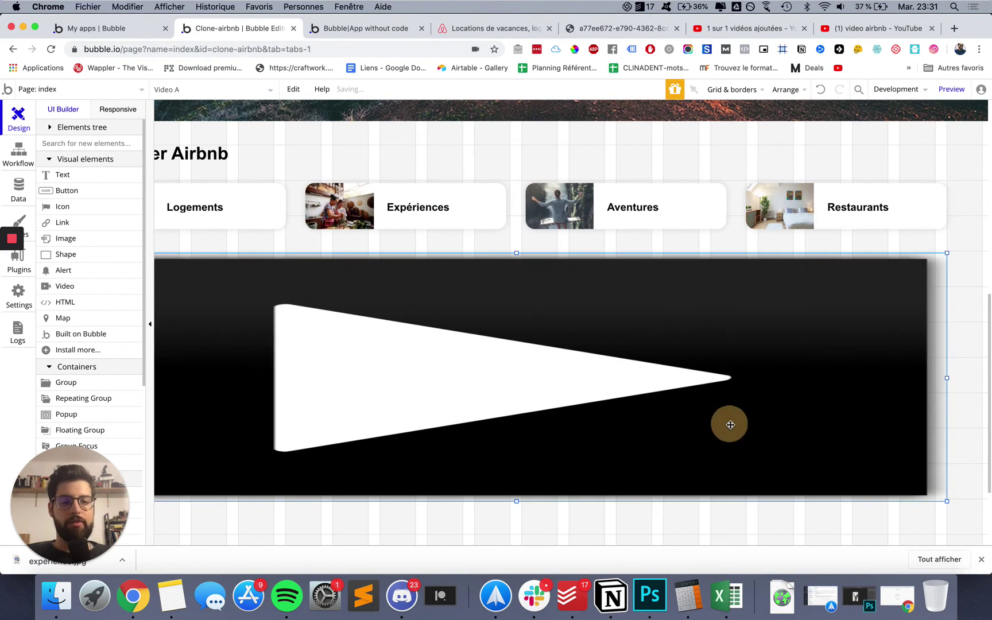
left_click(846, 268)
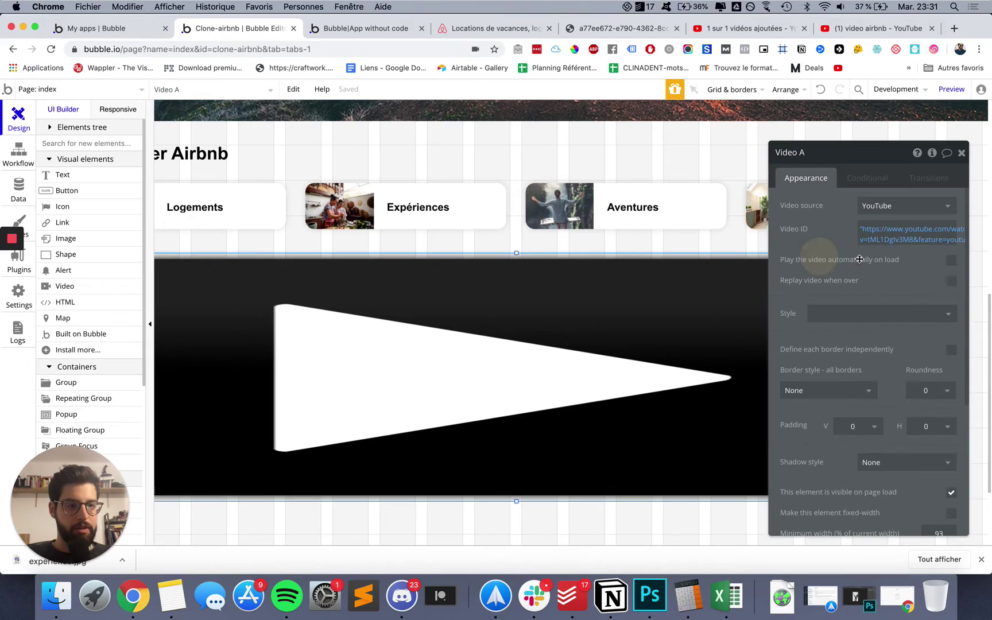
left_click(952, 262)
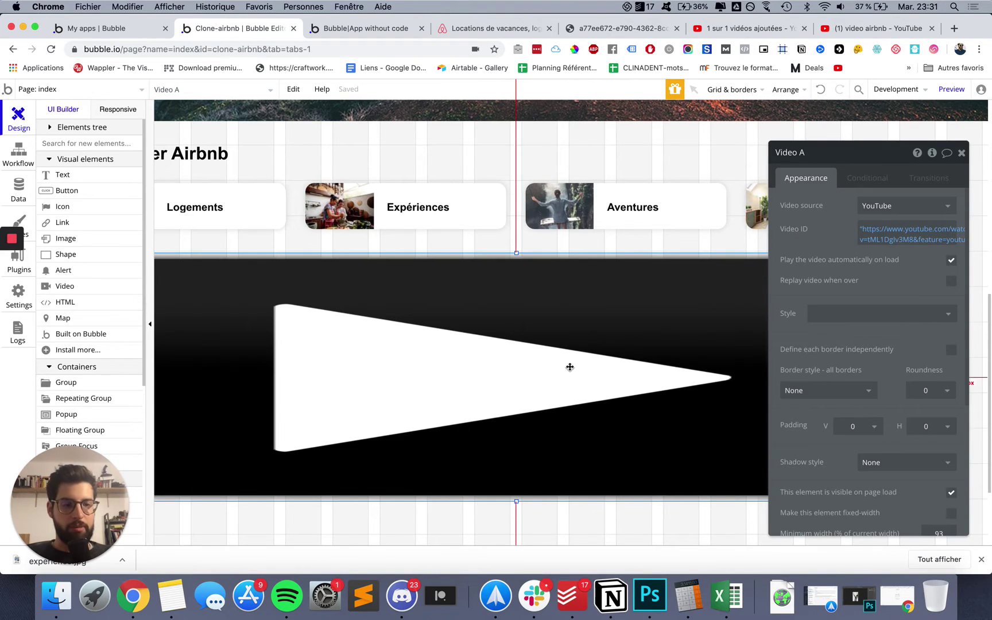
- Open the refreshed page preview and try to play the video below the category cards
scroll(570, 367, "down", 3)
scroll(572, 367, "left", 4)
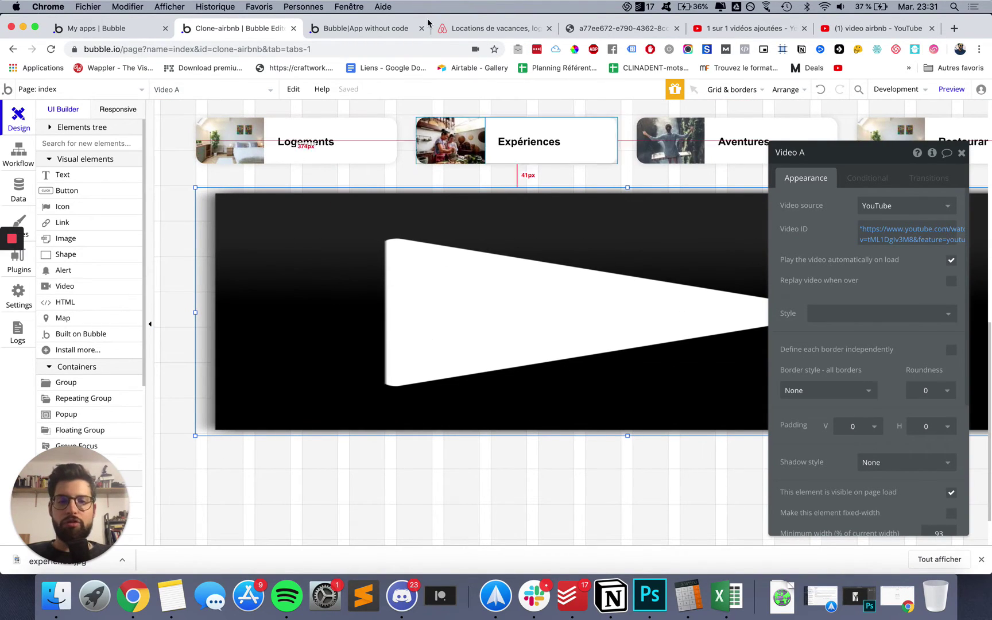
left_click(350, 32)
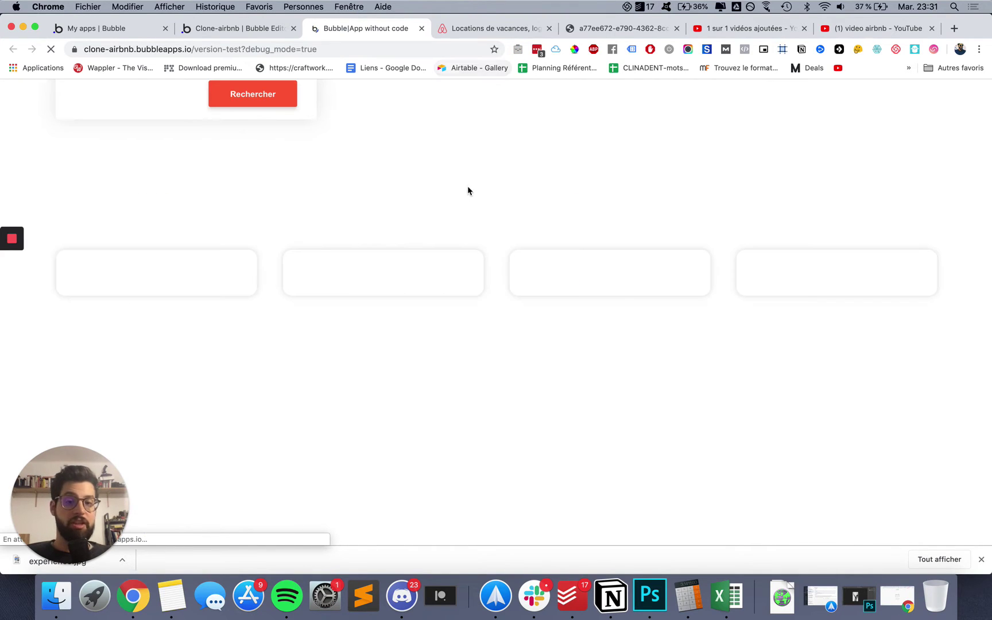
scroll(476, 217, "down", 3)
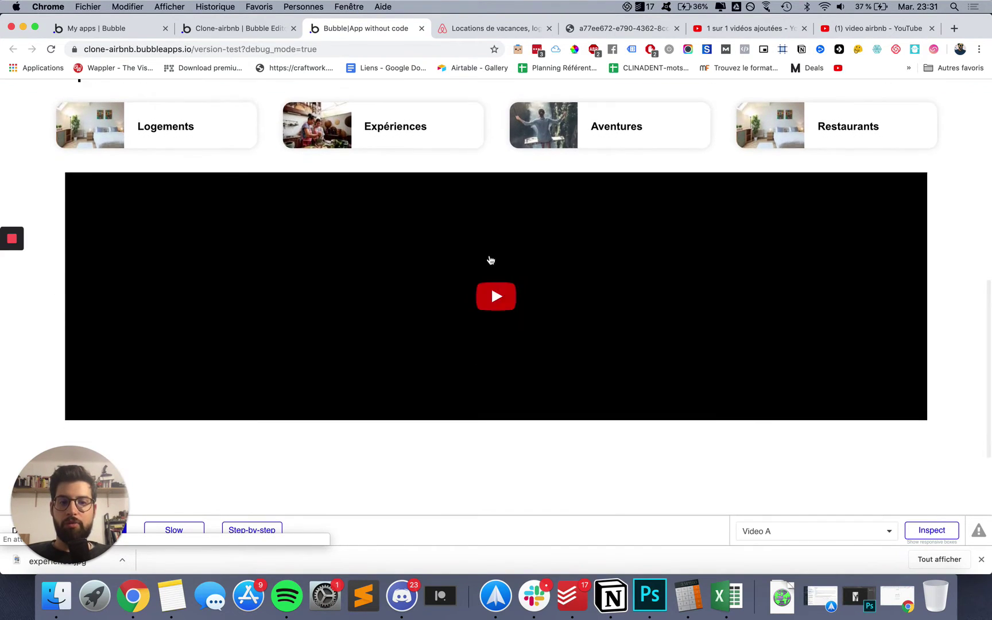
left_click(497, 296)
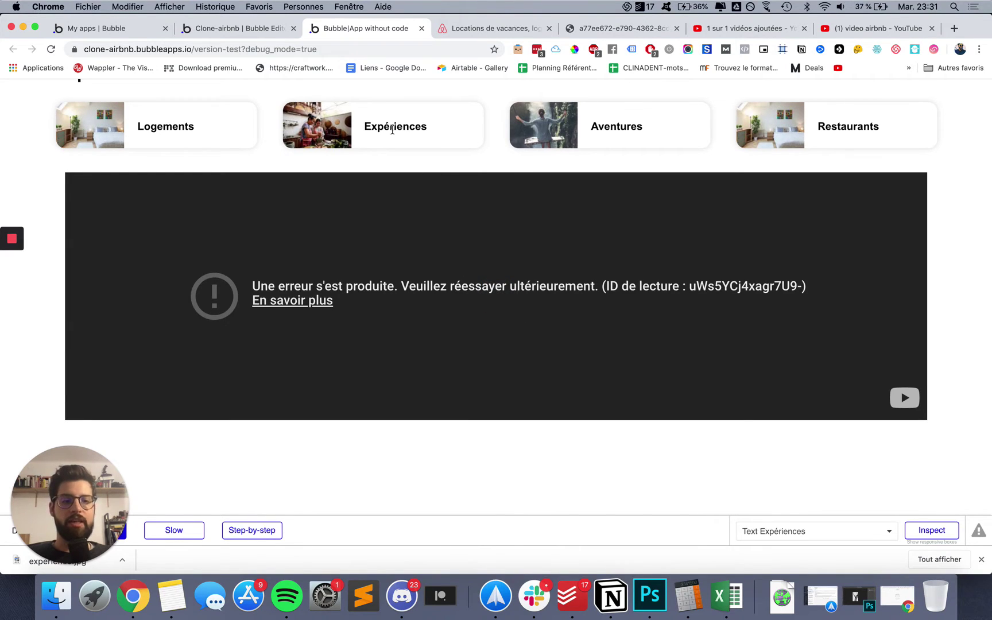
- Remove "feature=youtu.be" from the YouTube video's address, reload it, select the shortened address for copying, and pause the video
left_click(735, 29)
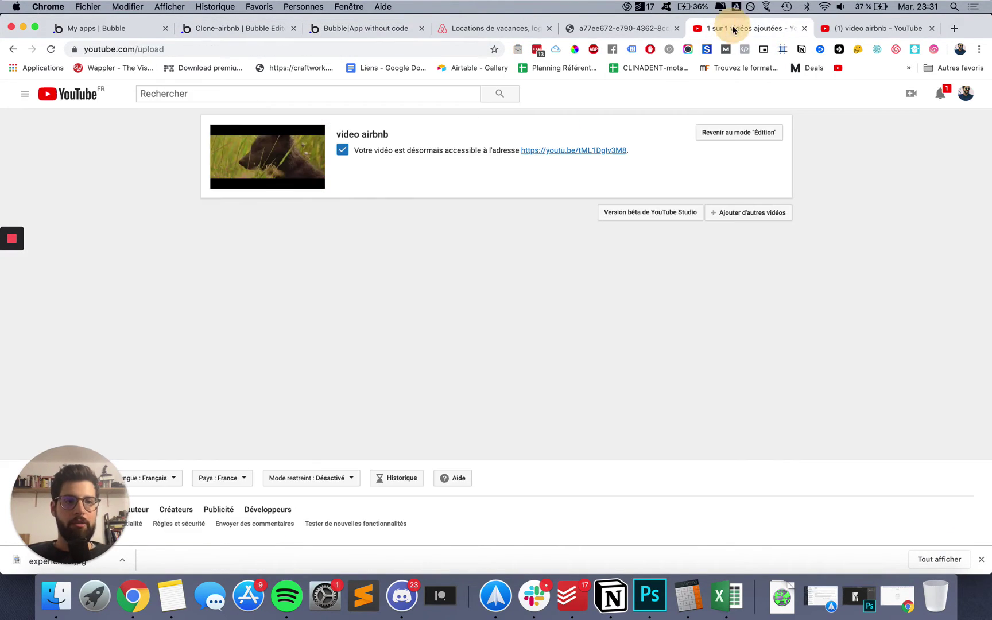
left_click(858, 28)
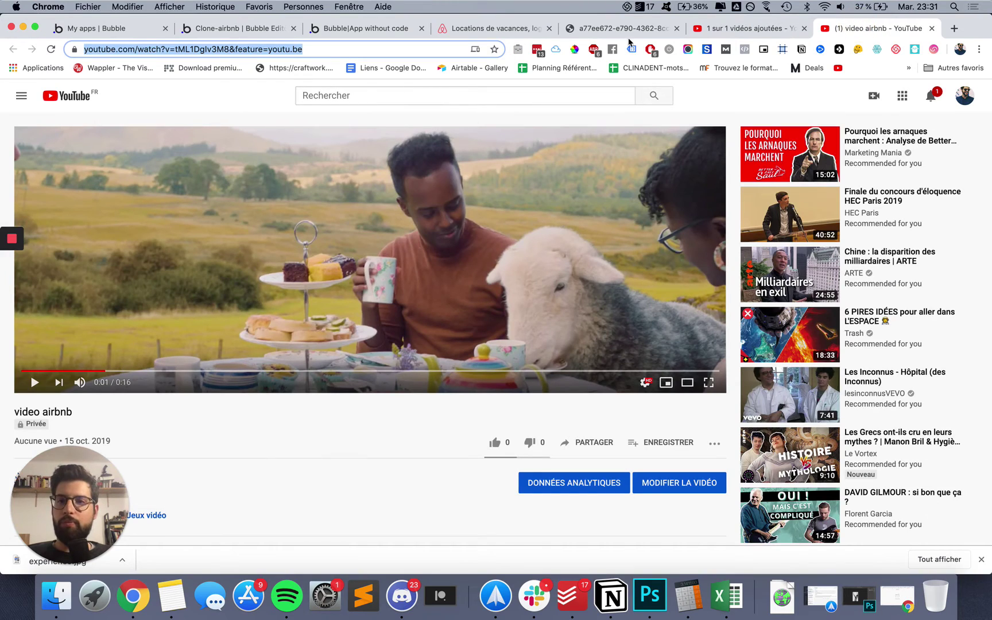
left_click(311, 49)
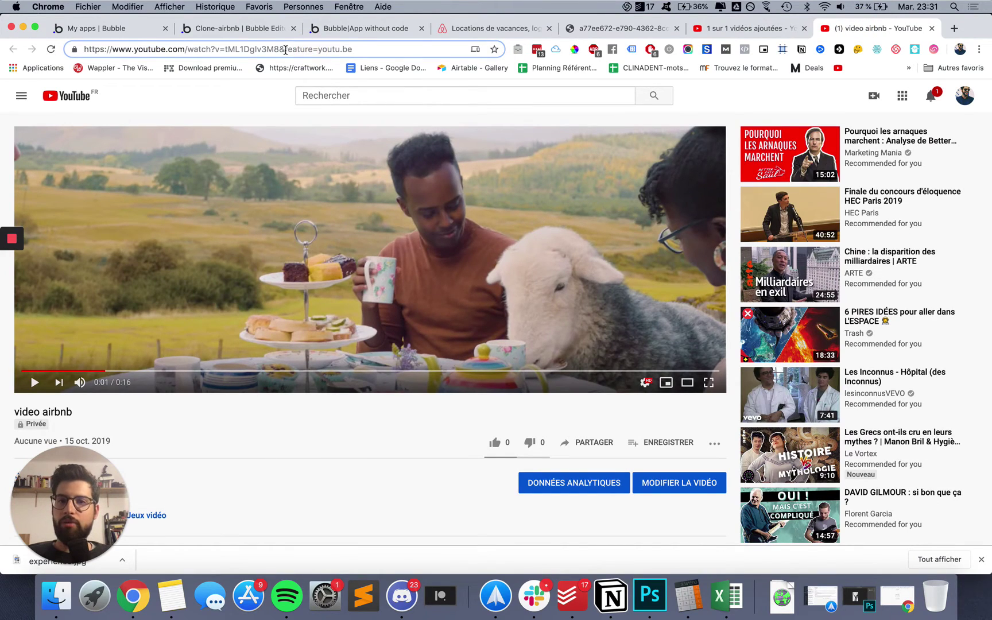
left_click_drag(285, 50, 472, 45)
key("BackSpace")
key("Return")
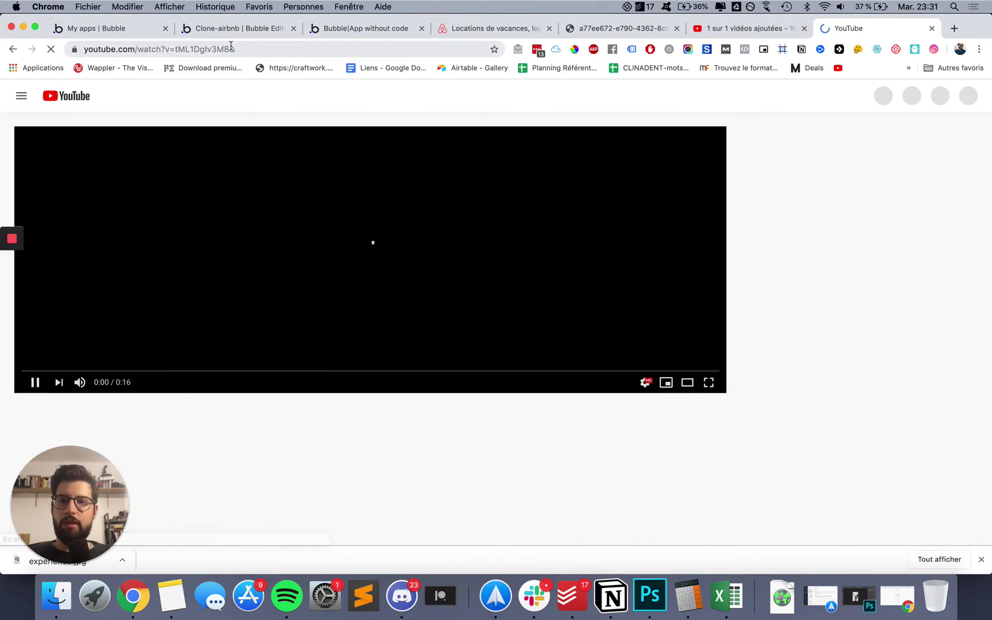
left_click(245, 51)
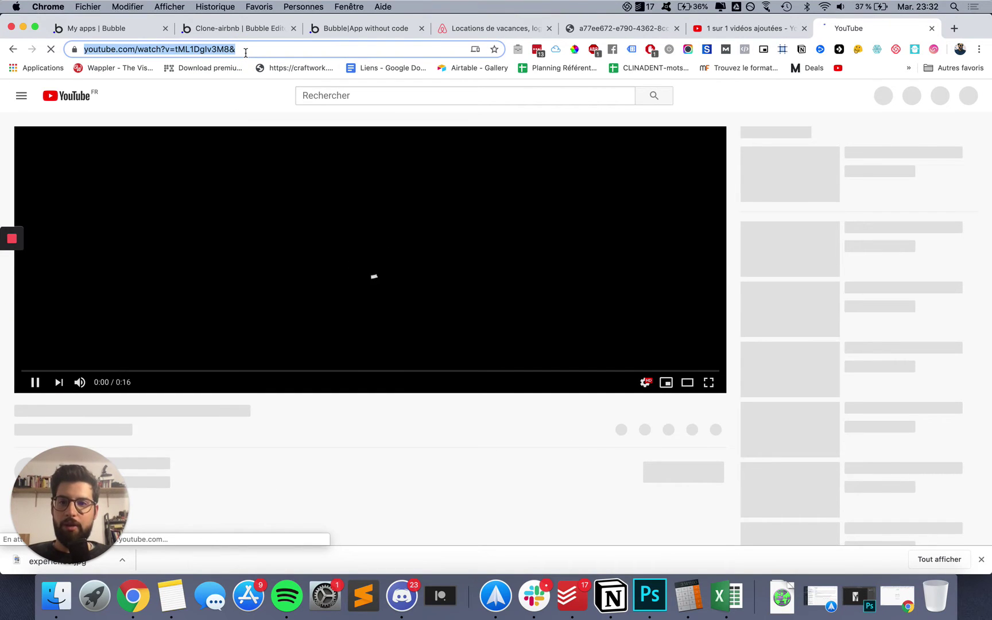
left_click(35, 382)
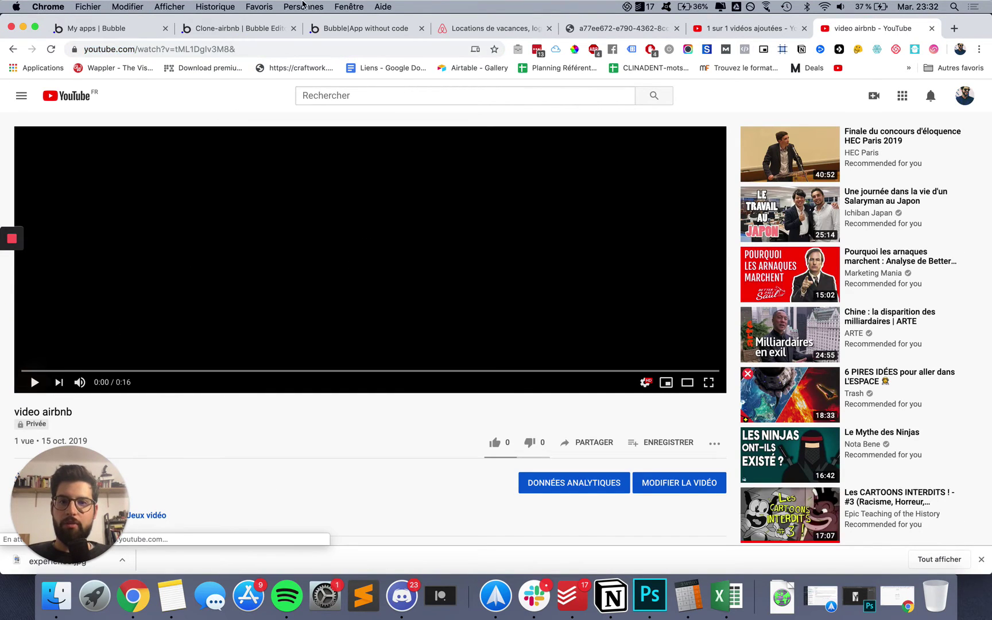
left_click(241, 28)
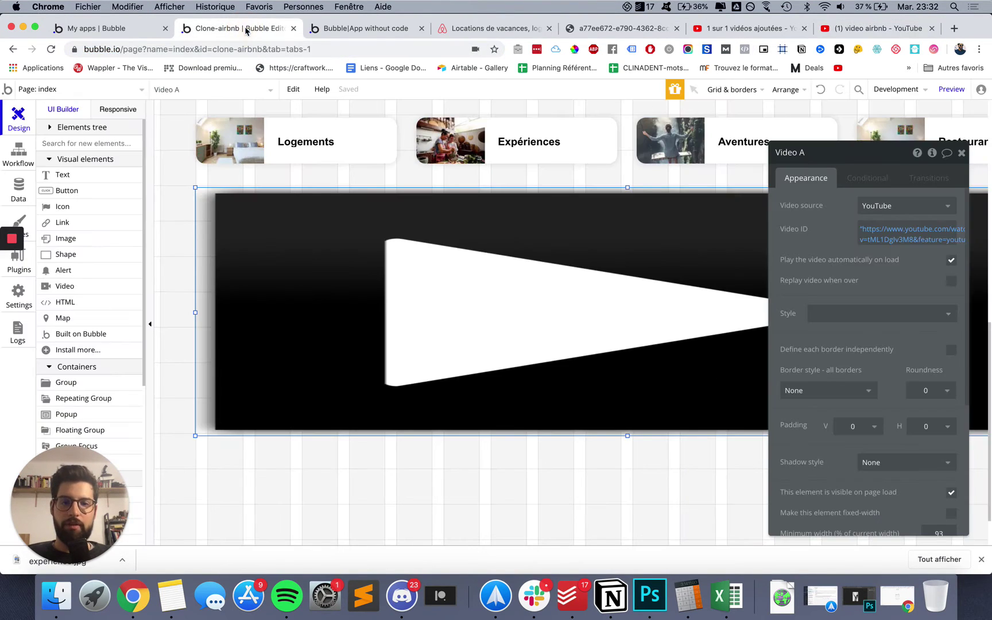
left_click(866, 233)
key("BackSpace")
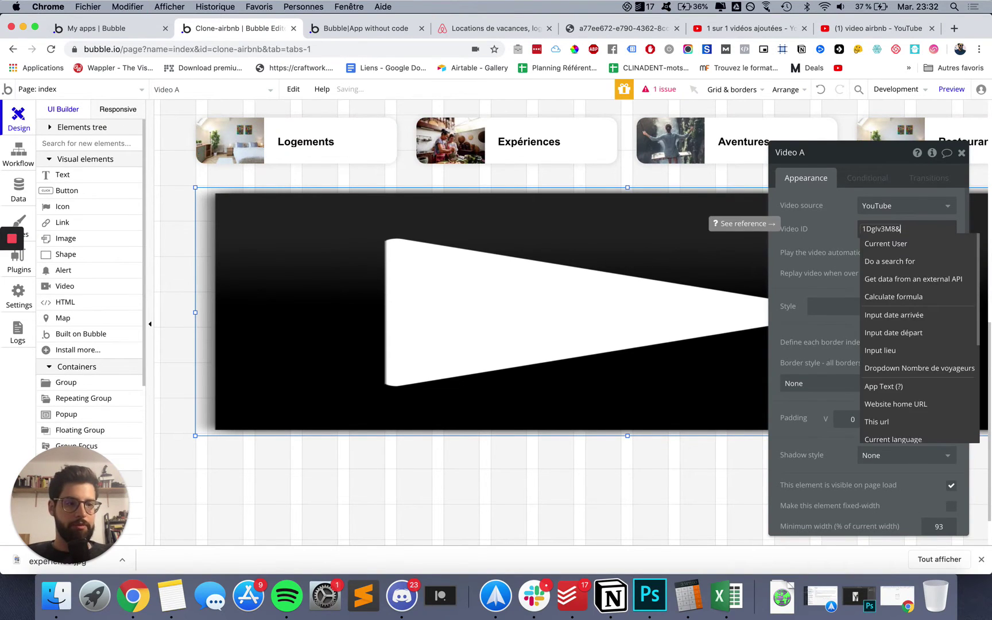
key("Return")
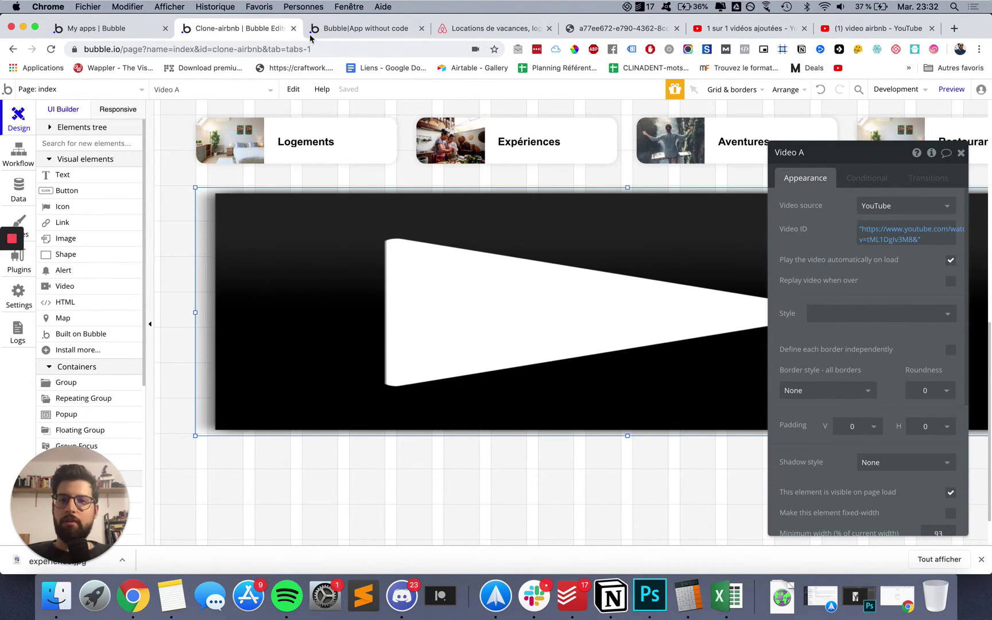
left_click(312, 32)
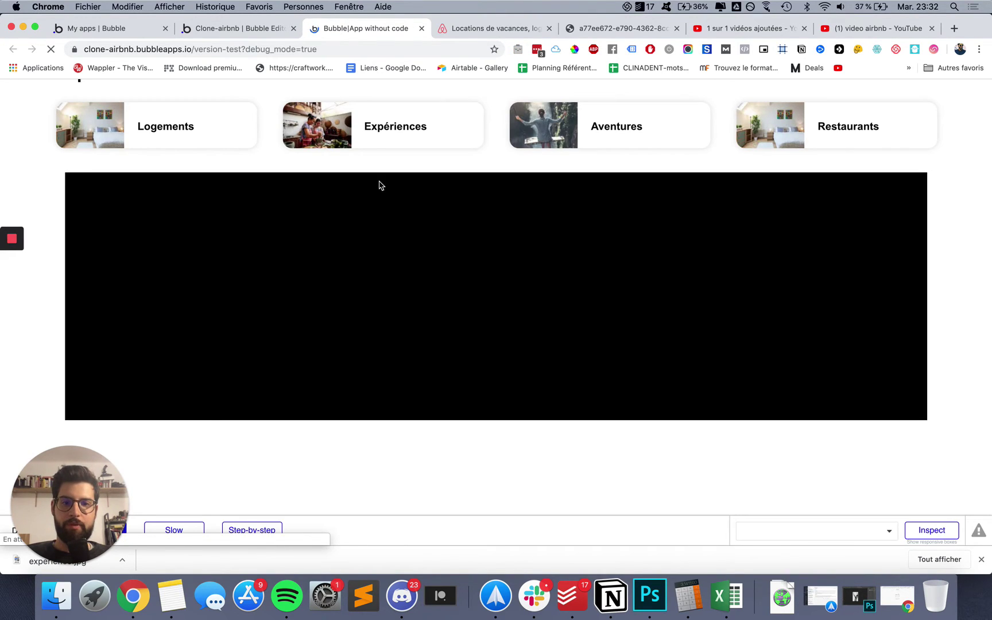
- Try to play the video in the page preview, and return to the editor to check the Video element's ID
left_click(496, 296)
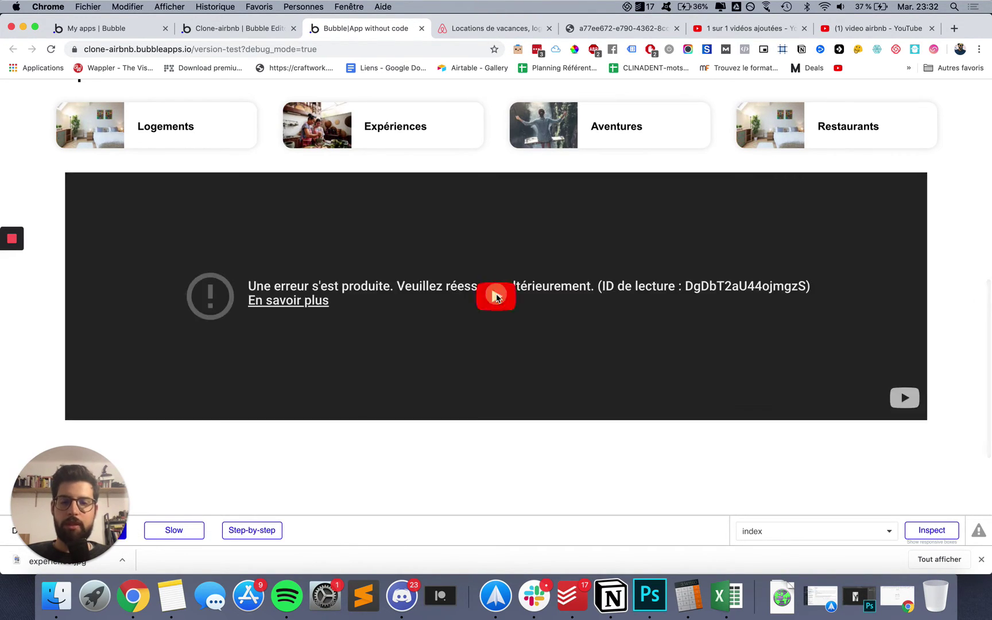
left_click(242, 29)
left_click(866, 238)
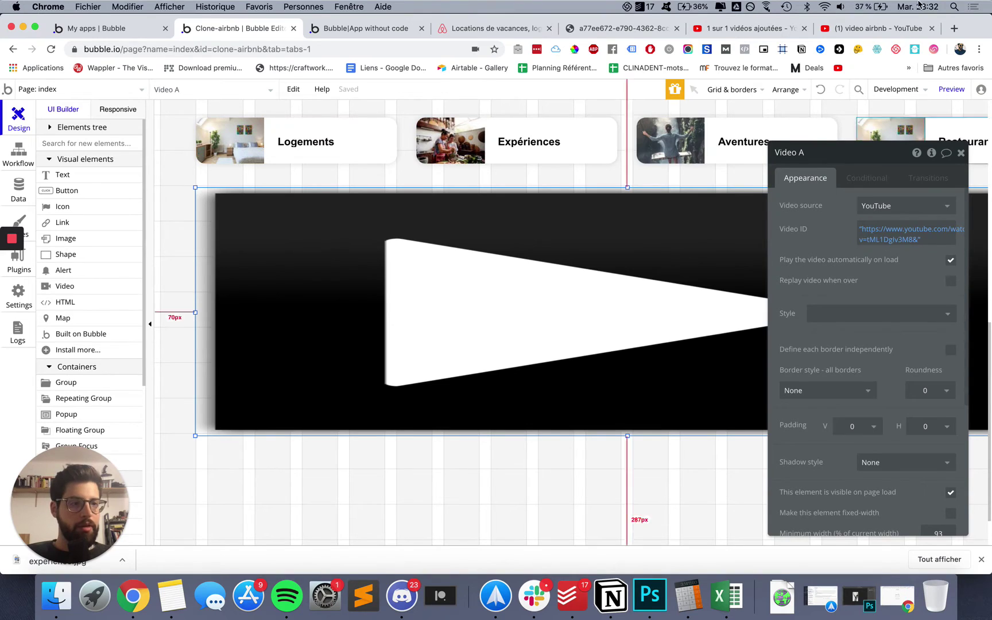
- Remove the trailing "&" from the YouTube video's address, reload it, select the cleaned address for copying, and pause the video
left_click(878, 28)
left_click(328, 50)
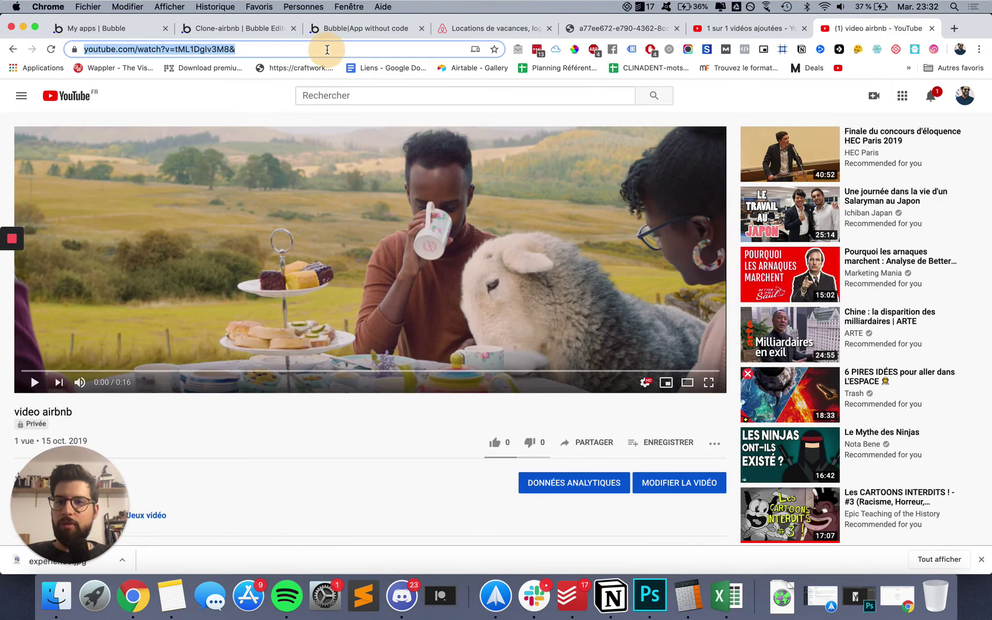
left_click(259, 52)
left_click_drag(297, 48, 230, 49)
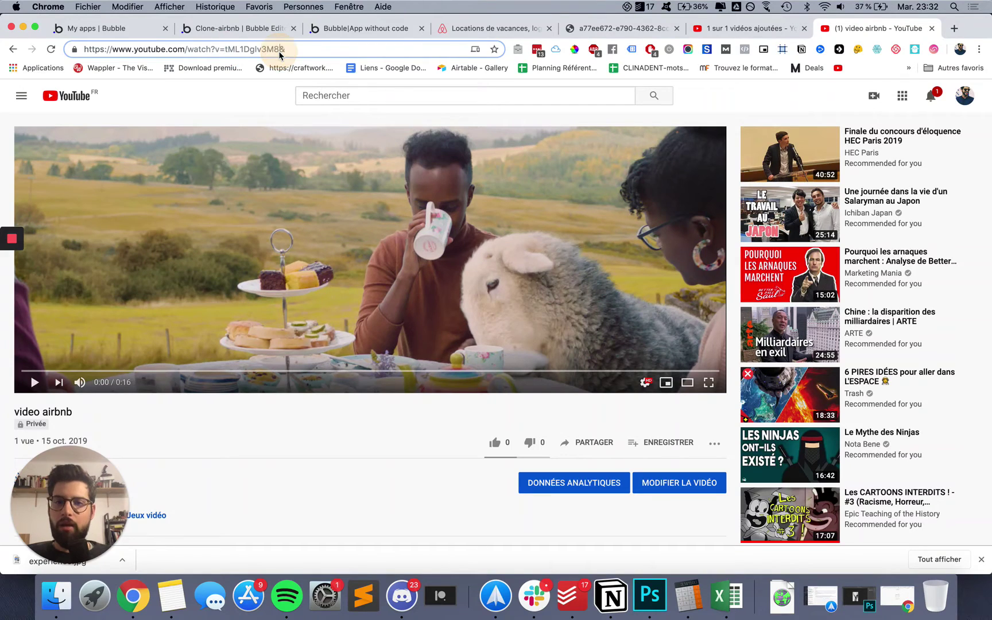
key("Return")
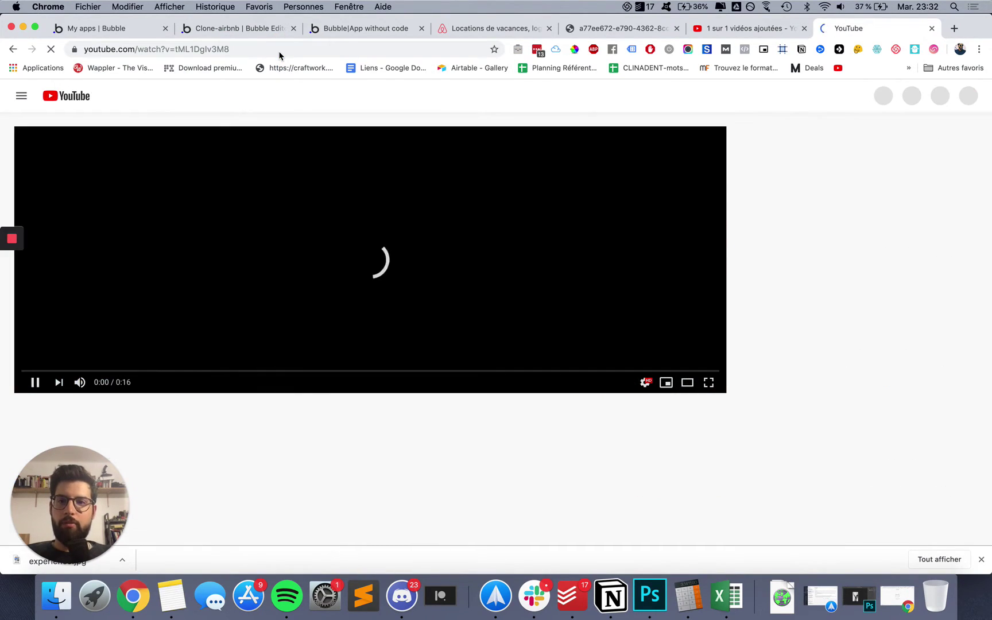
left_click(243, 49)
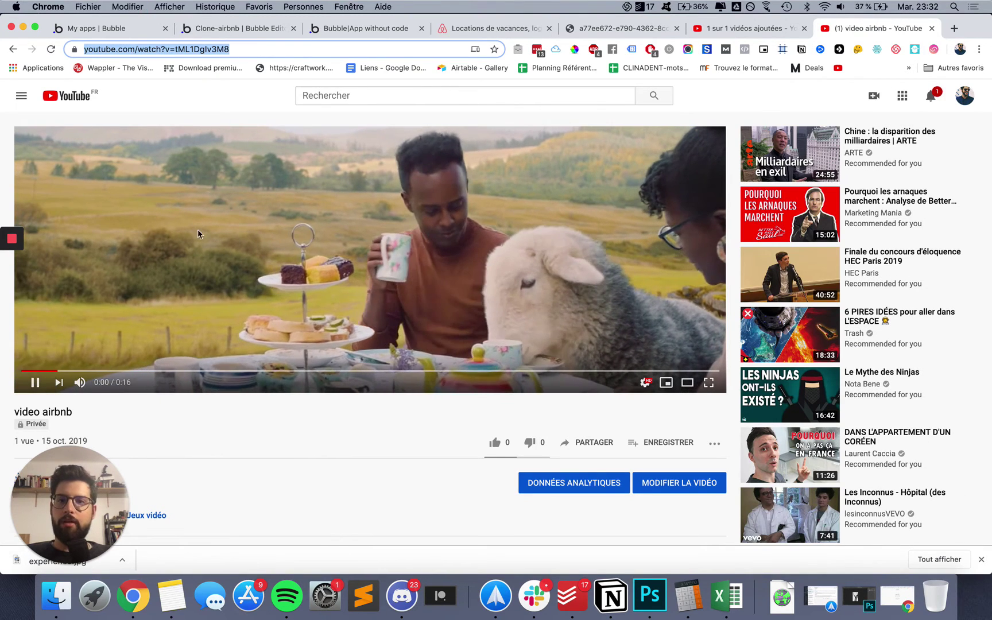
left_click(213, 140)
- Change the uploaded YouTube video's visibility to Non répertorié and save the changes
left_click(235, 28)
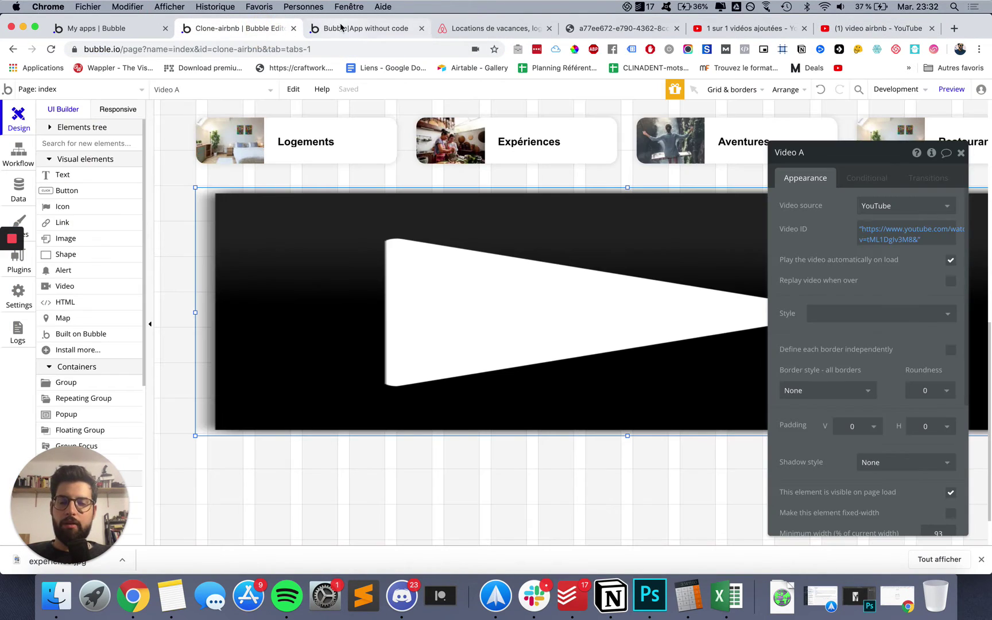
left_click(368, 28)
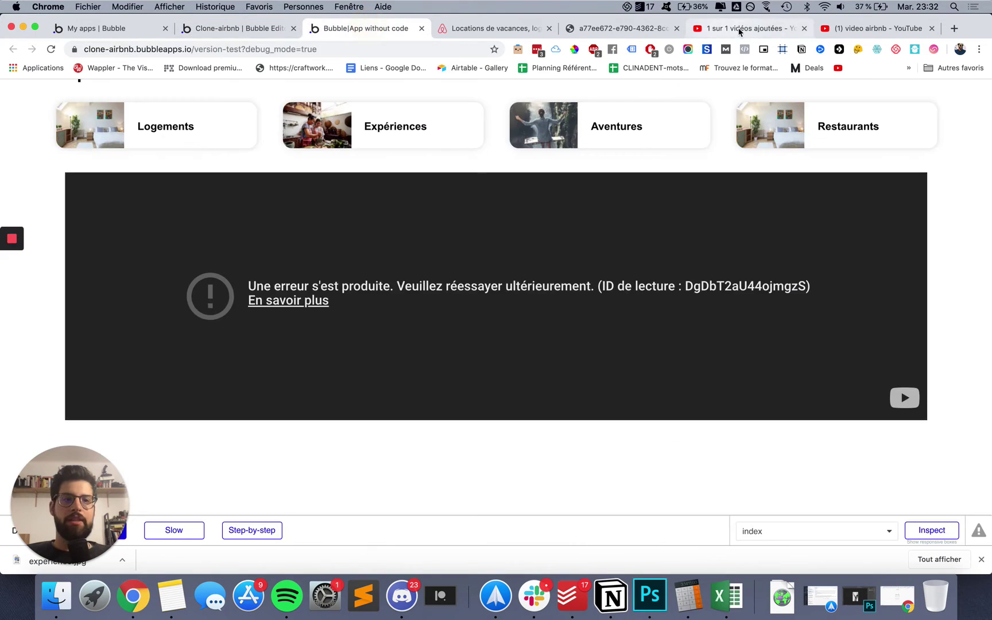
left_click(740, 29)
left_click(721, 132)
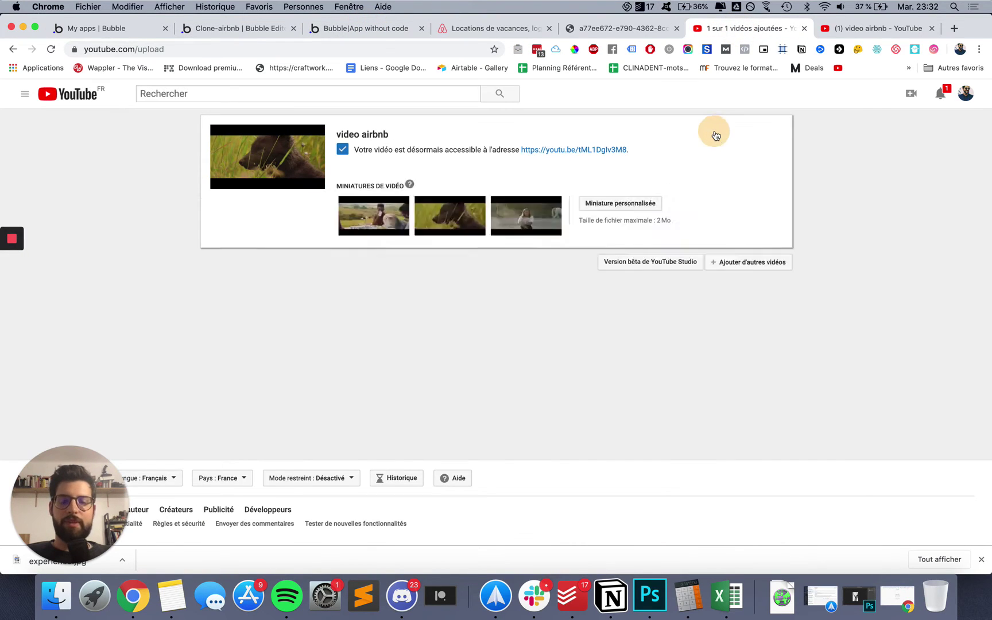
left_click(680, 367)
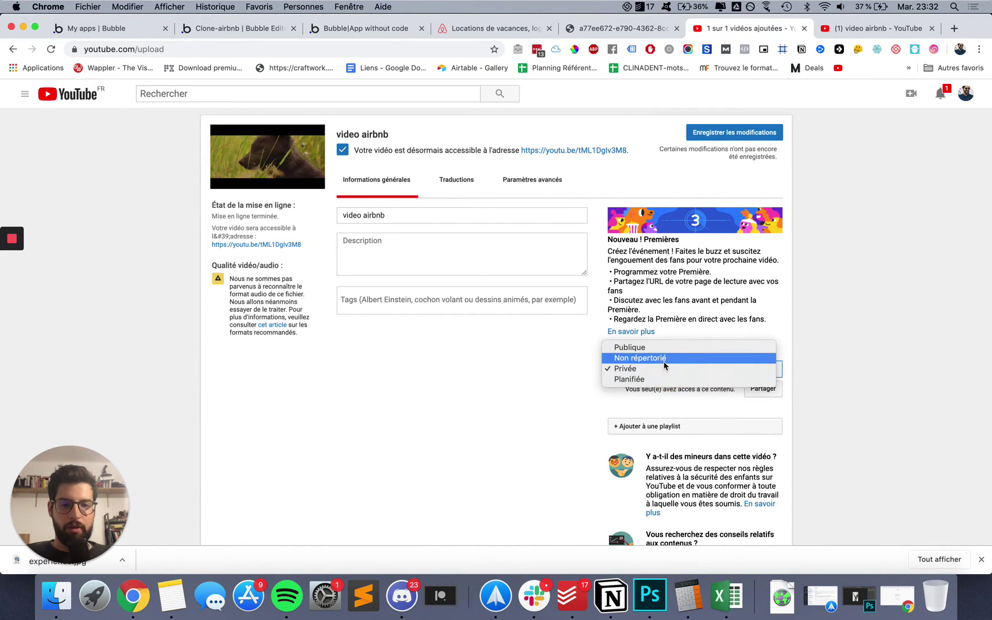
left_click(666, 359)
left_click(706, 135)
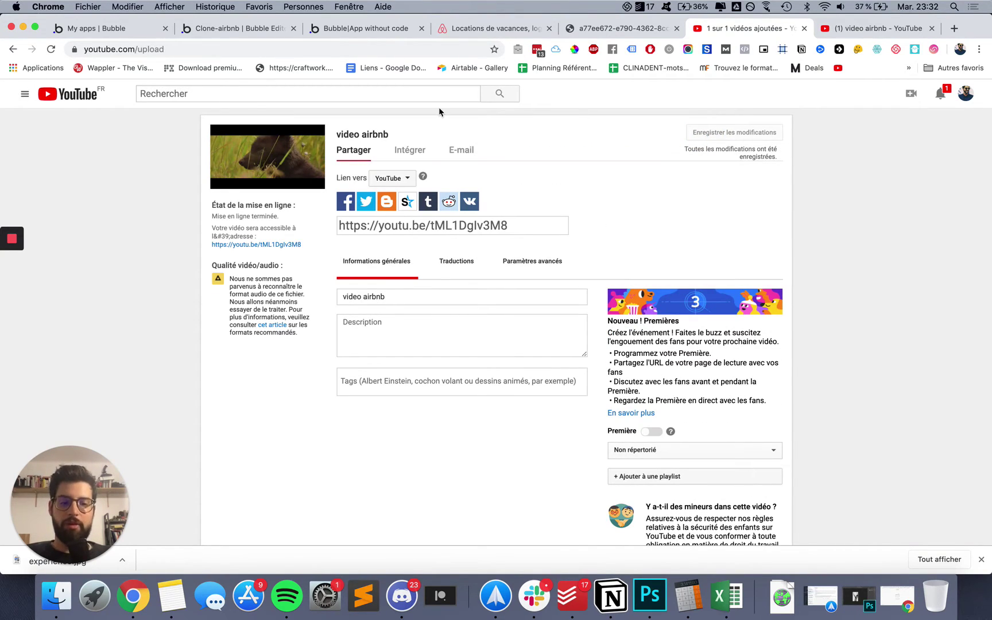
left_click(279, 23)
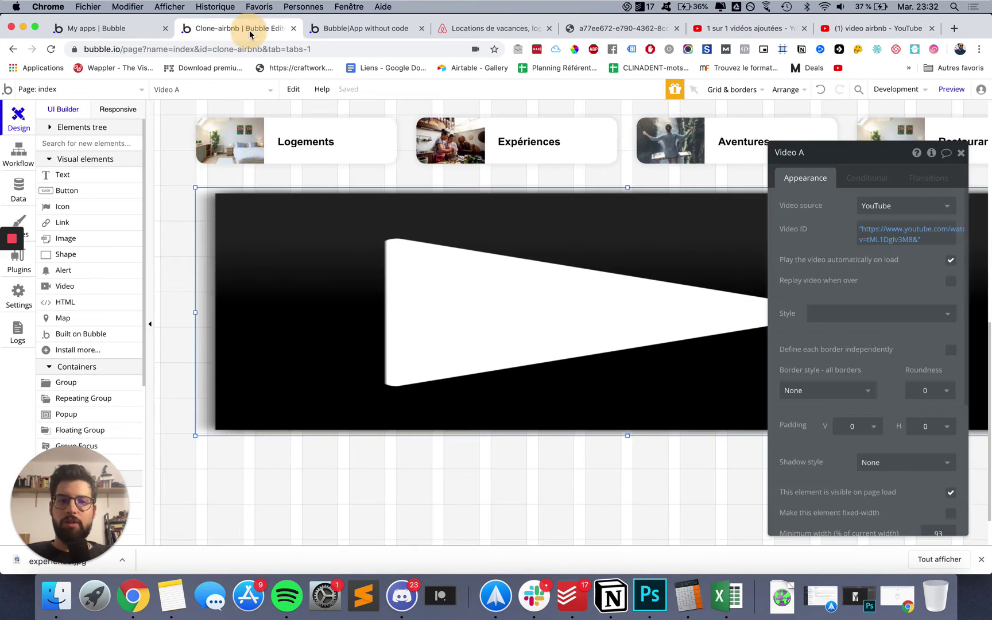
left_click(921, 244)
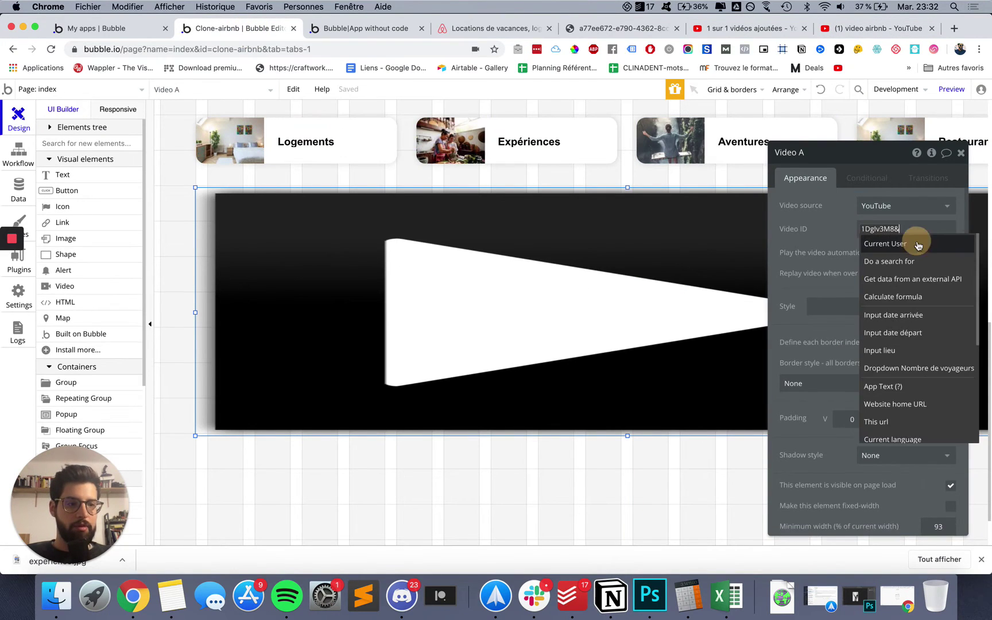
left_click(920, 245)
left_click(834, 251)
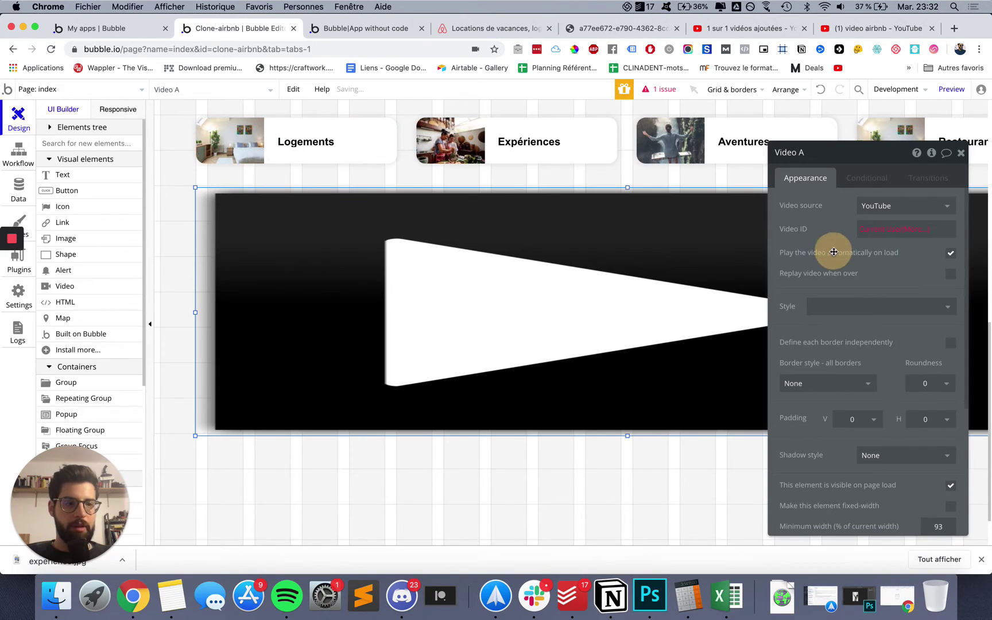
left_click(875, 230)
left_click(834, 237)
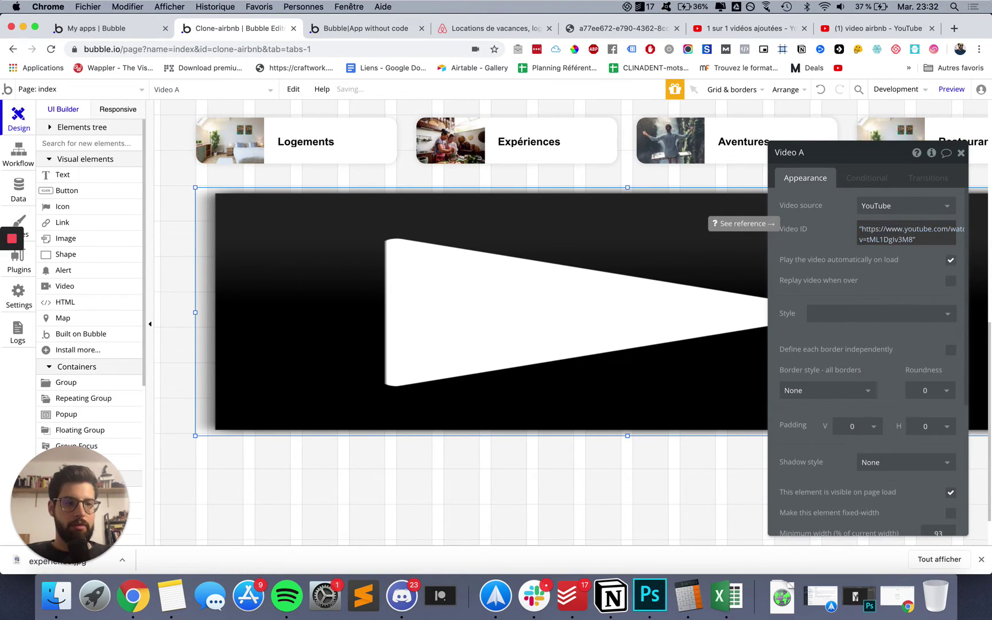
left_click(834, 237)
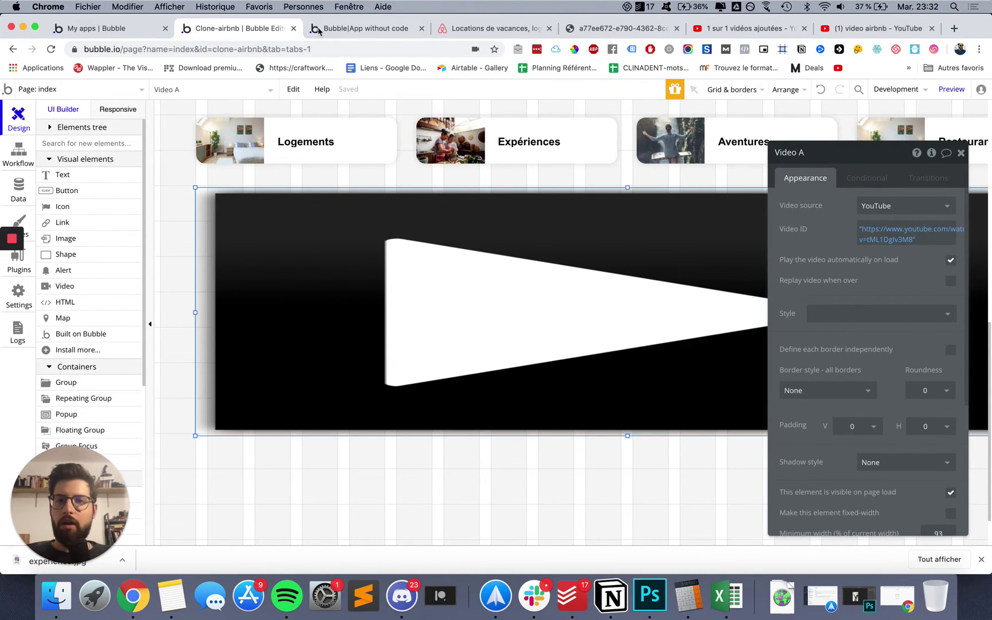
- Test the video in the refreshed page preview by pausing it, resuming playback and checking its display below the category cards
left_click(319, 31)
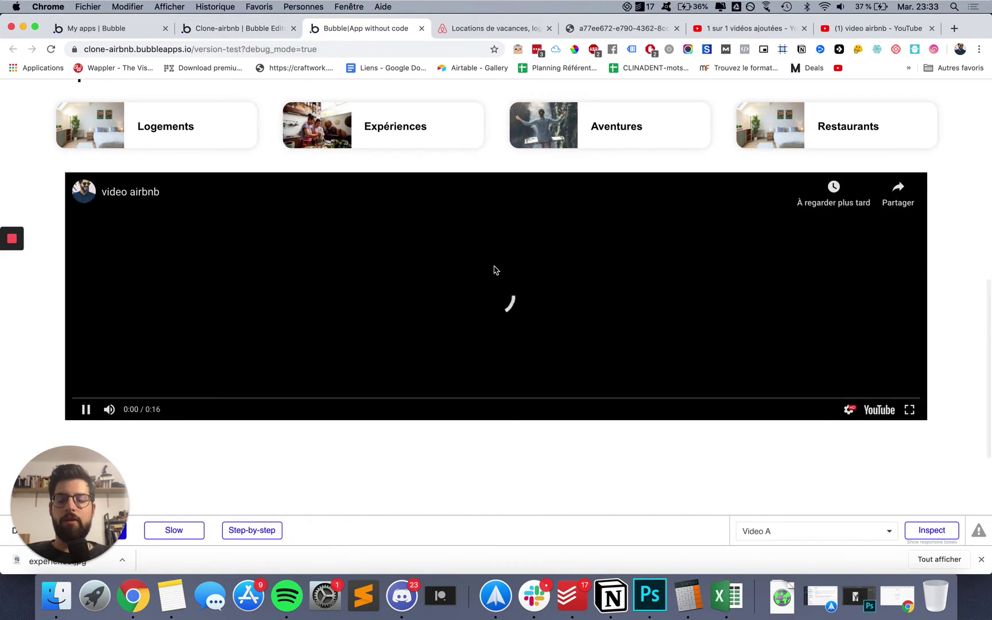
left_click(86, 408)
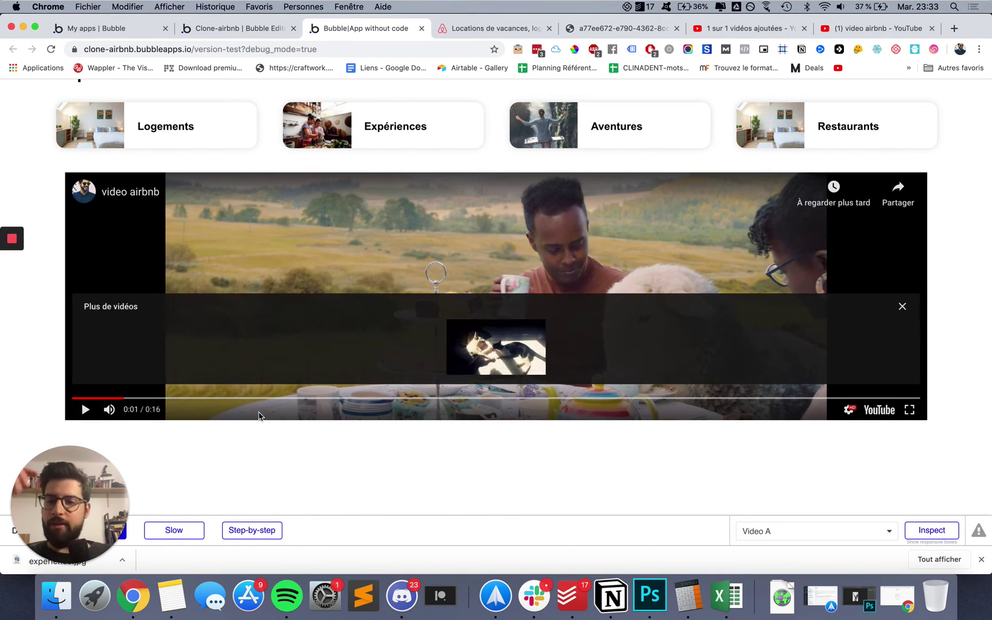
left_click(85, 410)
scroll(270, 462, "down", 3)
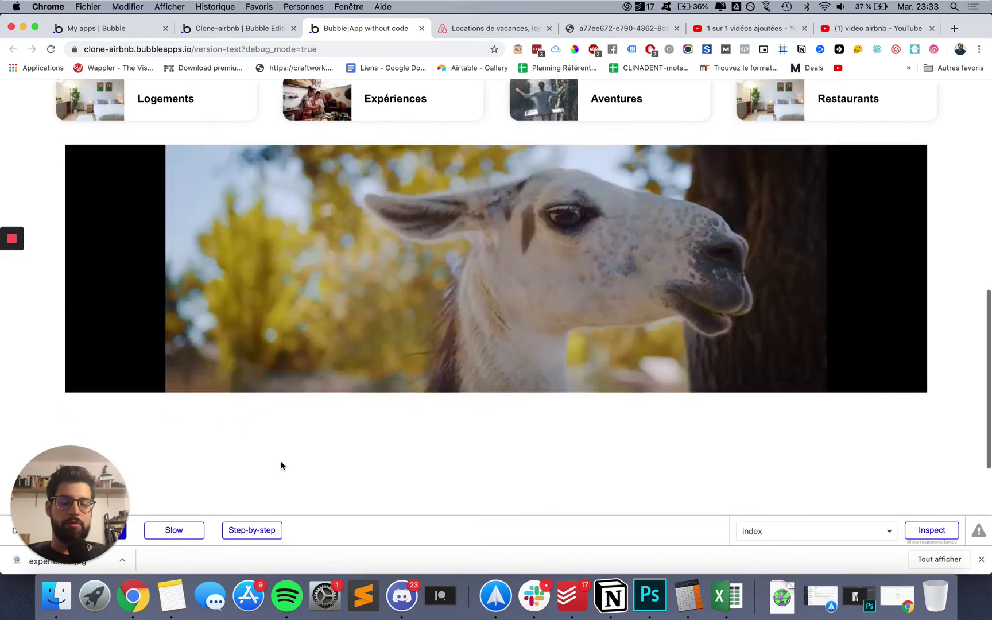
scroll(282, 465, "up", 2)
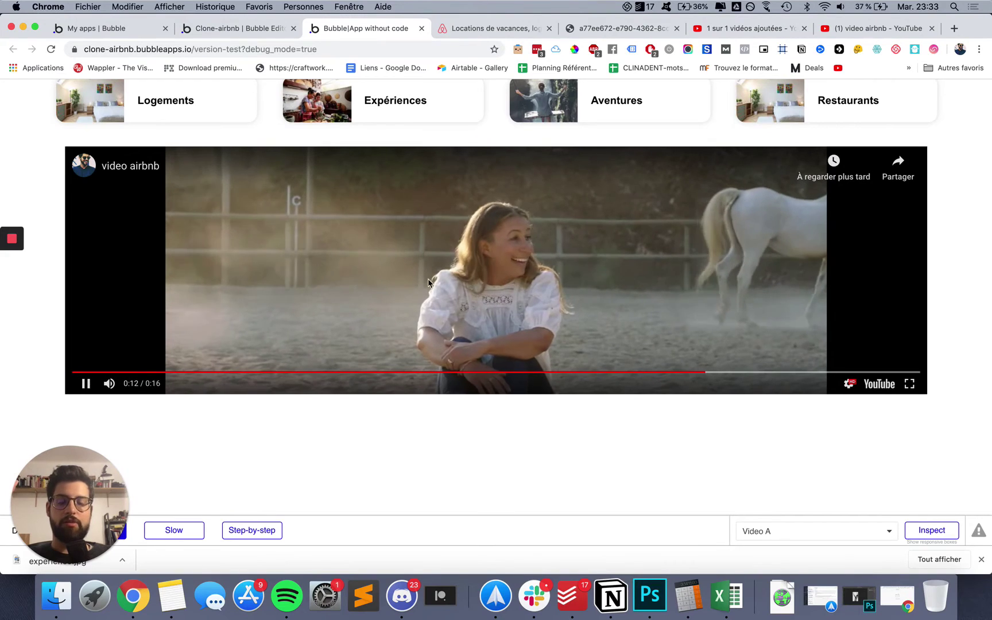
- Stretch the Video element downward in the editor to a height of about 535 px
left_click(235, 29)
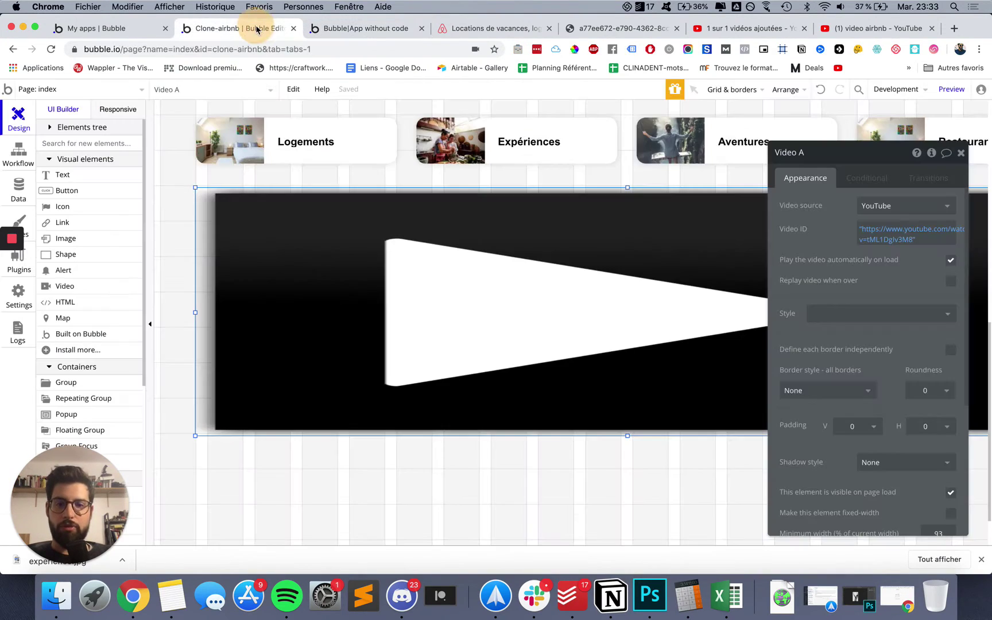
left_click_drag(627, 436, 627, 505)
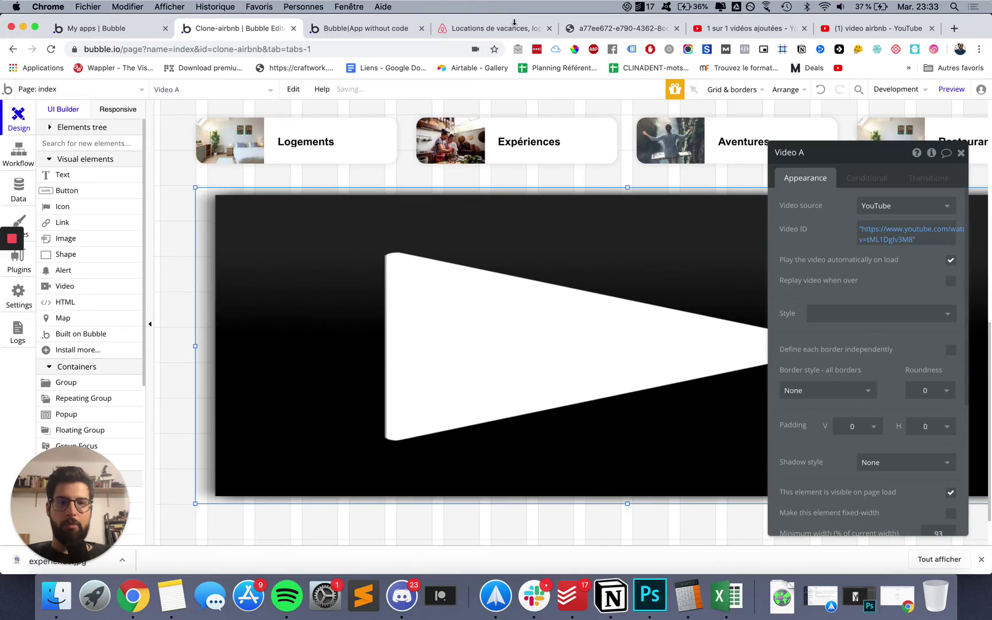
- Close the developer tools on the original Airbnb page and measure the height of the "Animaux" video banner
left_click(443, 35)
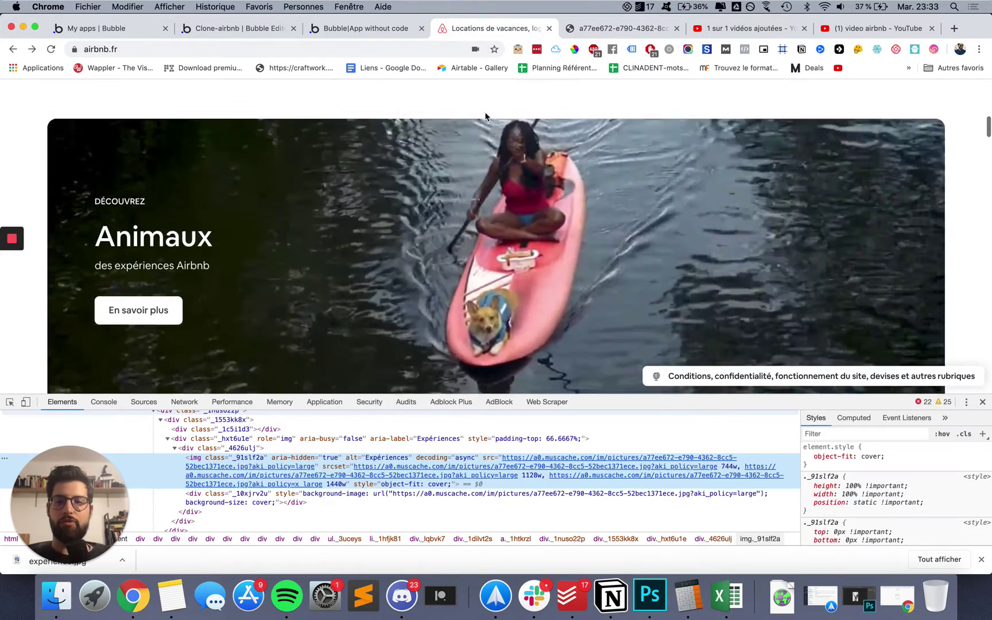
scroll(979, 296, "down", 1)
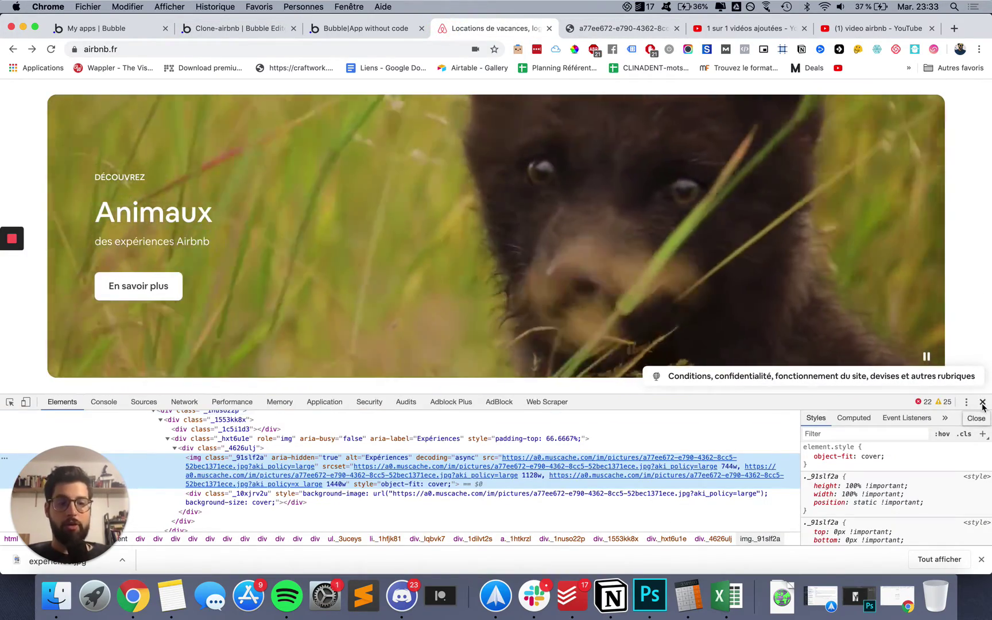
left_click(982, 402)
scroll(758, 365, "up", 3)
scroll(654, 233, "down", 2)
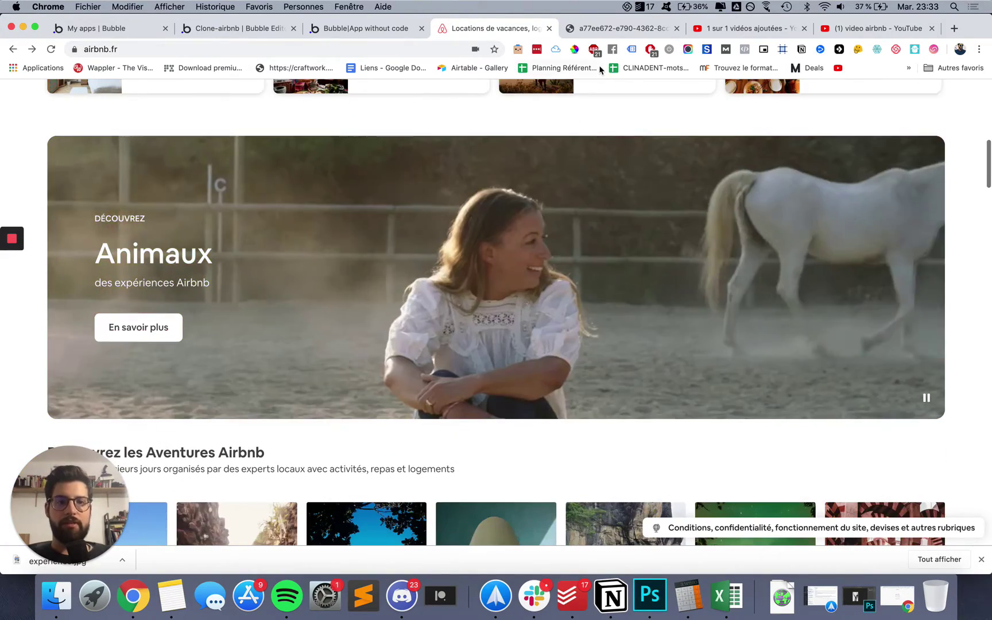
scroll(558, 131, "up", 1)
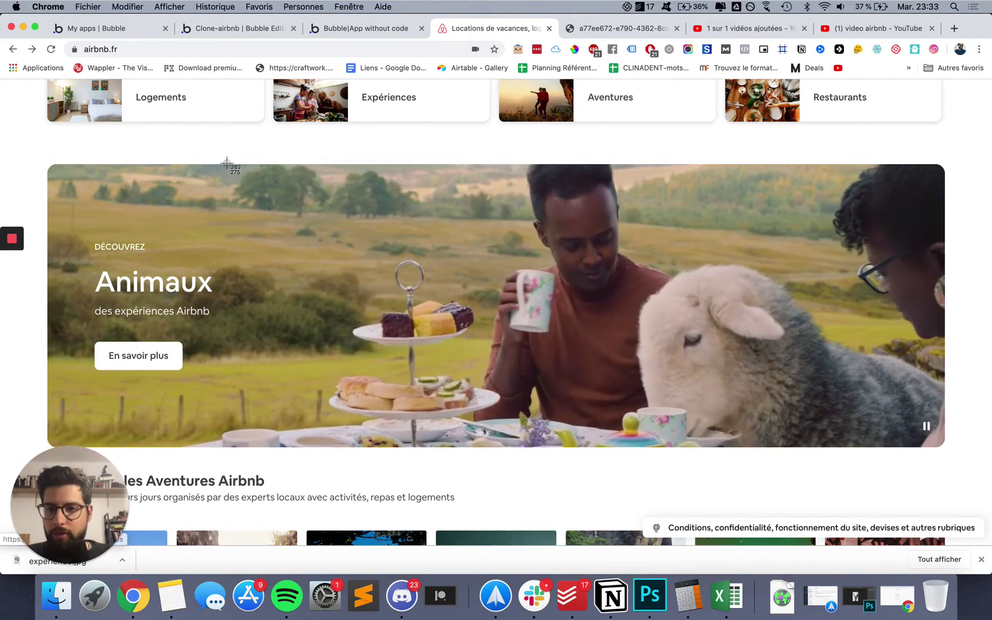
key("super+shift+4")
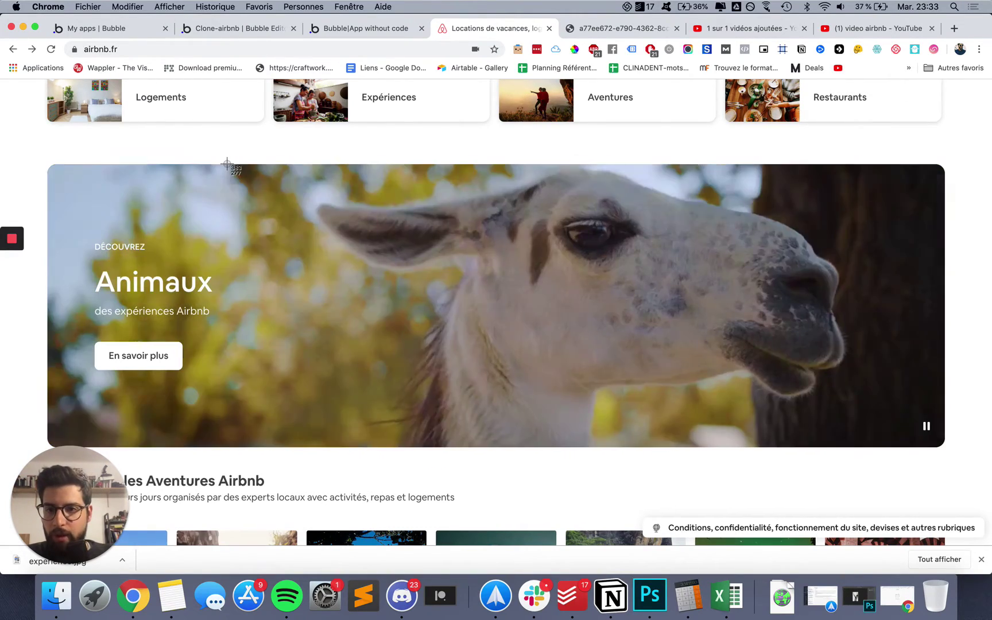
left_click_drag(226, 164, 322, 449)
- Set the Video element's height to 480 px
left_click(321, 29)
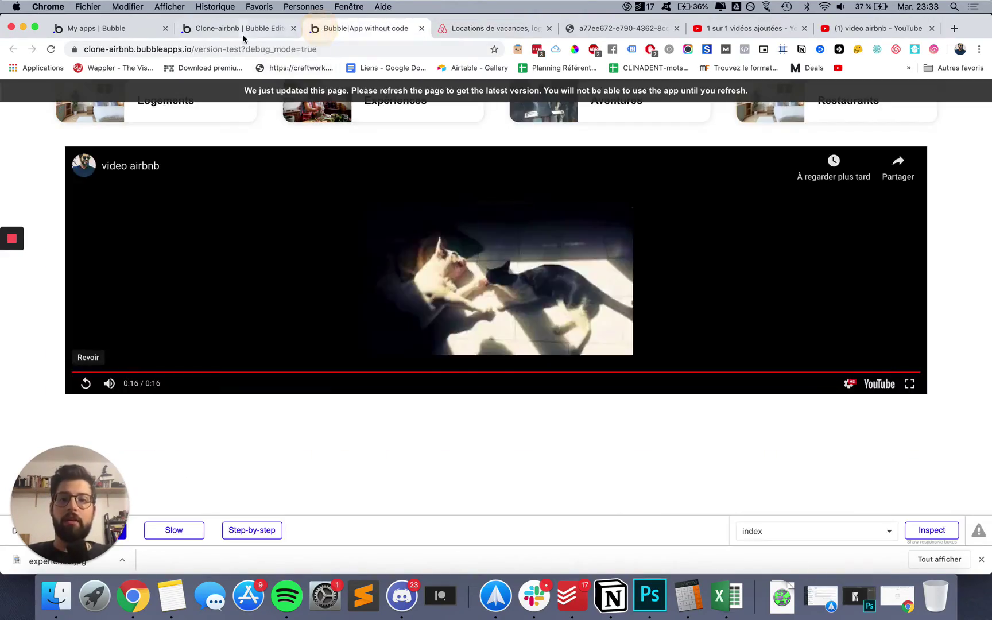
left_click(244, 33)
left_click(367, 336)
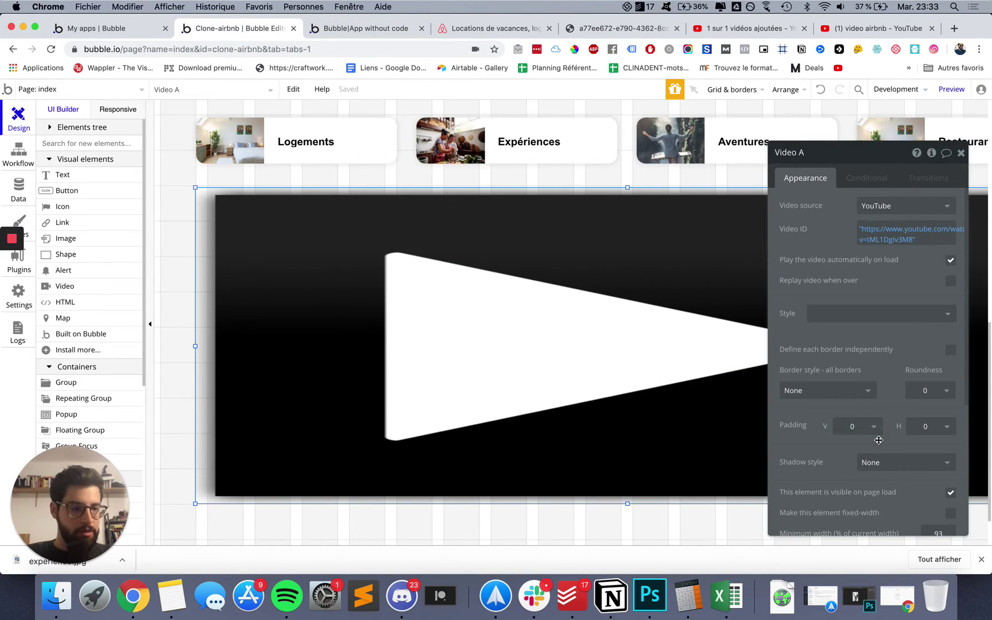
scroll(879, 439, "down", 5)
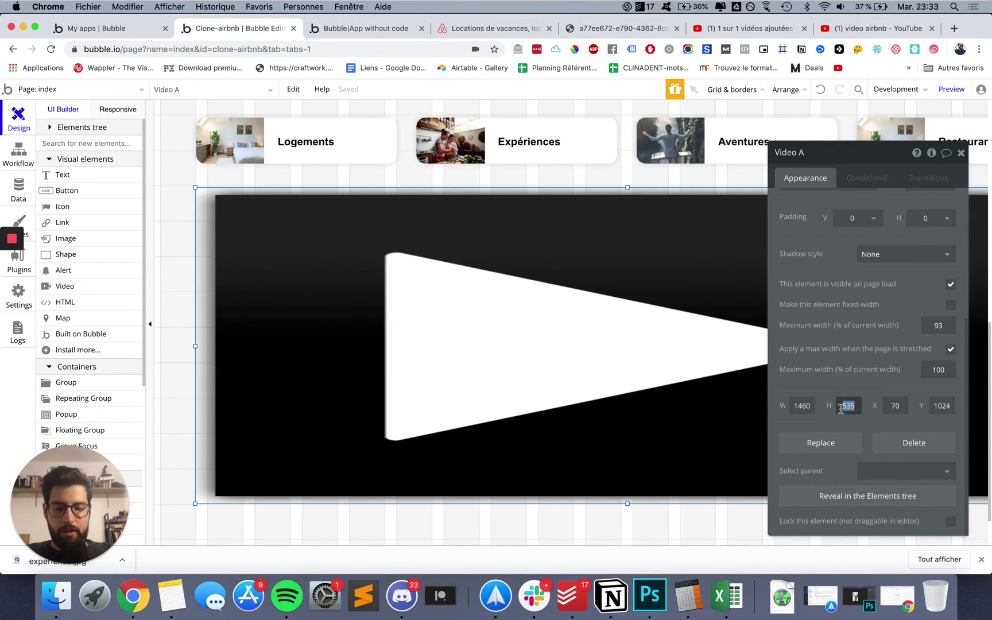
type("480")
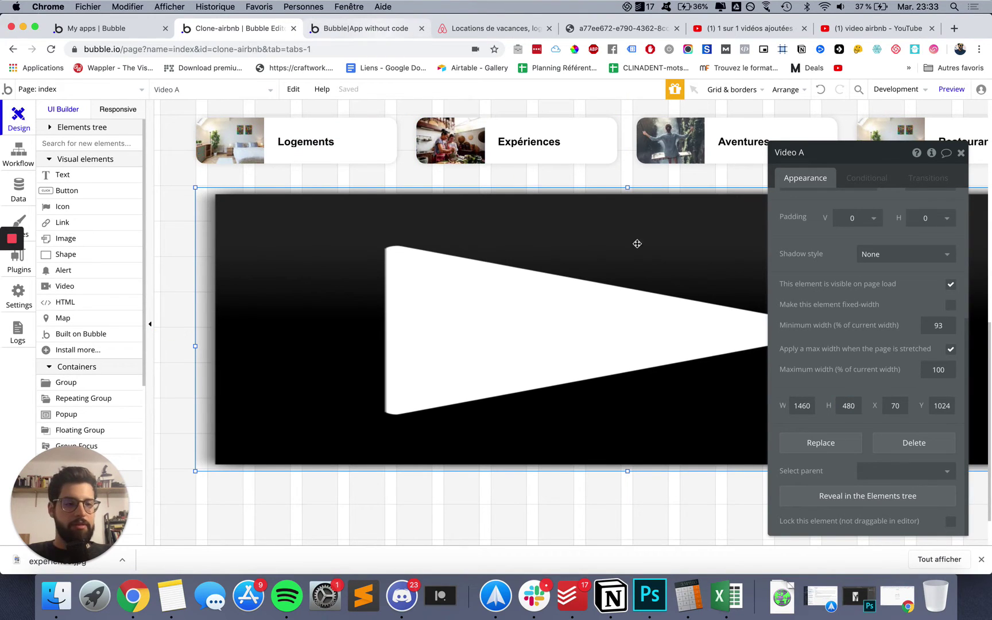
- Check the resized video in the refreshed page preview, and return to the editor to view the area below the Video element
scroll(637, 244, "up", 5)
scroll(918, 287, "up", 5)
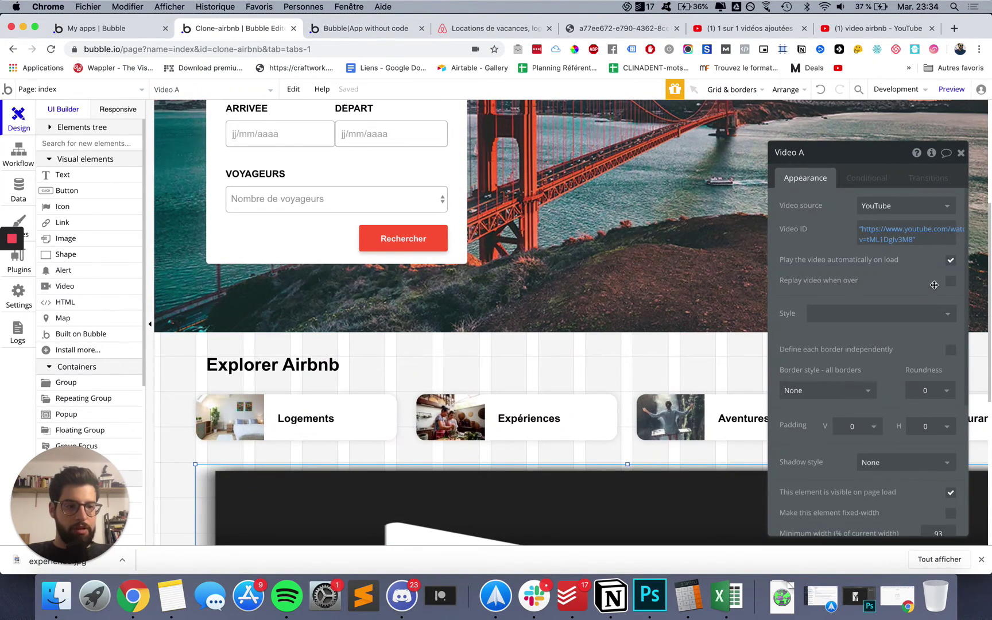
scroll(609, 454, "down", 5)
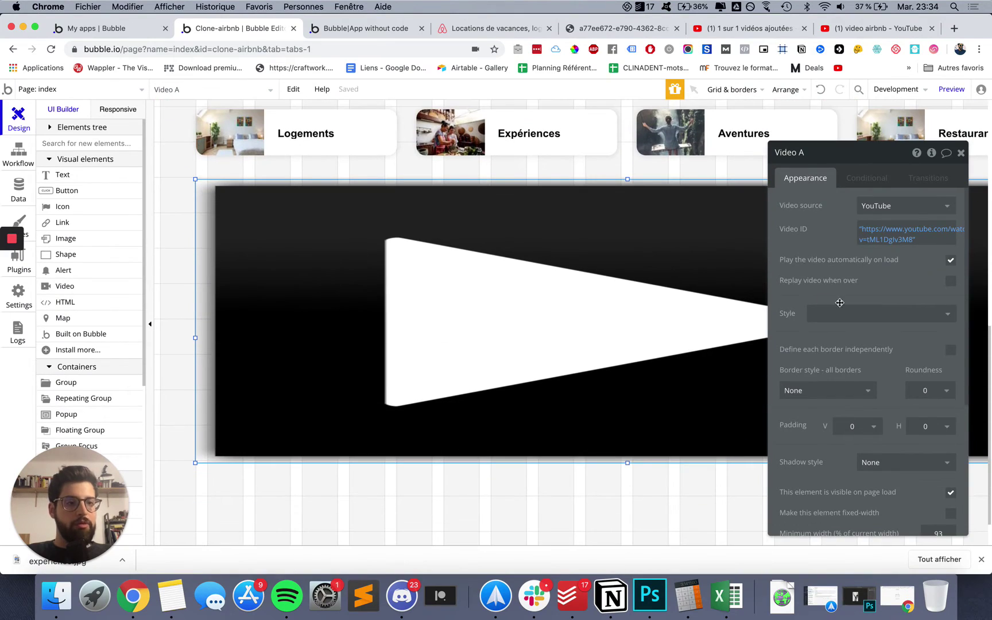
left_click(380, 28)
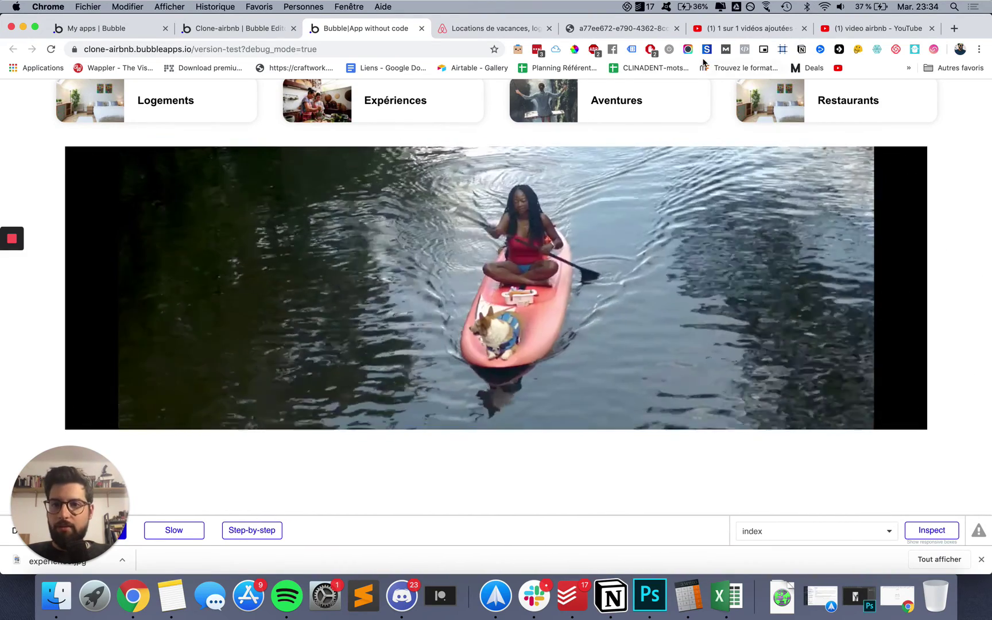
left_click(238, 28)
scroll(339, 336, "down", 1)
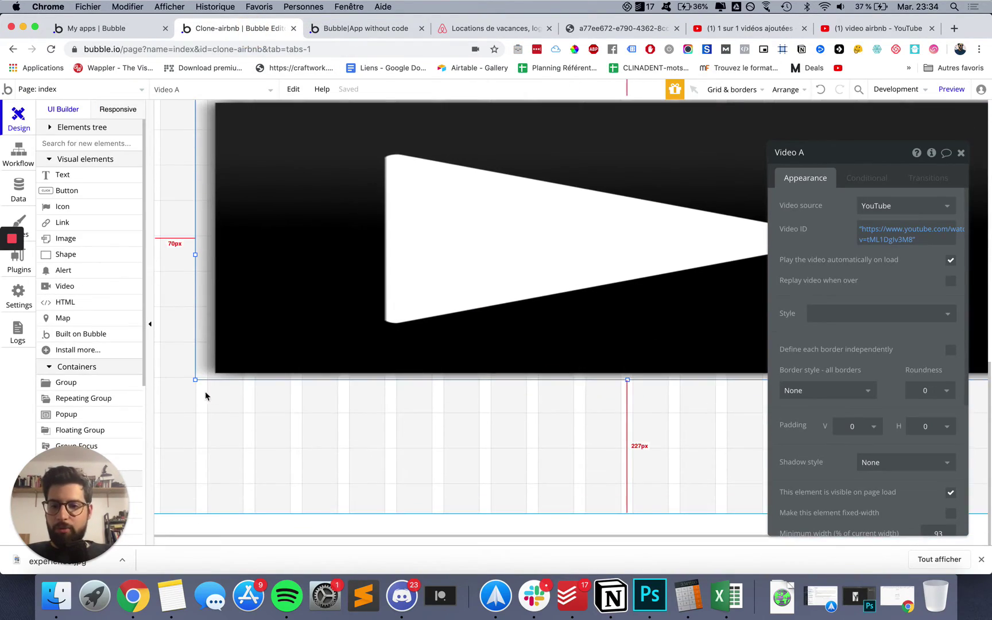
- Compare the video's size and corners in the page preview with the "Animaux" banner on the original Airbnb page
scroll(194, 379, "up", 2)
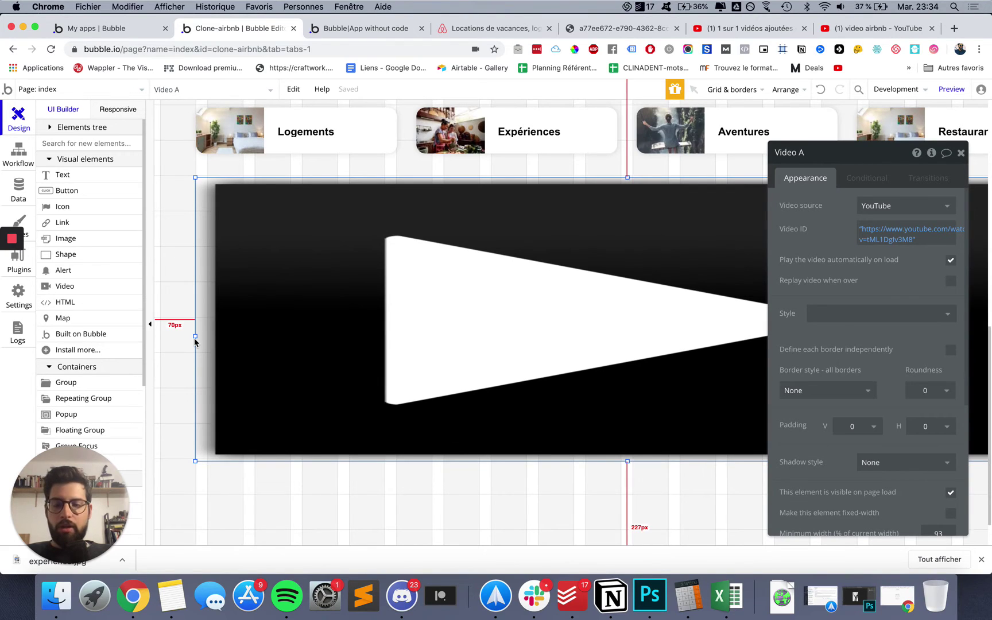
left_click(961, 152)
scroll(832, 256, "right", 4)
double_click(855, 248)
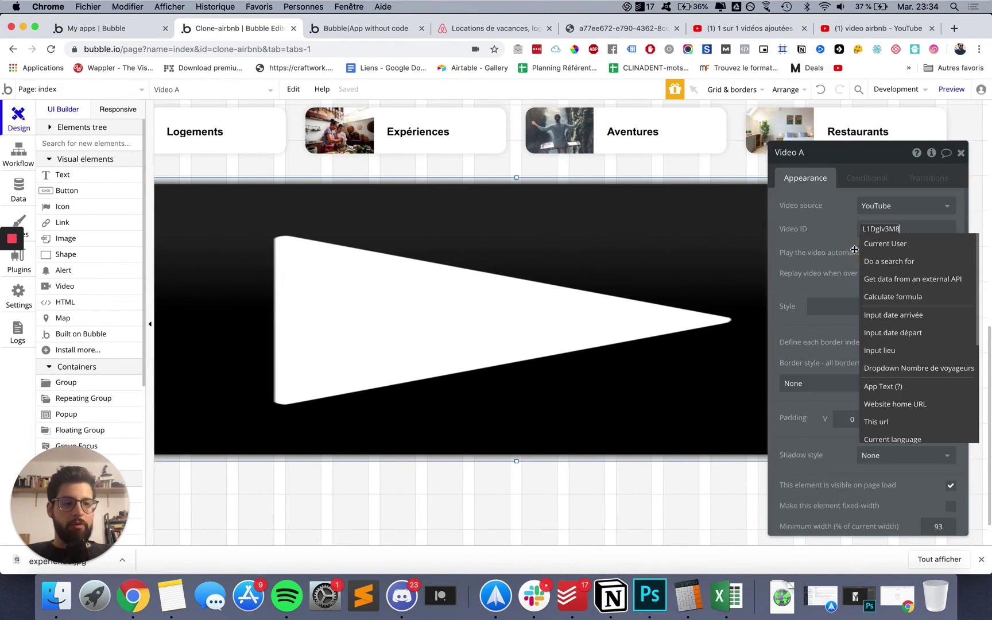
left_click(323, 35)
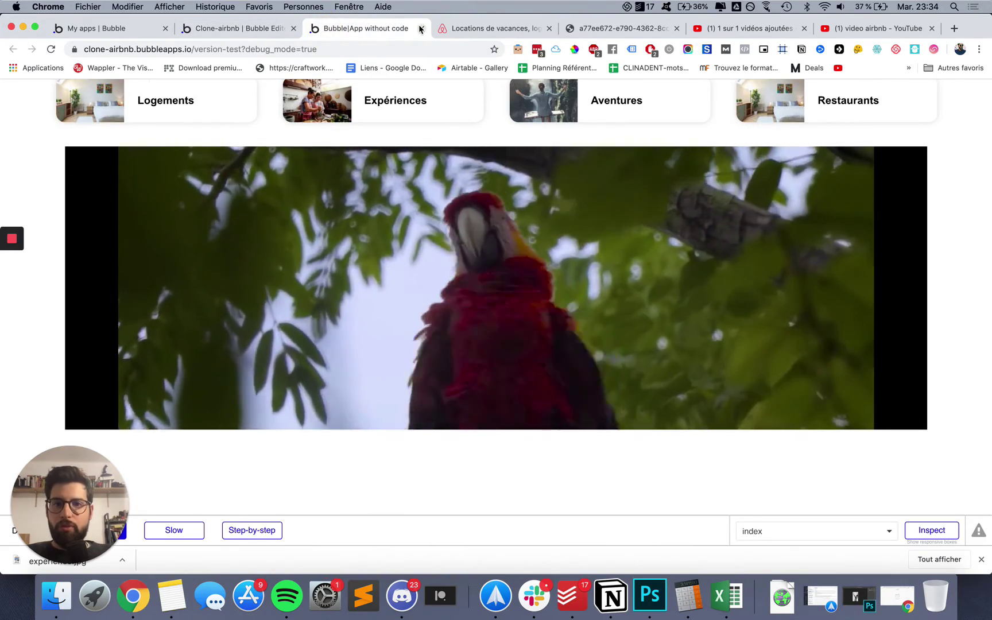
left_click(454, 30)
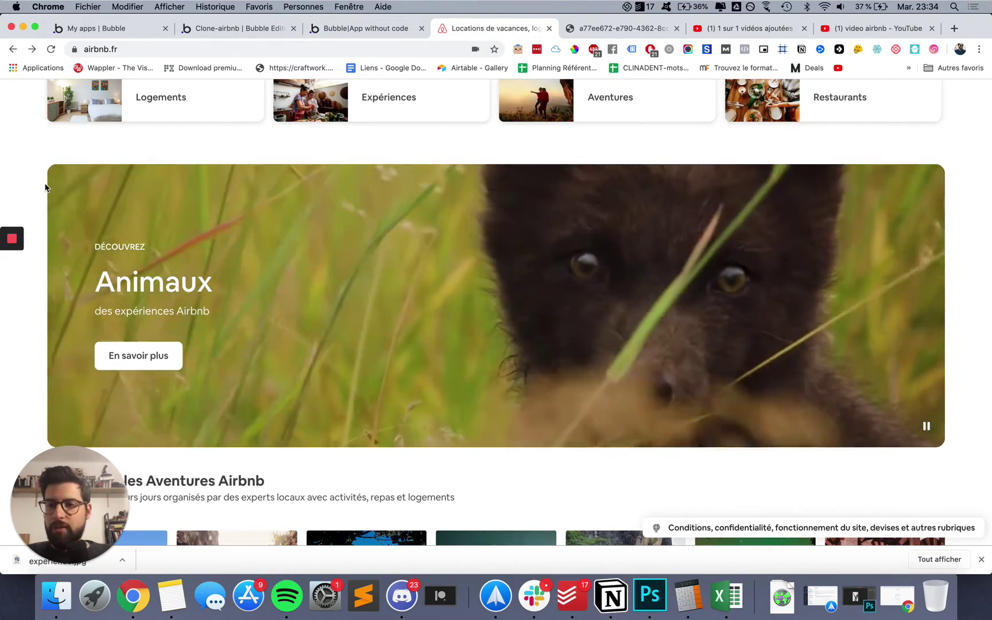
left_click(238, 28)
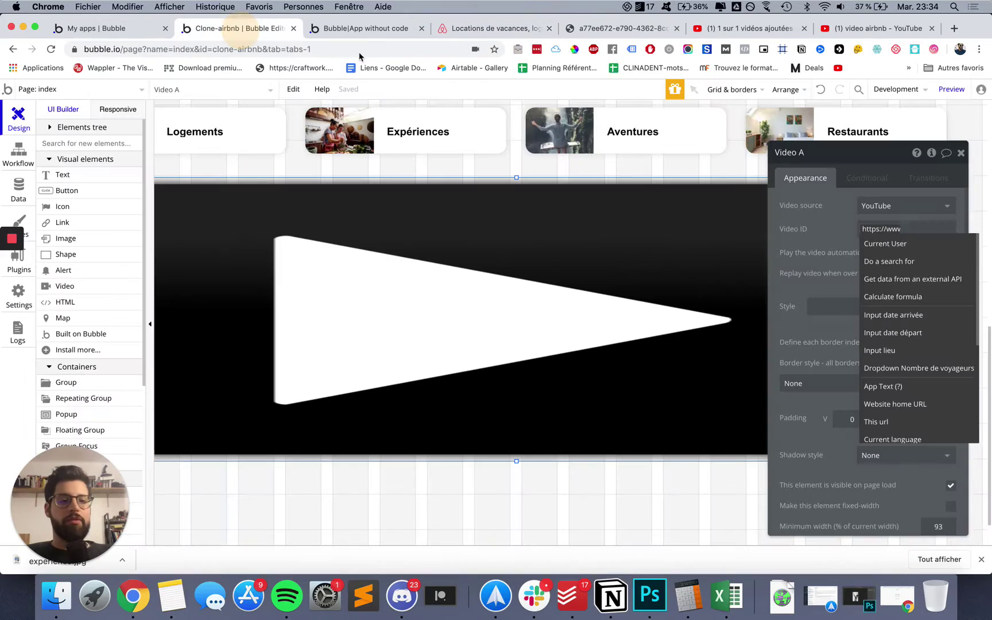
- Set the Video element's border roundness to 15
left_click(813, 362)
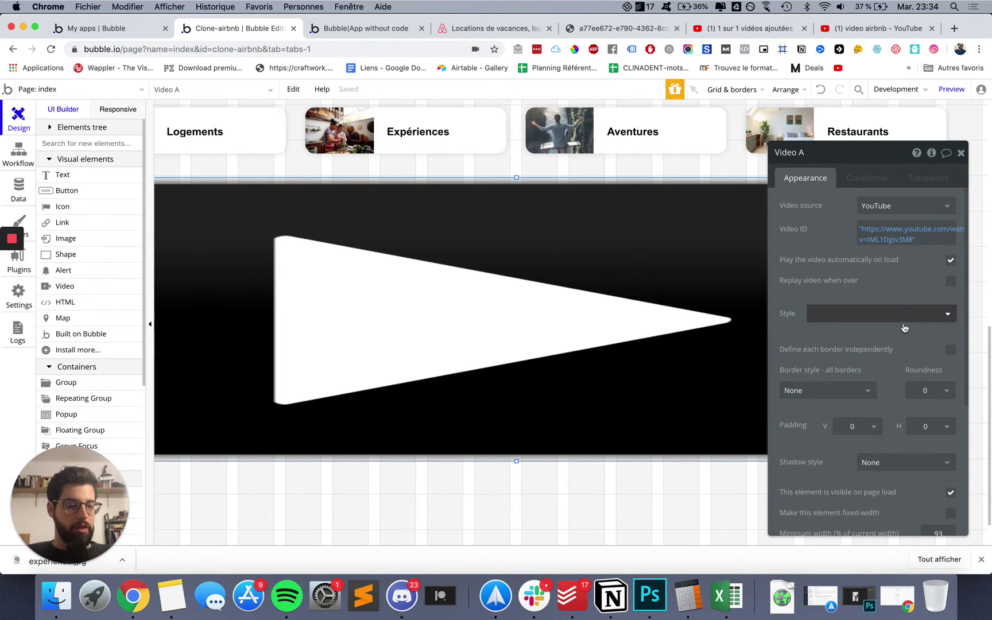
left_click(930, 394)
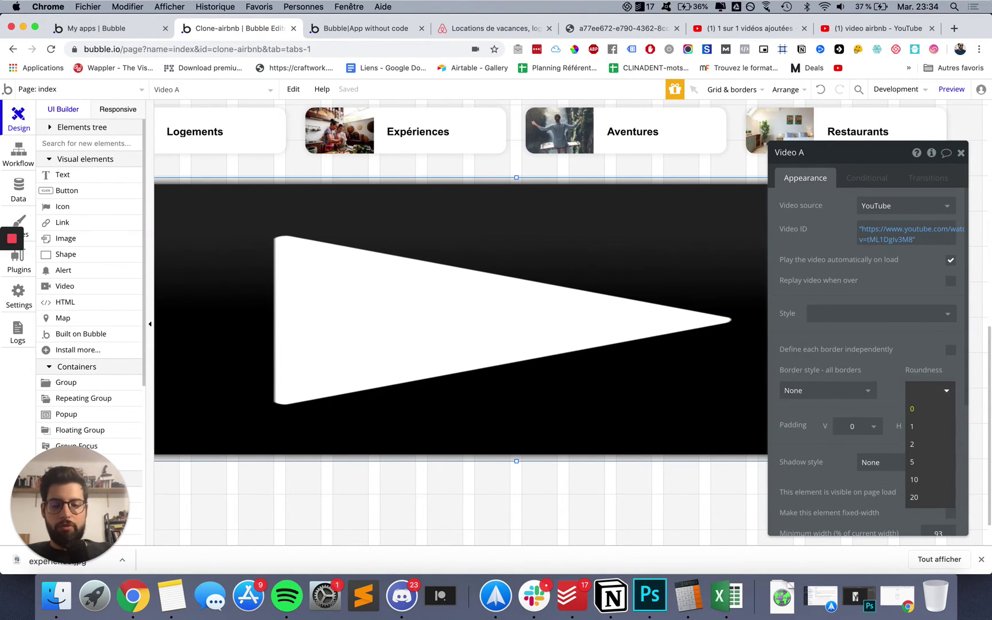
type("15")
key("Return")
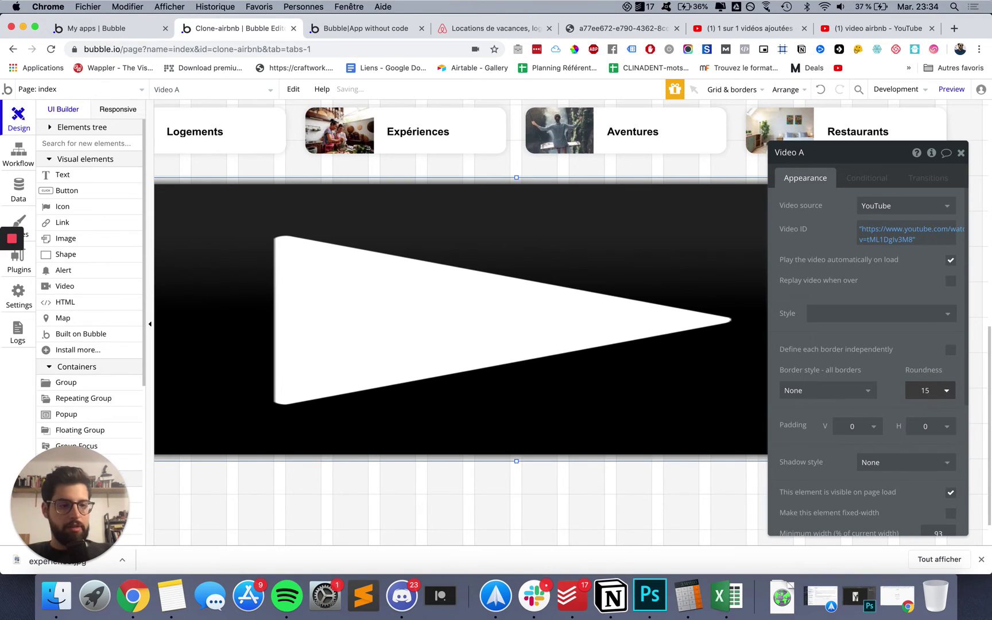
left_click(438, 479)
left_click(298, 443)
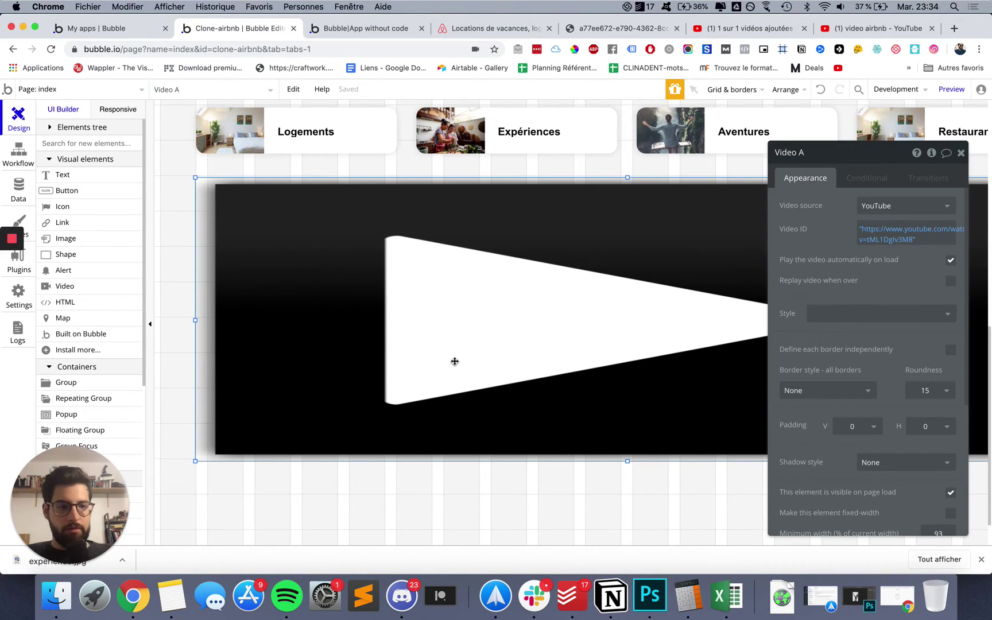
- Move the property editor away from the Video element's edge and check the rounded corners in the refreshed page preview
scroll(442, 363, "right", 4)
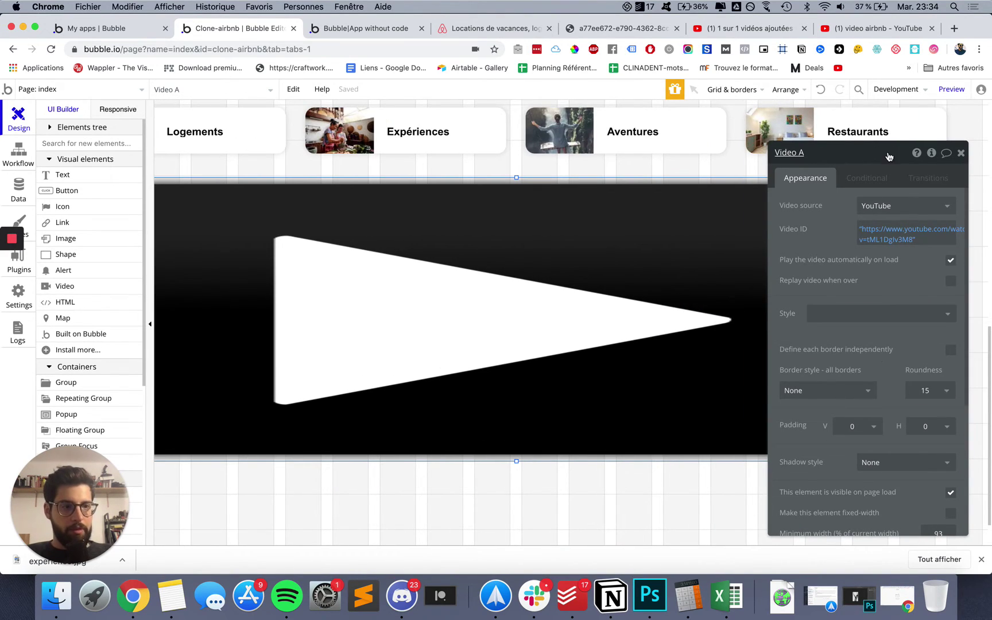
left_click_drag(888, 156, 742, 158)
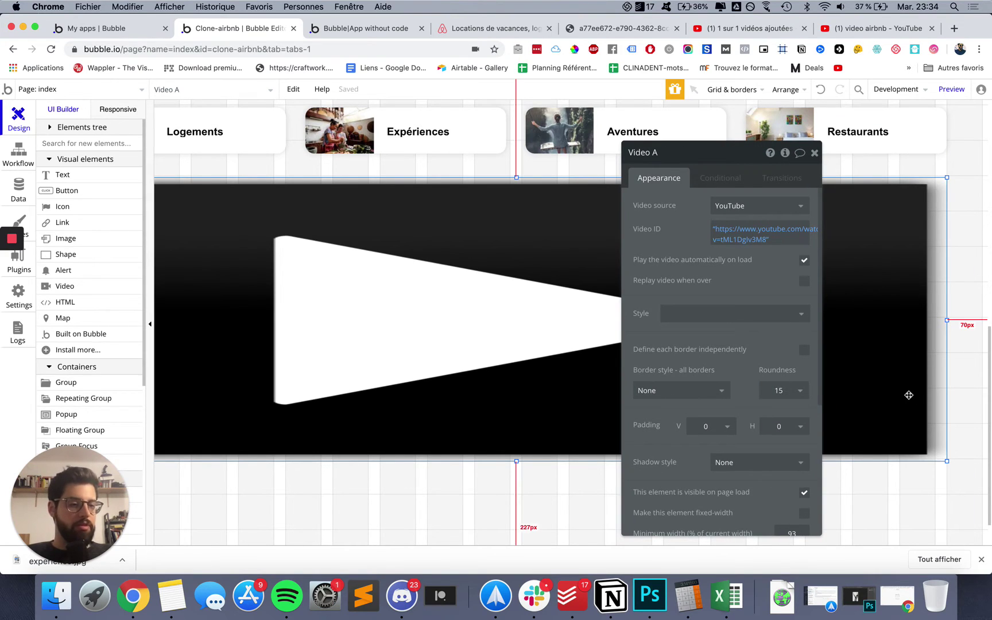
left_click(300, 22)
key("super+r")
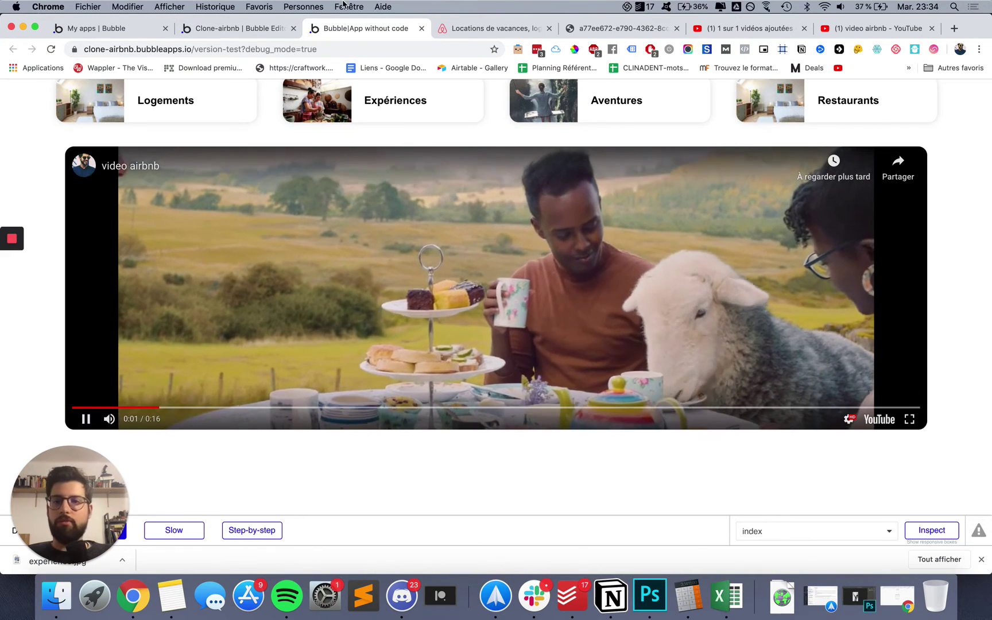
- Enlarge the Video element on both sides and downward to about 1530 by 511 px, and check it in the page preview
left_click(230, 28)
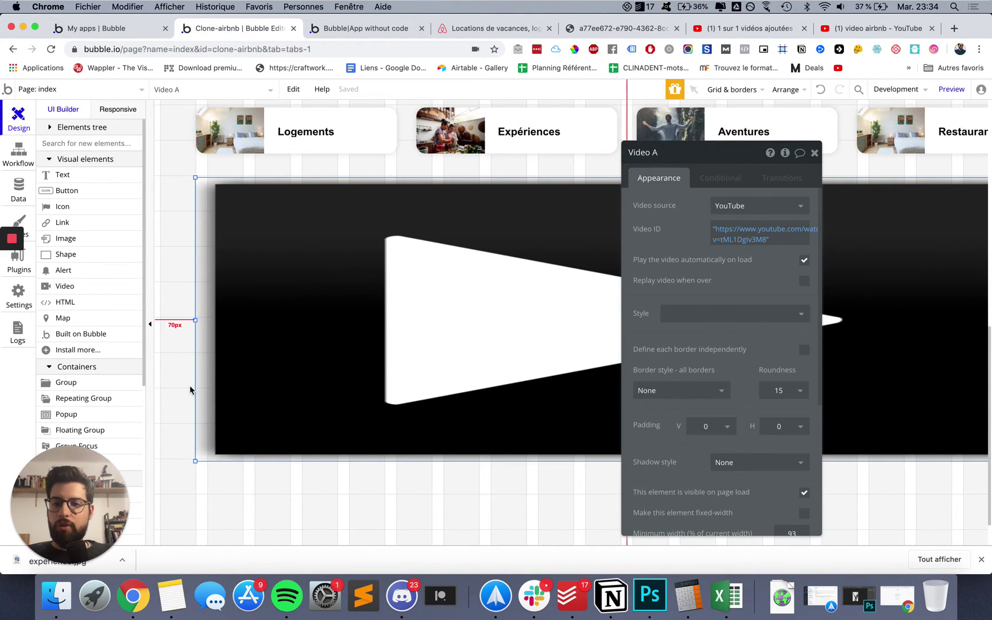
left_click_drag(194, 319, 174, 317)
scroll(241, 418, "right", 4)
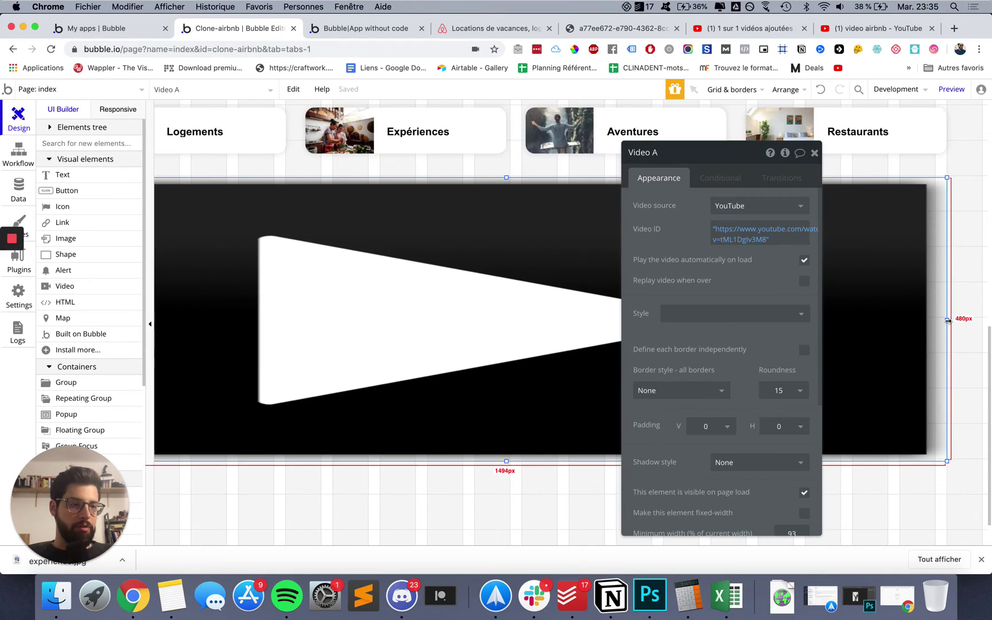
left_click_drag(947, 321, 969, 320)
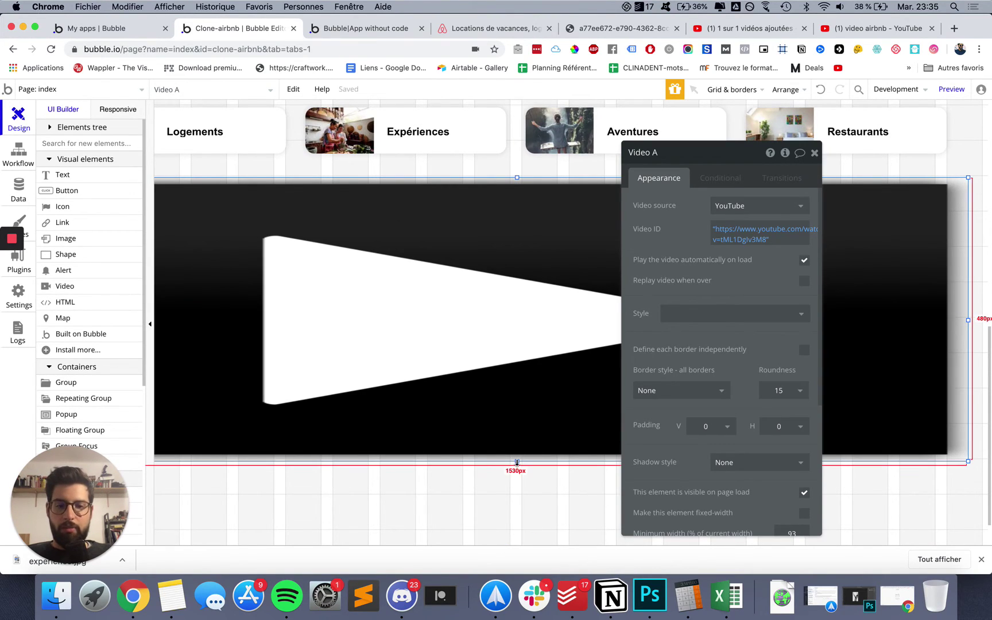
left_click_drag(516, 462, 518, 481)
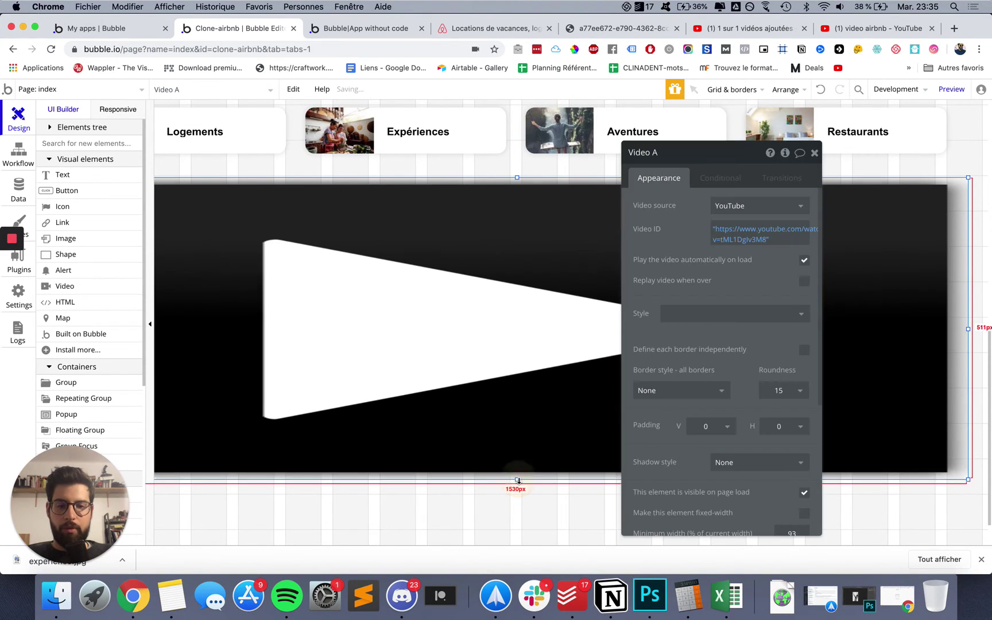
left_click(347, 29)
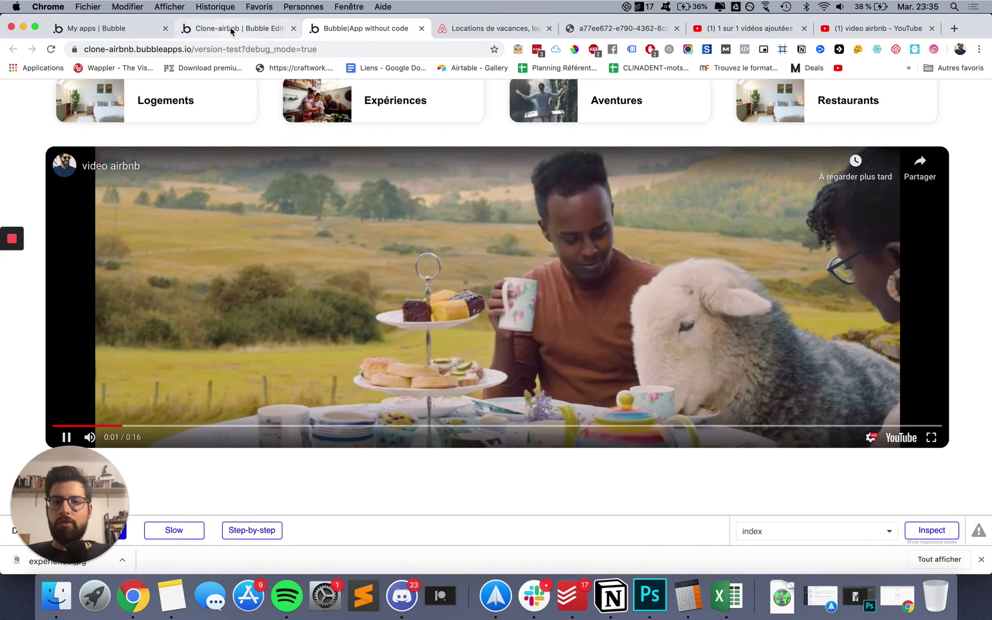
- Narrow the Video element slightly on both sides to a width of about 1509 px
left_click(240, 28)
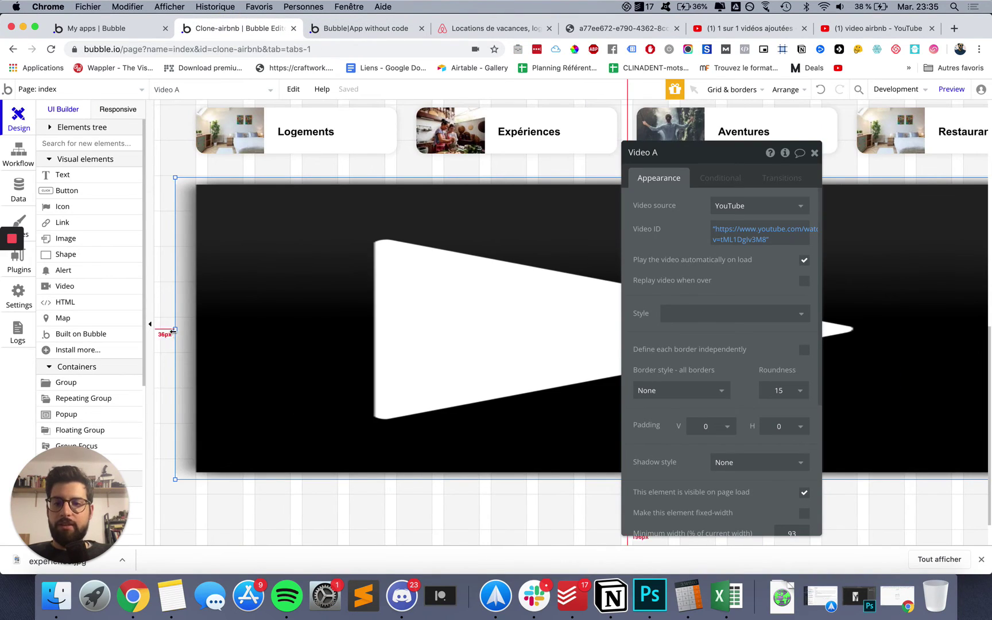
left_click_drag(173, 331, 181, 329)
scroll(182, 329, "right", 2)
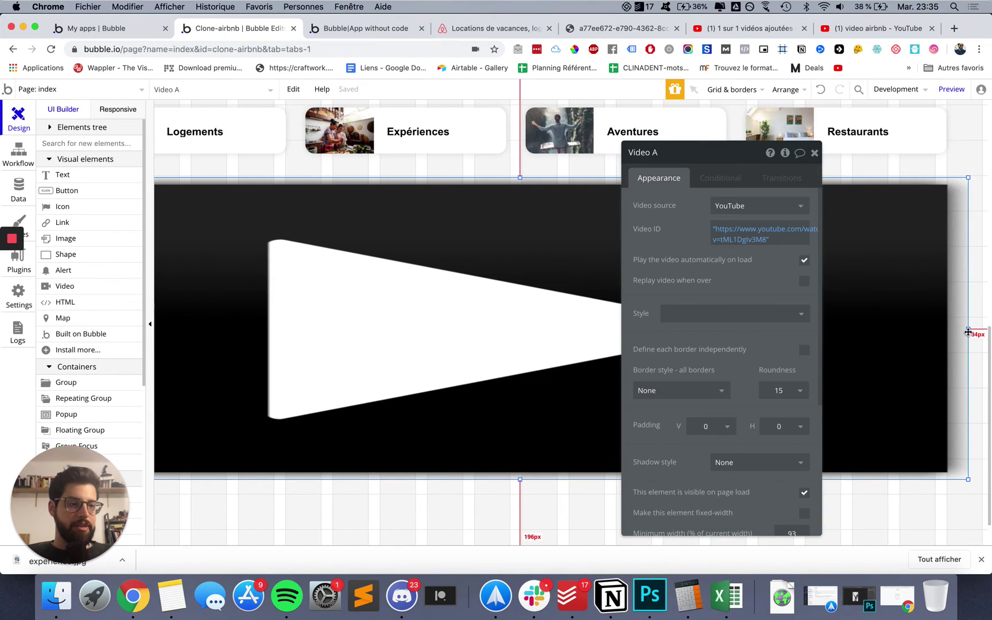
left_click_drag(968, 332, 963, 331)
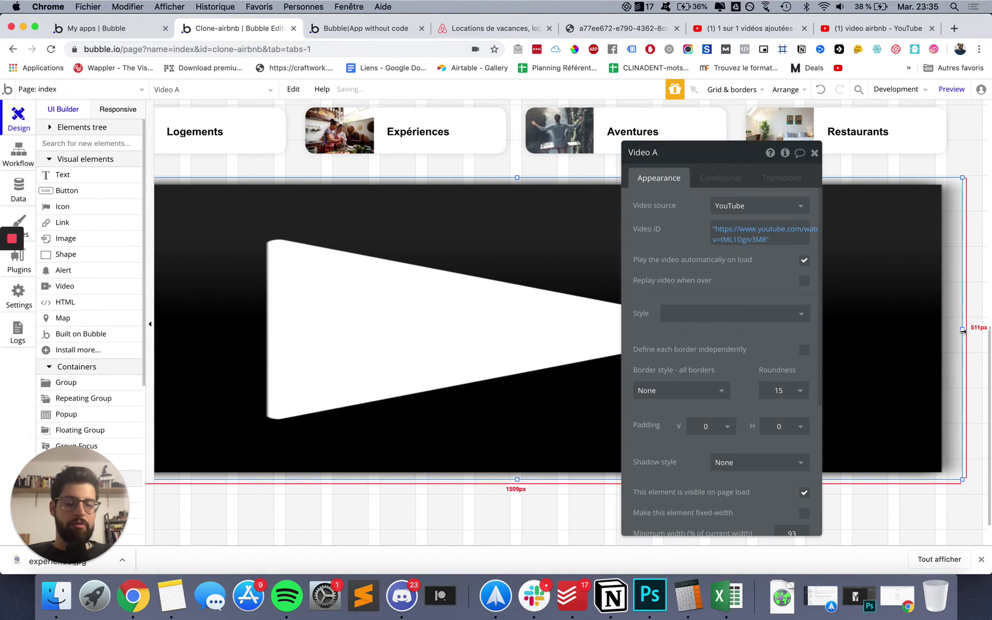
- Compare the video in the page preview with the original Airbnb banner and examine its "Animaux" overlay heading
left_click(366, 31)
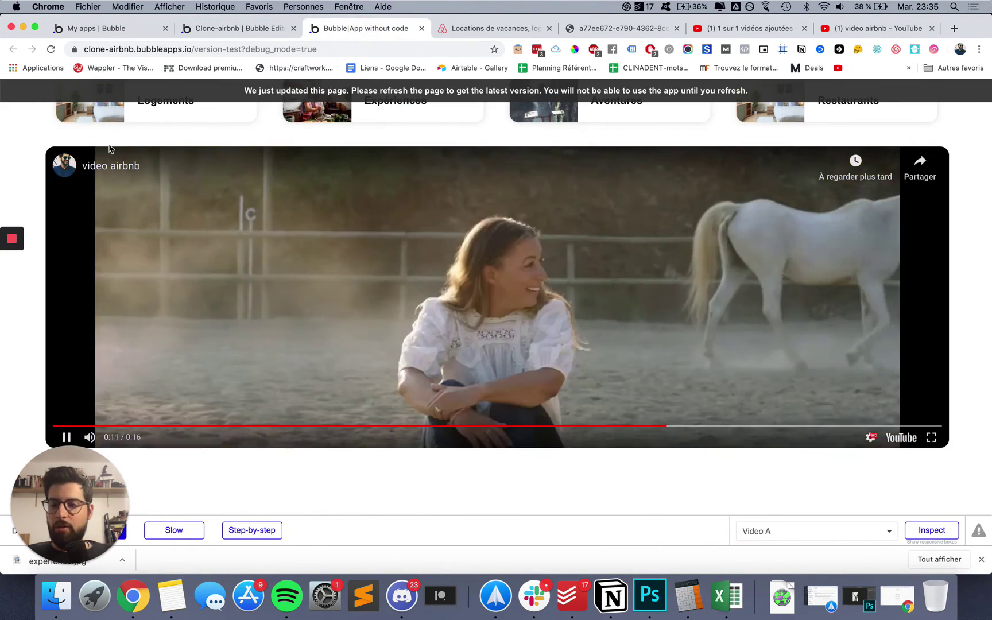
left_click(435, 32)
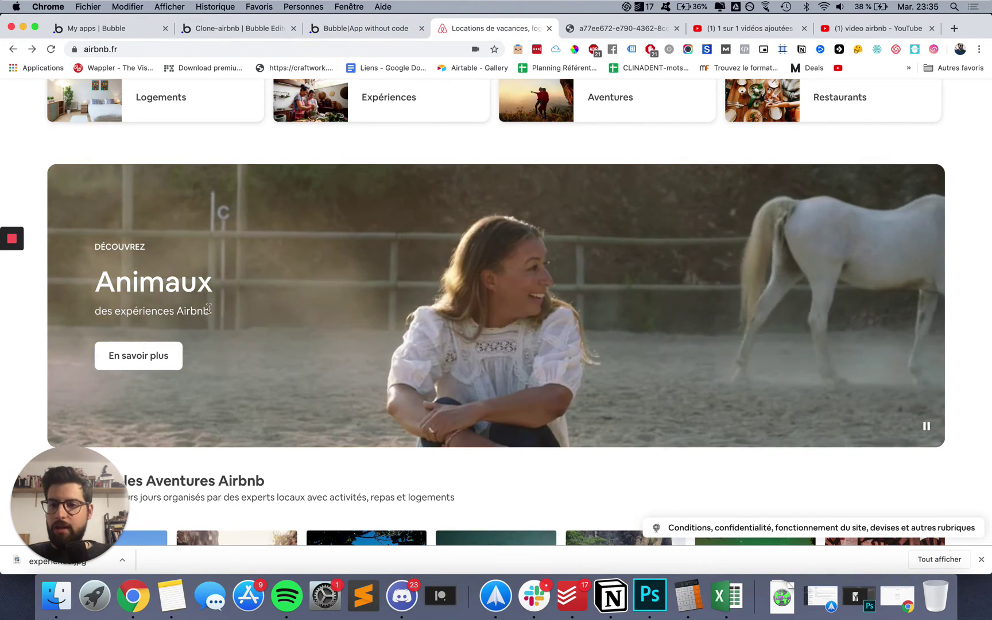
double_click(93, 287)
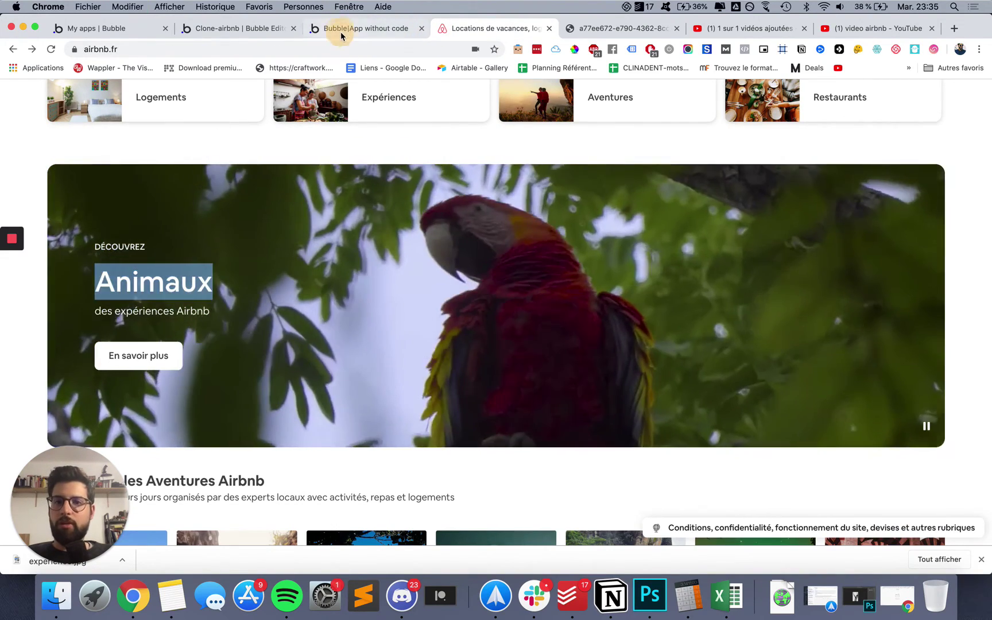
left_click(340, 32)
- Add a text element reading "Animaux" over the dark area beside the Video element's play symbol, at about X 186, Y 1245
left_click(241, 28)
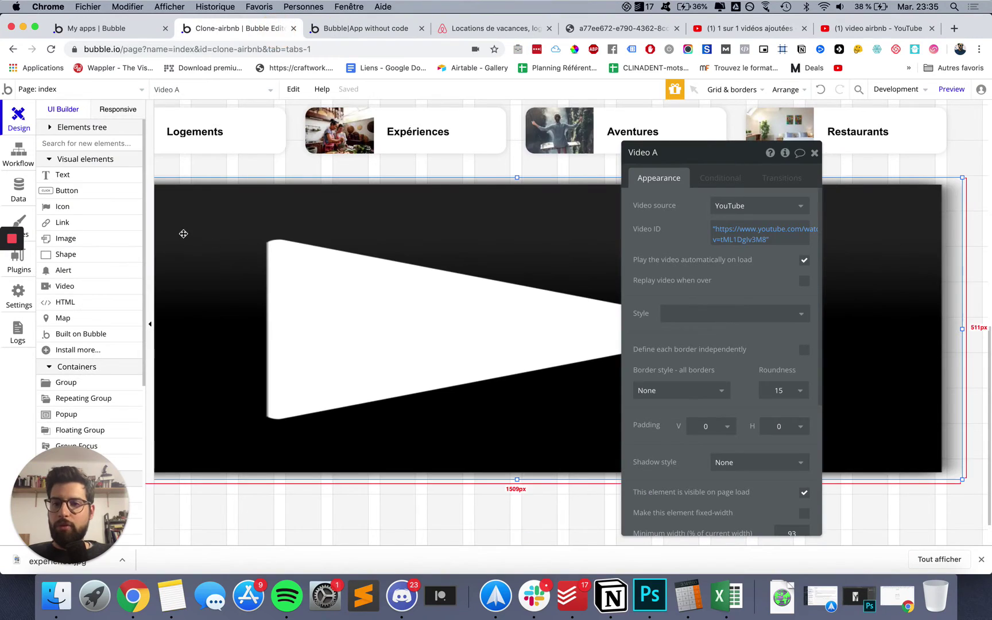
left_click(66, 175)
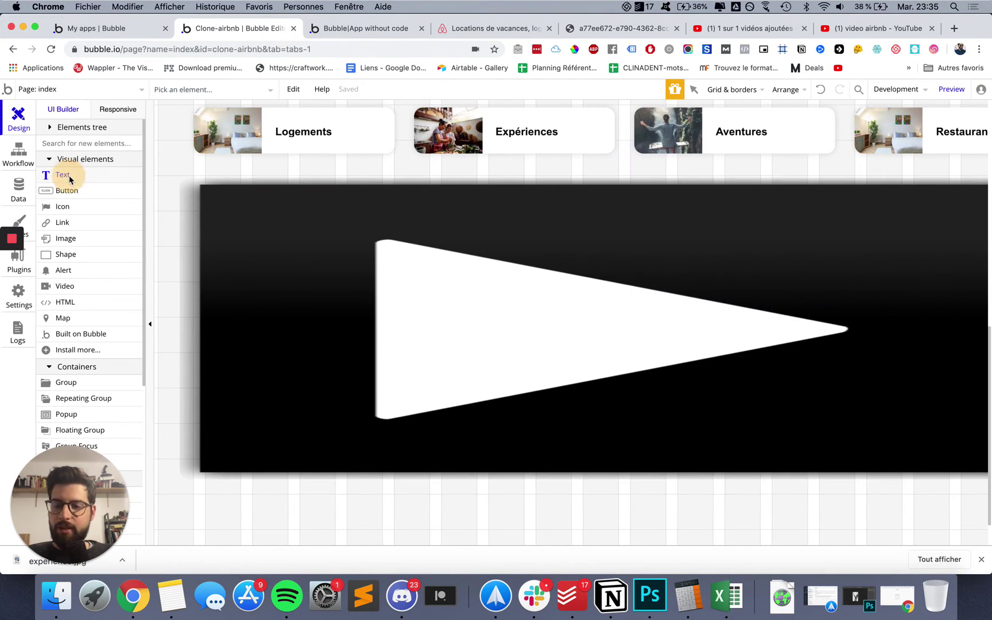
left_click(294, 310)
left_click_drag(338, 327, 304, 325)
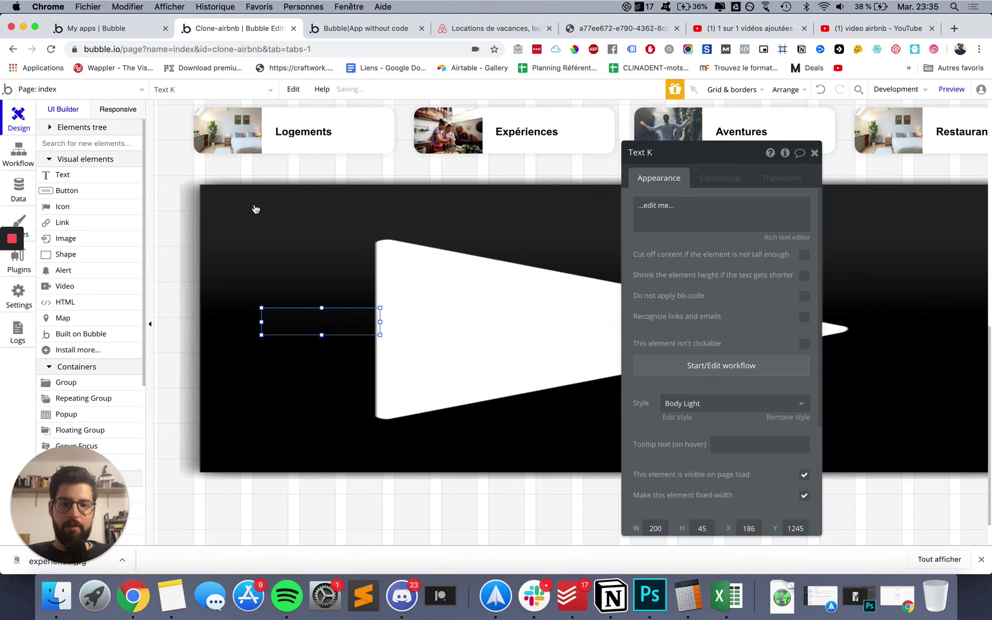
left_click(675, 215)
type("Animaux")
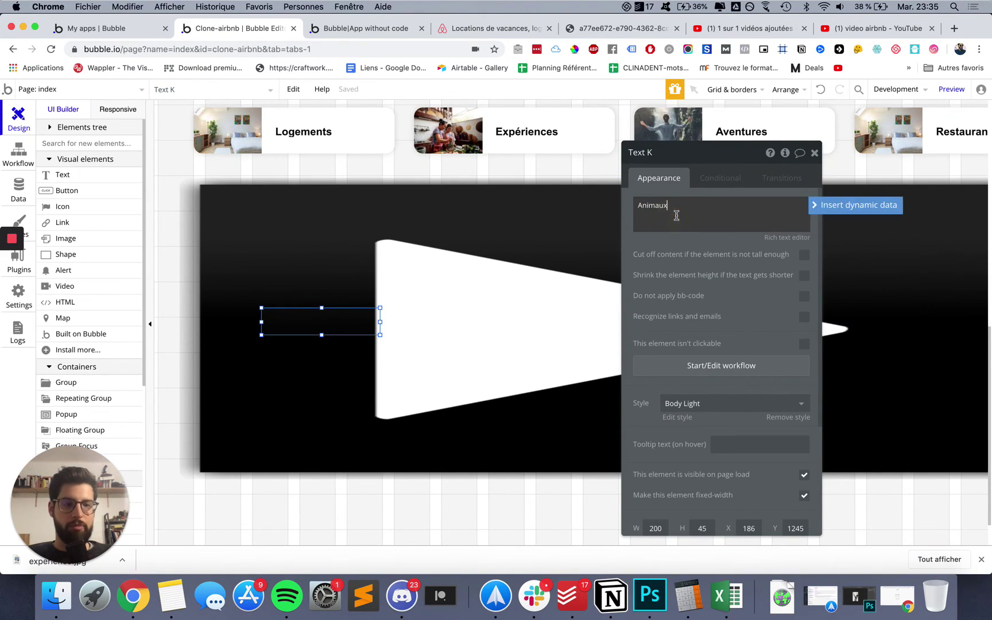
left_click(681, 252)
- Try the Heading 2 Light and Heading 3 Light styles on the "Animaux" text, and remove its named style
scroll(693, 378, "down", 2)
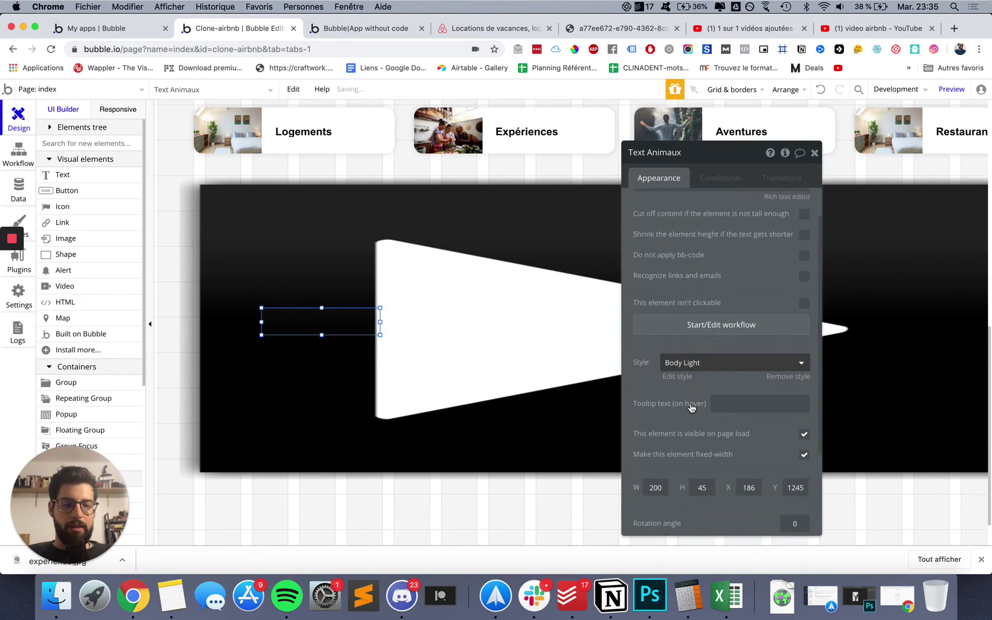
left_click(691, 351)
scroll(708, 468, "down", 2)
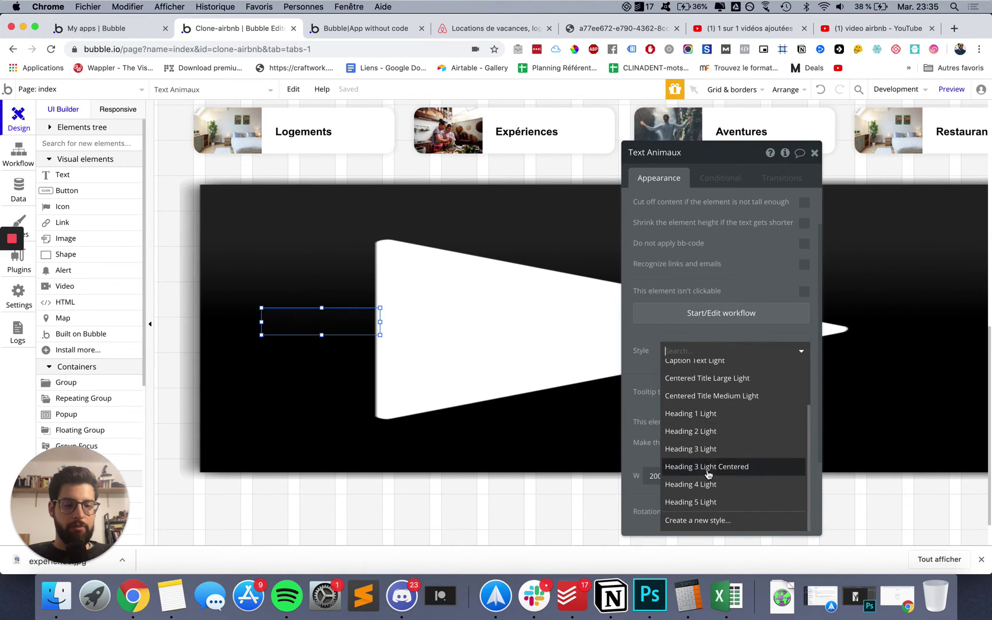
left_click(707, 432)
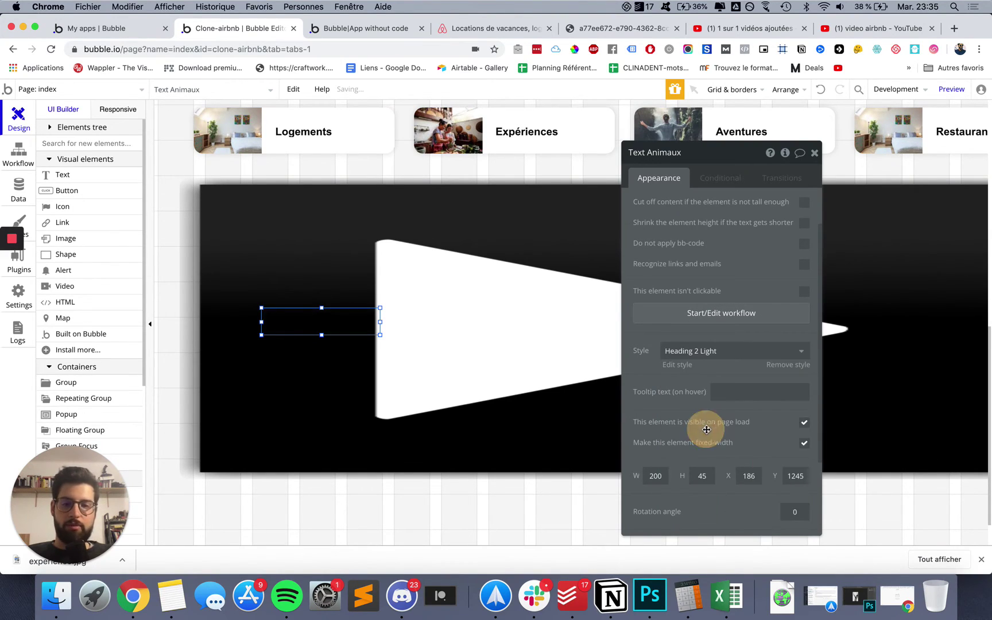
left_click(703, 350)
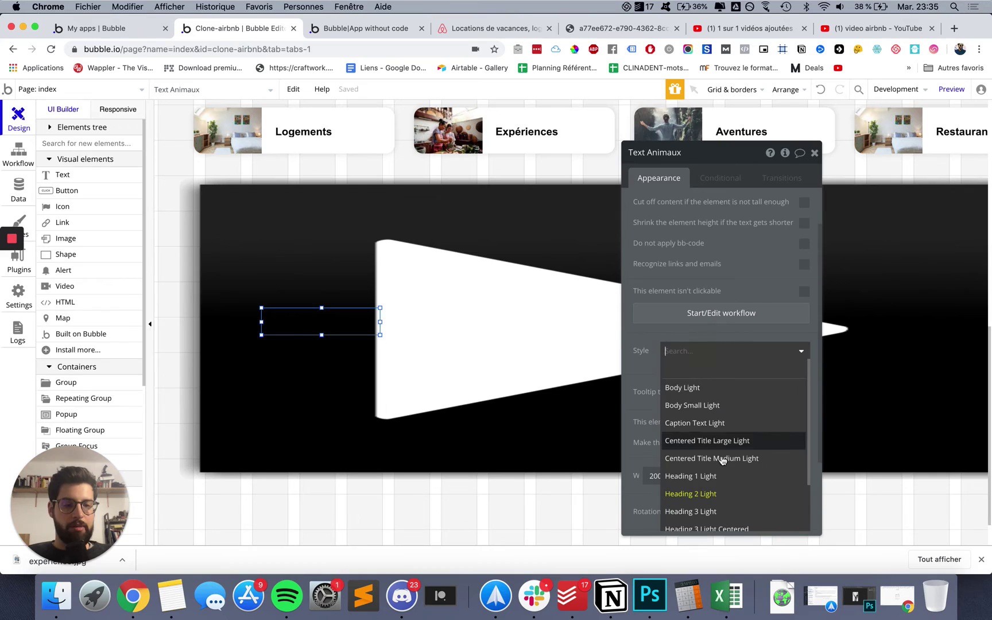
left_click(704, 508)
left_click(685, 360)
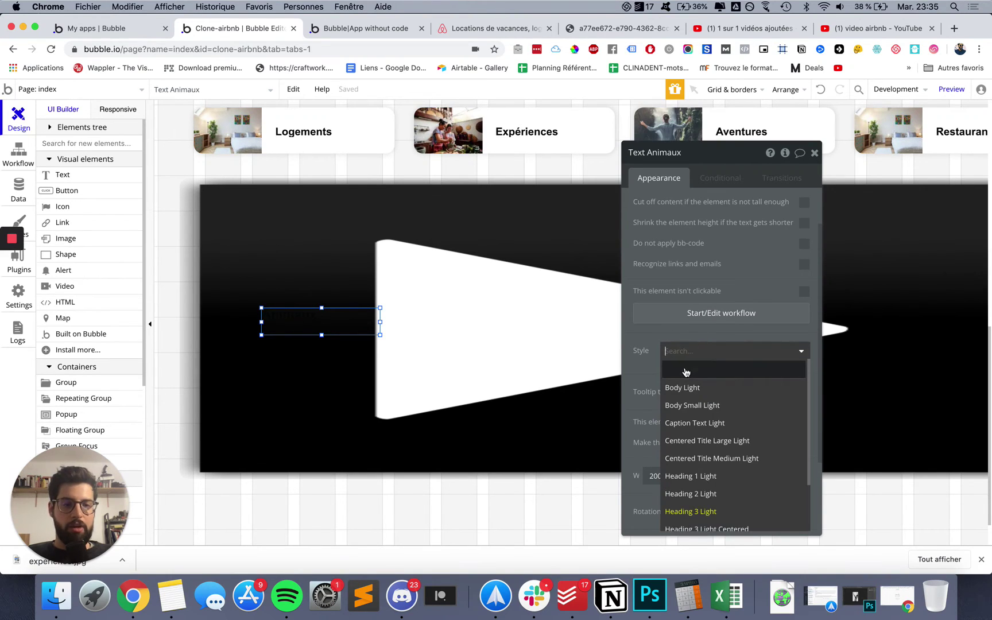
left_click(685, 372)
- Enlarge the "Animaux" text box slightly and set its font colour to white (#FFFFFF)
scroll(692, 371, "down", 4)
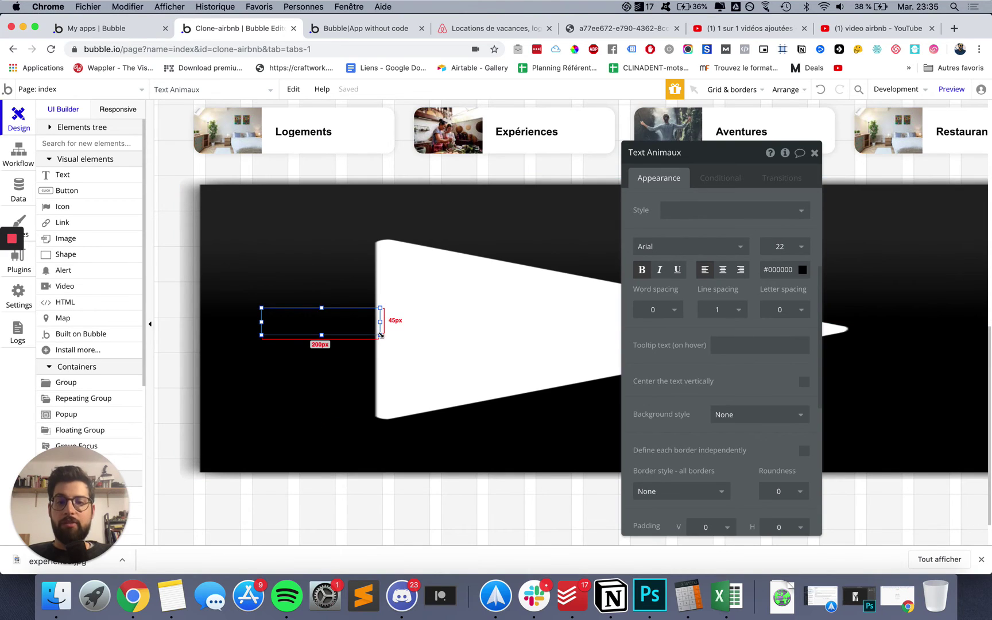
left_click_drag(380, 335, 402, 343)
left_click(773, 275)
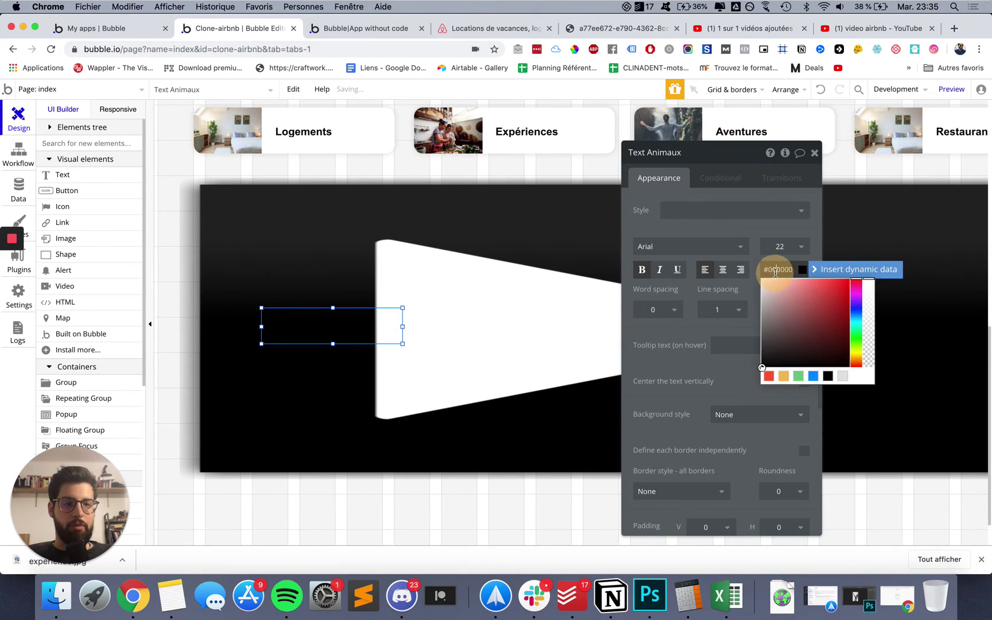
left_click(775, 274)
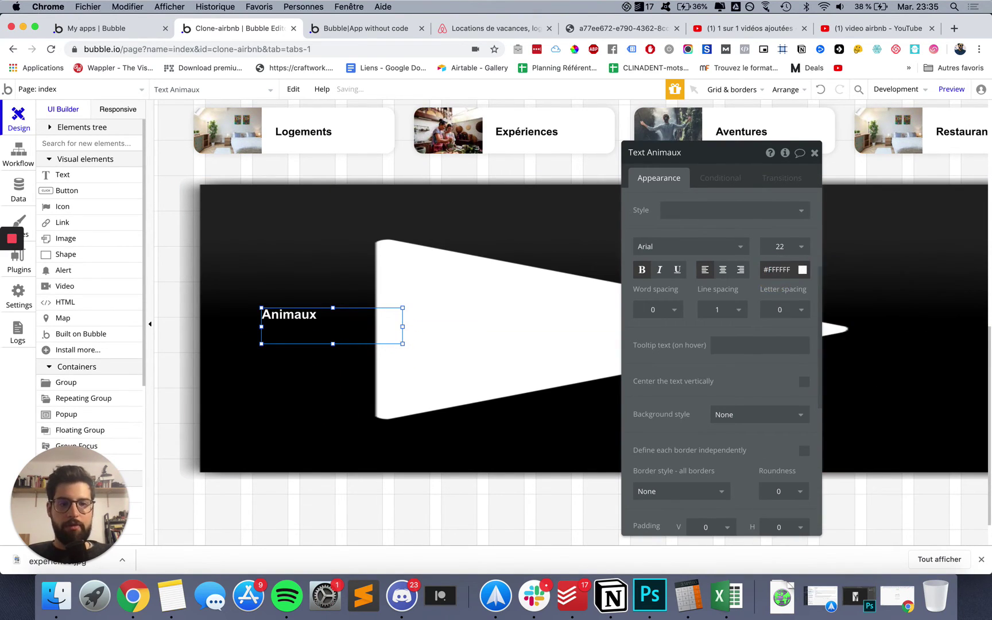
- Shrink the "Animaux" text box to about 225 by 29 and compare it with the original Airbnb banner heading
left_click_drag(402, 343, 396, 327)
left_click(377, 29)
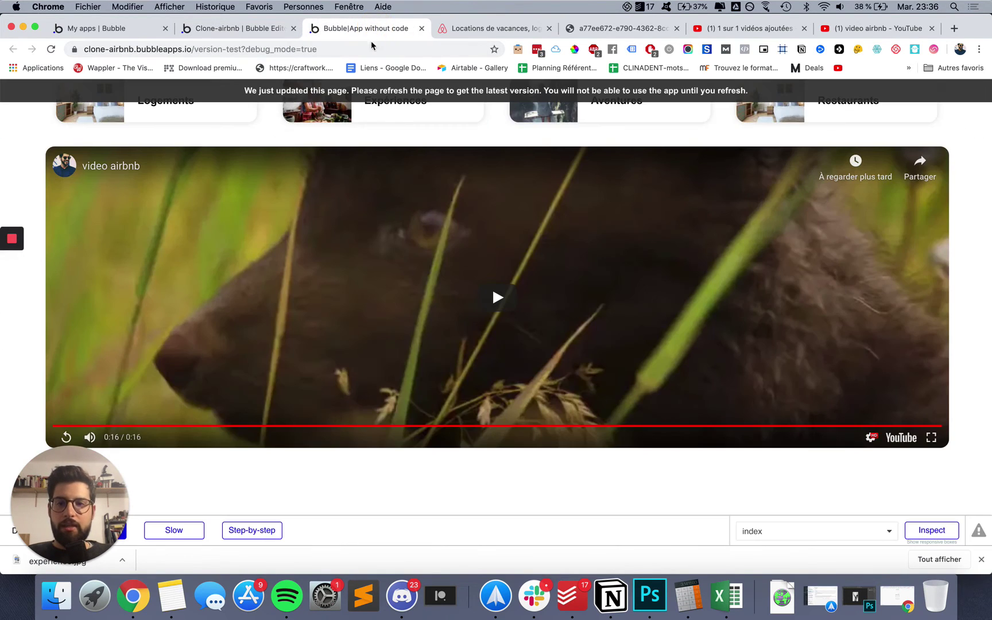
left_click(491, 28)
left_click(257, 30)
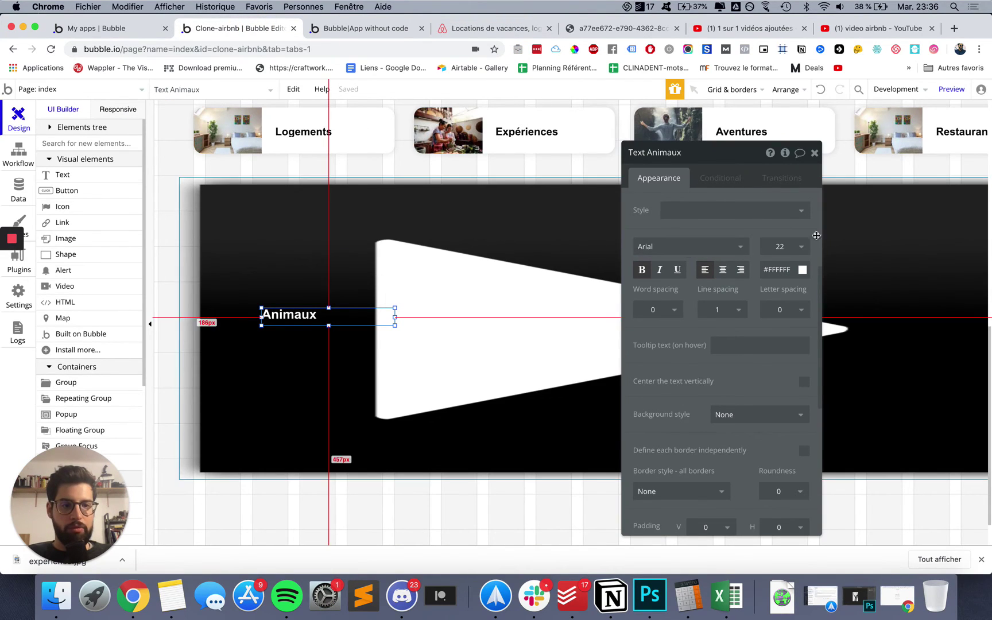
- Enlarge the "Animaux" text box to about 290 by 56 and try the Heading 2 Light and Heading 1 Light styles on it
left_click(719, 211)
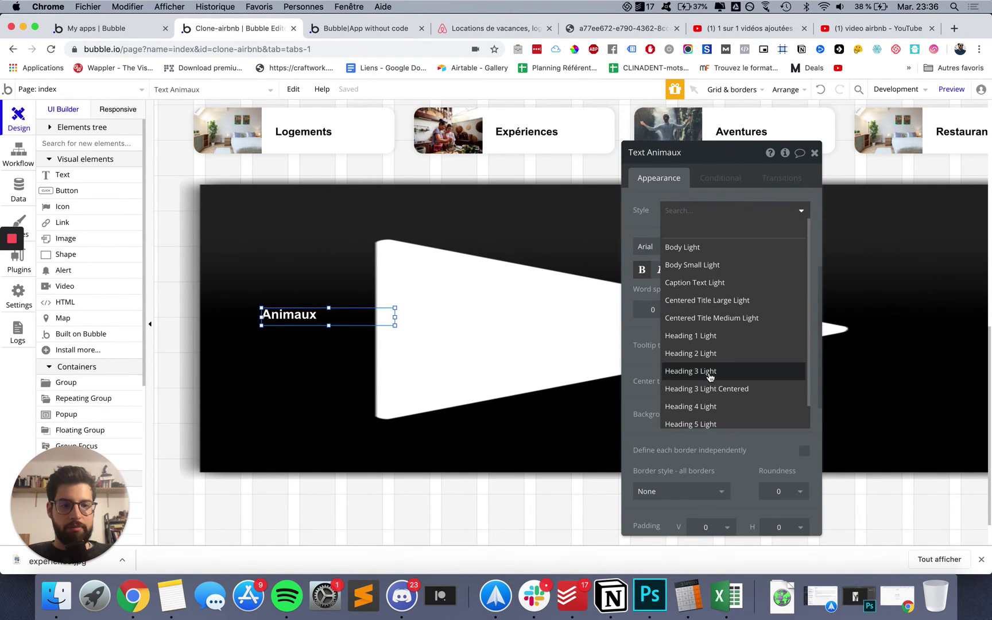
left_click(706, 353)
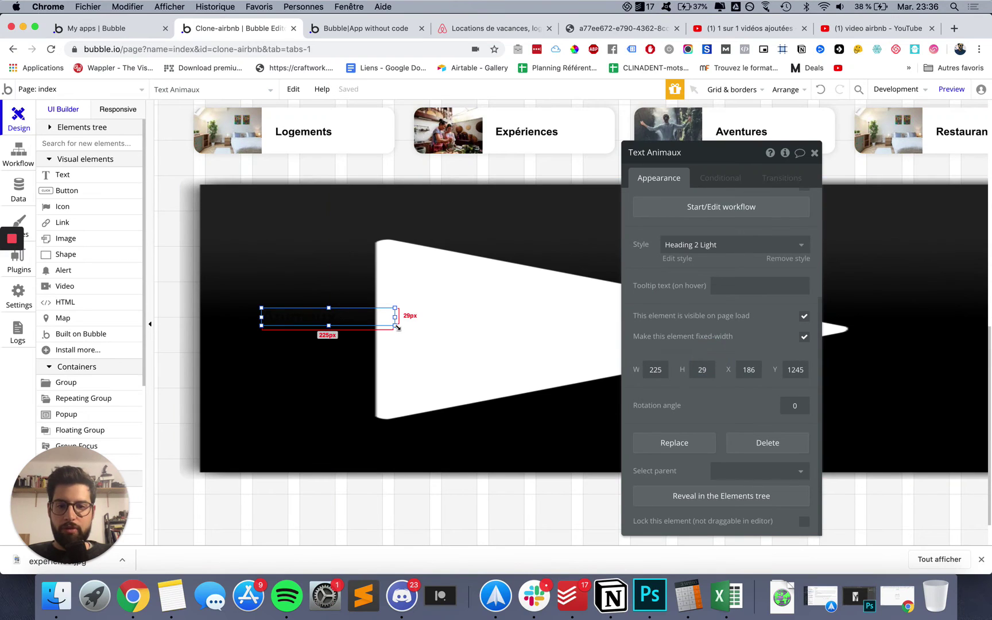
left_click_drag(396, 327, 535, 320)
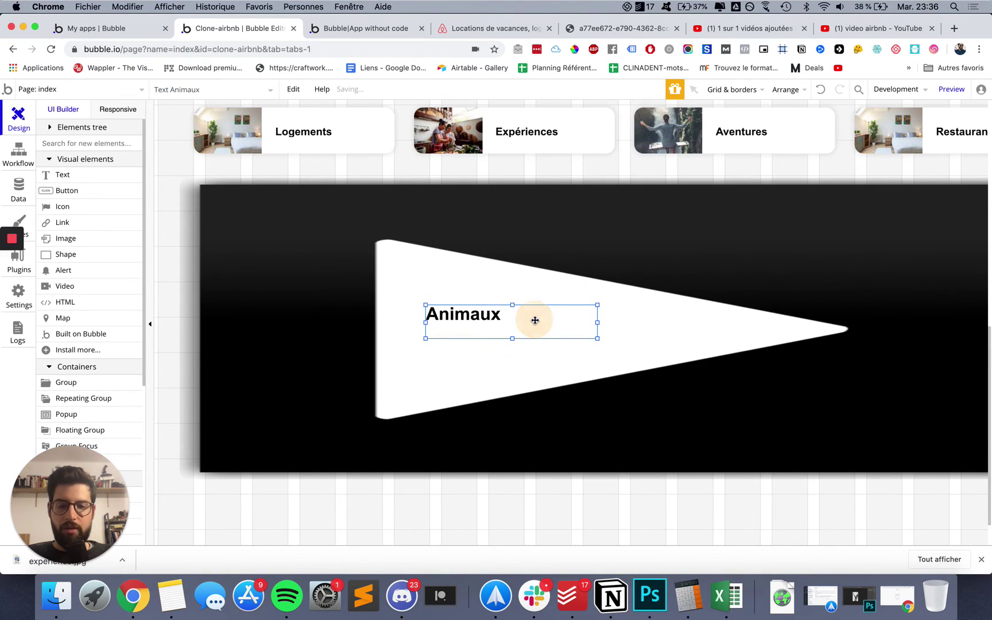
double_click(535, 320)
left_click(724, 247)
left_click(723, 370)
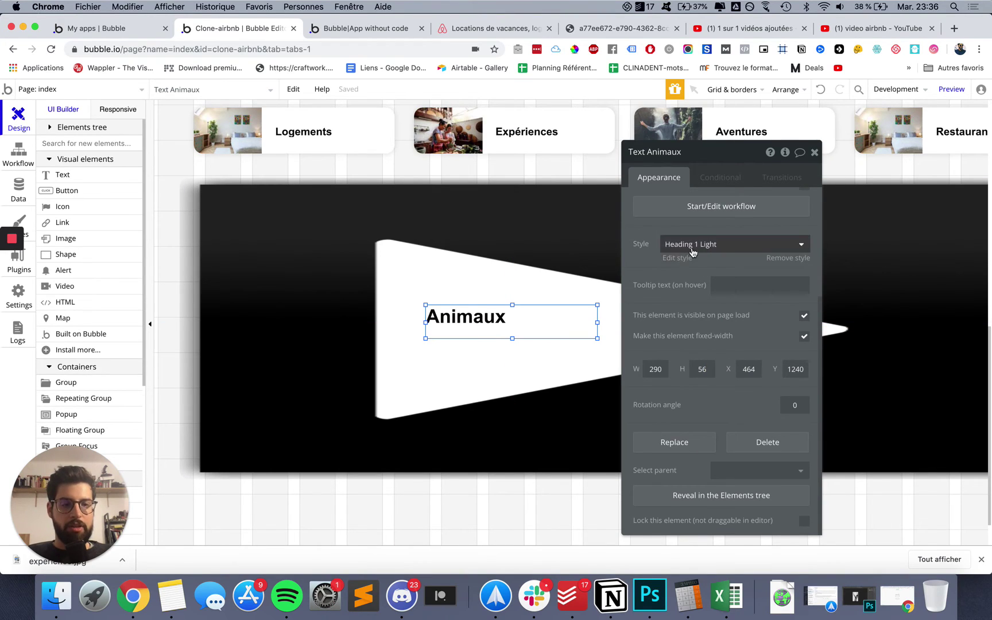
- Remove the named style from the "Animaux" text and set its font size to 36
left_click(688, 248)
left_click(686, 264)
left_click(785, 280)
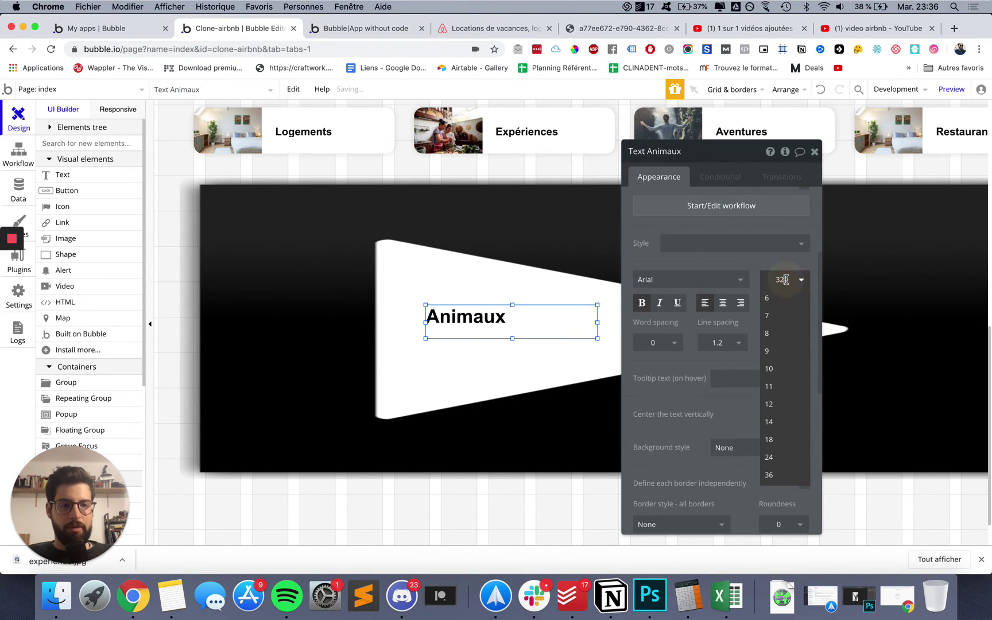
type("36")
key("Return")
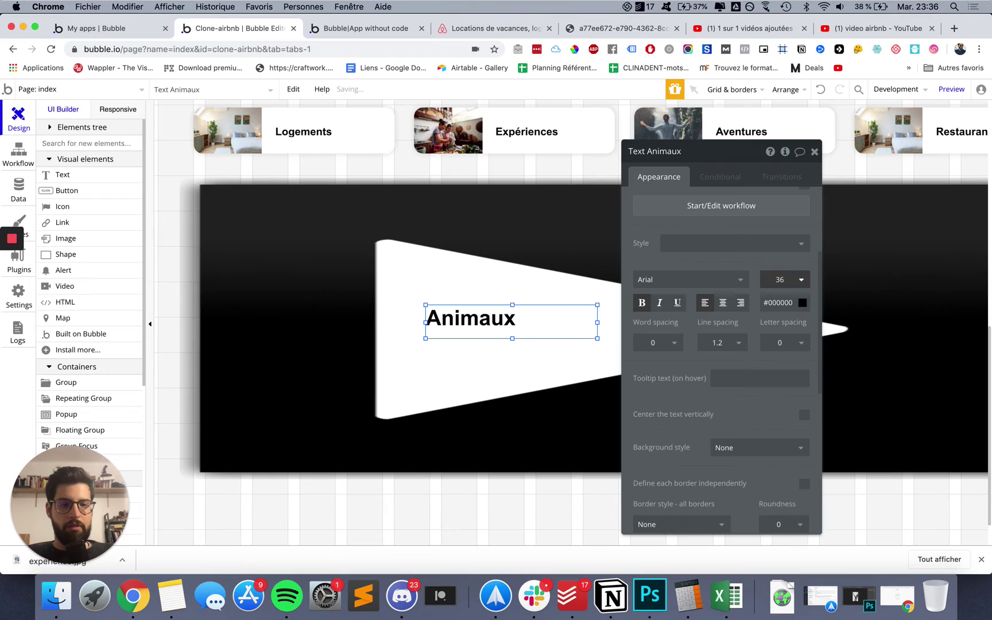
- Set the "Animaux" font colour to white (#FFFFFF) and move the text back over the dark area beside the play symbol
left_click(769, 302)
double_click(782, 302)
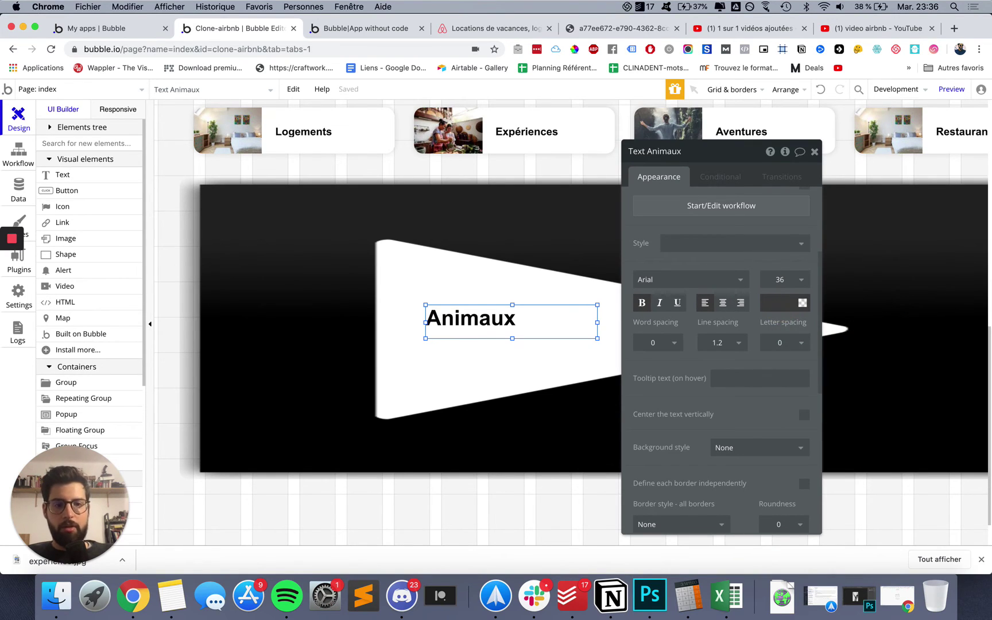
left_click(782, 304)
double_click(783, 307)
type("#F")
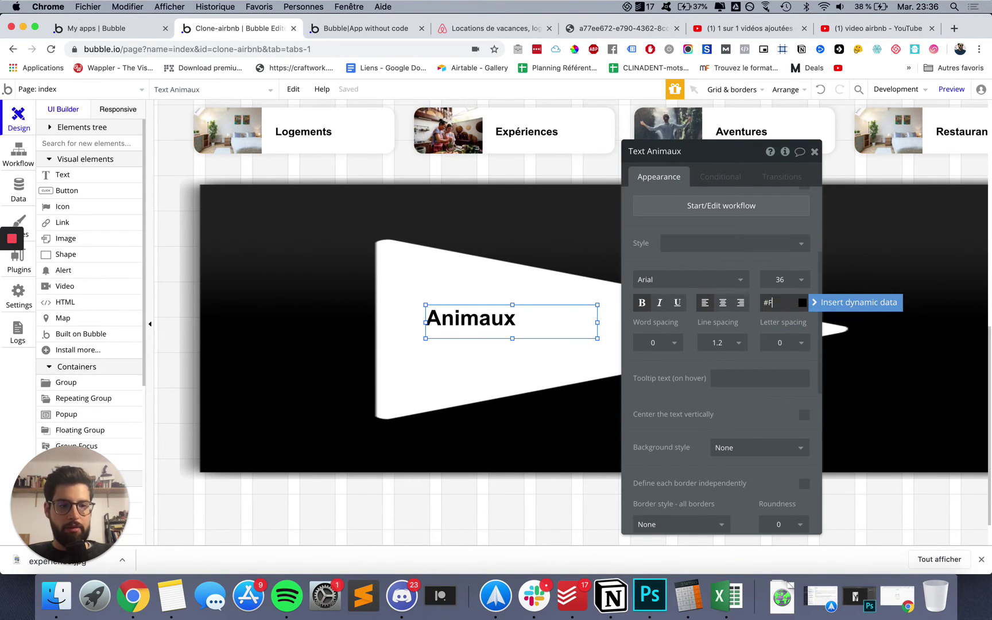
type("FFFFF")
key("Return")
left_click_drag(480, 317, 303, 323)
double_click(303, 323)
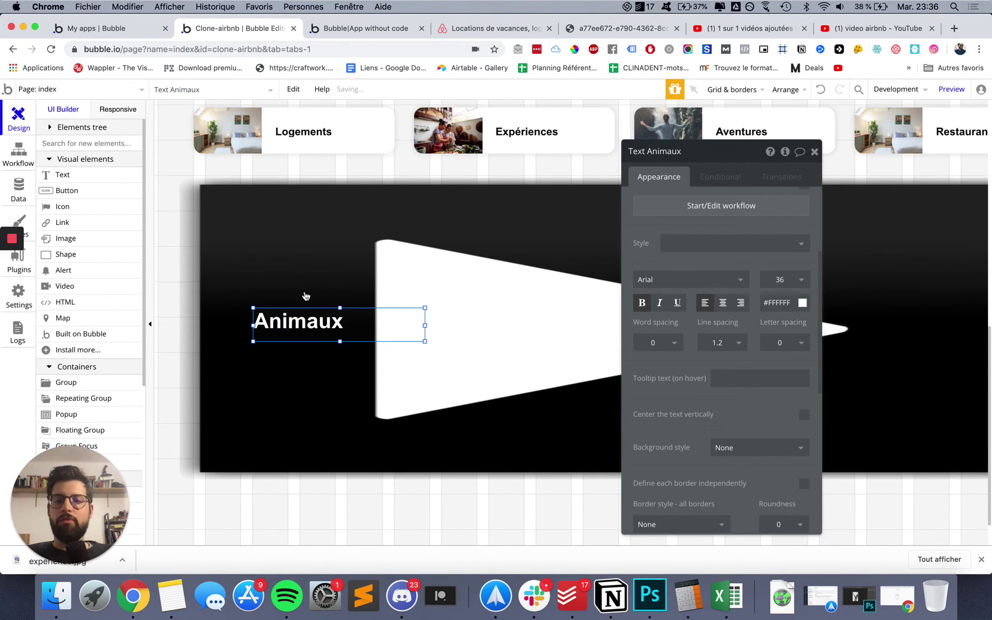
- Duplicate the "Animaux" text after checking the original banner, and align the copy directly above it
left_click(341, 30)
left_click(468, 28)
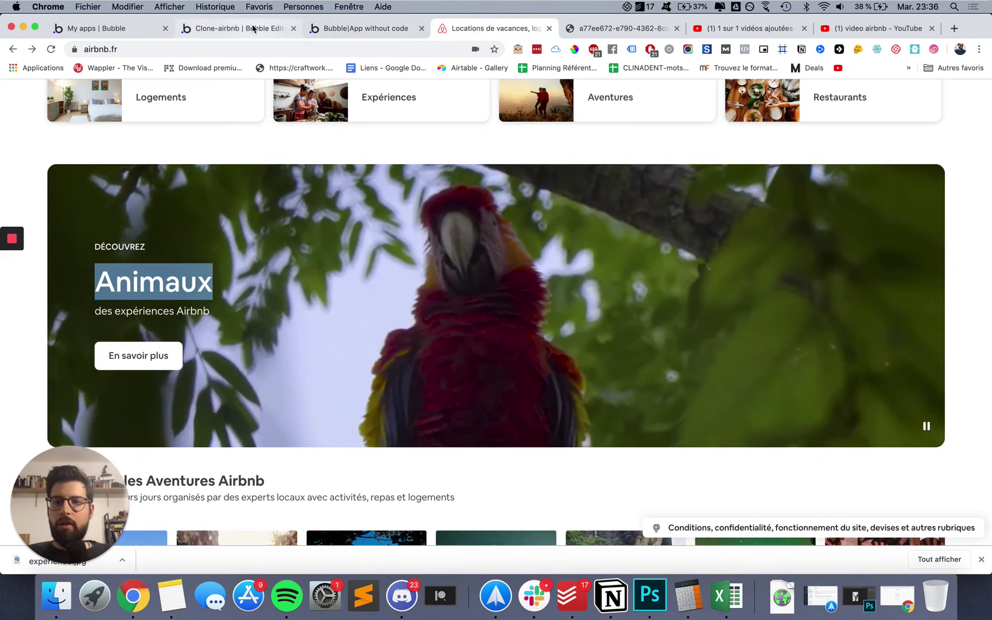
left_click(252, 28)
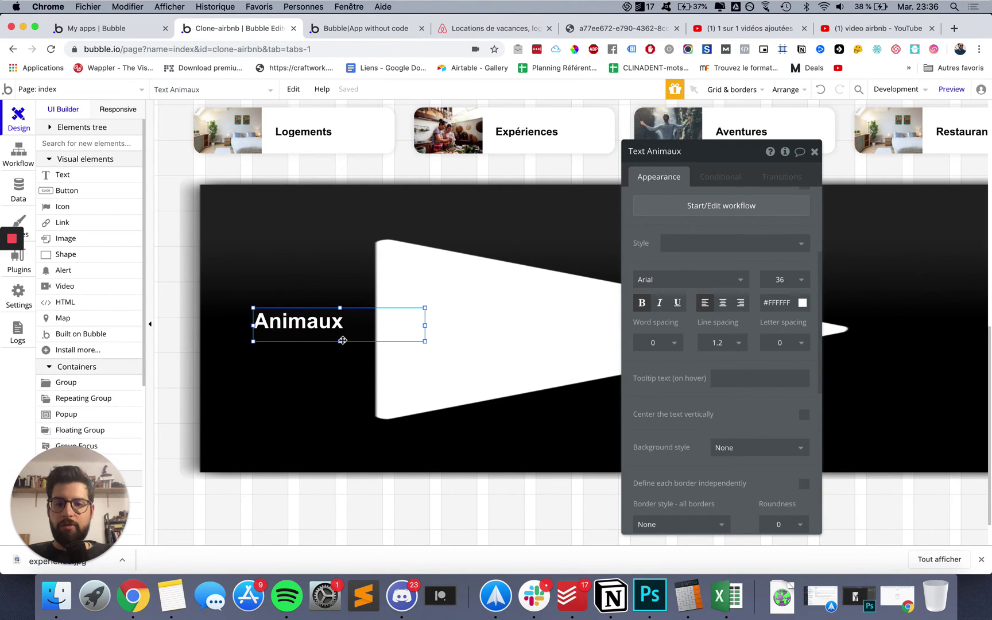
key("super+c")
key("super+v")
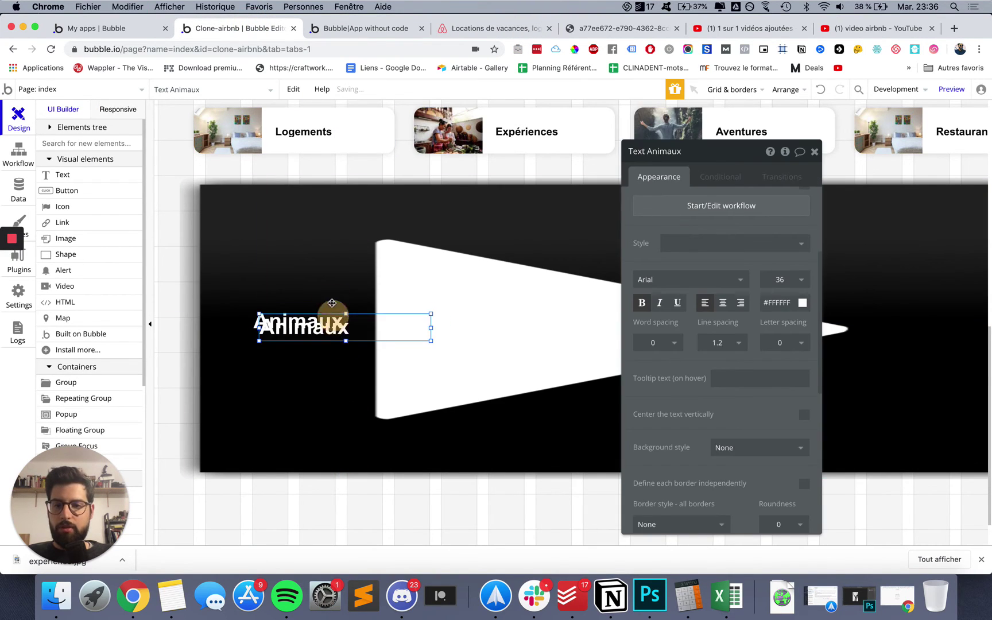
left_click_drag(332, 303, 328, 285)
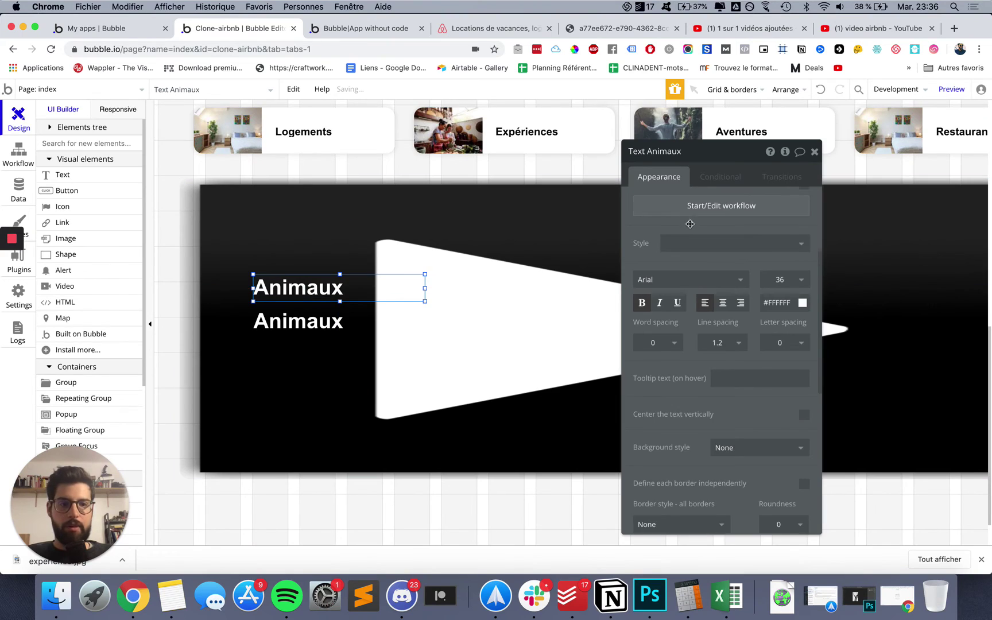
- Change the upper copy's text to "Découvrez" and format it at font size 20 without bold
scroll(689, 224, "up", 5)
triple_click(687, 208)
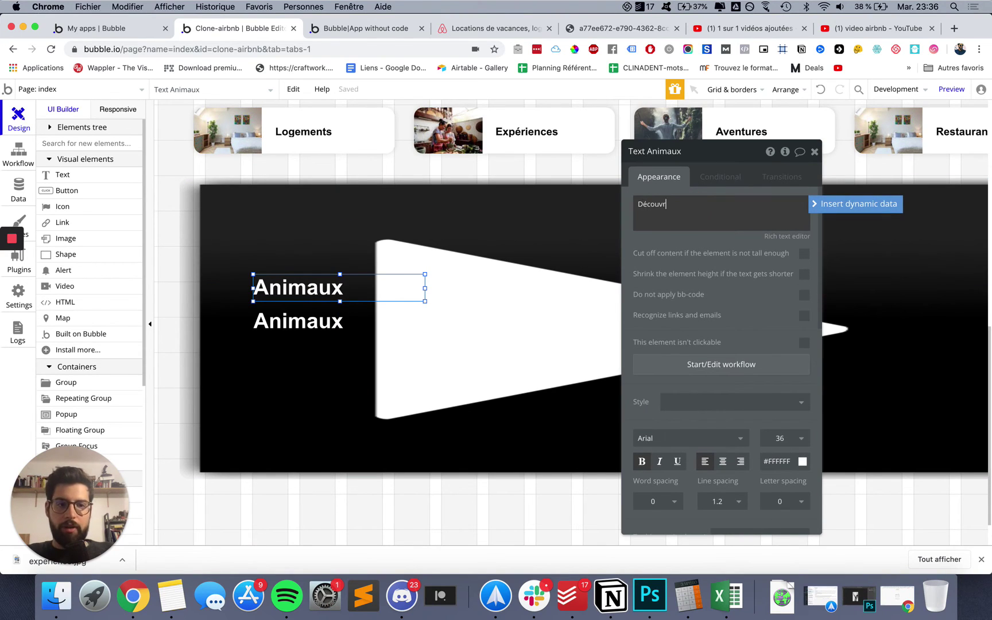
left_click(694, 423)
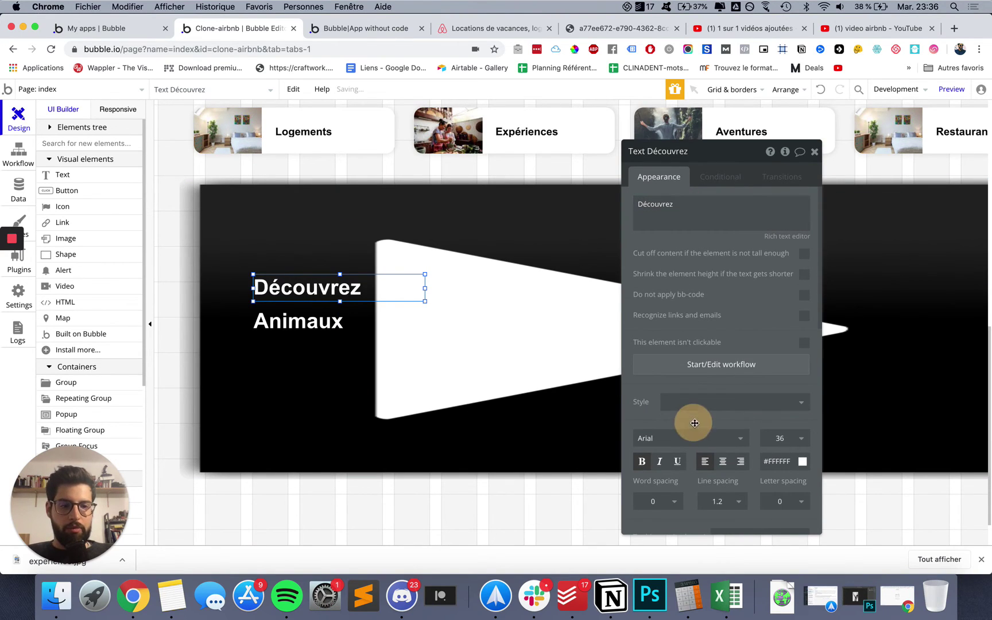
left_click(779, 438)
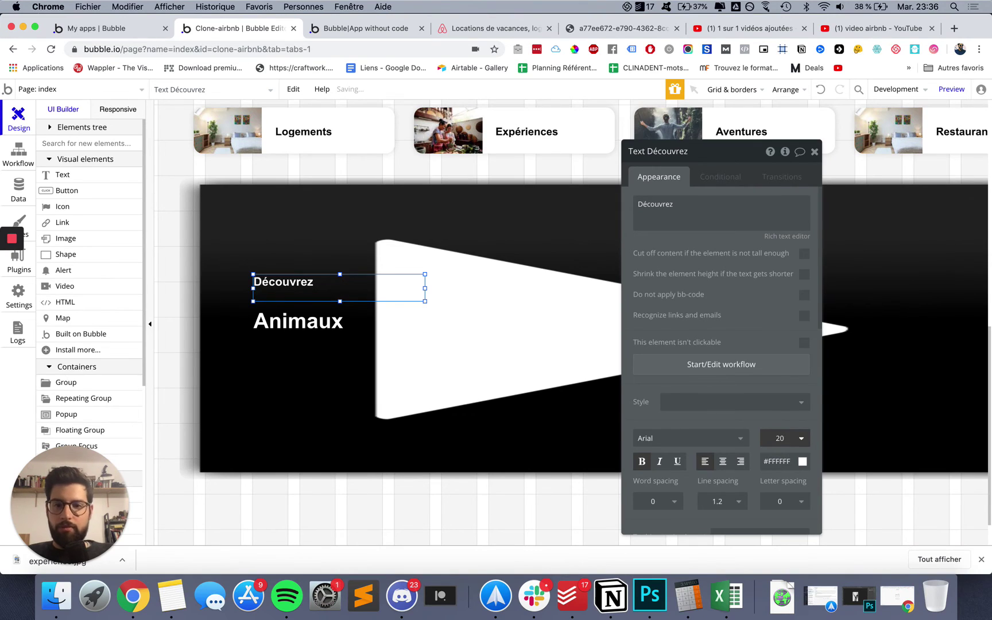
left_click(359, 279)
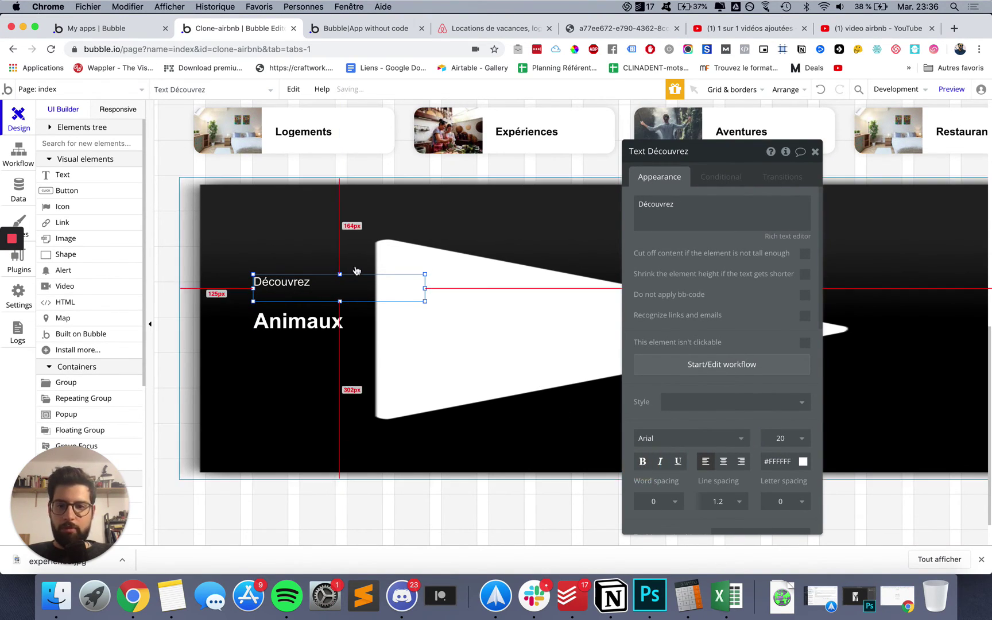
- Bring "Découvrez" closer to "Animaux" and place a copy of it below the heading with the text "Des expériences Airbnb"
left_click_drag(340, 301, 326, 350)
key("super+v")
left_click(700, 212)
key("super+a")
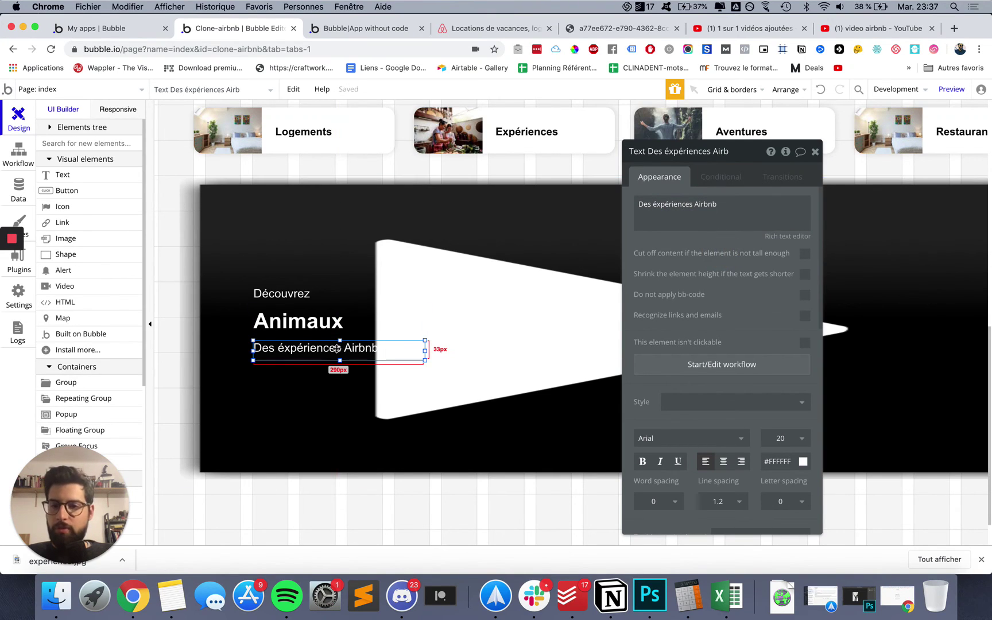
triple_click(656, 204)
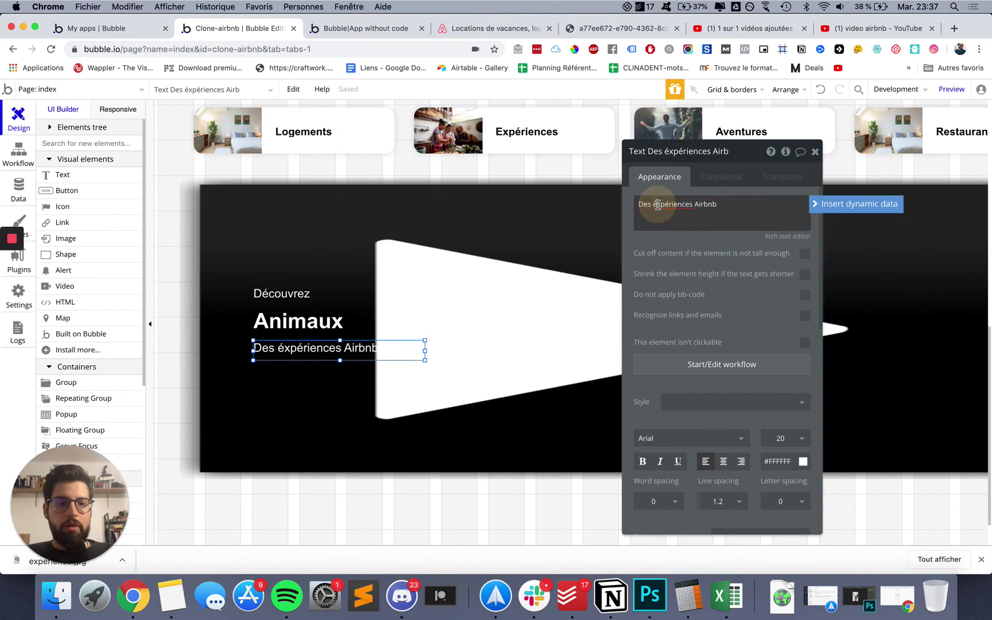
type("e")
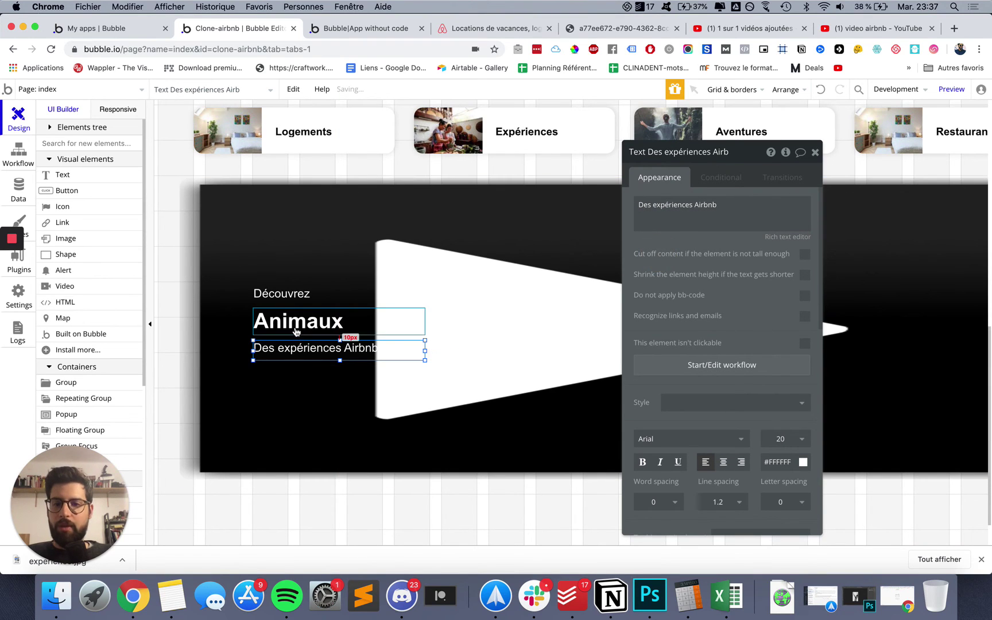
- Compare the page preview with the original Airbnb banner and examine the remaining overlay elements
left_click(285, 292)
left_click(356, 27)
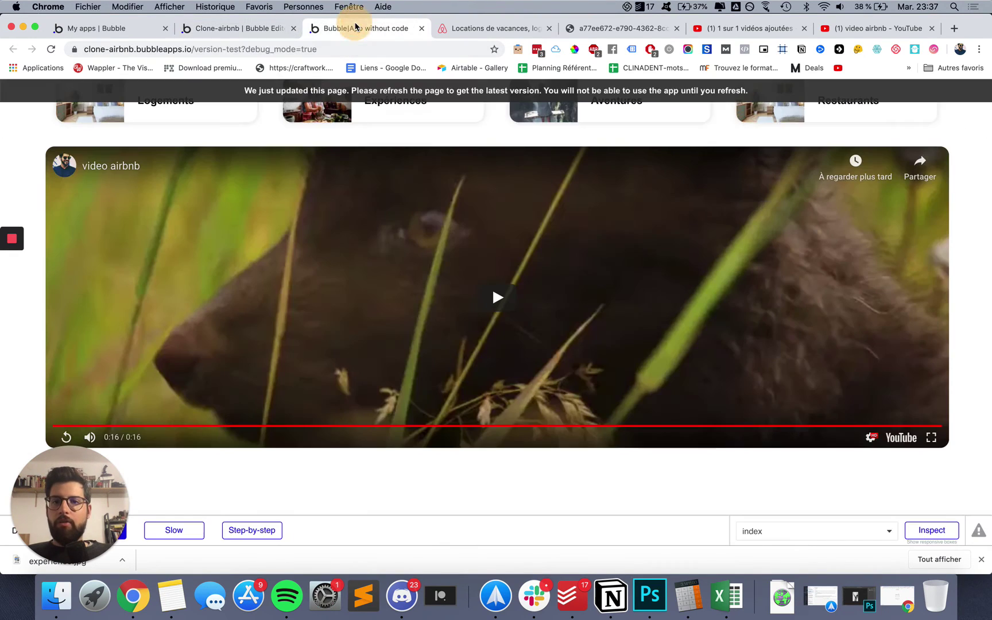
left_click(492, 29)
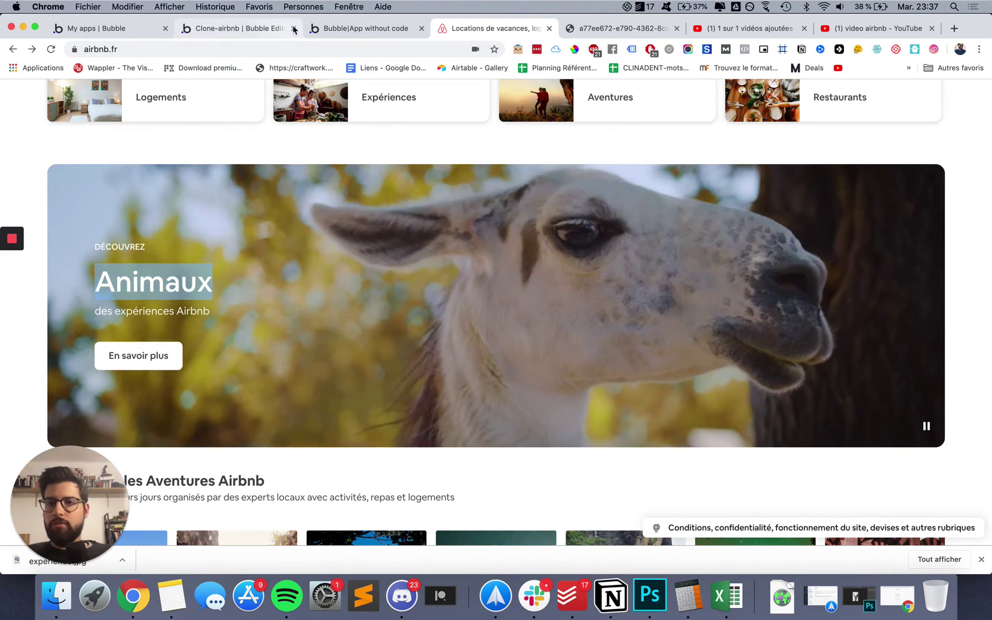
left_click(347, 29)
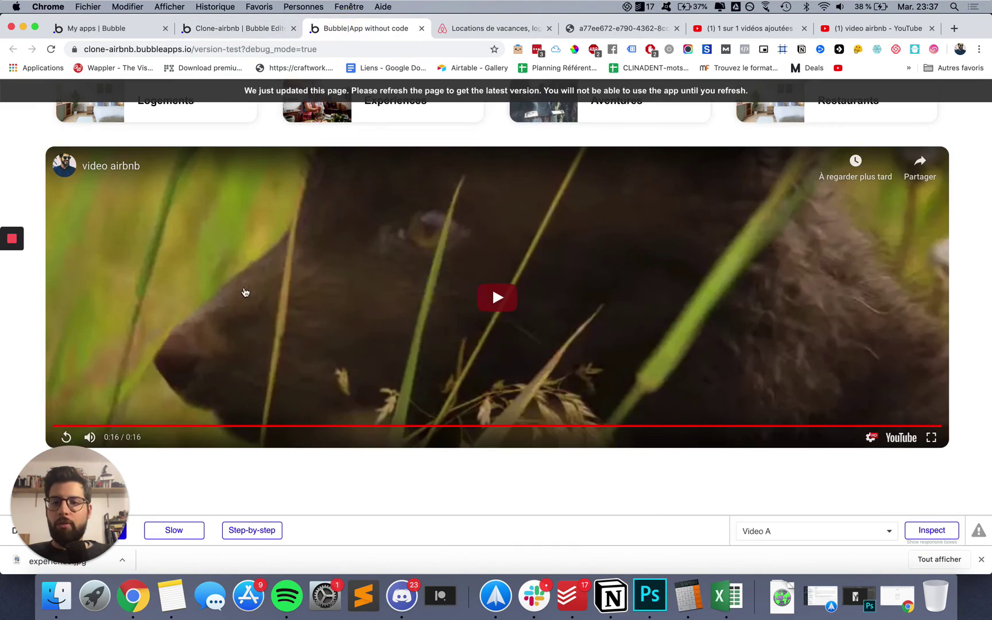
left_click(264, 30)
left_click(241, 361)
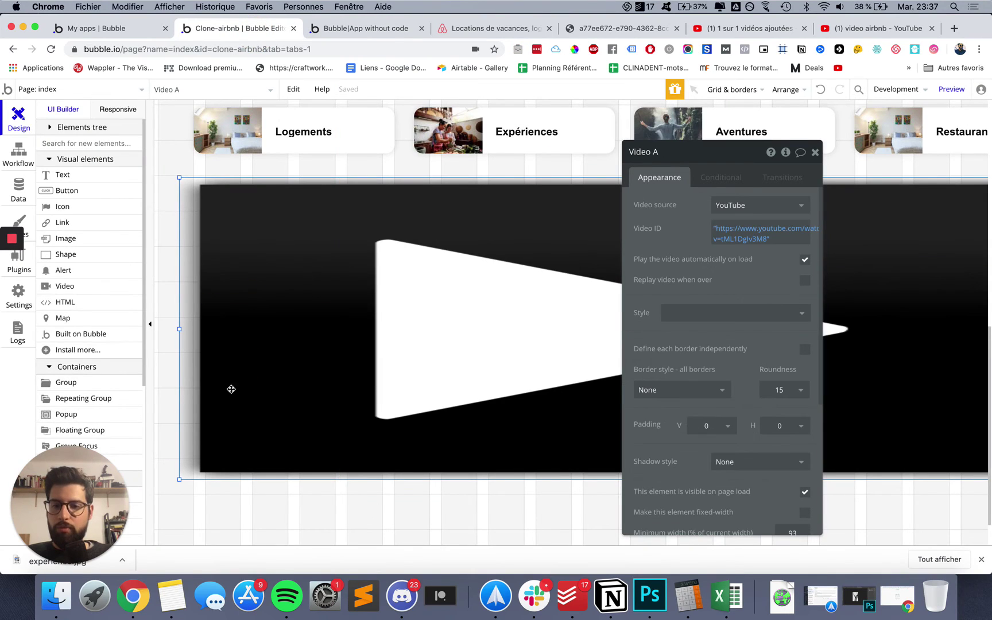
left_click(148, 404)
left_click(179, 510)
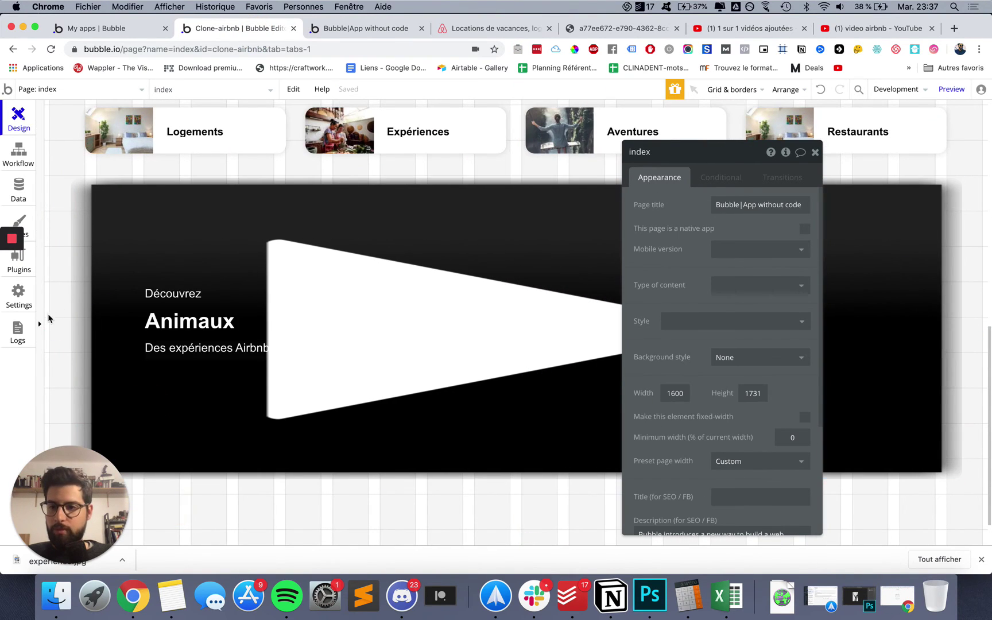
left_click(43, 325)
- Add a button about 215 by 67 below the "Des expériences Airbnb" text on the video banner
left_click(268, 345)
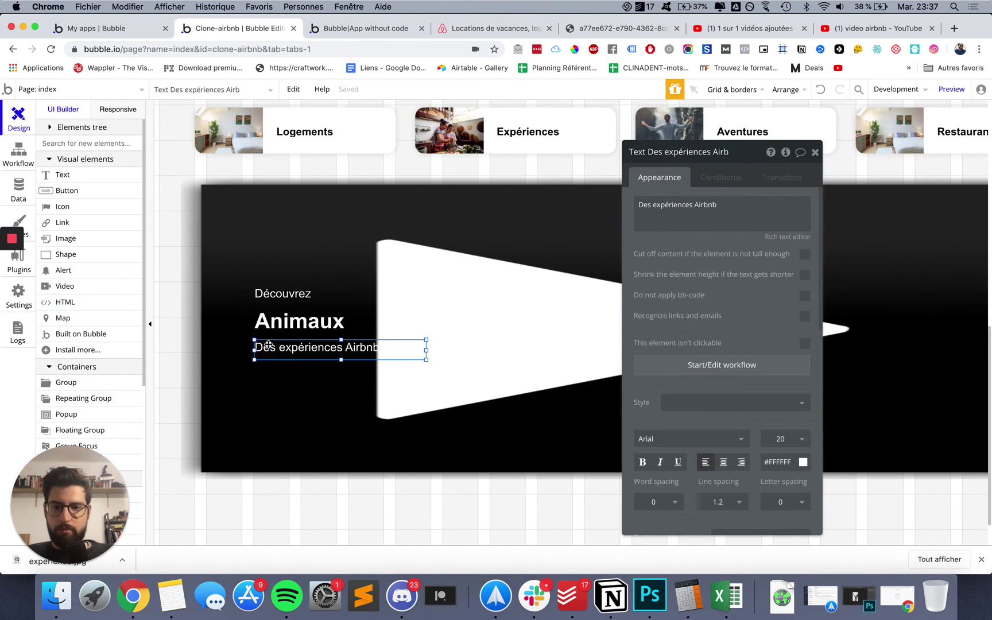
left_click(91, 195)
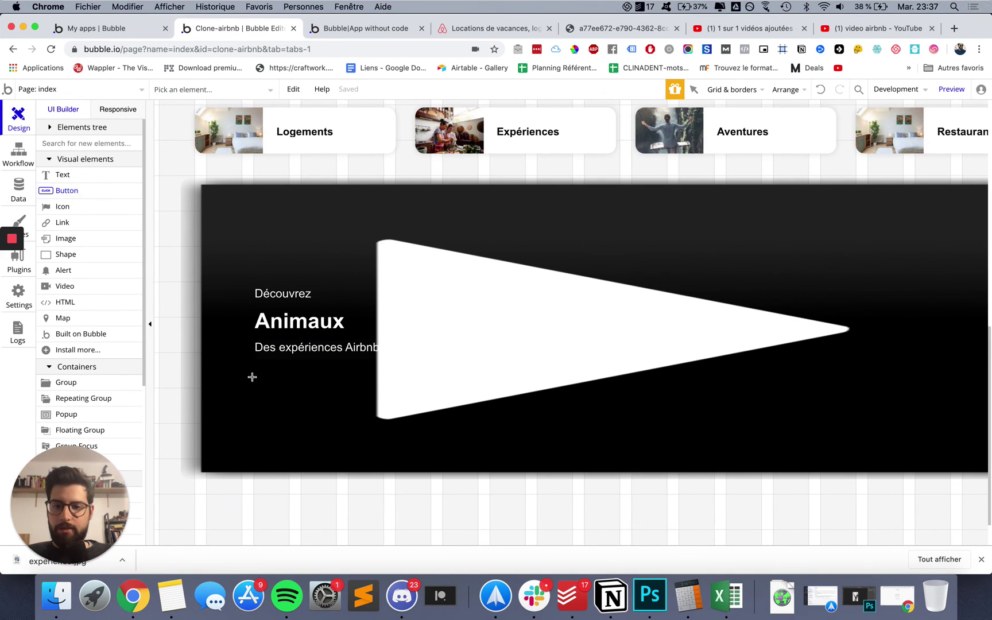
left_click_drag(368, 433, 384, 412)
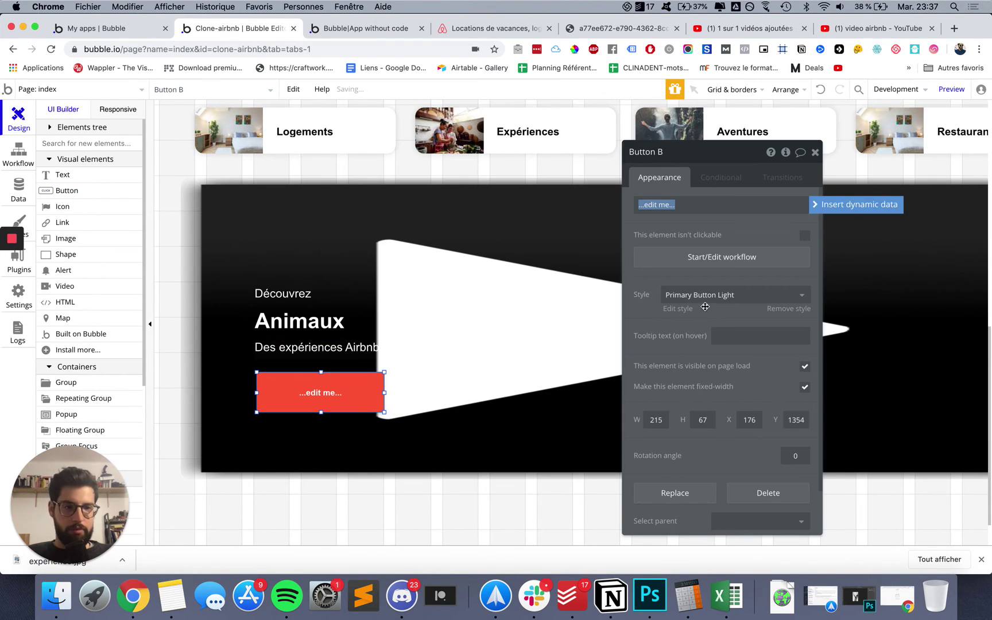
- Remove the new button's named style and set its font colour to black (#000000)
left_click(704, 294)
left_click(695, 314)
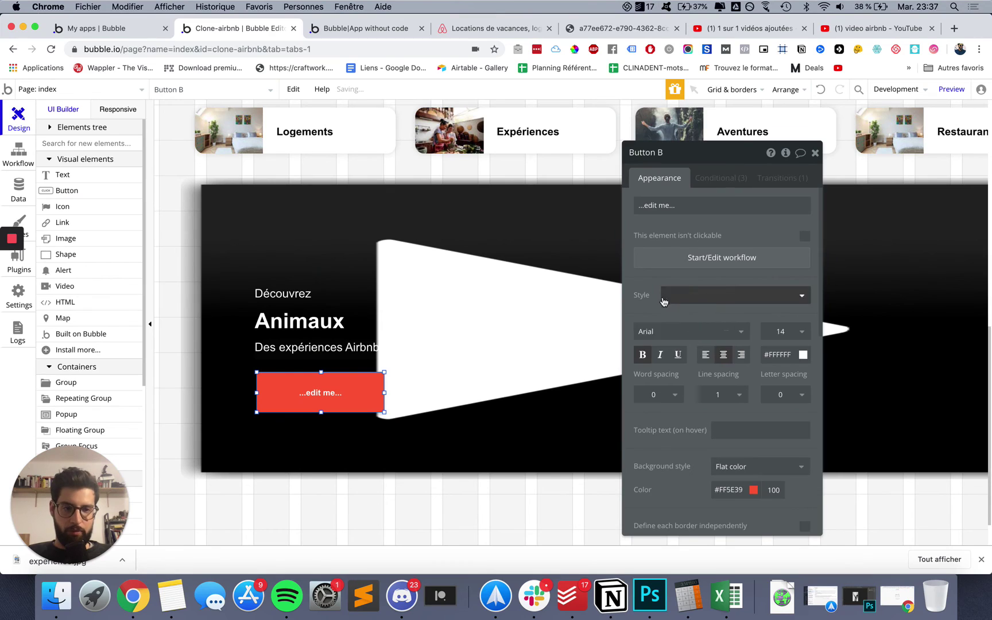
left_click(785, 356)
double_click(784, 356)
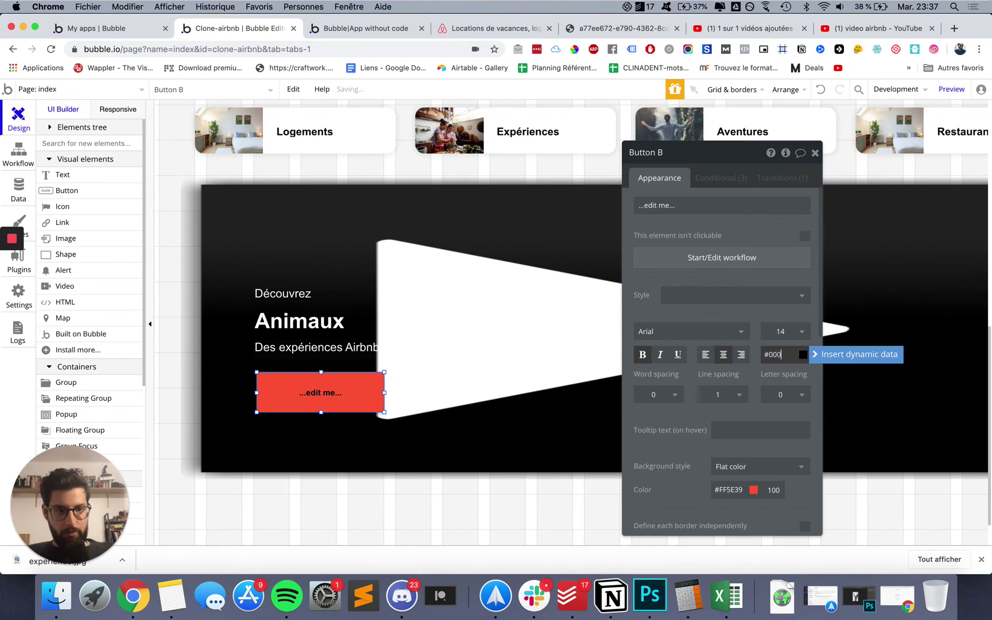
- Set the button's background colour to white (#FFFFFF) and its border roundness to 15
left_click(754, 489)
left_click_drag(732, 483, 695, 418)
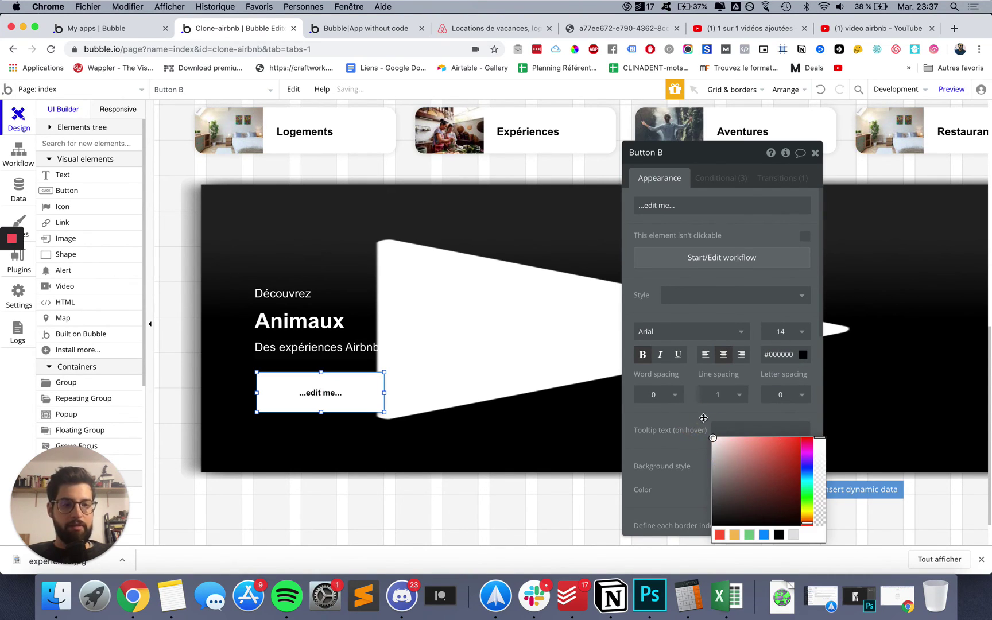
left_click(703, 417)
scroll(766, 383, "down", 3)
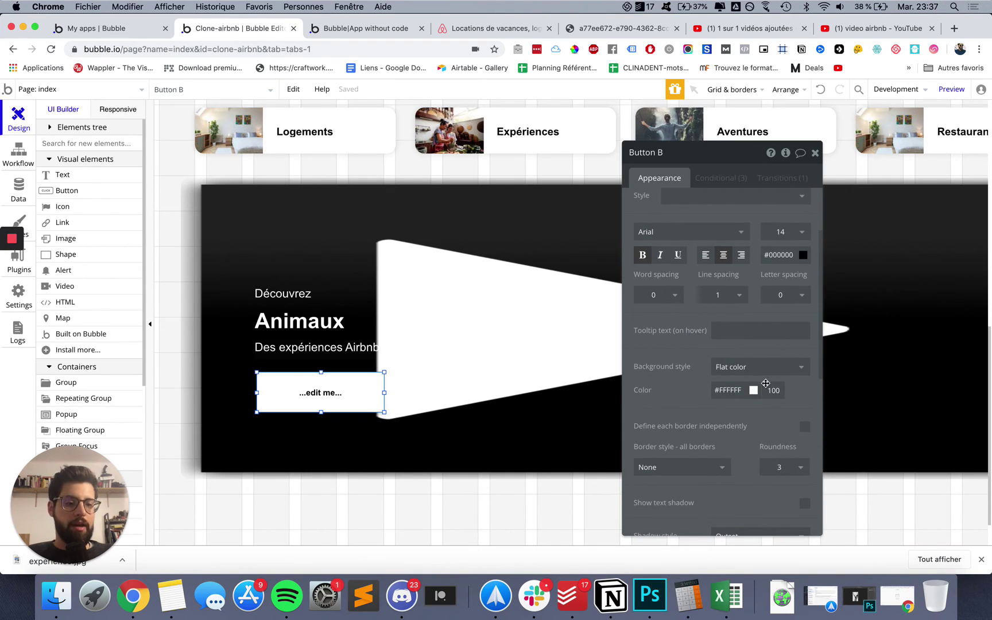
double_click(786, 469)
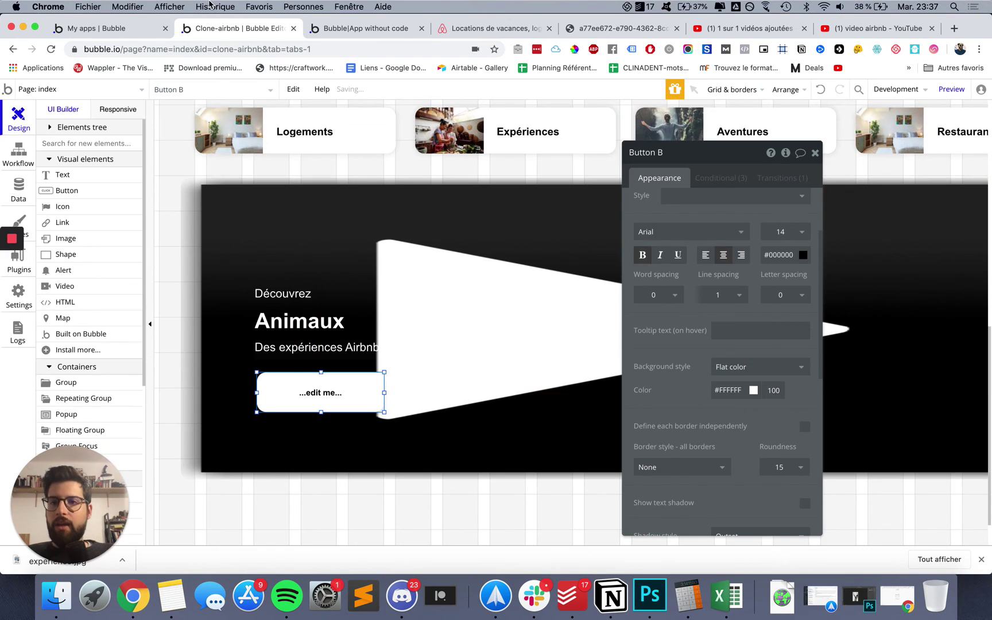
- Check the original banner's button wording and label the white button "En savoir plus"
left_click(323, 27)
left_click(448, 27)
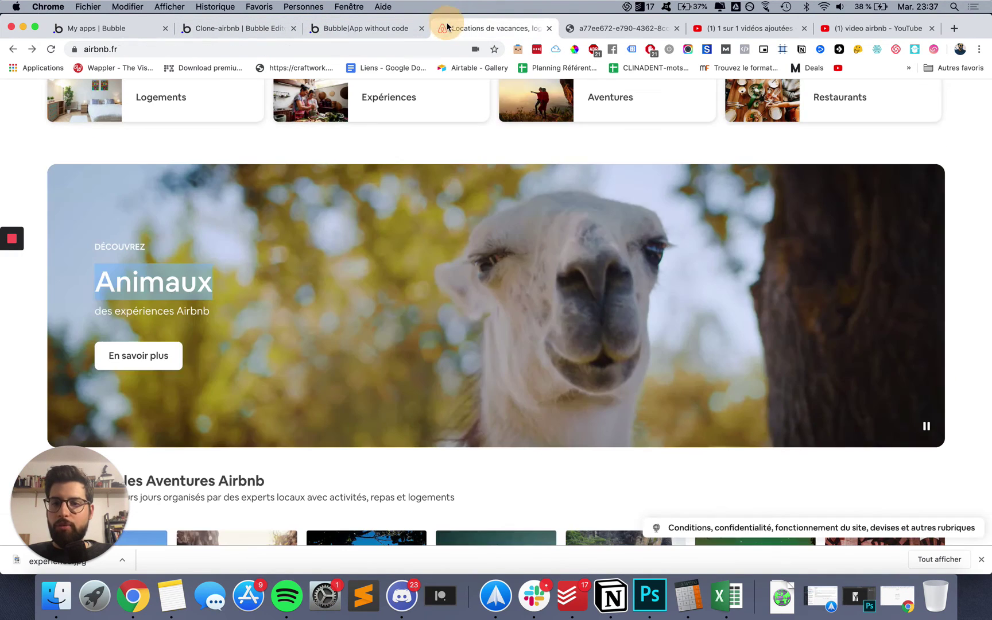
left_click(251, 30)
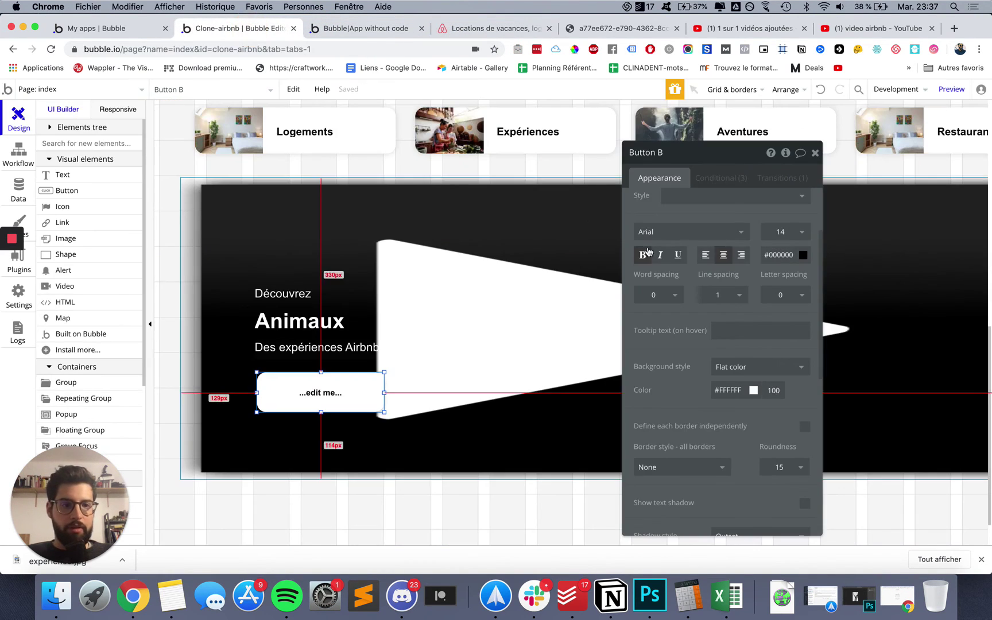
scroll(671, 228, "up", 3)
triple_click(666, 207)
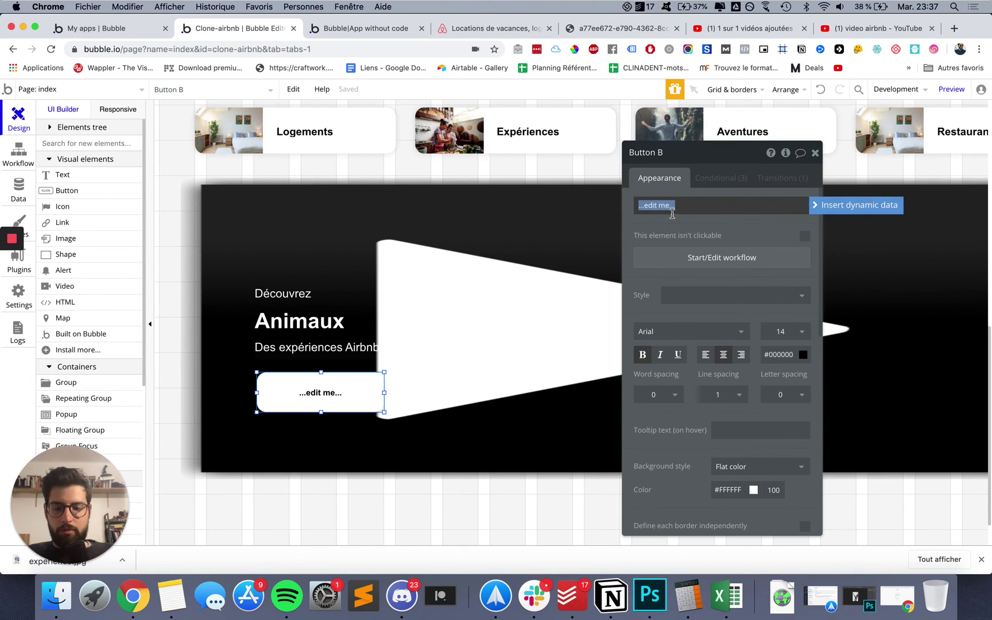
type("En savoir plus")
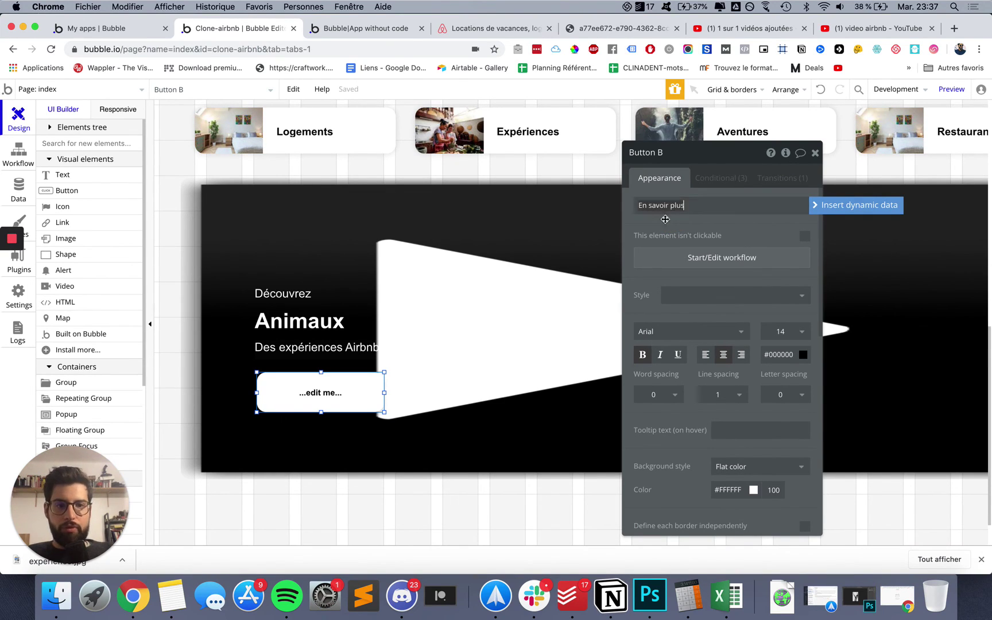
left_click(654, 228)
- Set the "En savoir plus" button's font size to 18 without bold, and shrink it slightly, left-aligned with the texts above
left_click(790, 333)
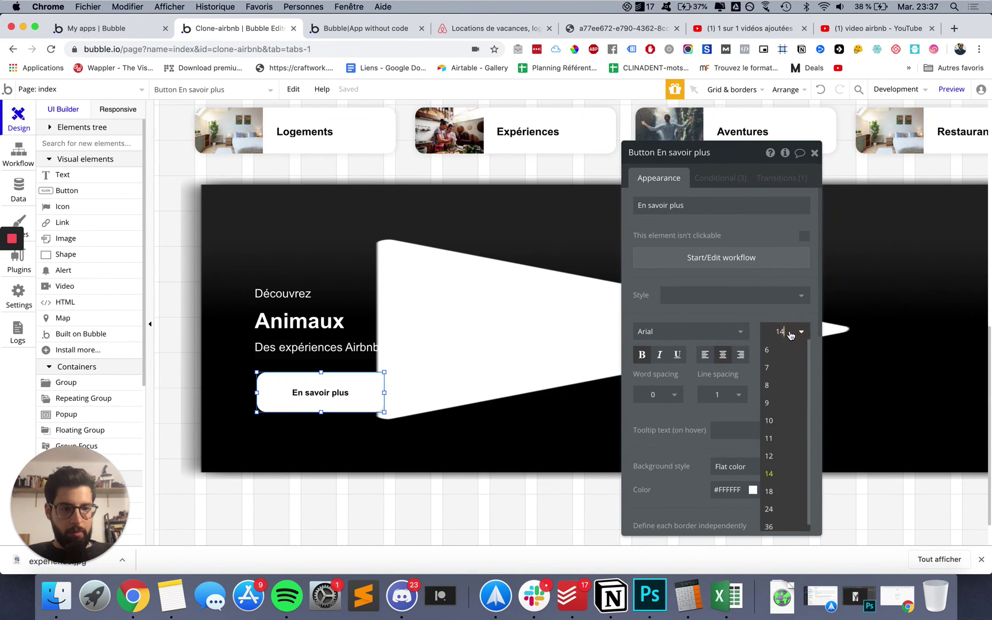
left_click(768, 491)
left_click(641, 355)
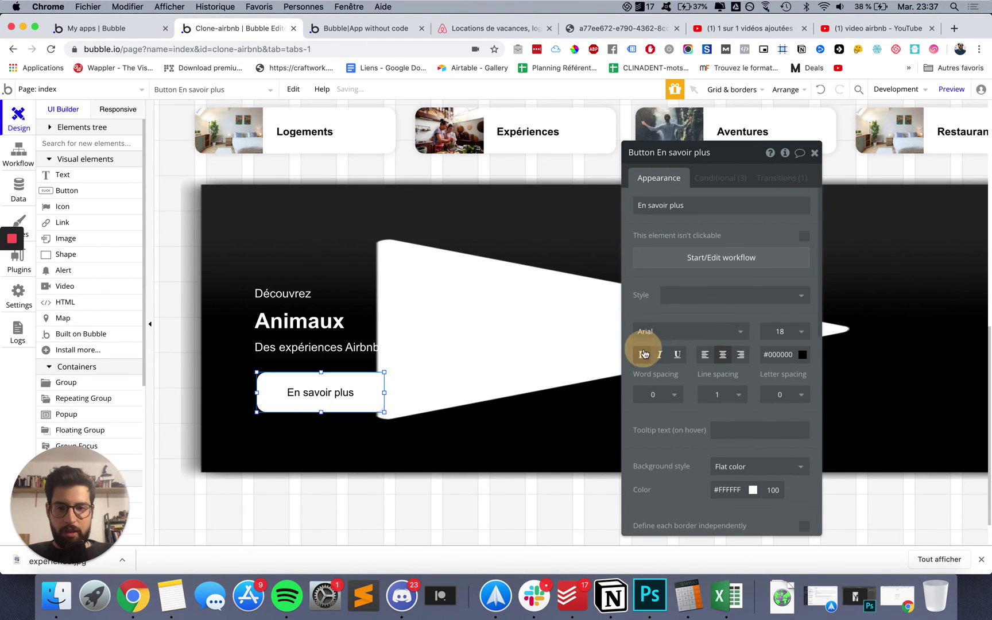
left_click_drag(384, 412, 351, 402)
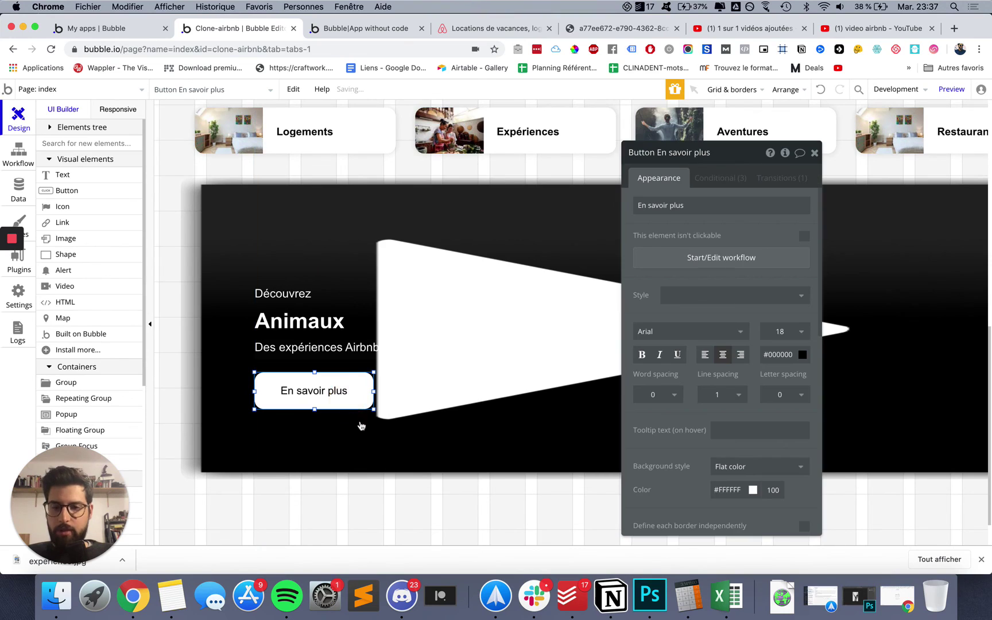
- Move the "En savoir plus" button and the three heading texts up together on the video banner
left_click(282, 343, "shift")
left_click(283, 328, "shift")
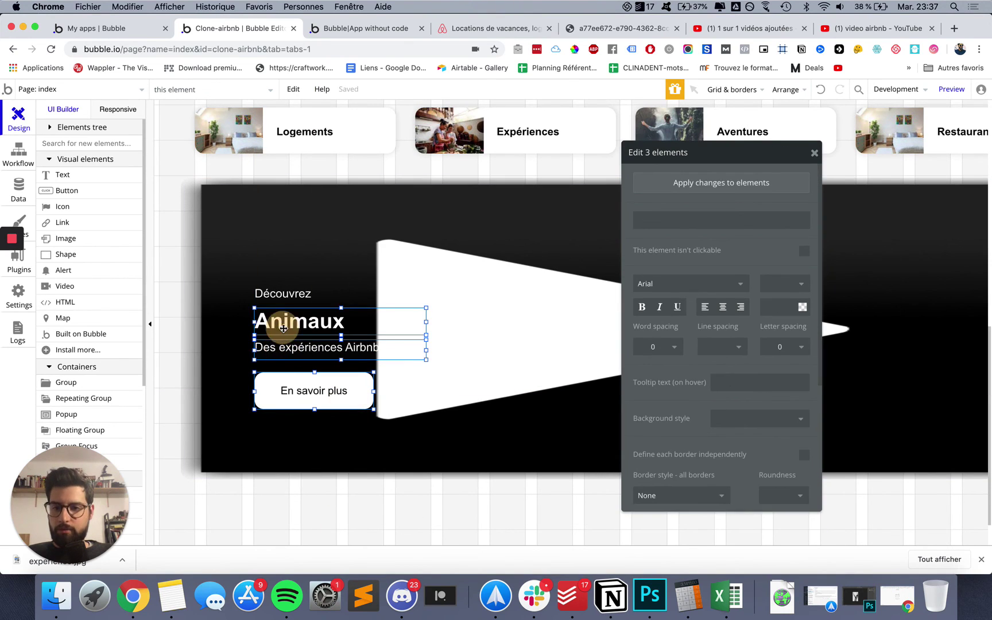
left_click_drag(283, 287, 282, 278)
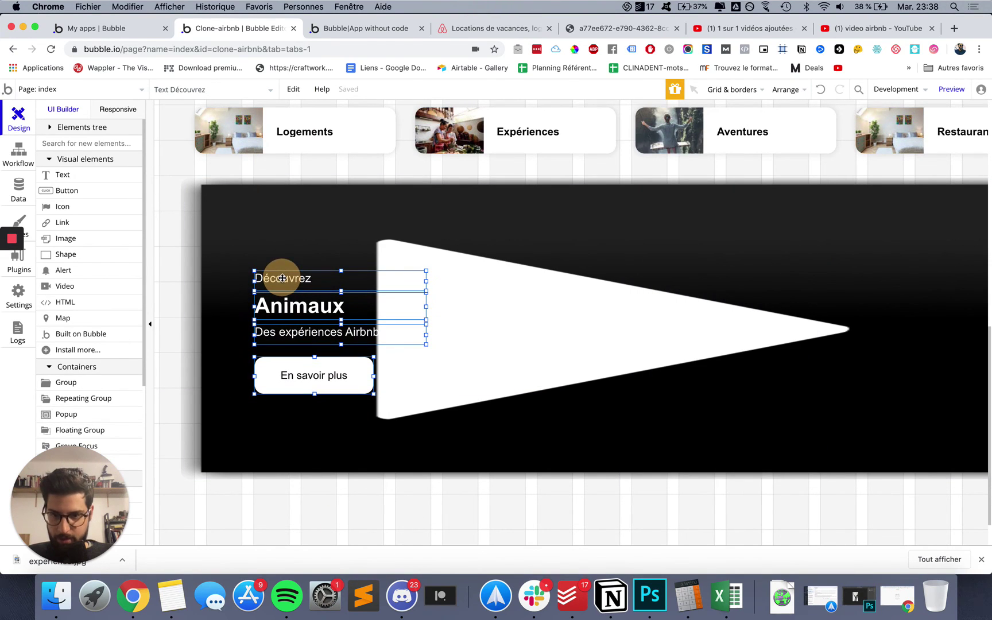
- Reload the page preview and compare its video banner with the original Airbnb banner
left_click(357, 28)
key("super+r")
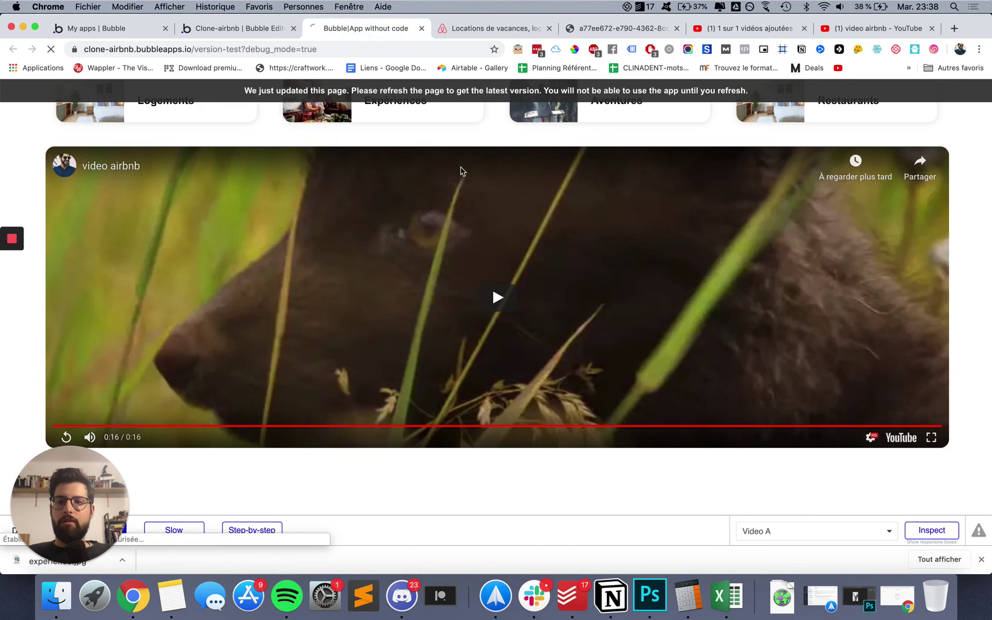
left_click(467, 28)
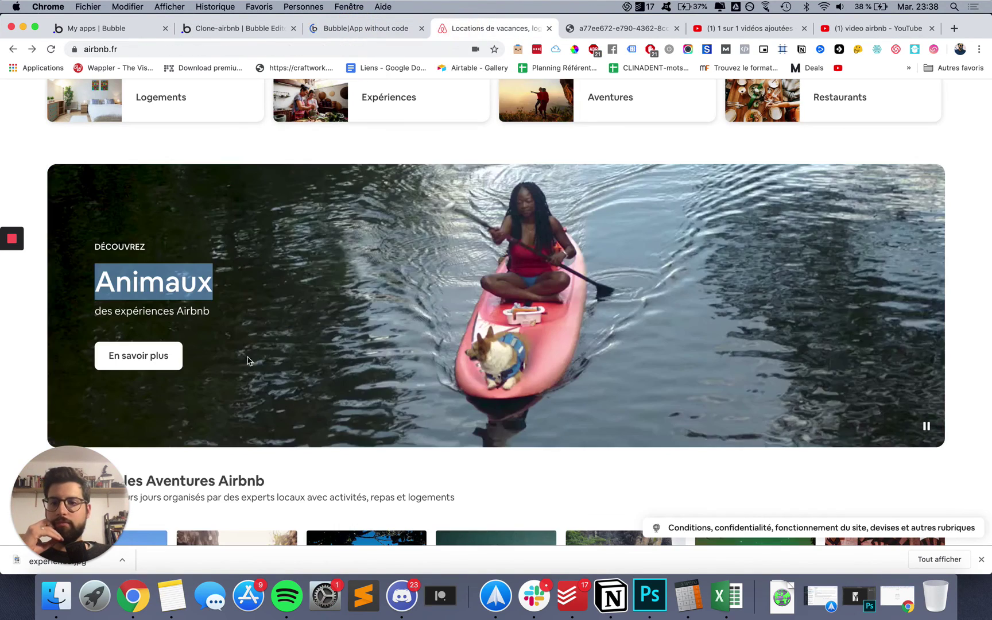
left_click(369, 30)
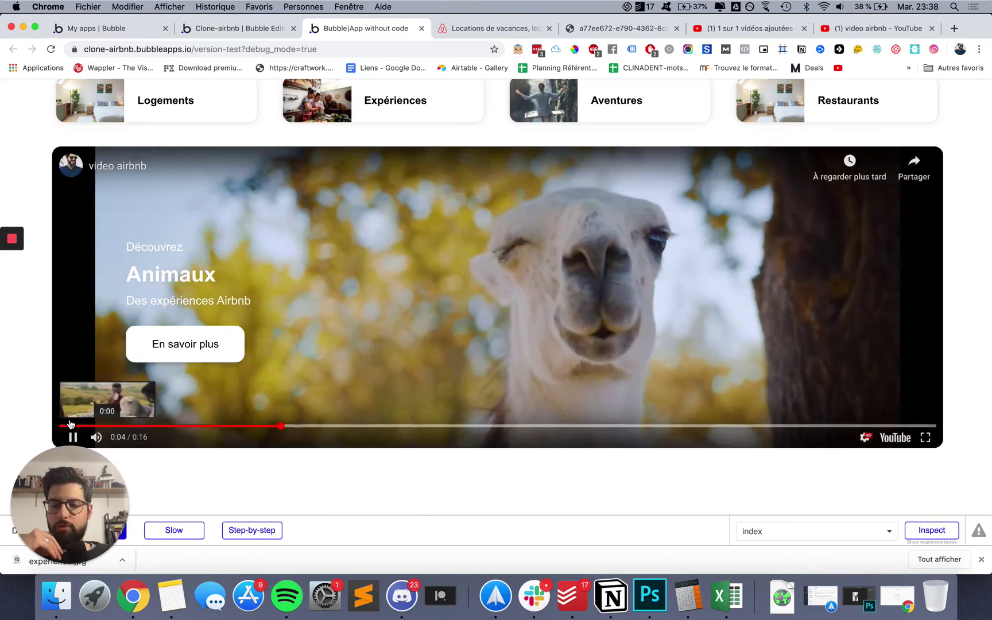
- Review the preview page from the search form over the bridge photo down to the video banner
scroll(5, 431, "down", 1)
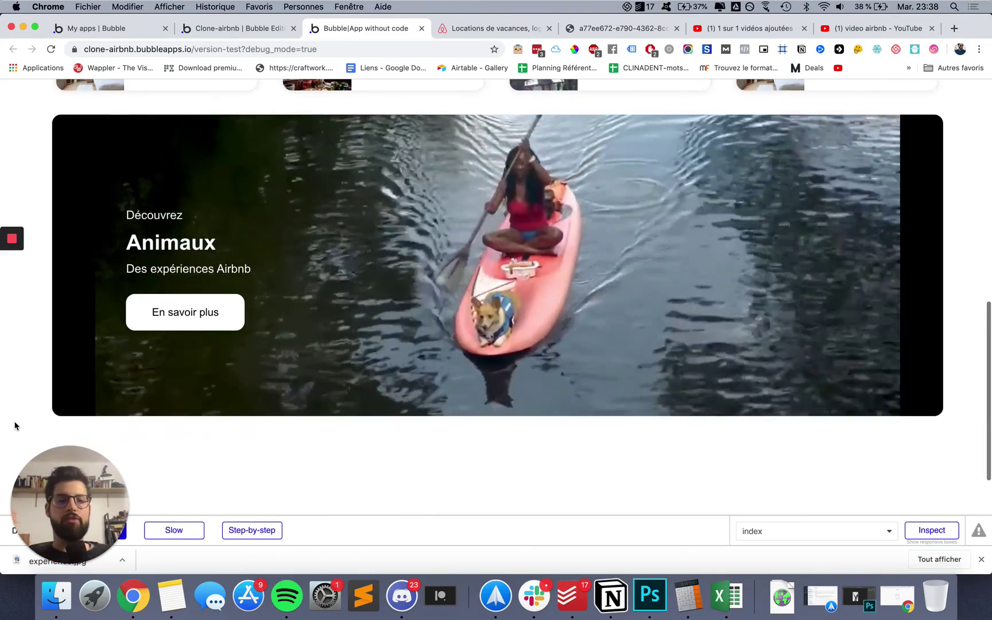
scroll(8, 428, "down", 1)
scroll(14, 425, "up", 7)
scroll(13, 423, "up", 8)
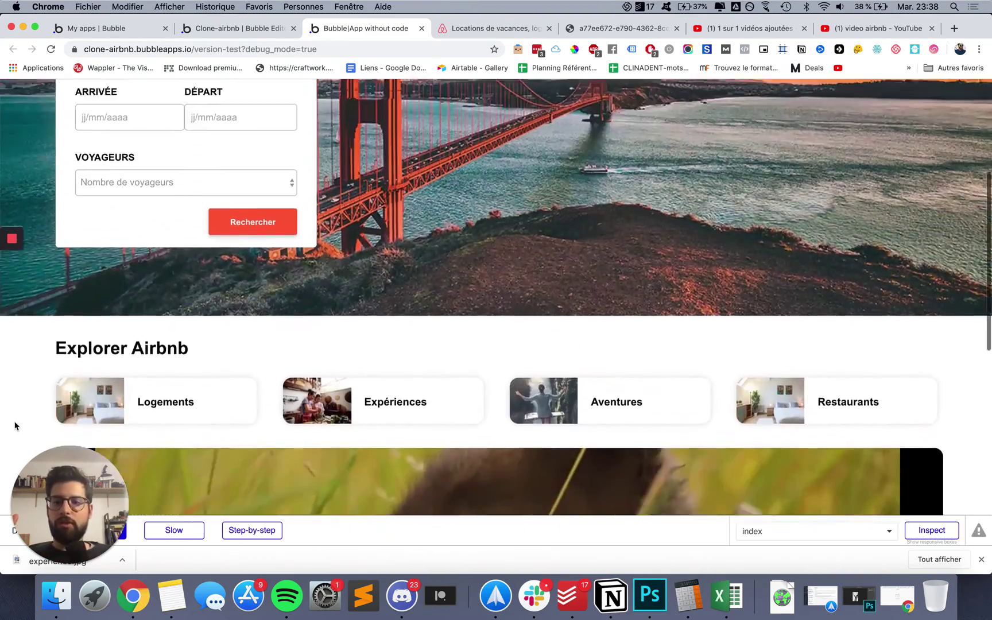
scroll(14, 424, "down", 10)
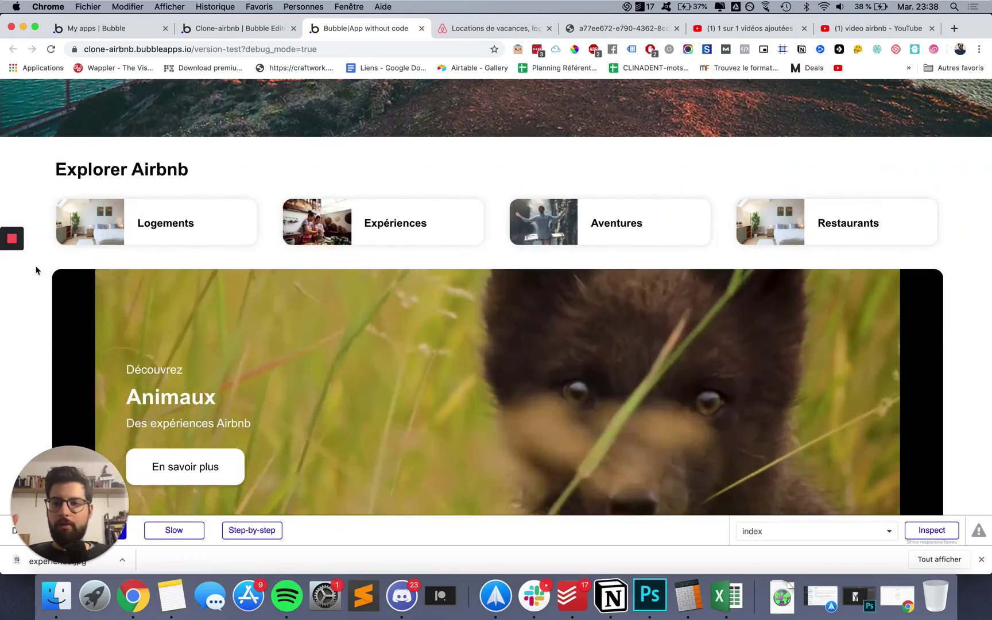
scroll(708, 251, "up", 1)
scroll(708, 247, "up", 2)
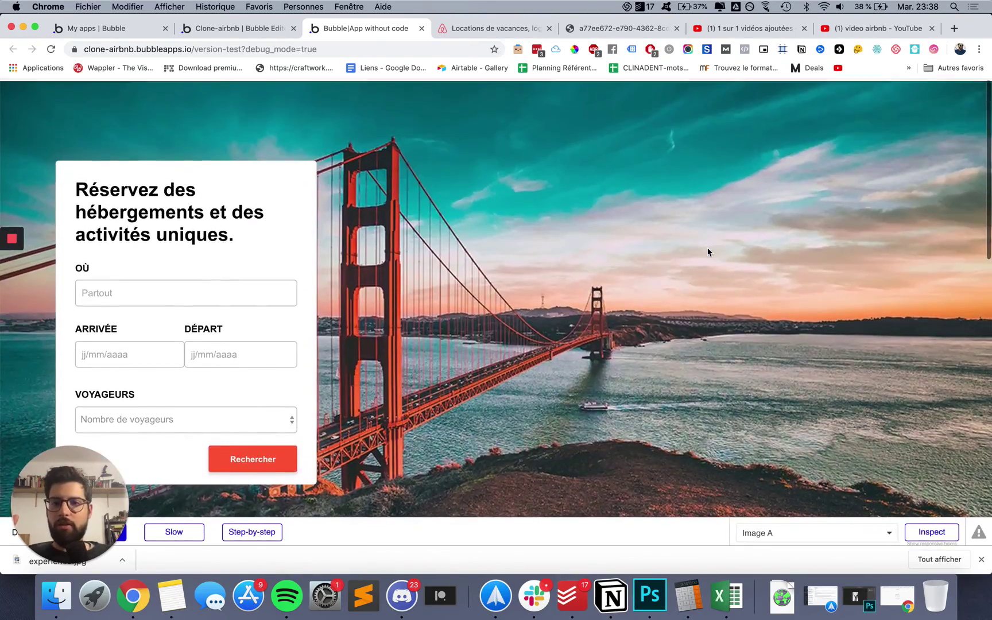
scroll(708, 248, "down", 10)
scroll(715, 215, "up", 10)
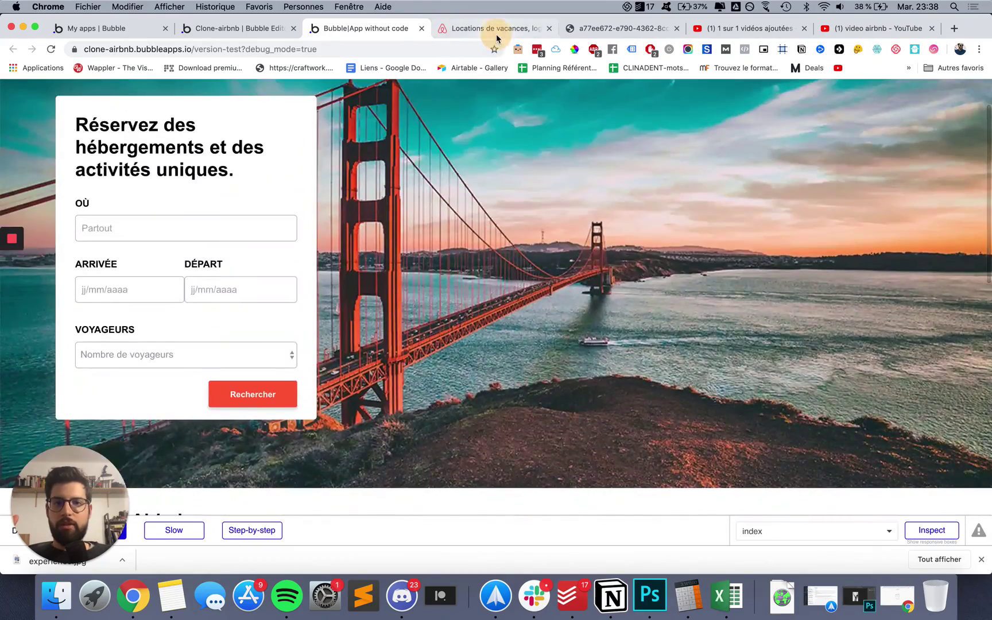
- Review the original Airbnb homepage and examine the layout of its "Découvrez les Aventures Airbnb" card section
left_click(496, 34)
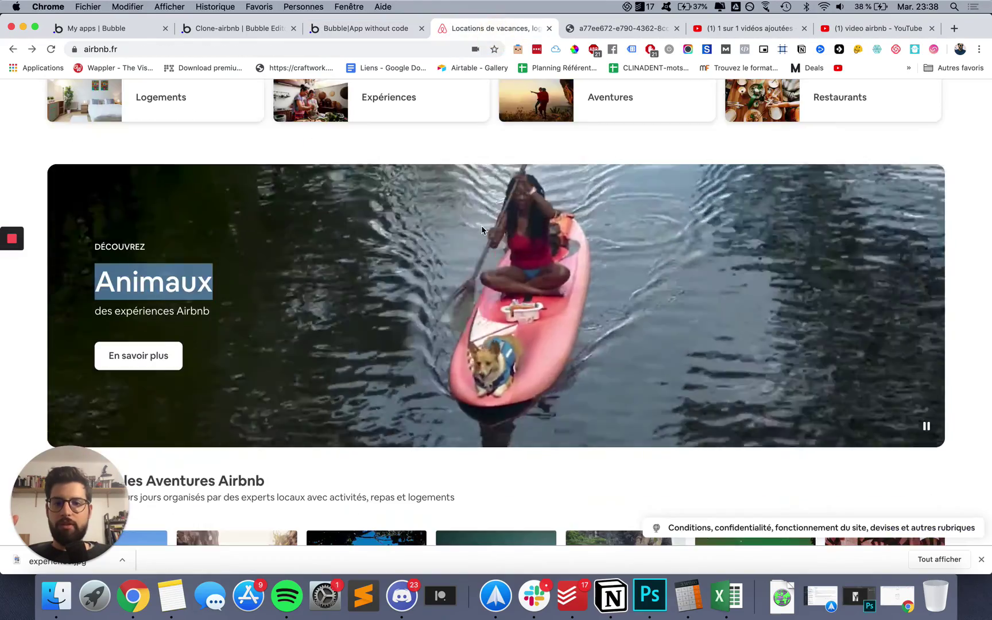
scroll(481, 225, "down", 4)
scroll(481, 225, "up", 10)
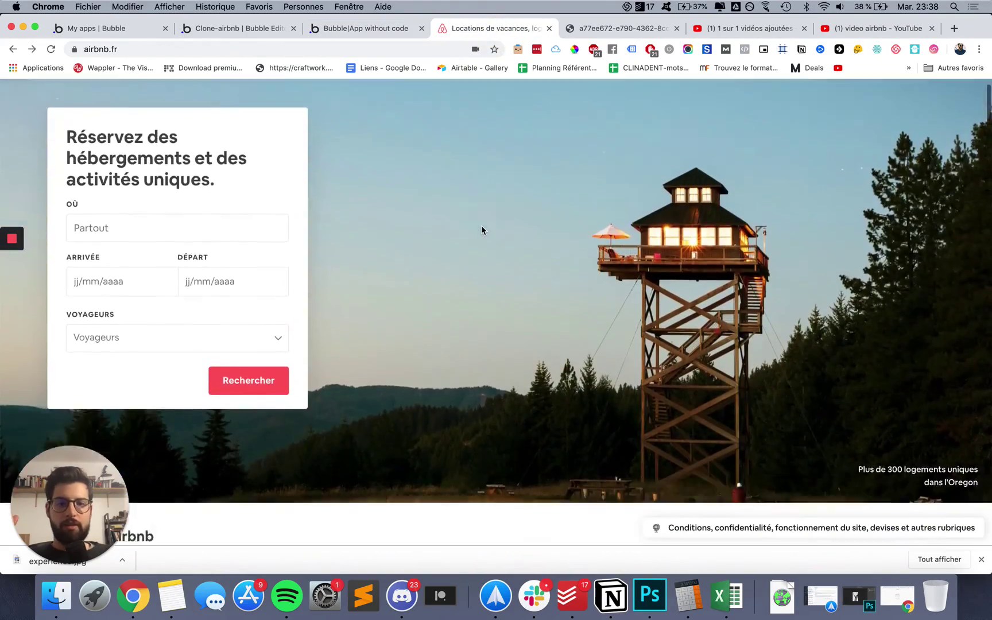
scroll(482, 229, "down", 7)
scroll(482, 230, "up", 1)
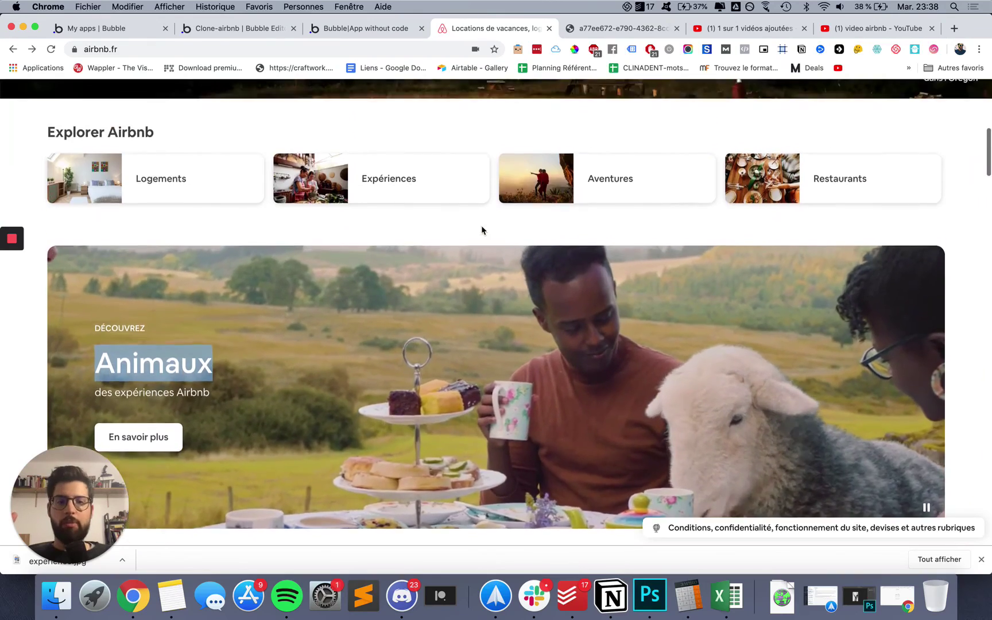
scroll(481, 230, "down", 7)
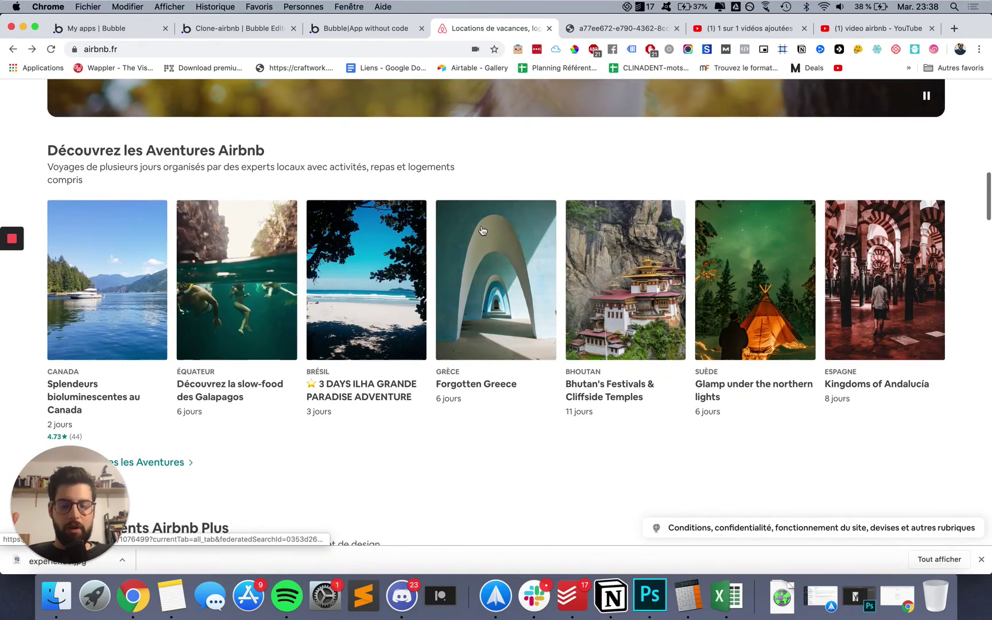
scroll(471, 257, "down", 2)
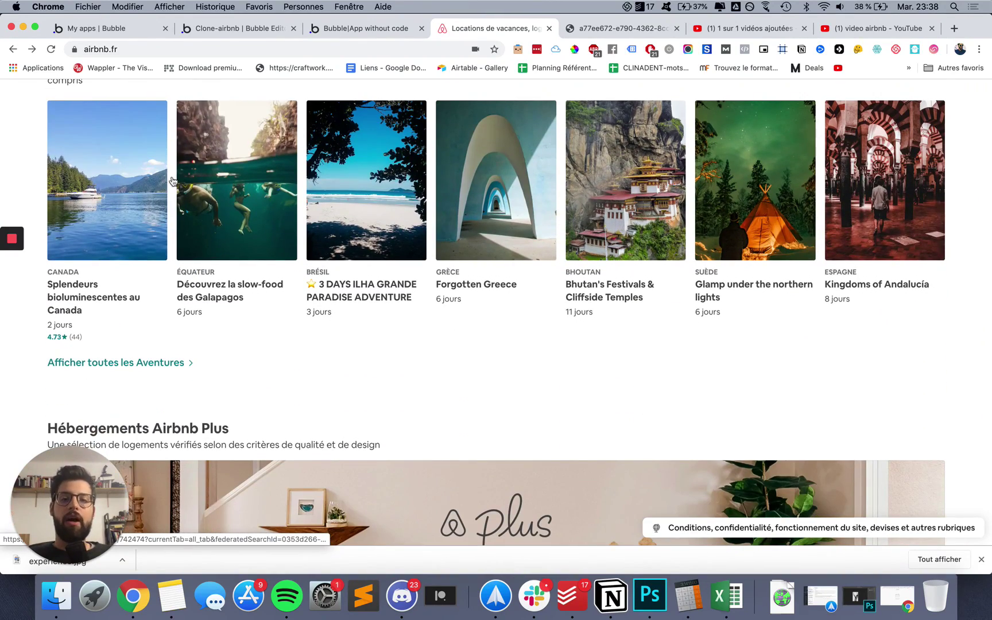
scroll(175, 217, "up", 3)
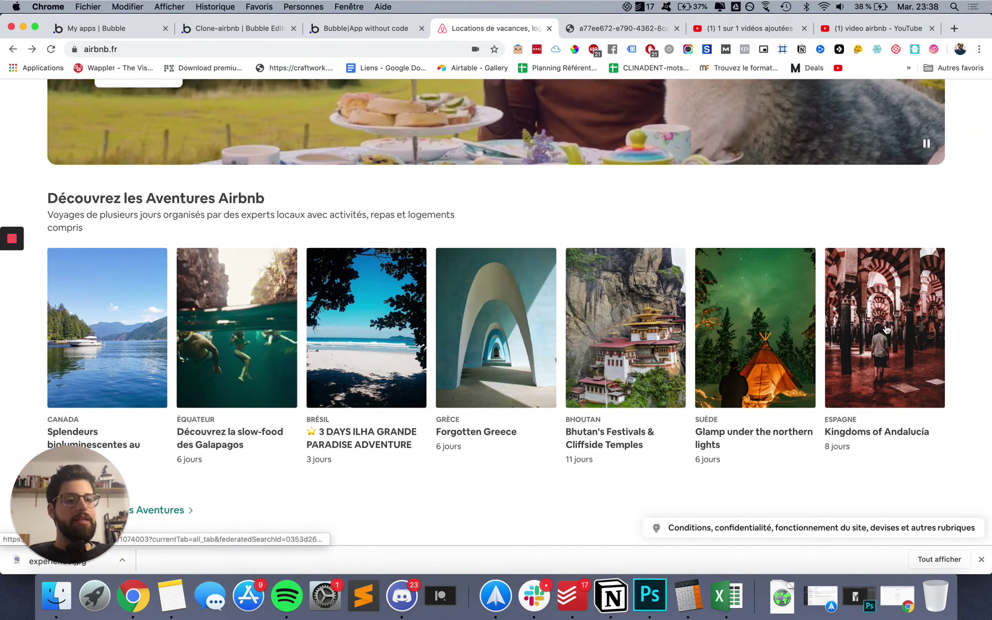
scroll(360, 377, "down", 5)
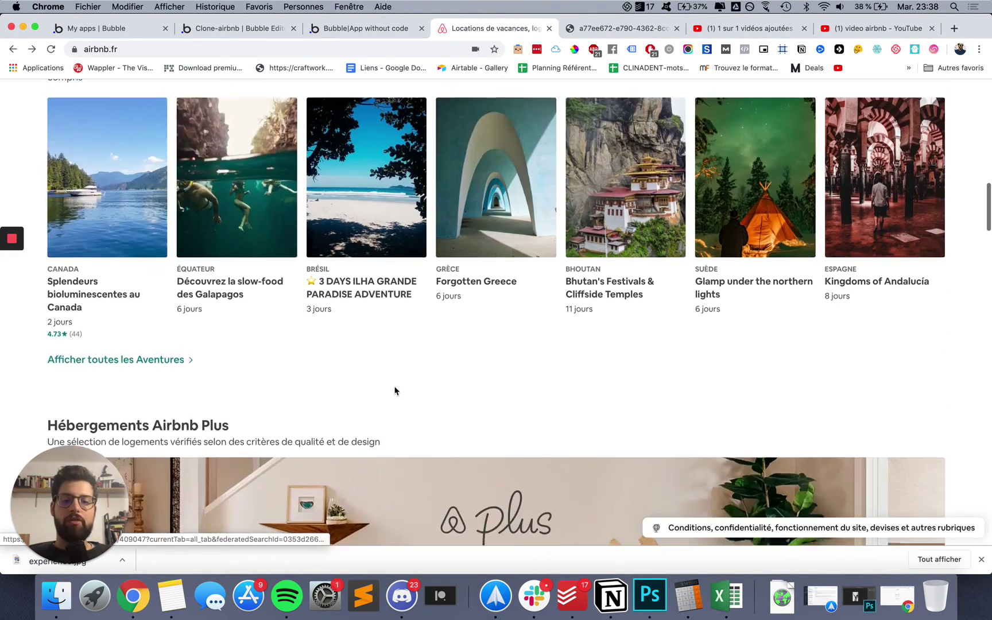
scroll(354, 361, "up", 3)
- Open the "Splendeurs bioluminescentes au Canada" adventure page for a look and return to the Bubble editor
left_click(147, 280)
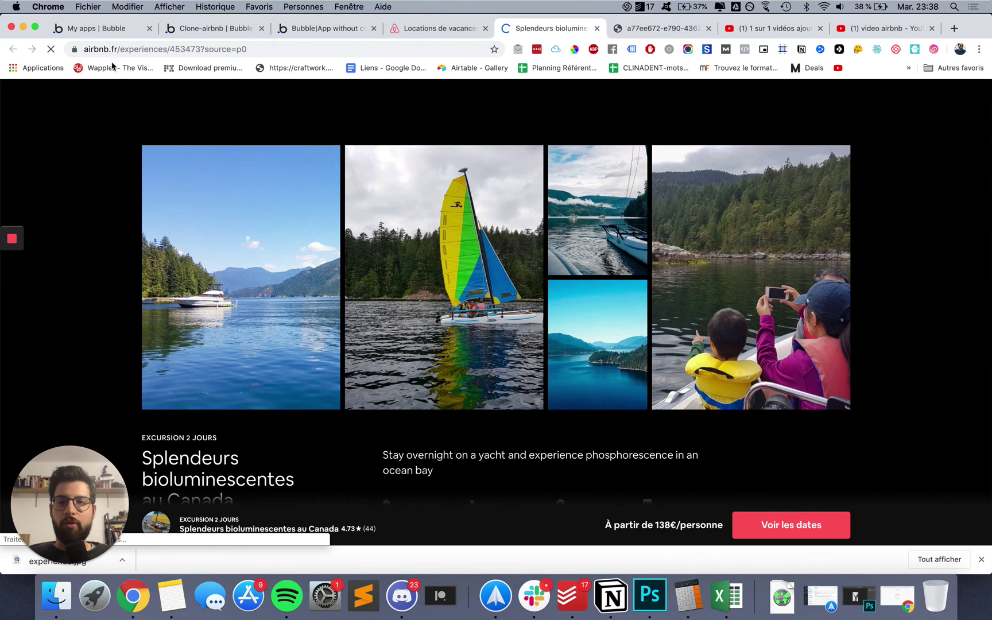
left_click(436, 30)
left_click(329, 31)
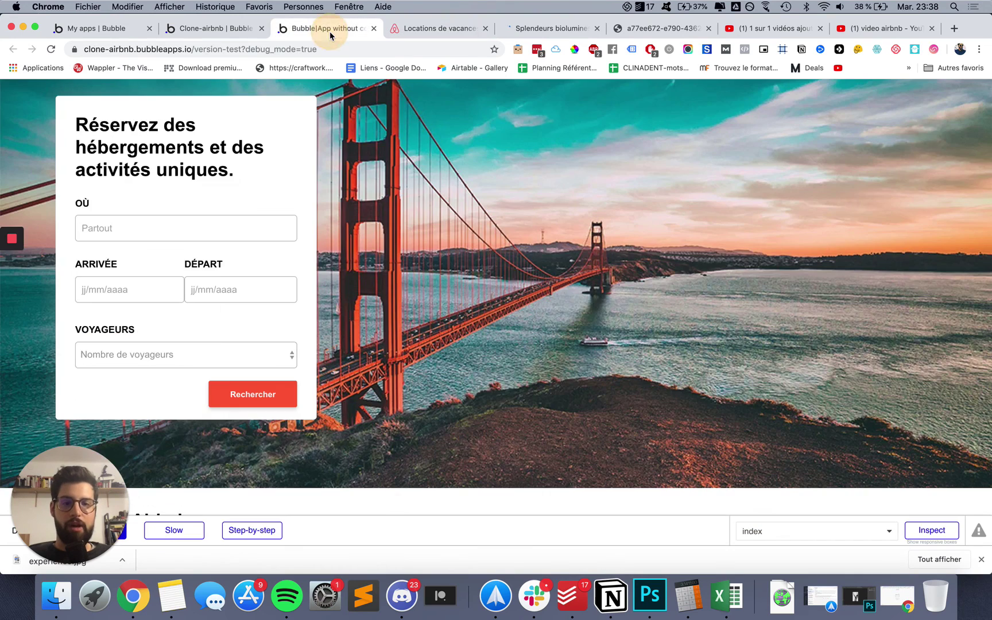
left_click(225, 30)
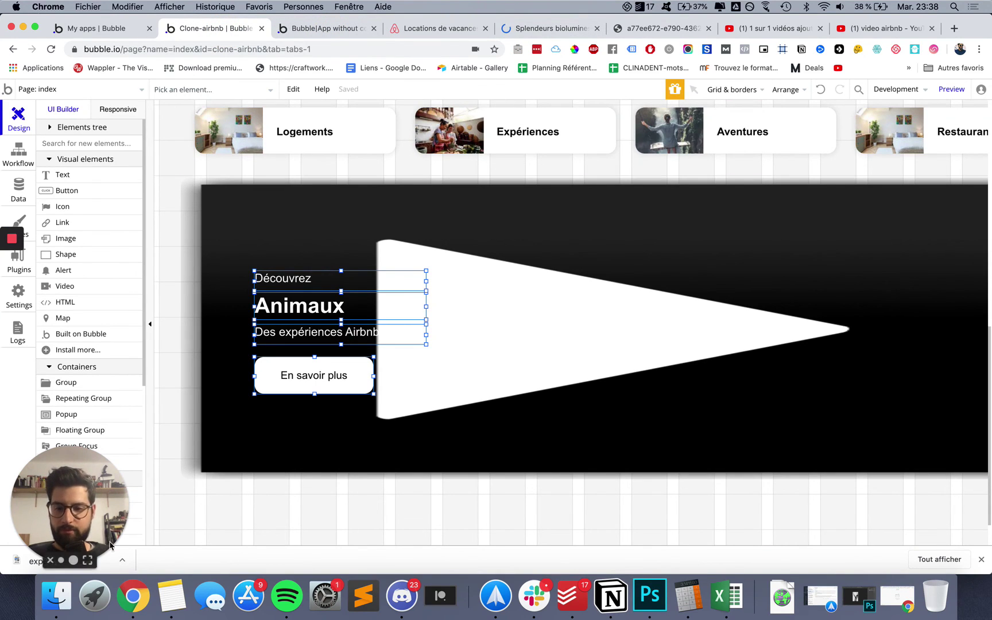